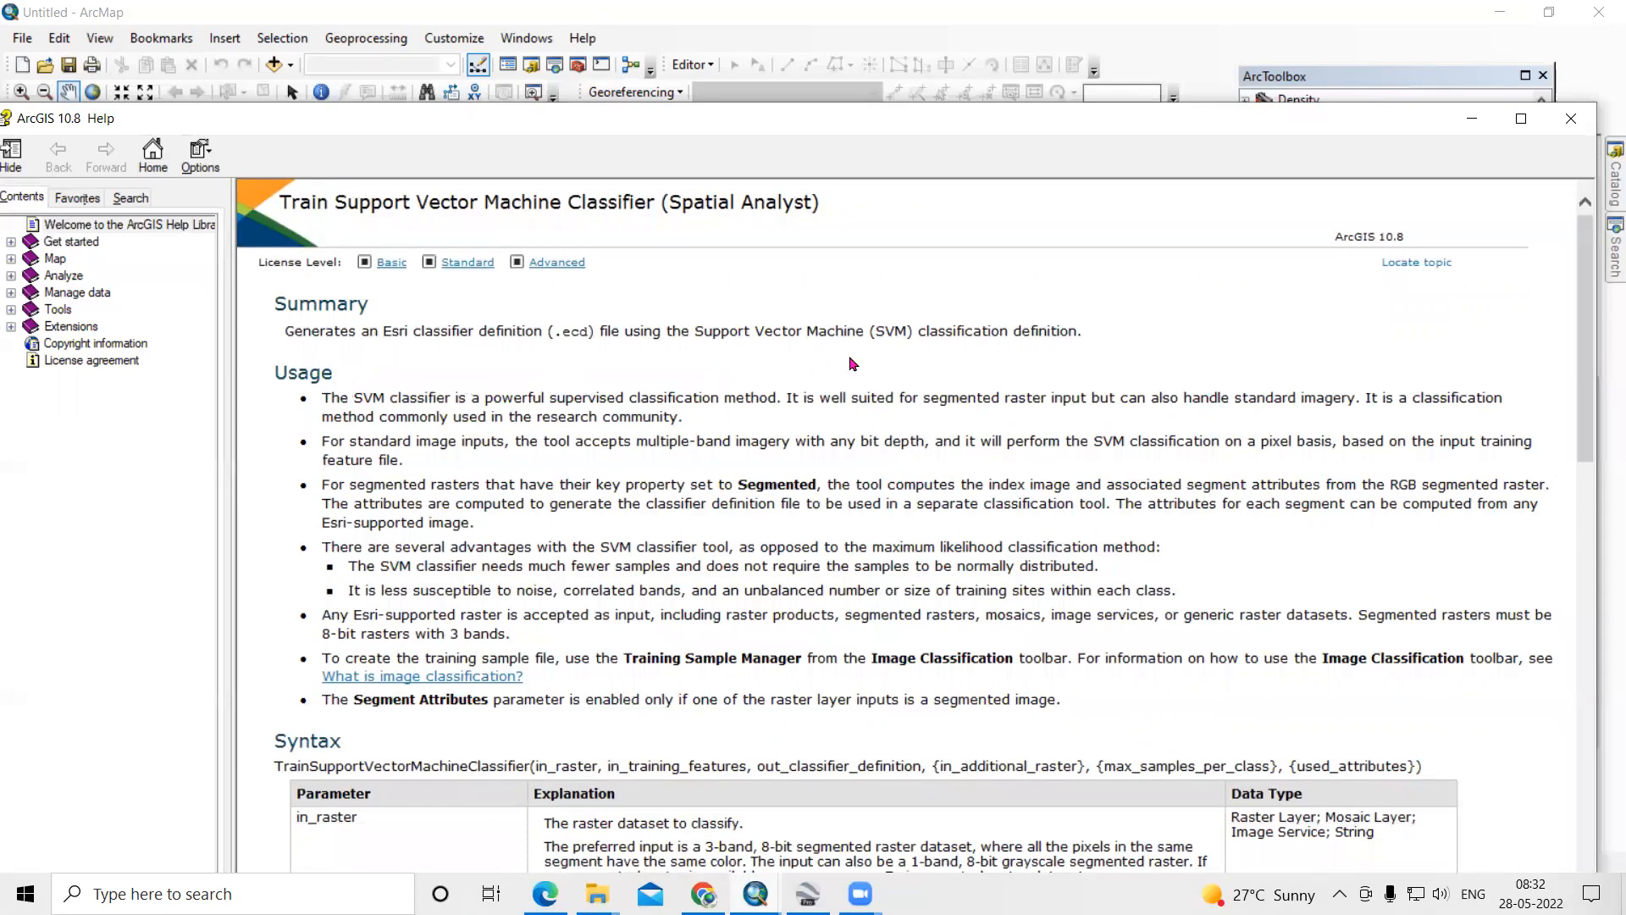
- Read the Train Support Vector Machine Classifier help topic, examining its usage notes and the advantages over maximum likelihood classification
scroll(437, 432, "down", 3)
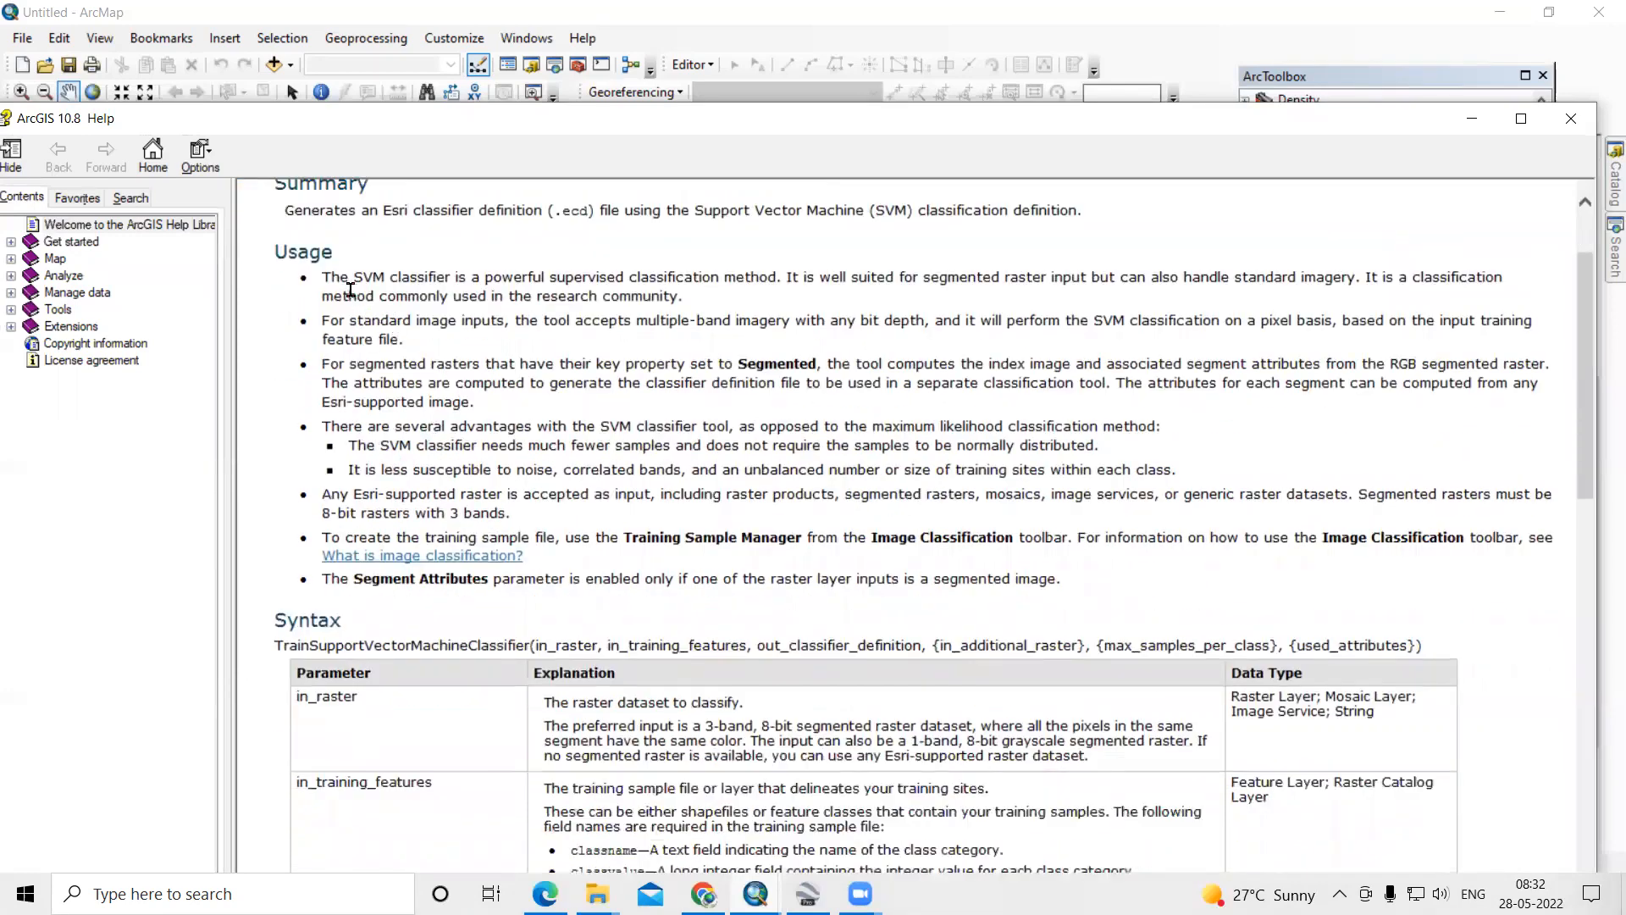
scroll(376, 292, "up", 3)
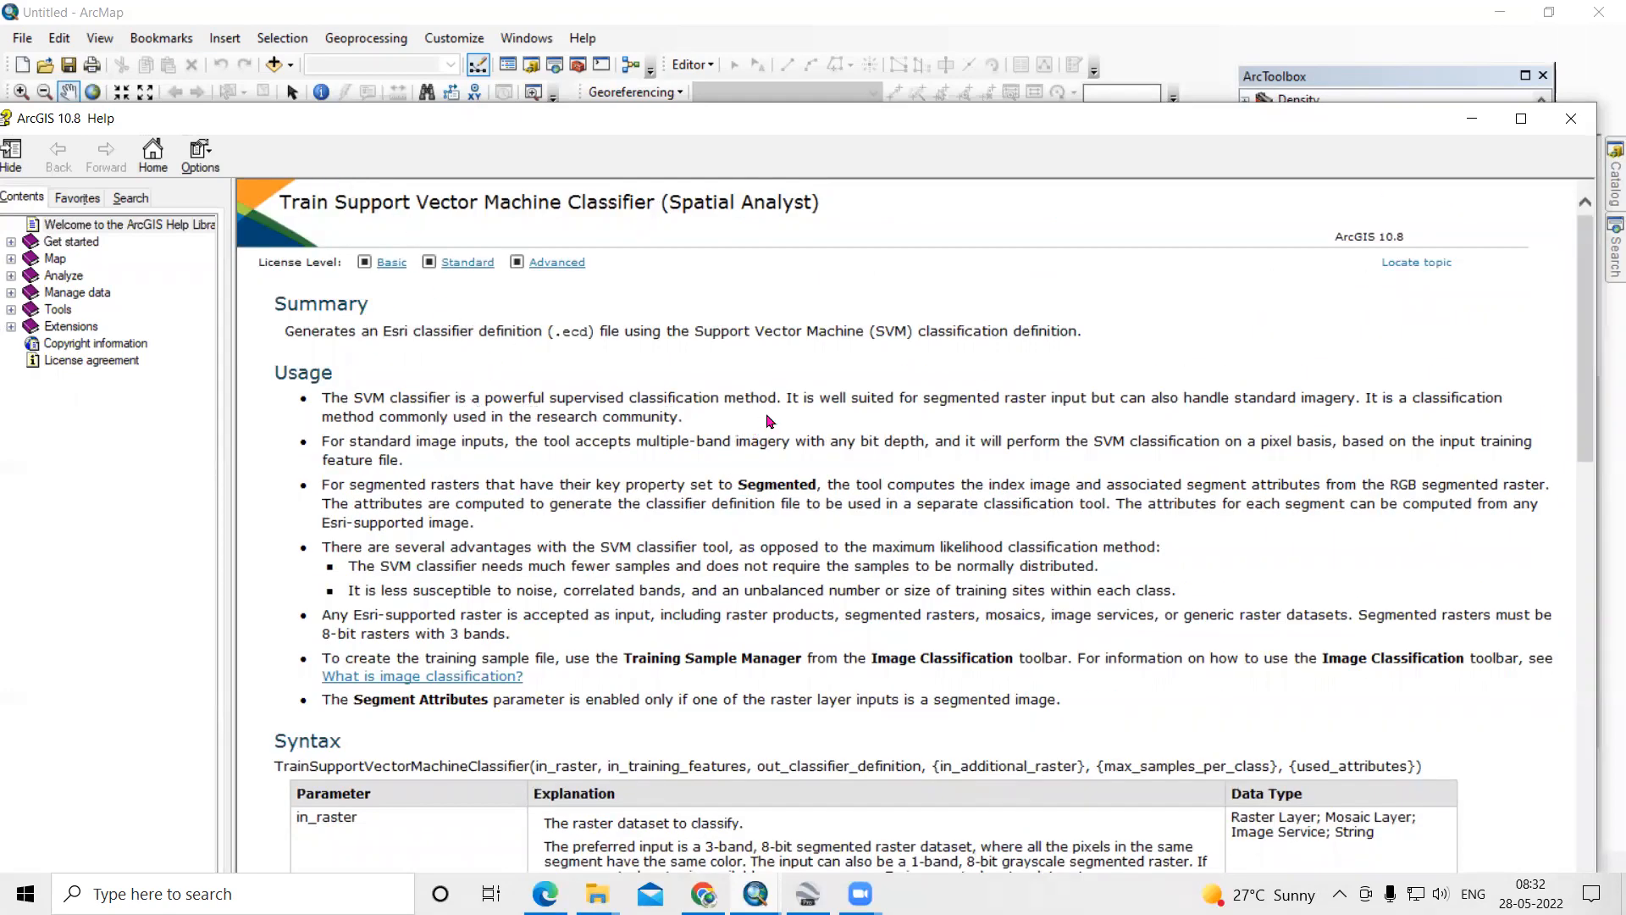
scroll(770, 421, "down", 3)
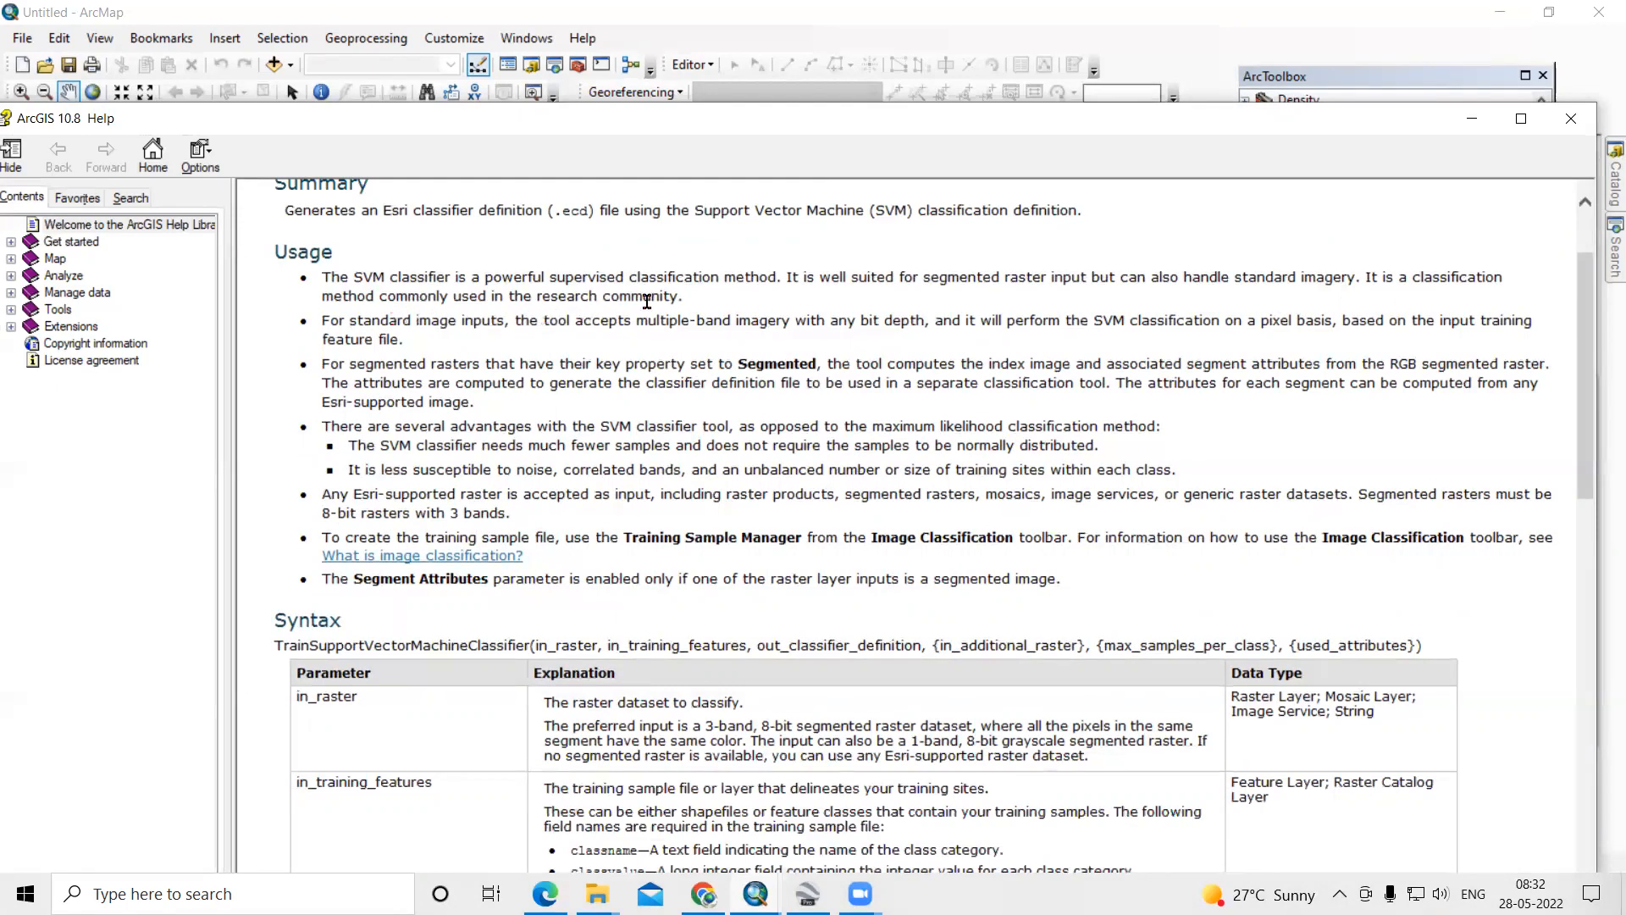
scroll(647, 302, "down", 3)
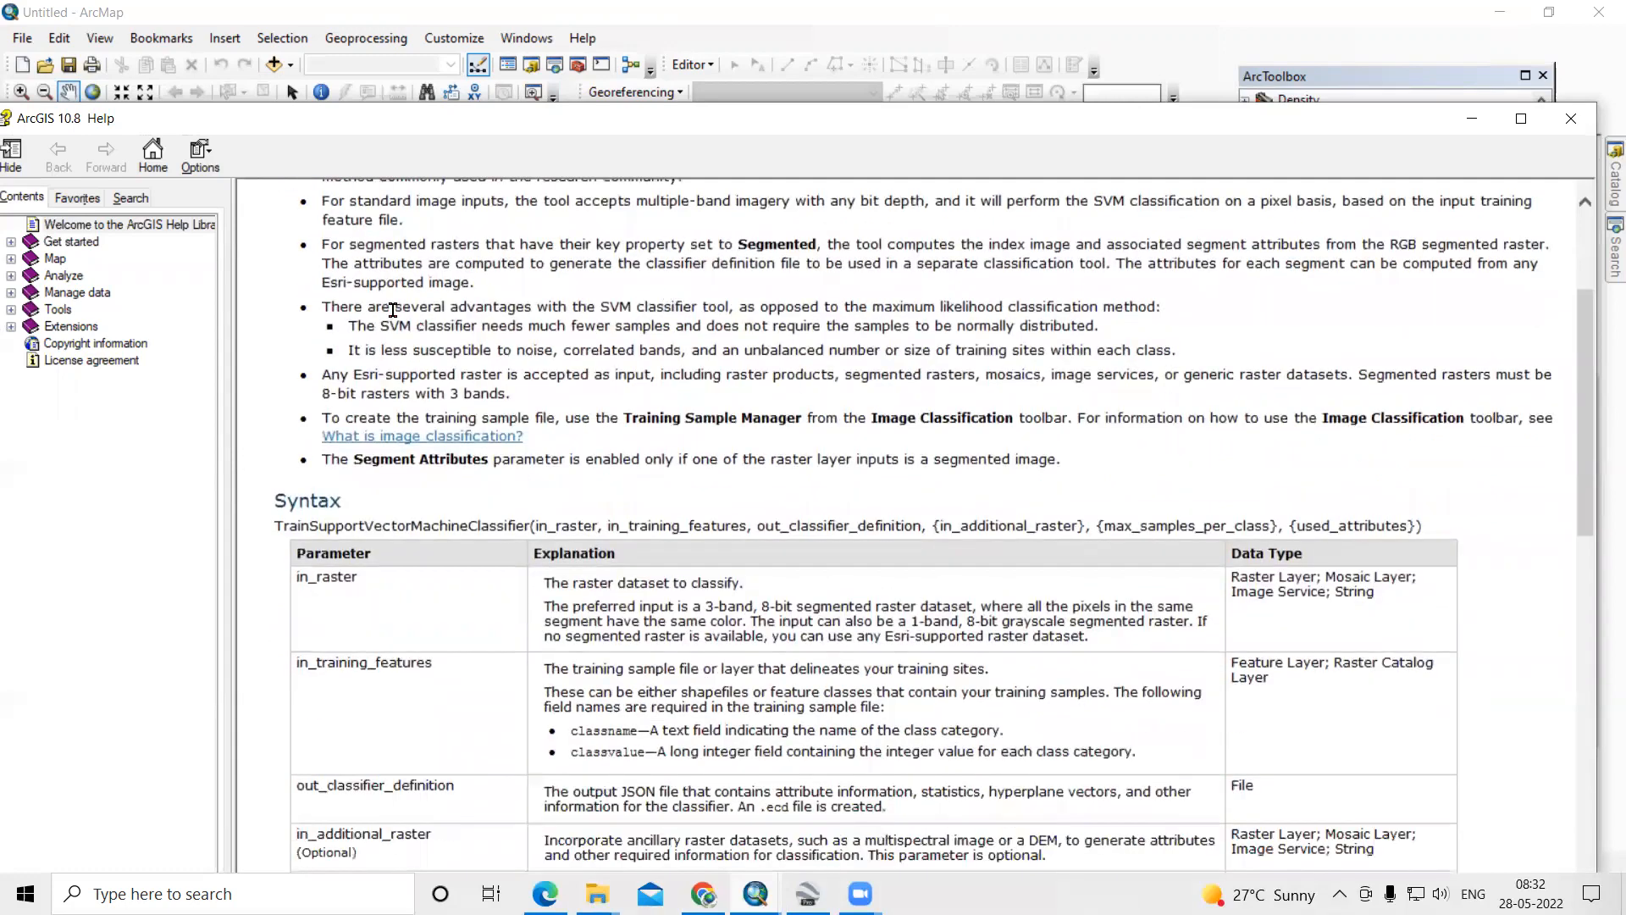
left_click_drag(385, 308, 705, 308)
left_click_drag(858, 307, 1161, 314)
left_click(659, 356)
left_click_drag(1182, 356, 327, 314)
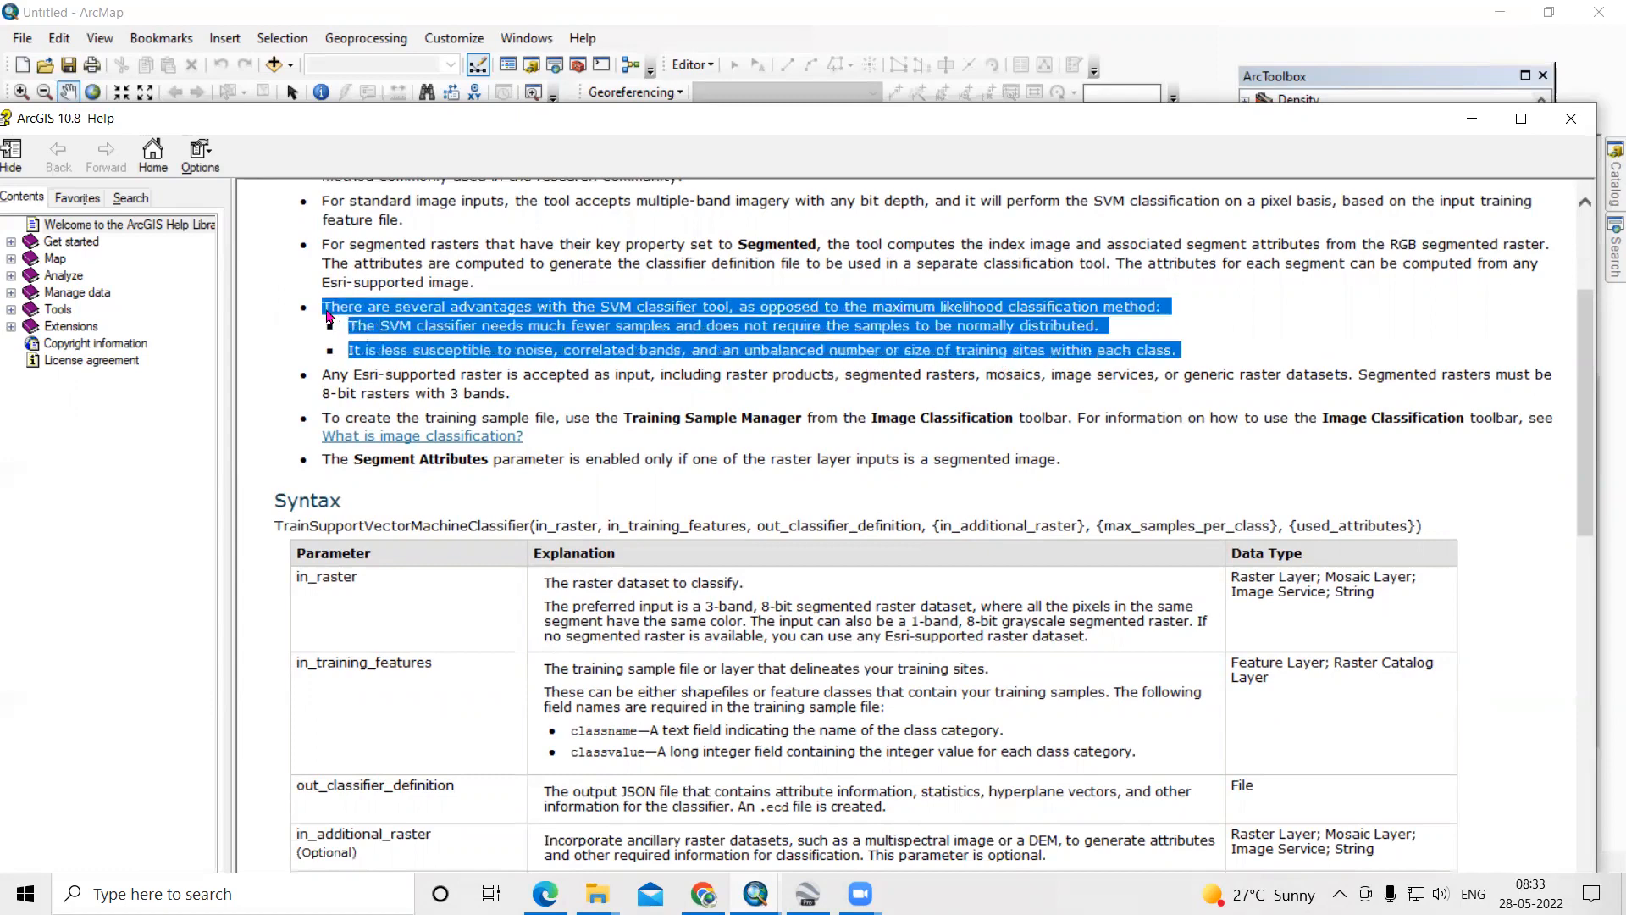
left_click(924, 317)
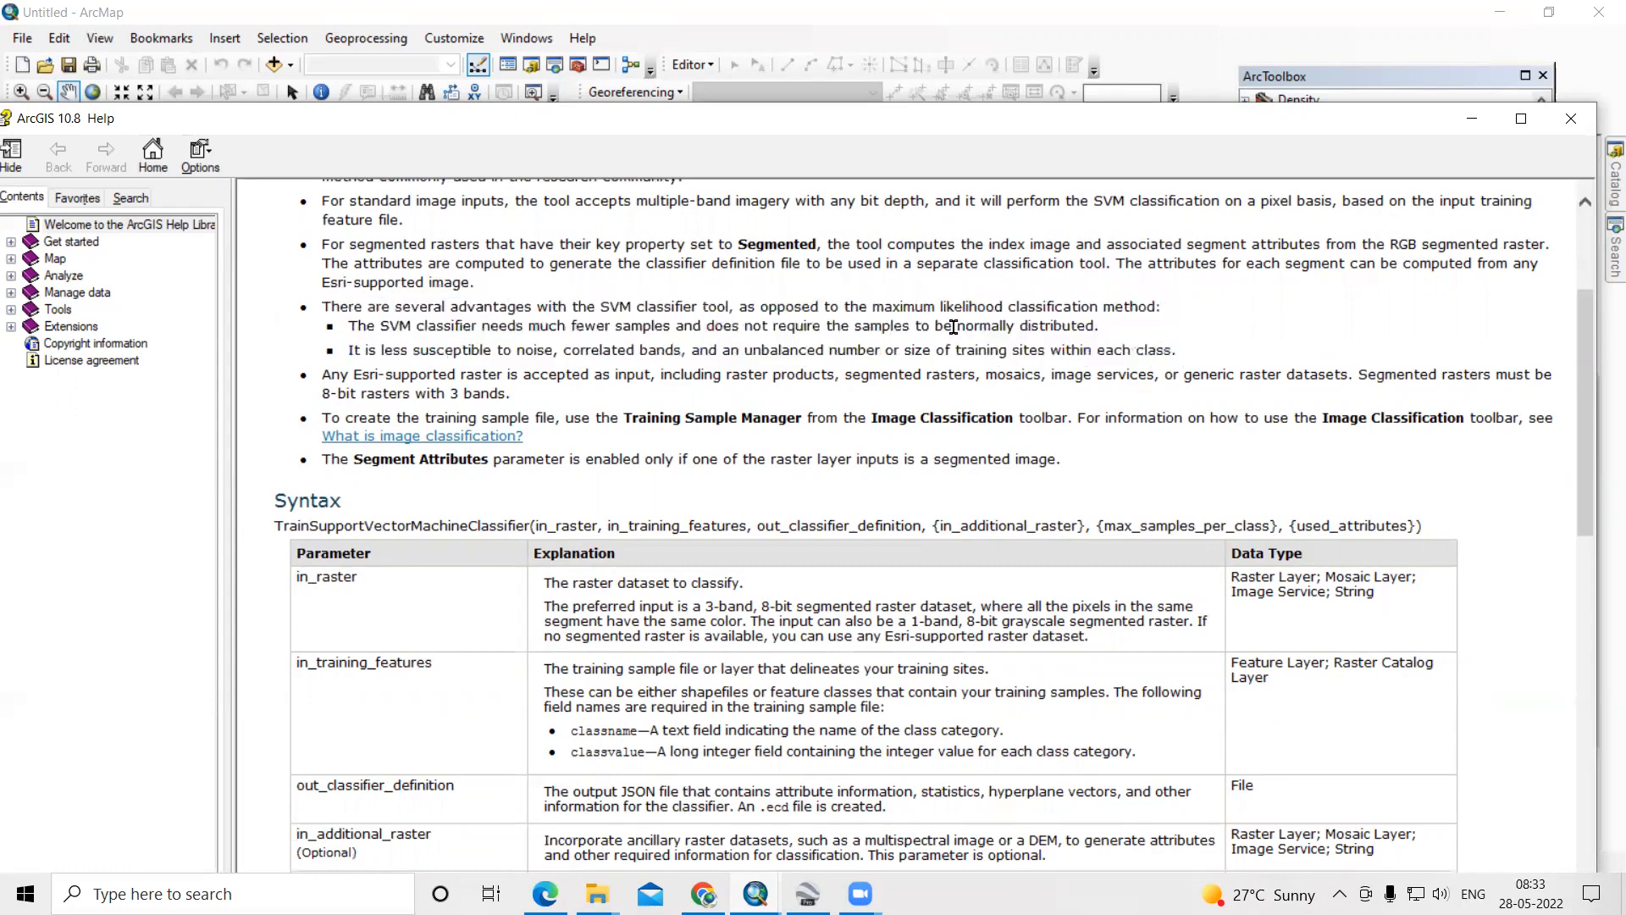
left_click_drag(940, 308, 1467, 321)
left_click(1177, 397)
scroll(1075, 428, "up", 3)
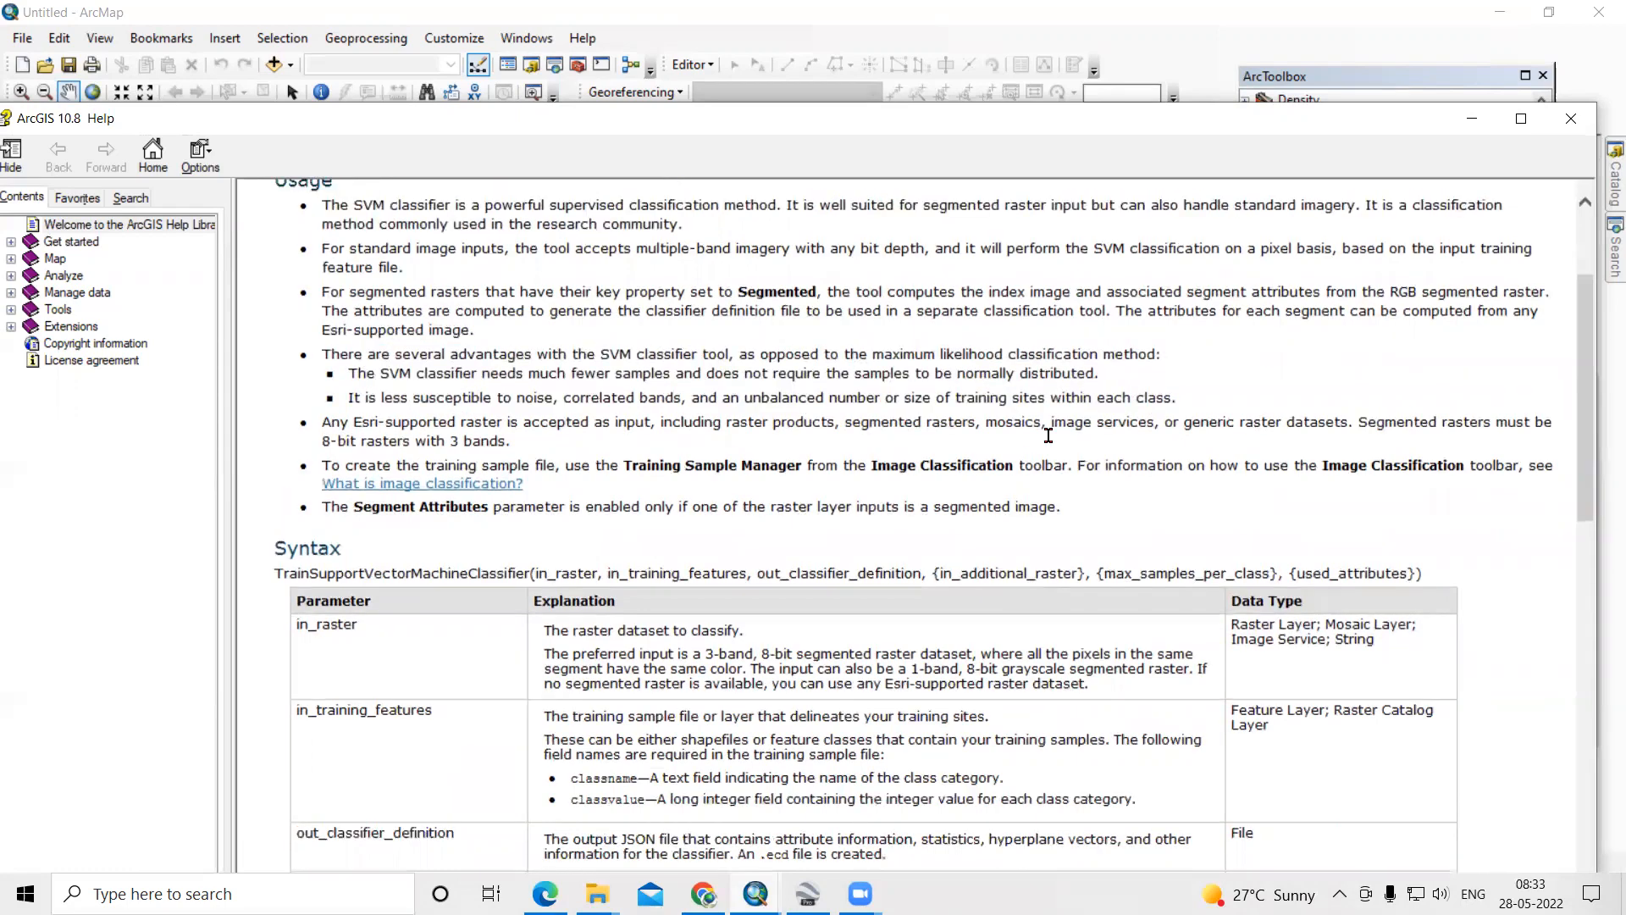
scroll(466, 205, "up", 1)
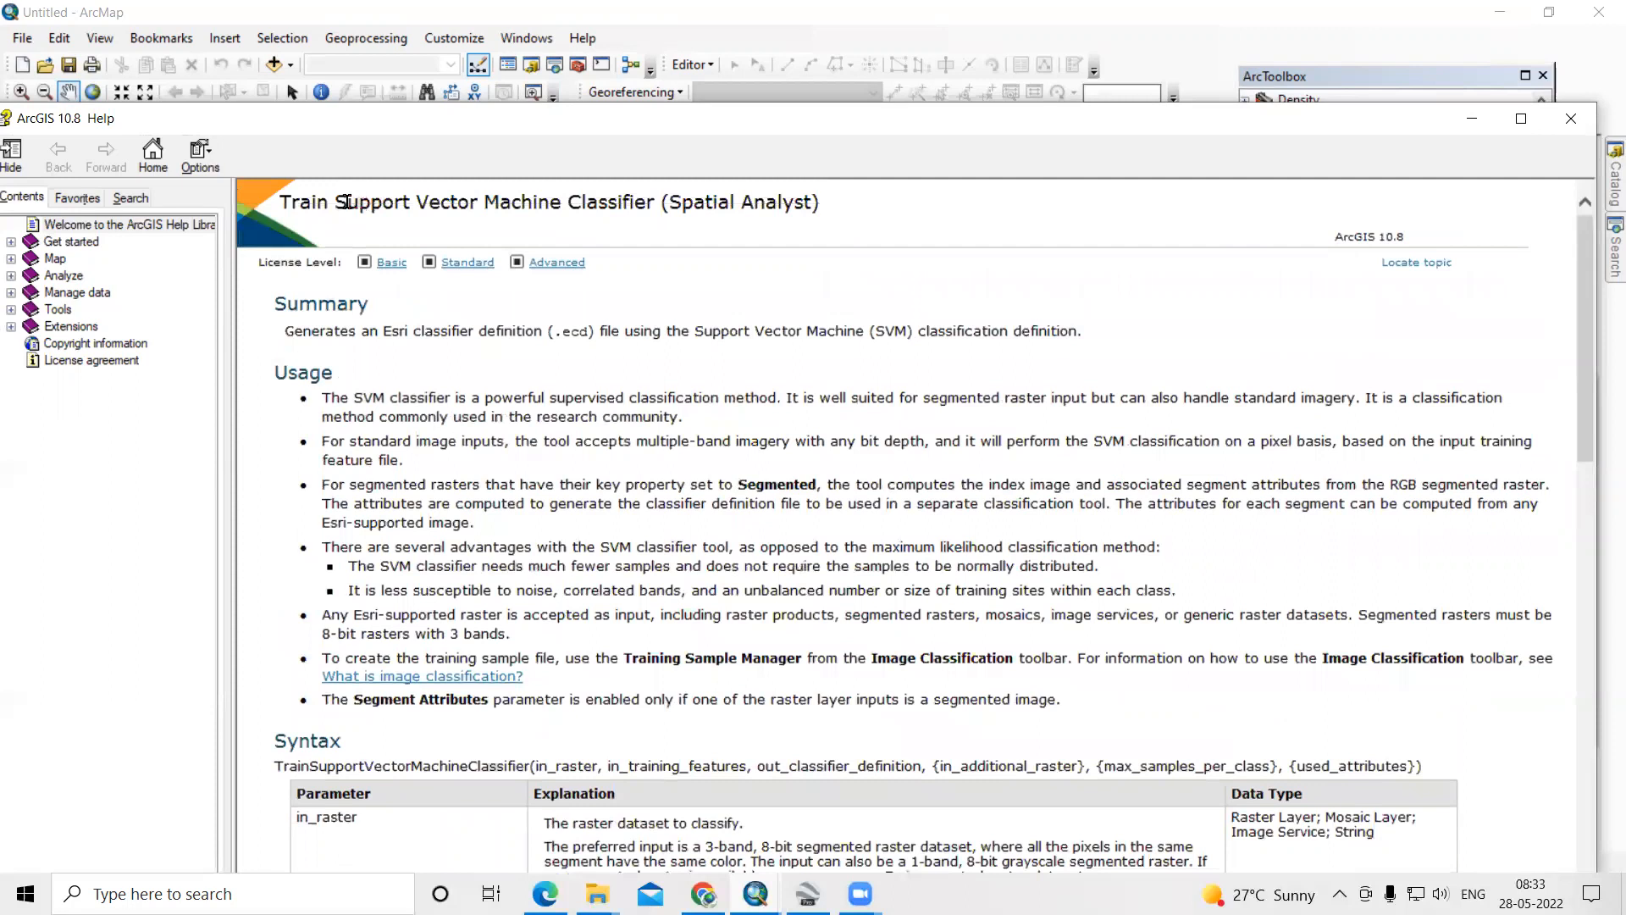
left_click_drag(337, 202, 542, 202)
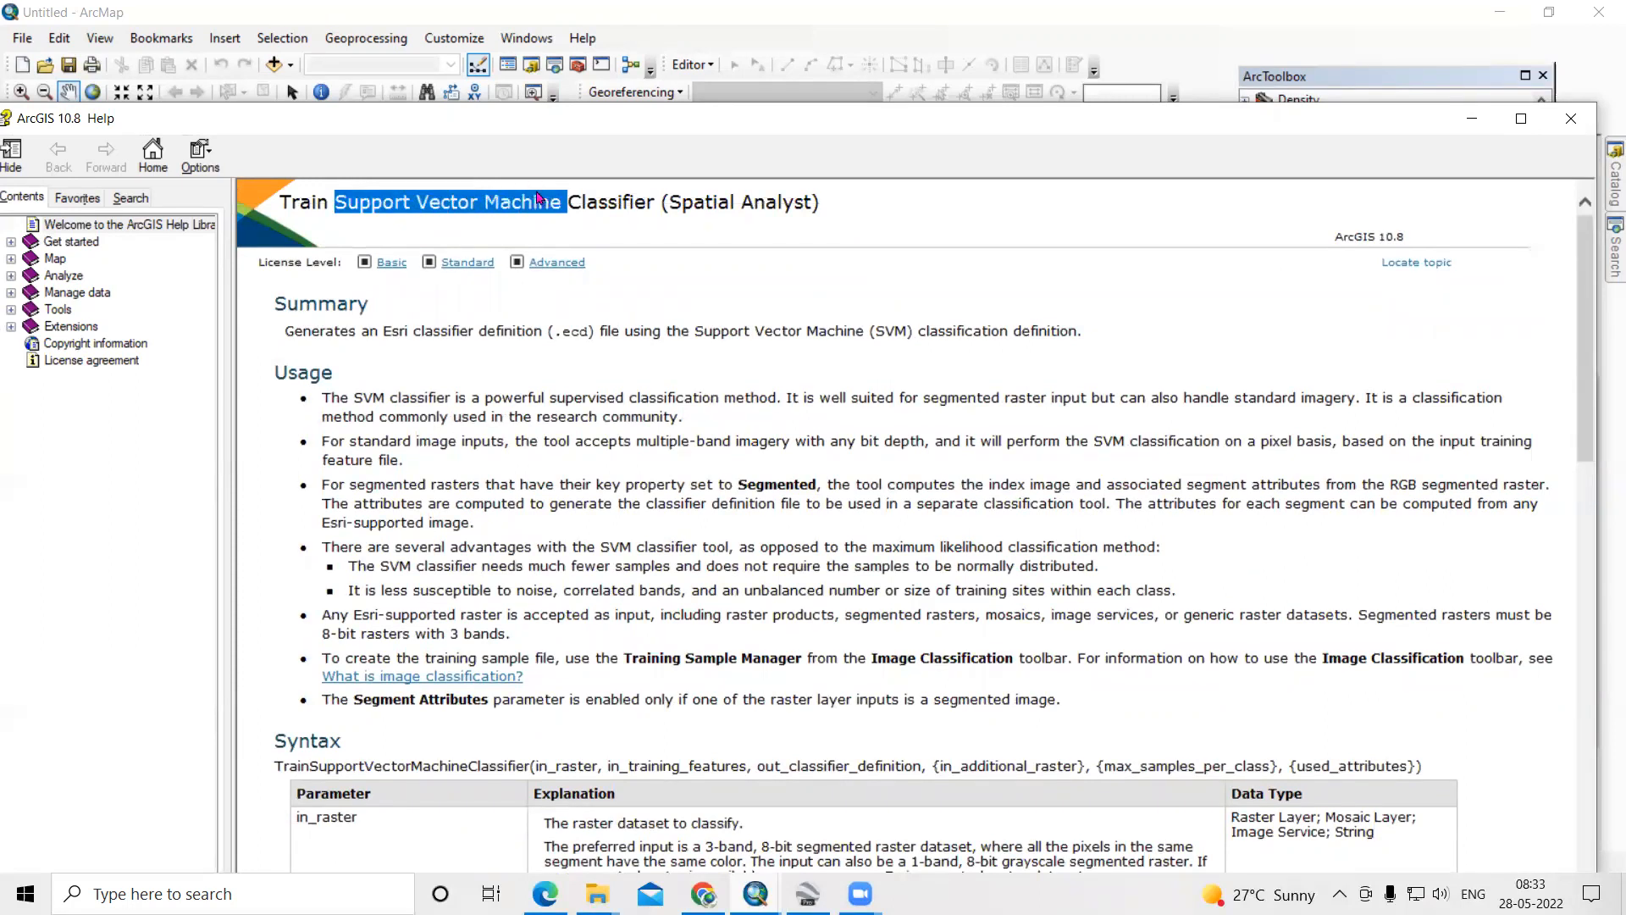
- Clear the help and ArcToolbox windows from the map and list the band files in the Catalog folder LC08_L1TP_143048_20210223_20210303_02_T1
left_click_drag(1362, 119, 1175, 174)
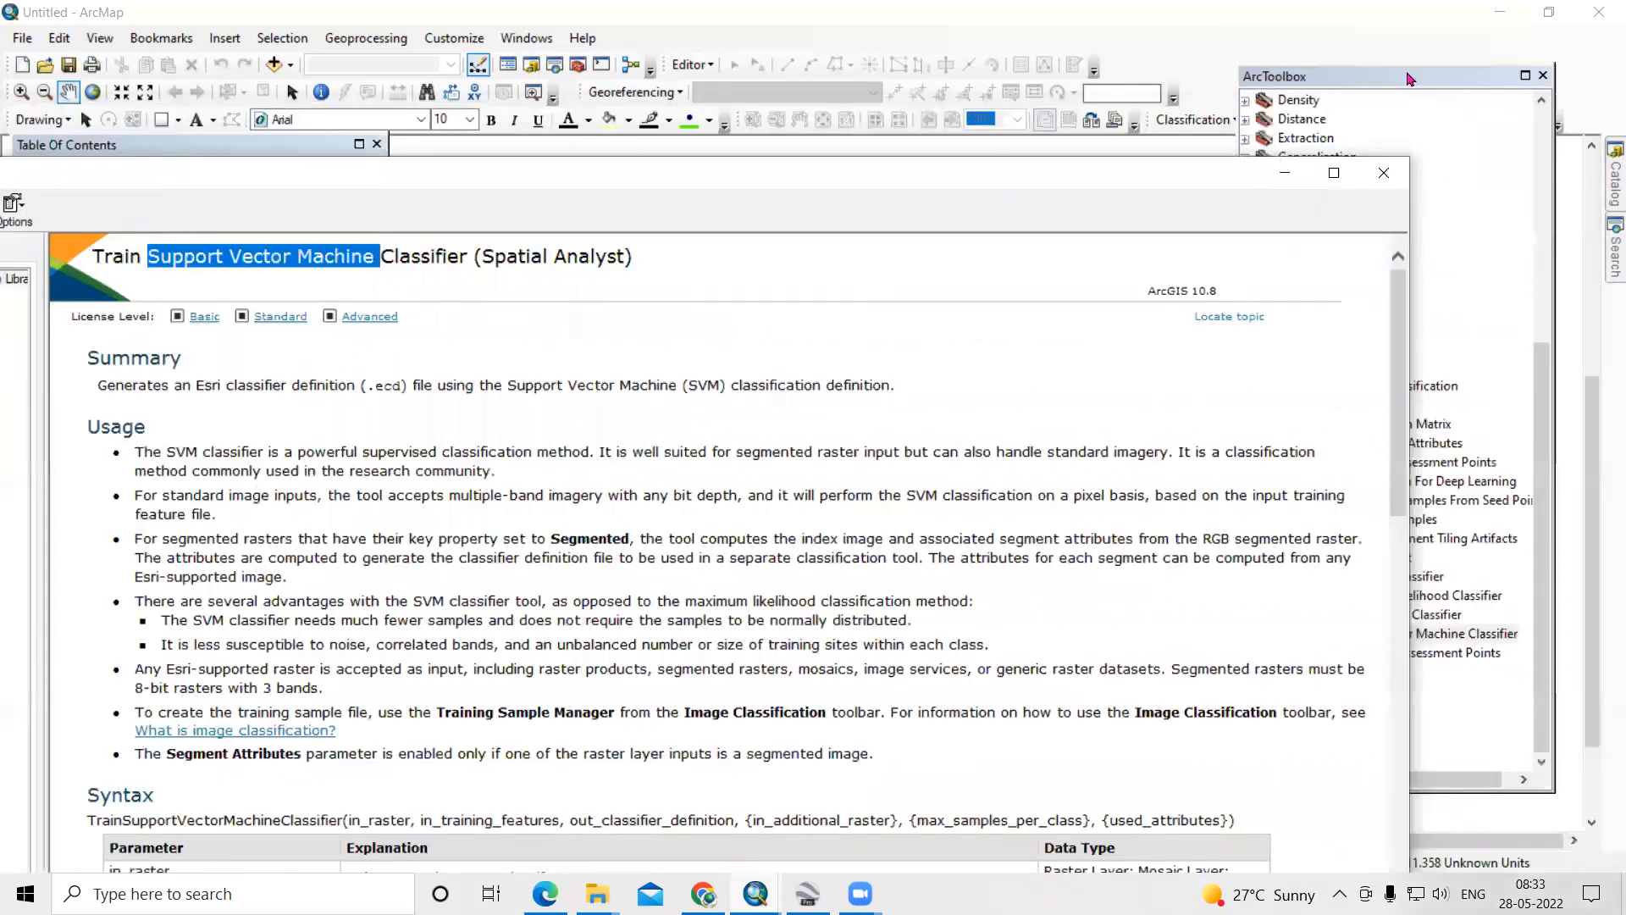
left_click_drag(1410, 76, 951, 87)
left_click(1604, 194)
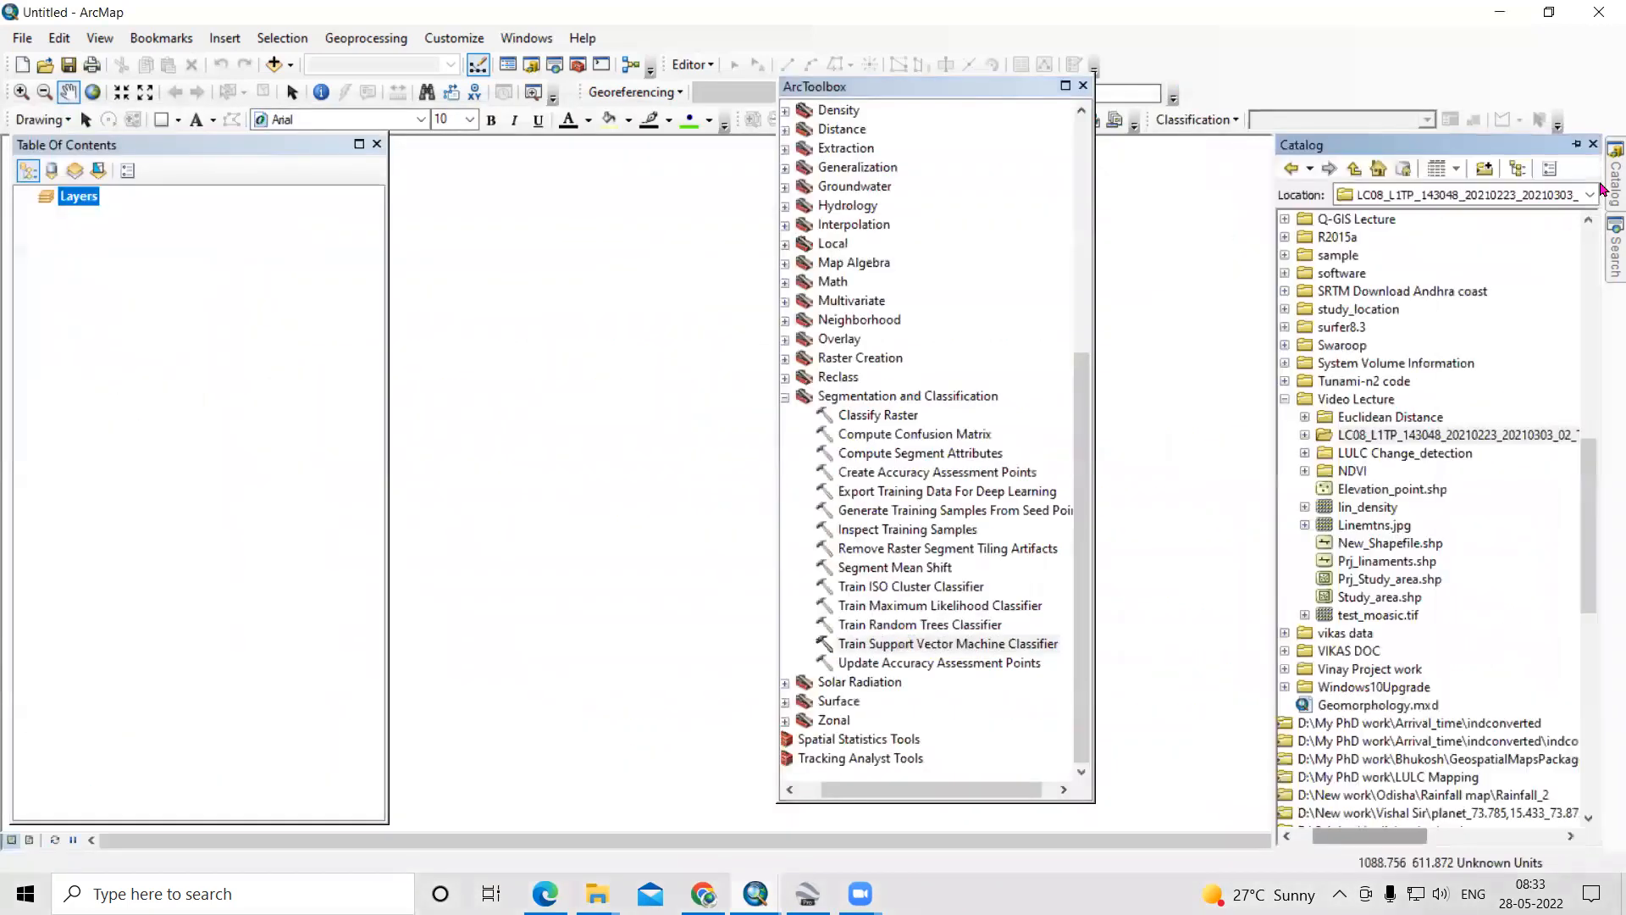
double_click(1402, 441)
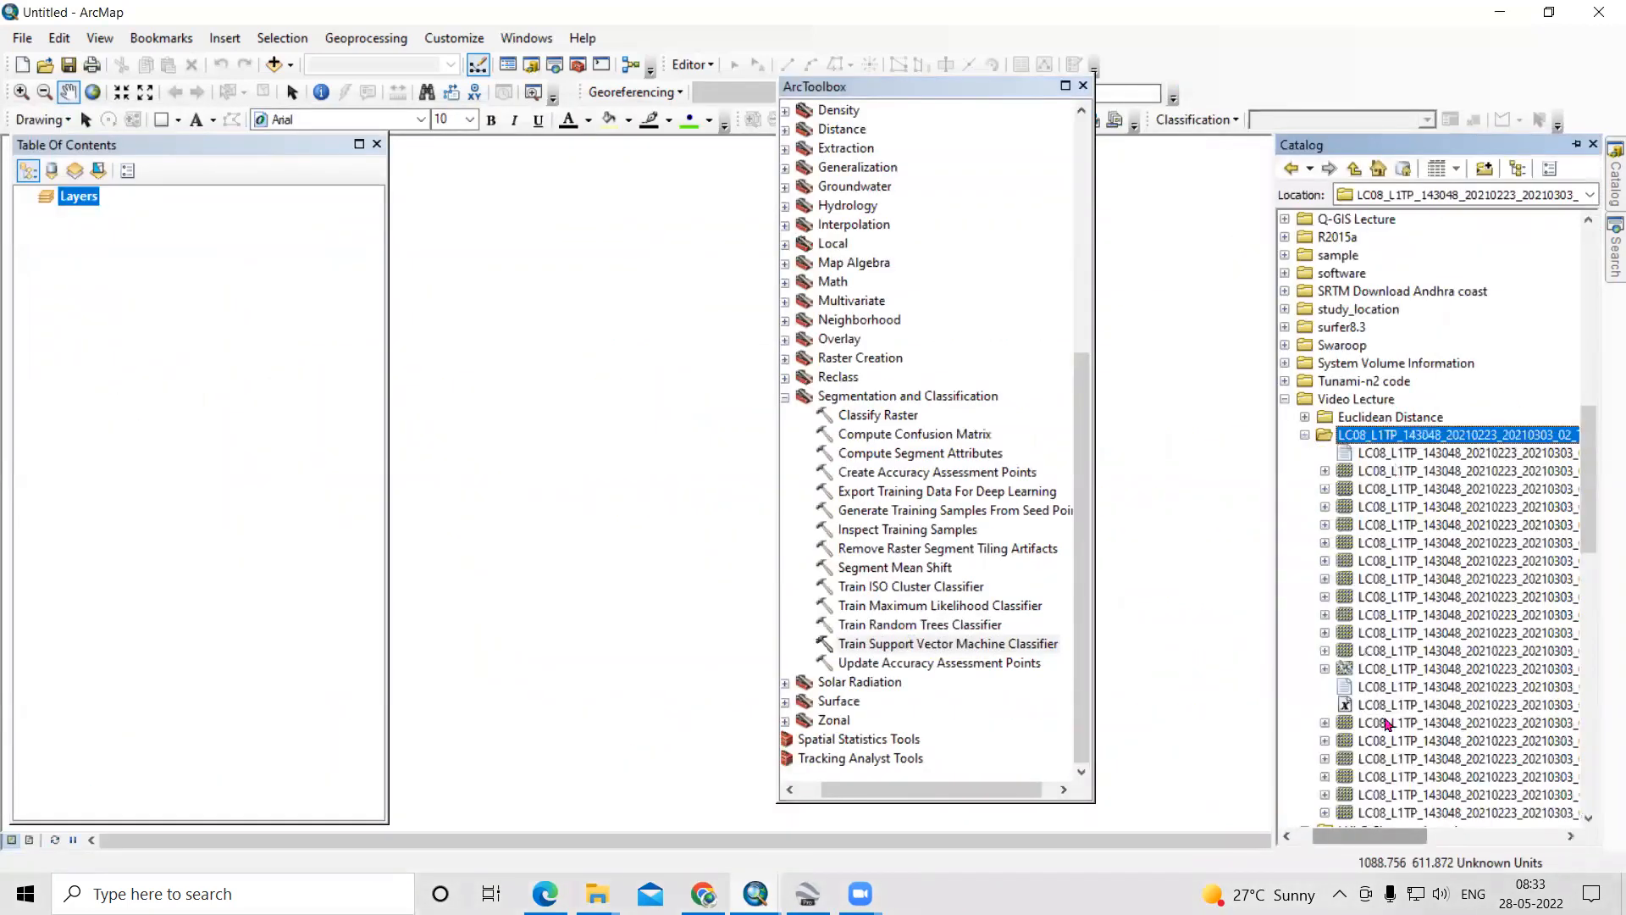
mouse_move(1373, 837)
left_mouse_down()
mouse_move(1423, 847)
mouse_move(1386, 848)
mouse_move(1403, 849)
left_mouse_up()
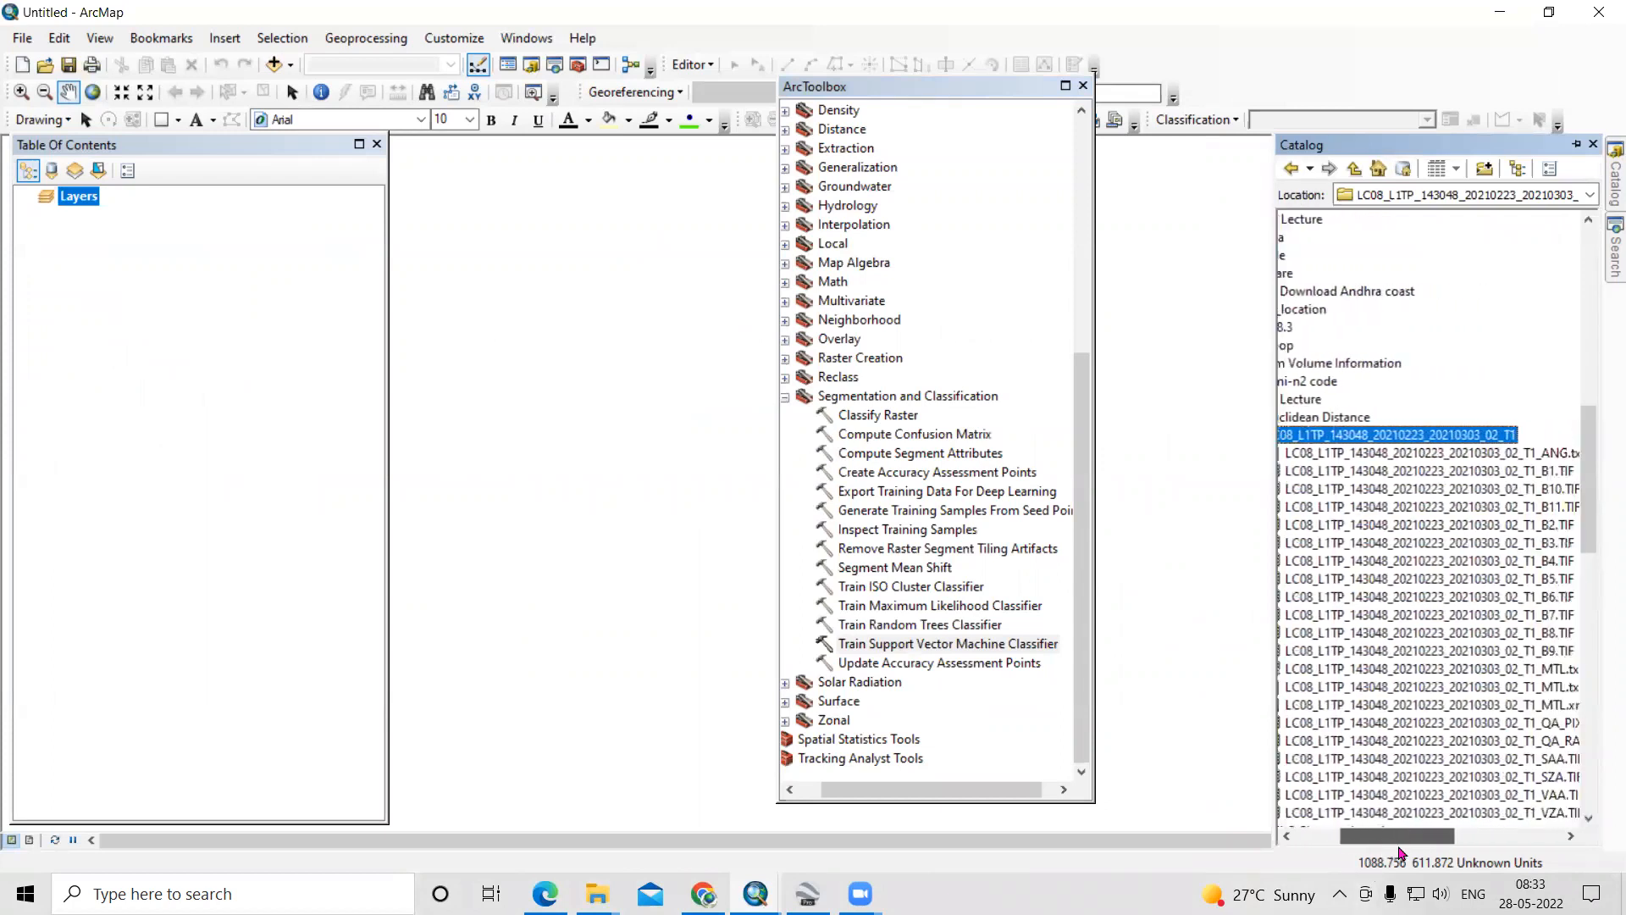
left_click(1082, 86)
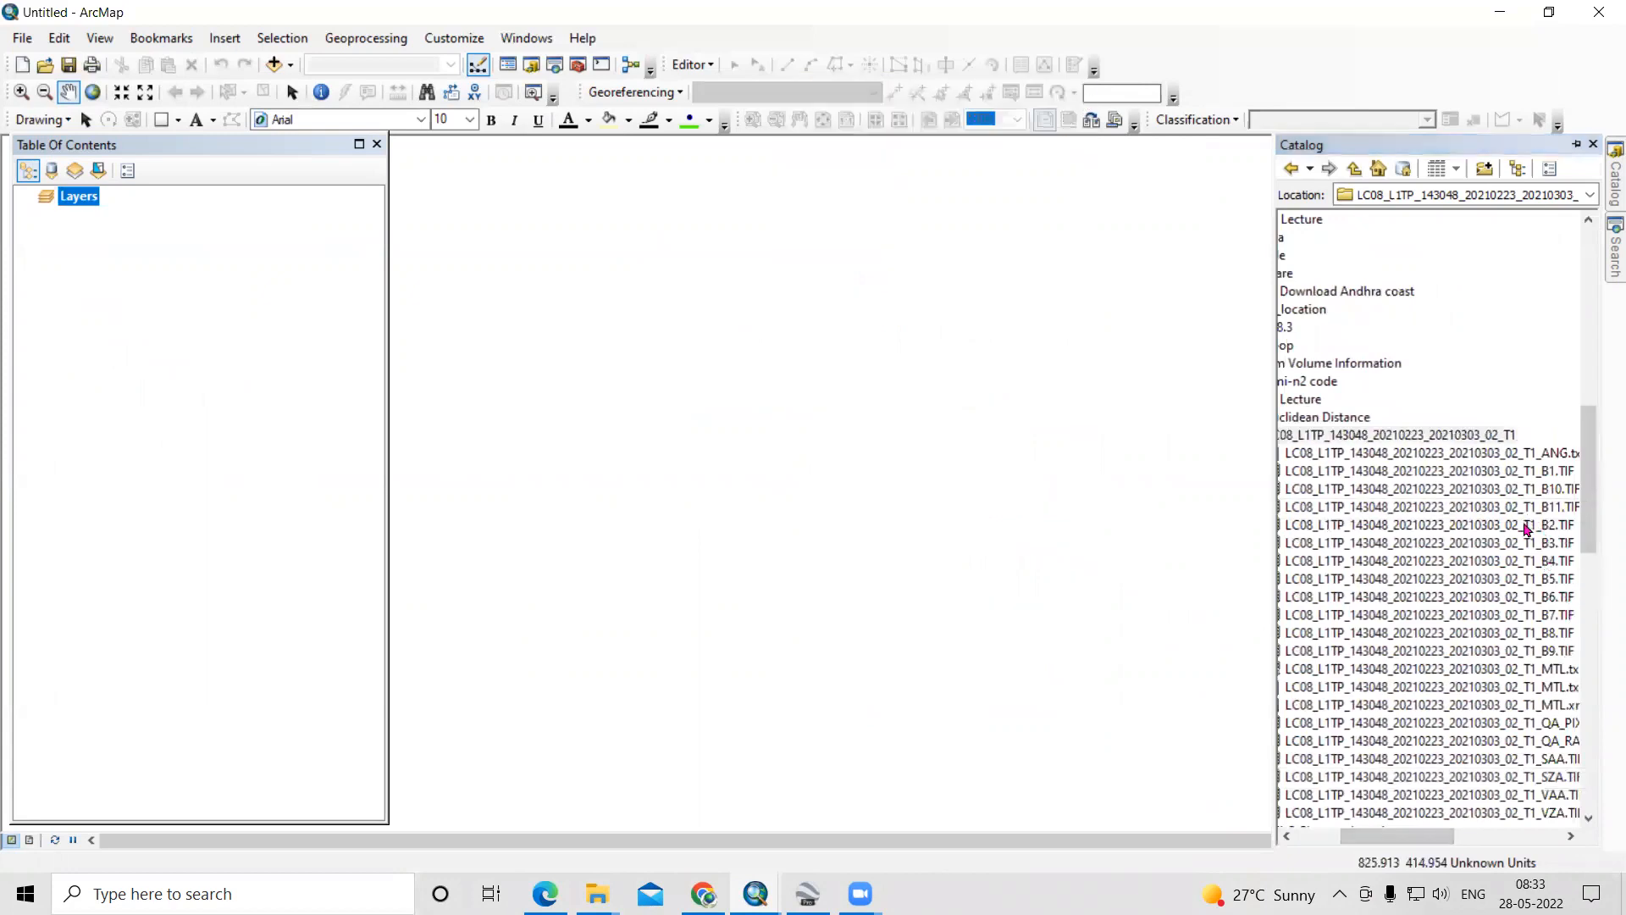
- Add the Landsat band rasters B1 through B7 from the scene folder to the map in ascending order
mouse_move(1533, 474)
left_mouse_down()
mouse_move(861, 496)
mouse_move(1149, 488)
mouse_move(1103, 469)
left_mouse_up()
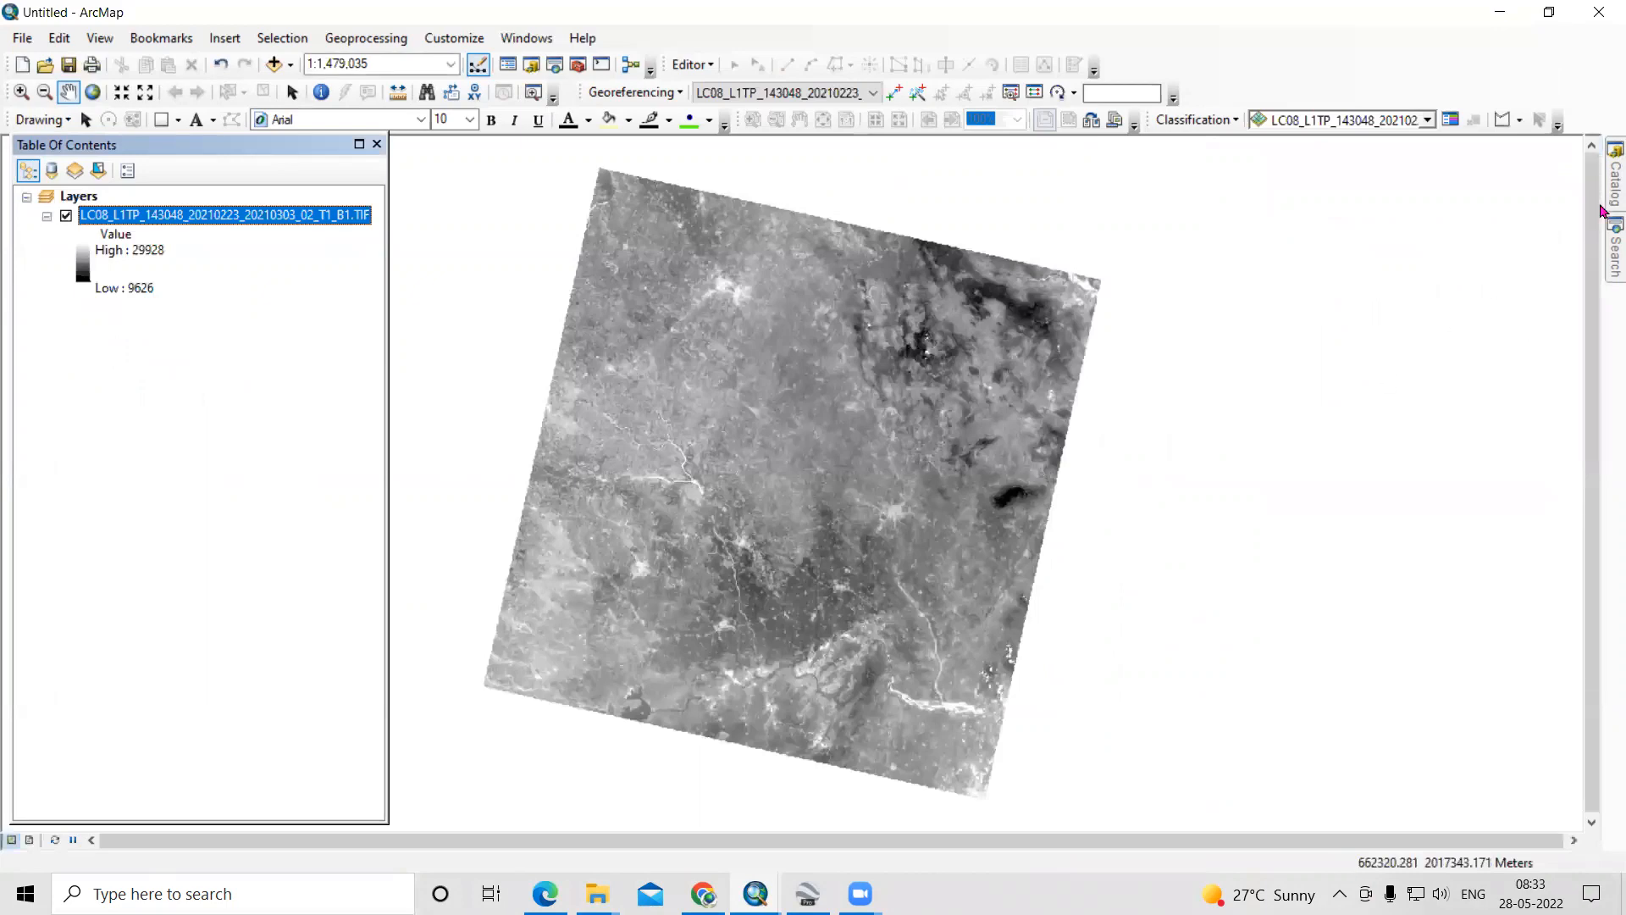
mouse_move(1616, 178)
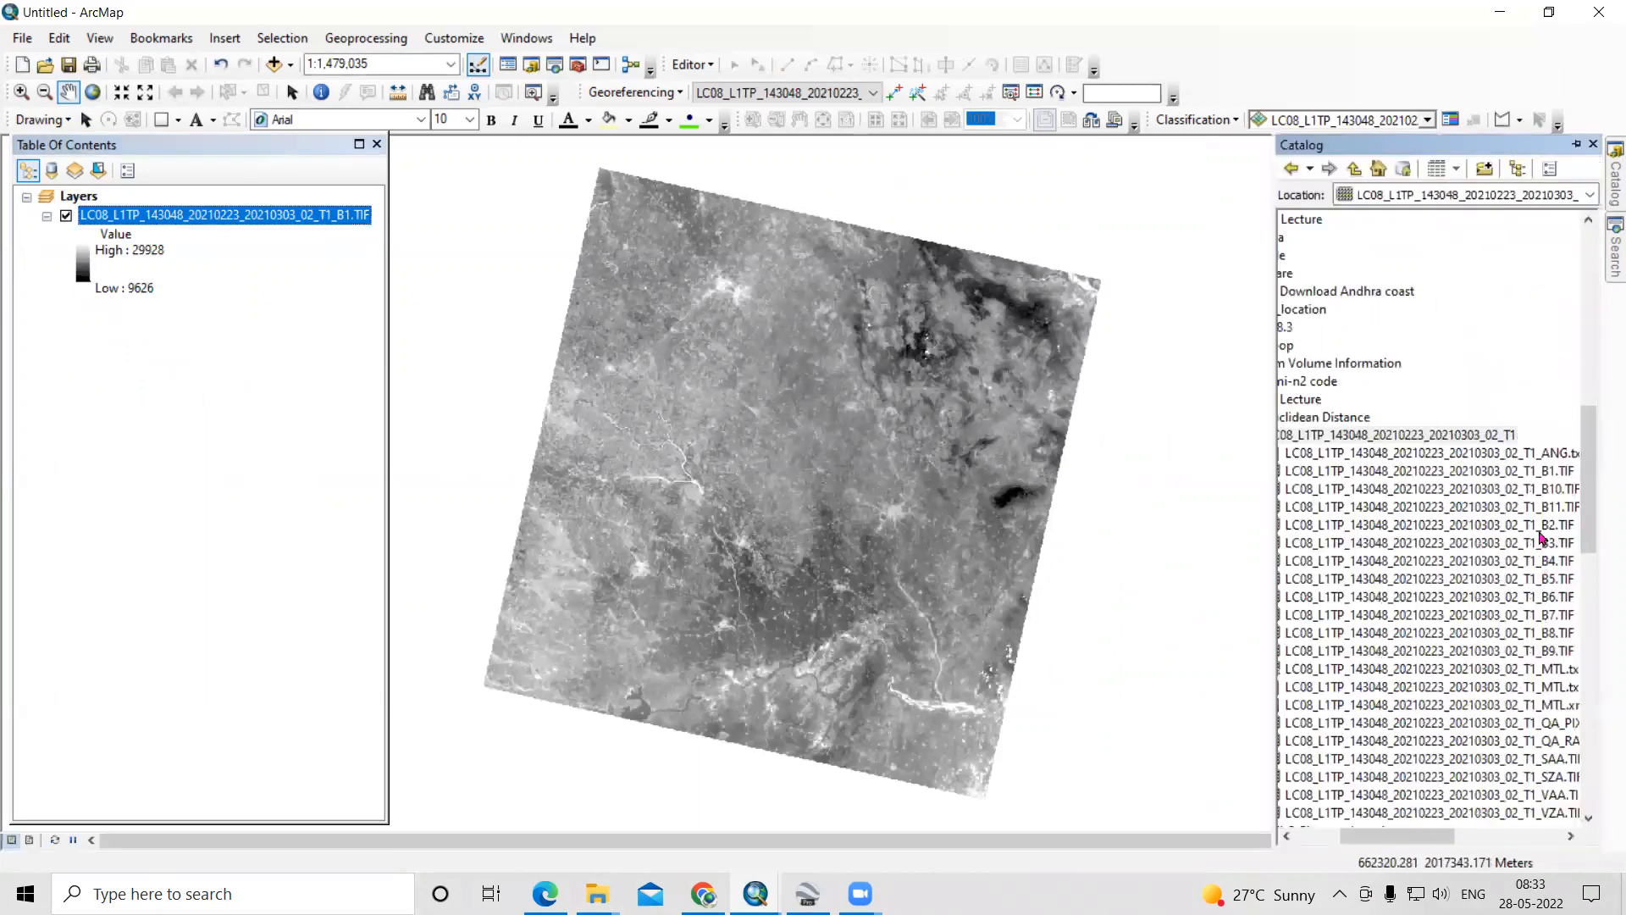
left_click_drag(1541, 531, 1520, 385)
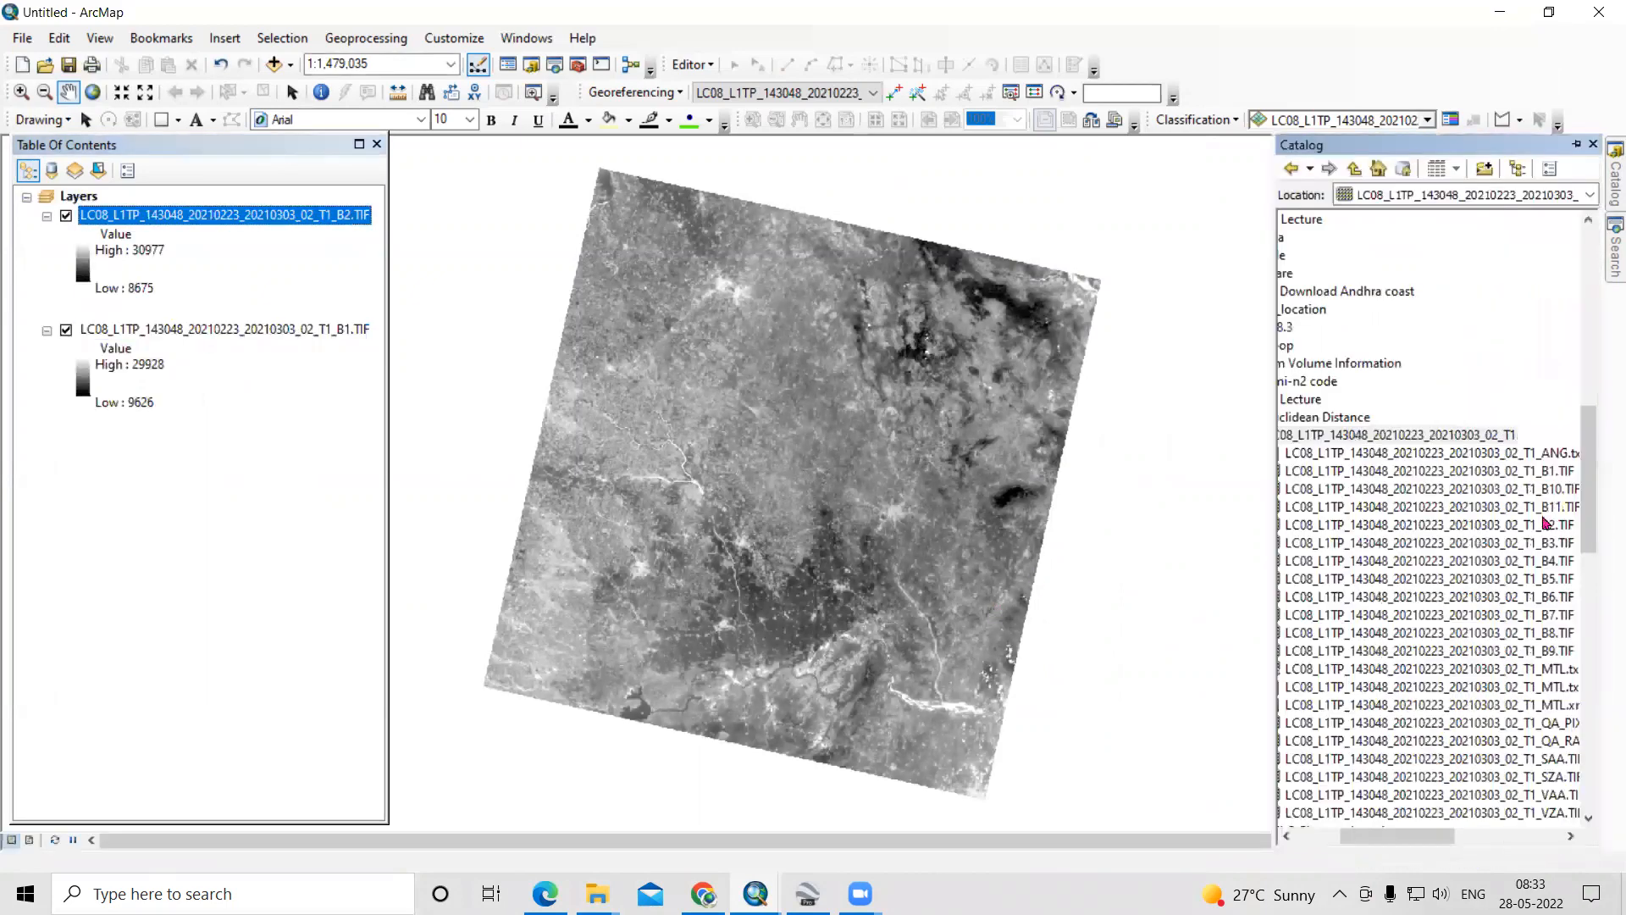
left_click_drag(1543, 551, 860, 547)
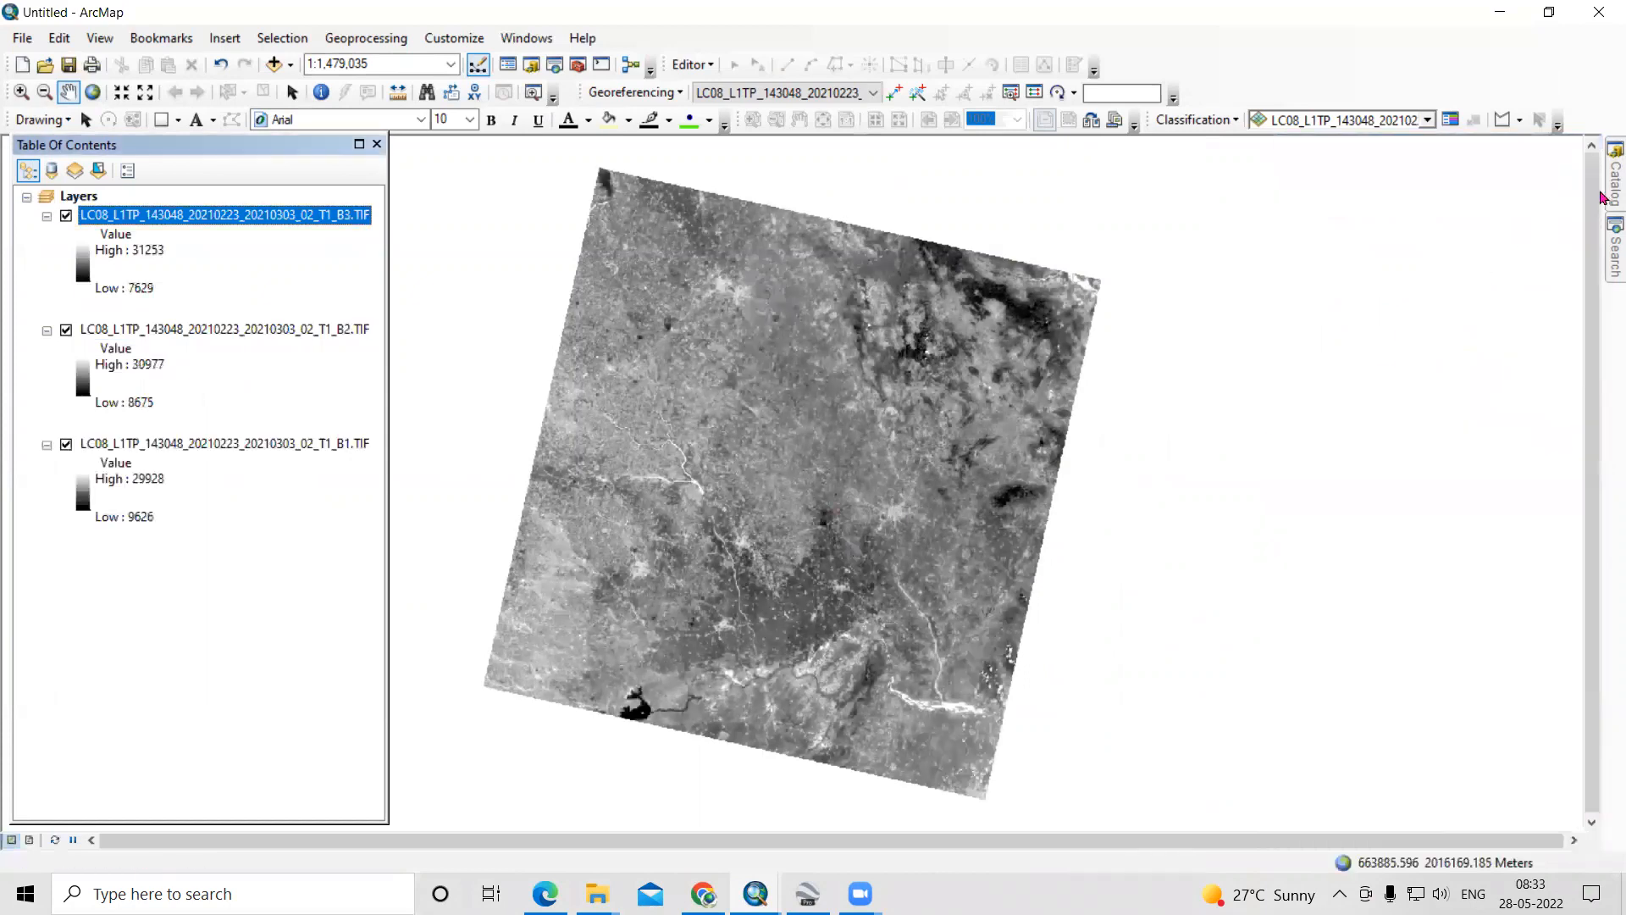
left_click_drag(1525, 561, 944, 593)
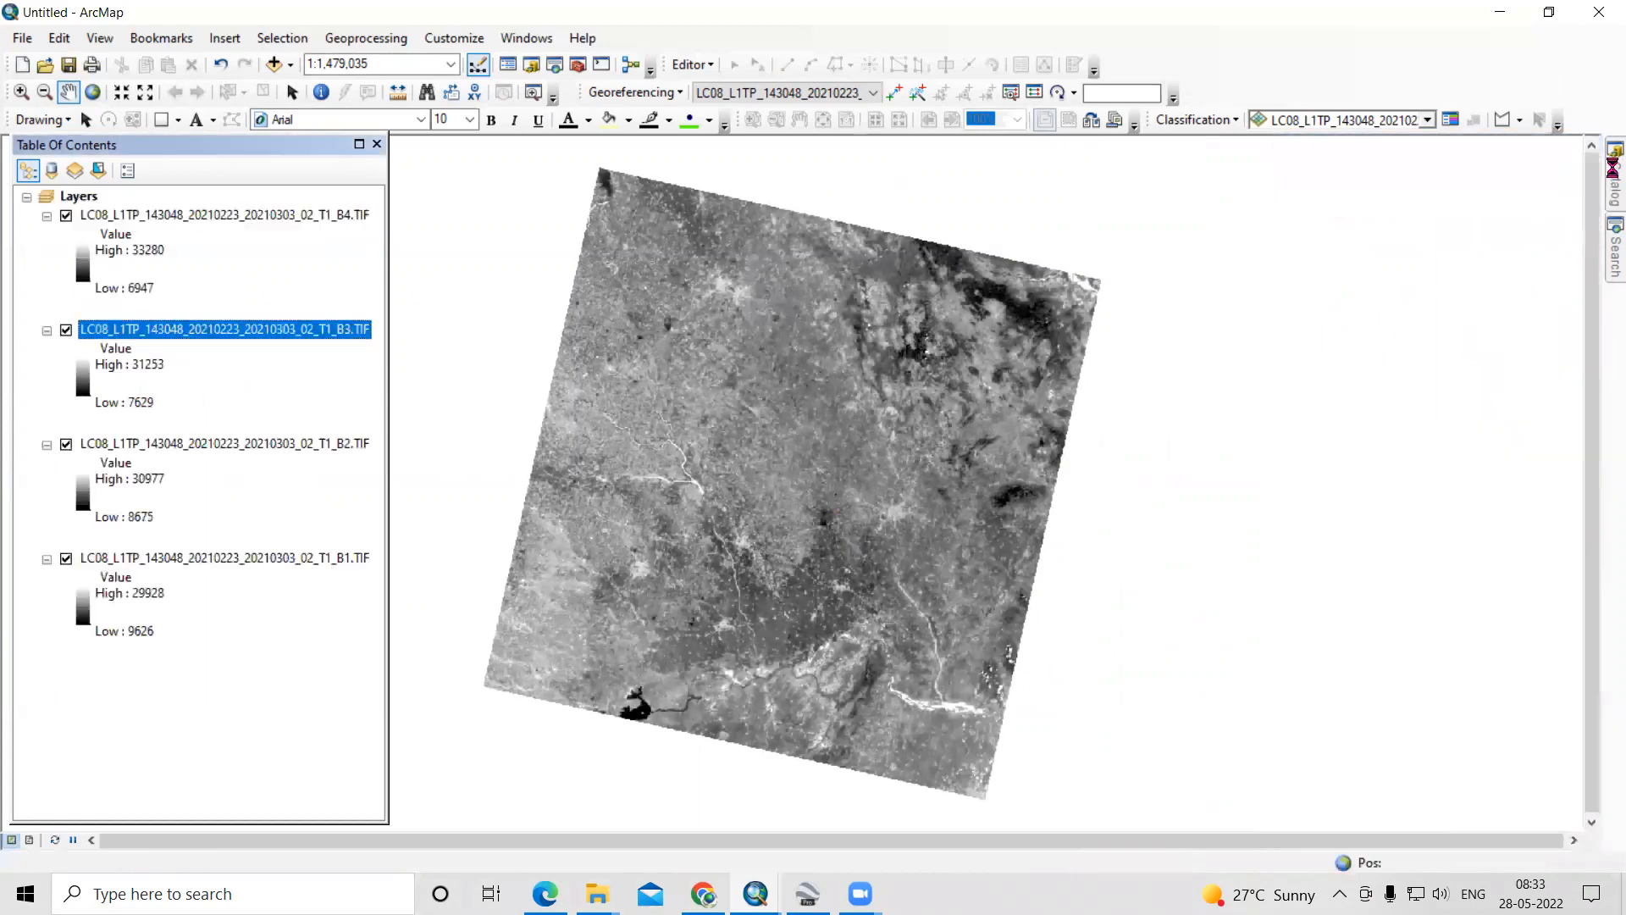
left_click_drag(1476, 581, 936, 567)
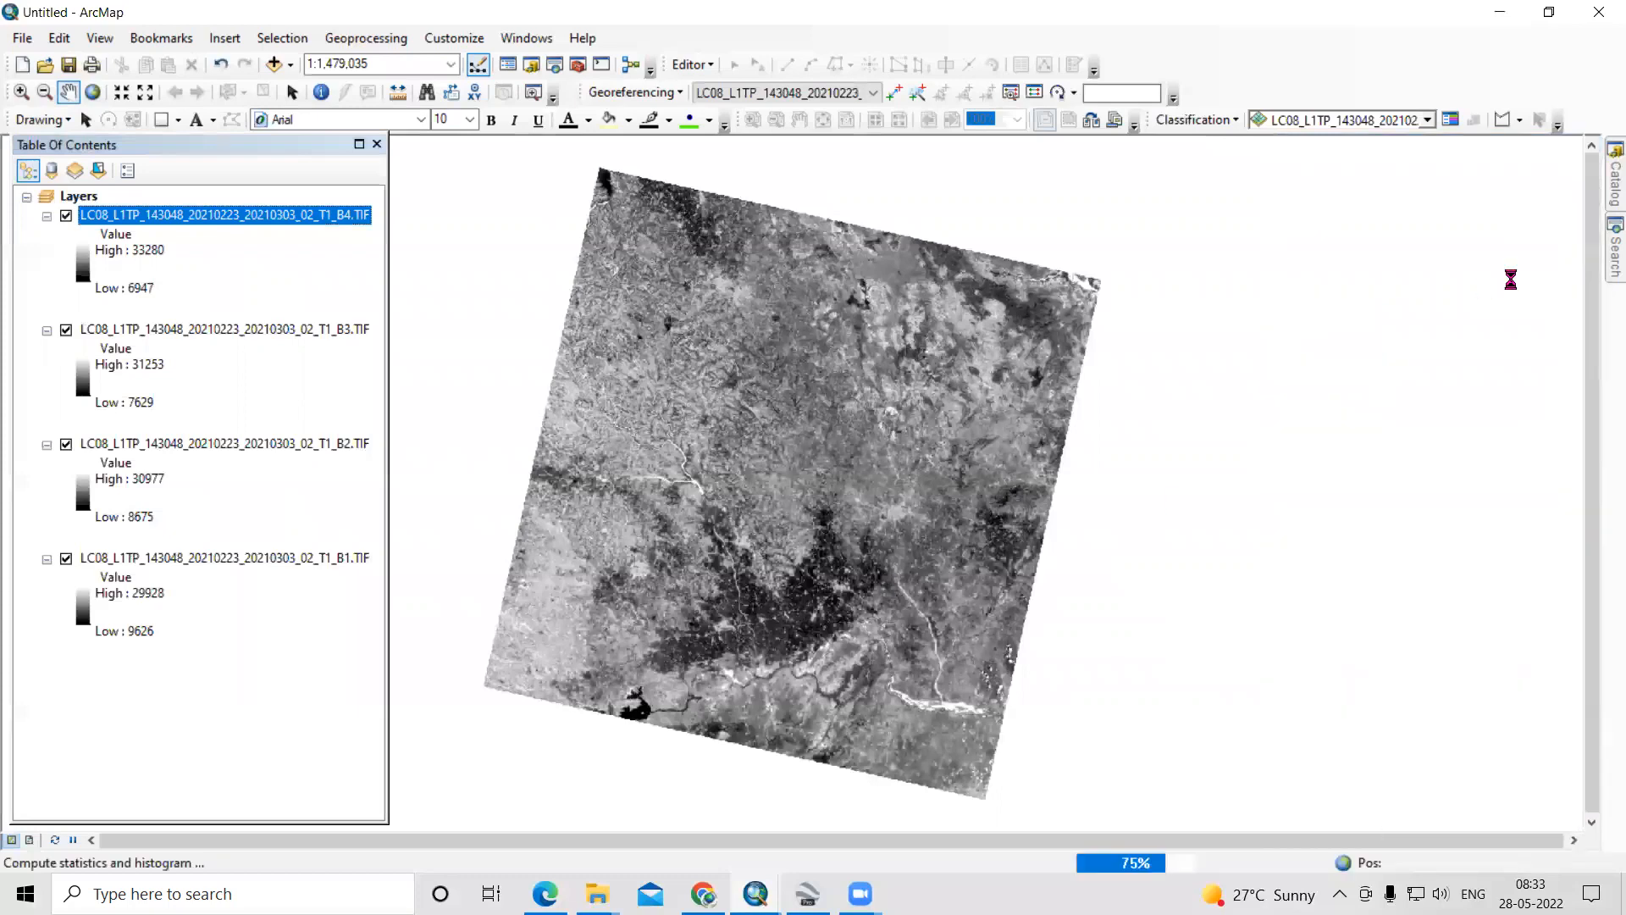
left_click_drag(1531, 600, 1006, 515)
left_click_drag(1414, 624, 860, 518)
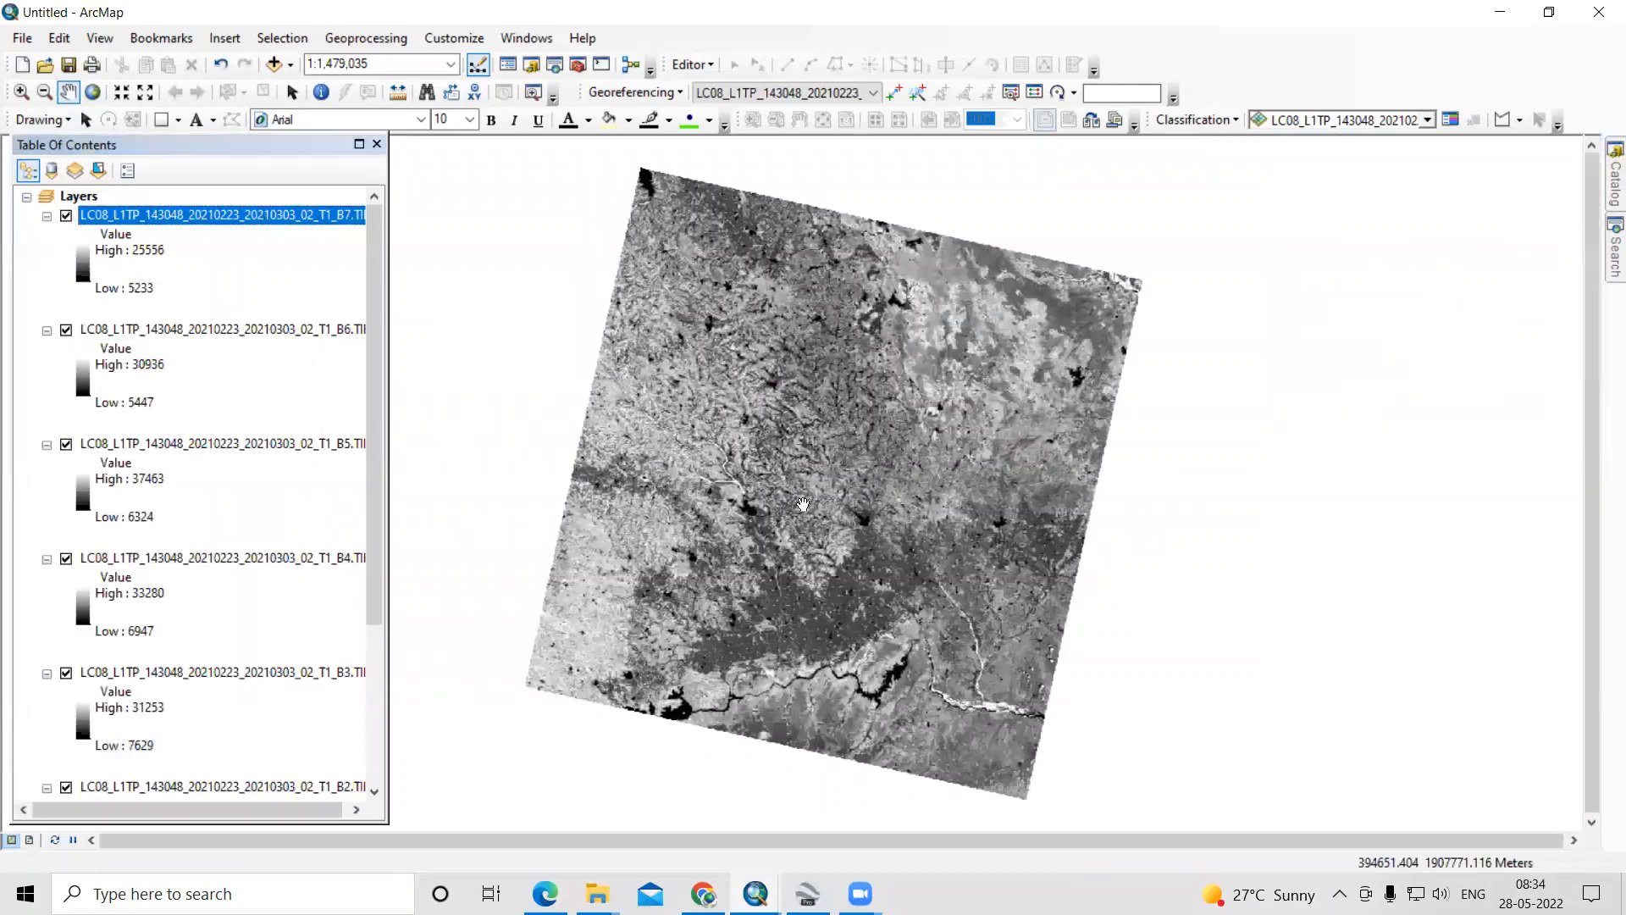
- Check the cell size of the B7 raster in its layer source properties
right_click(245, 215)
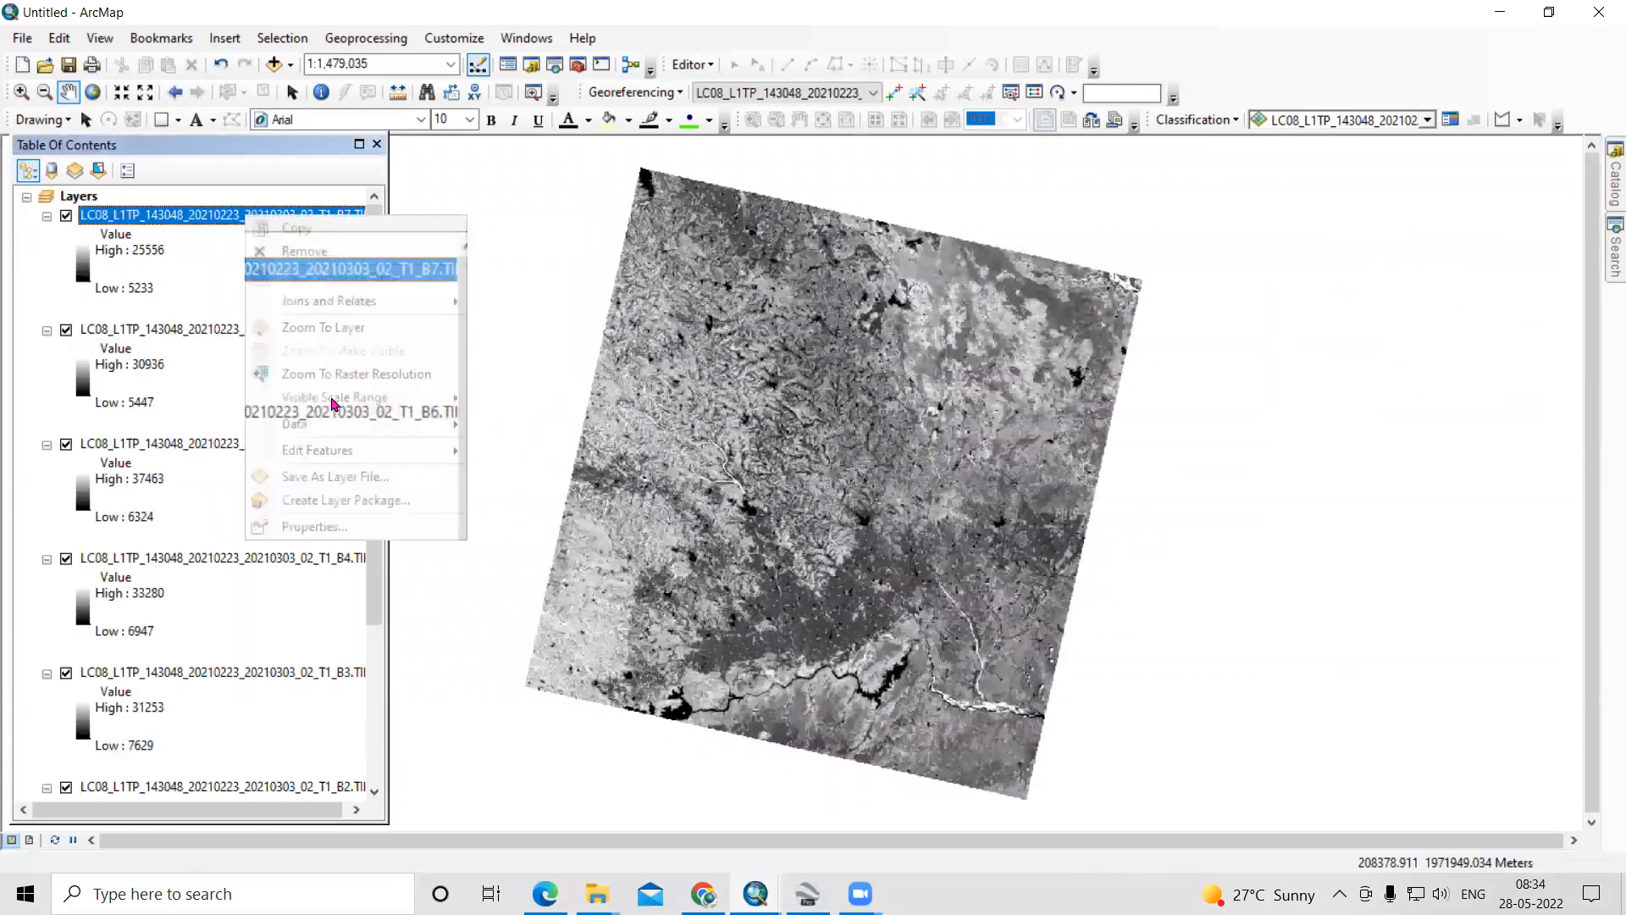
left_click(354, 529)
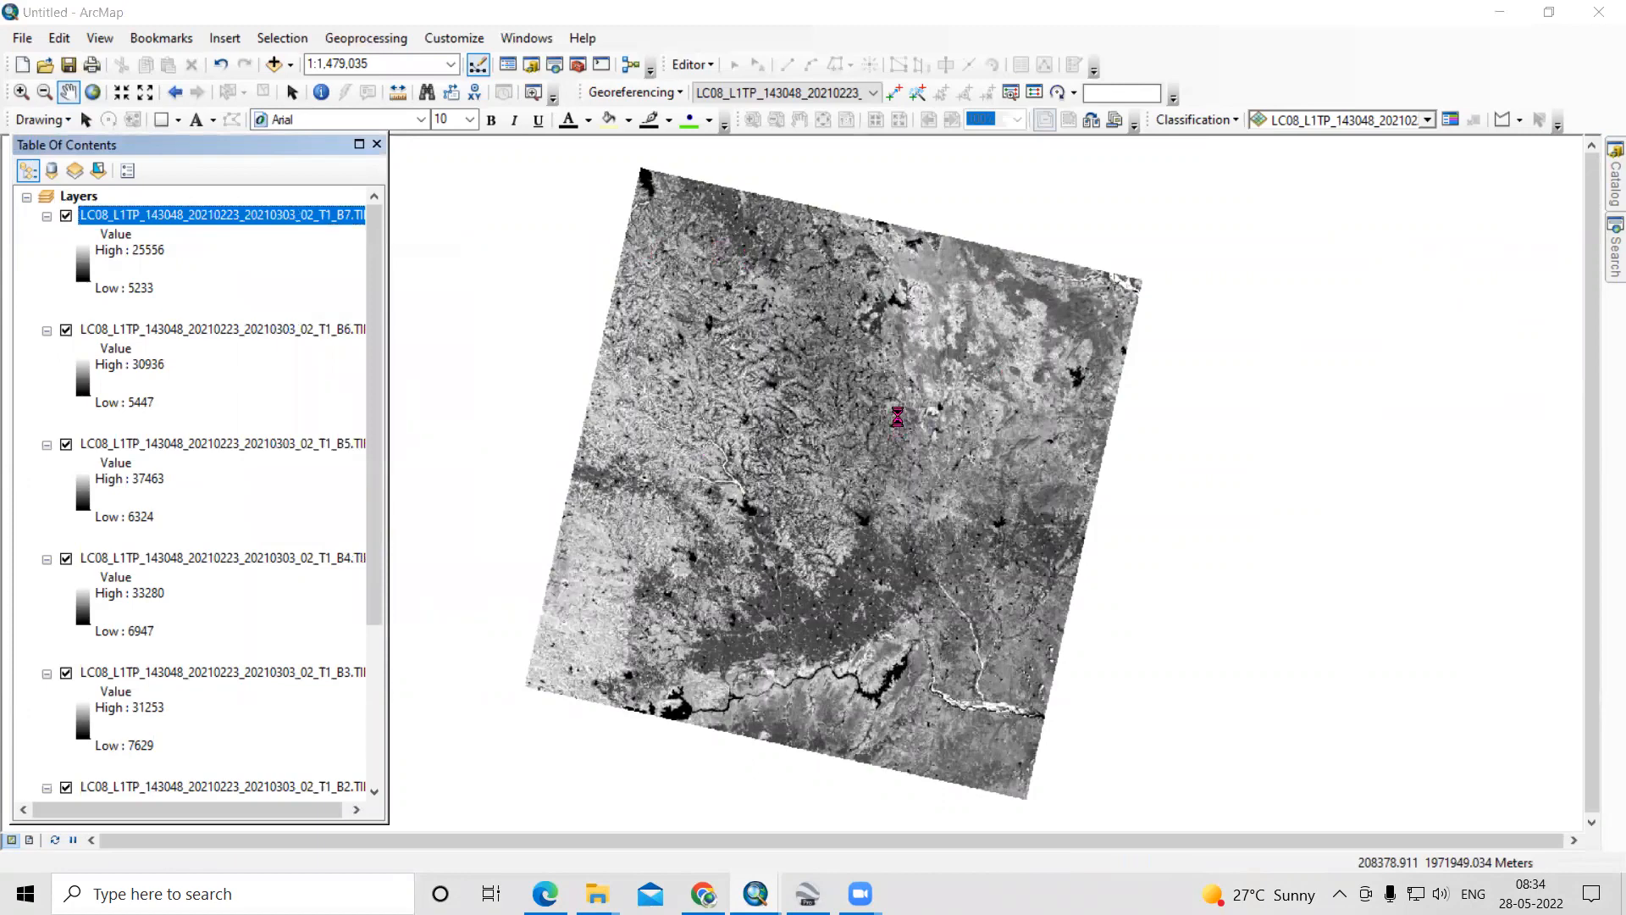
left_click(552, 221)
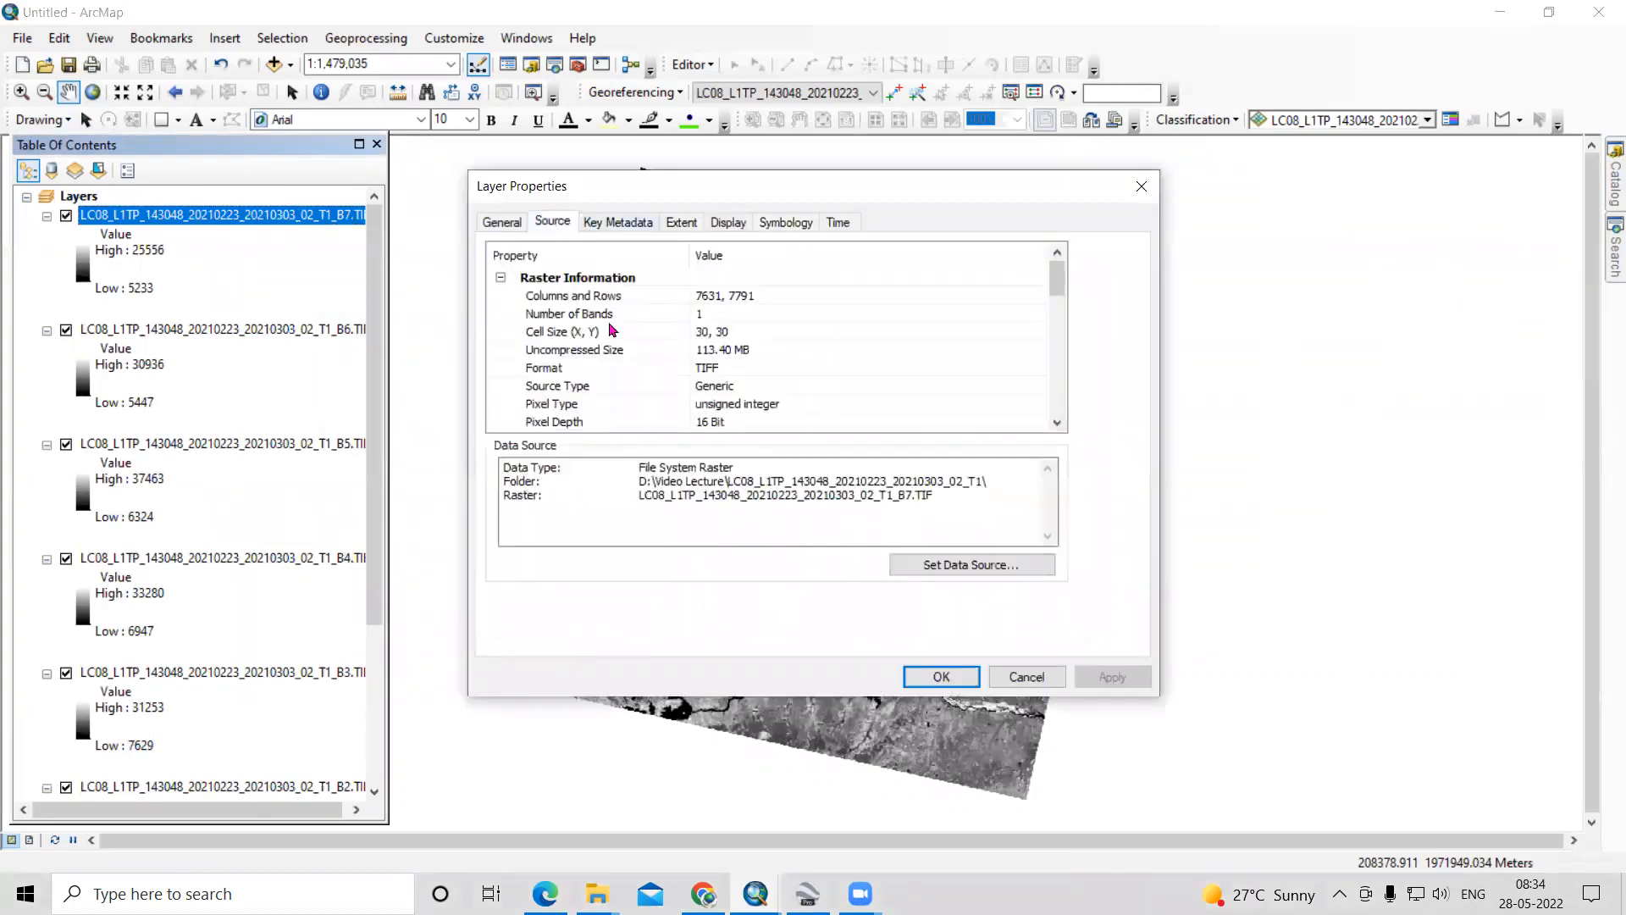
left_click(738, 336)
left_click(733, 332)
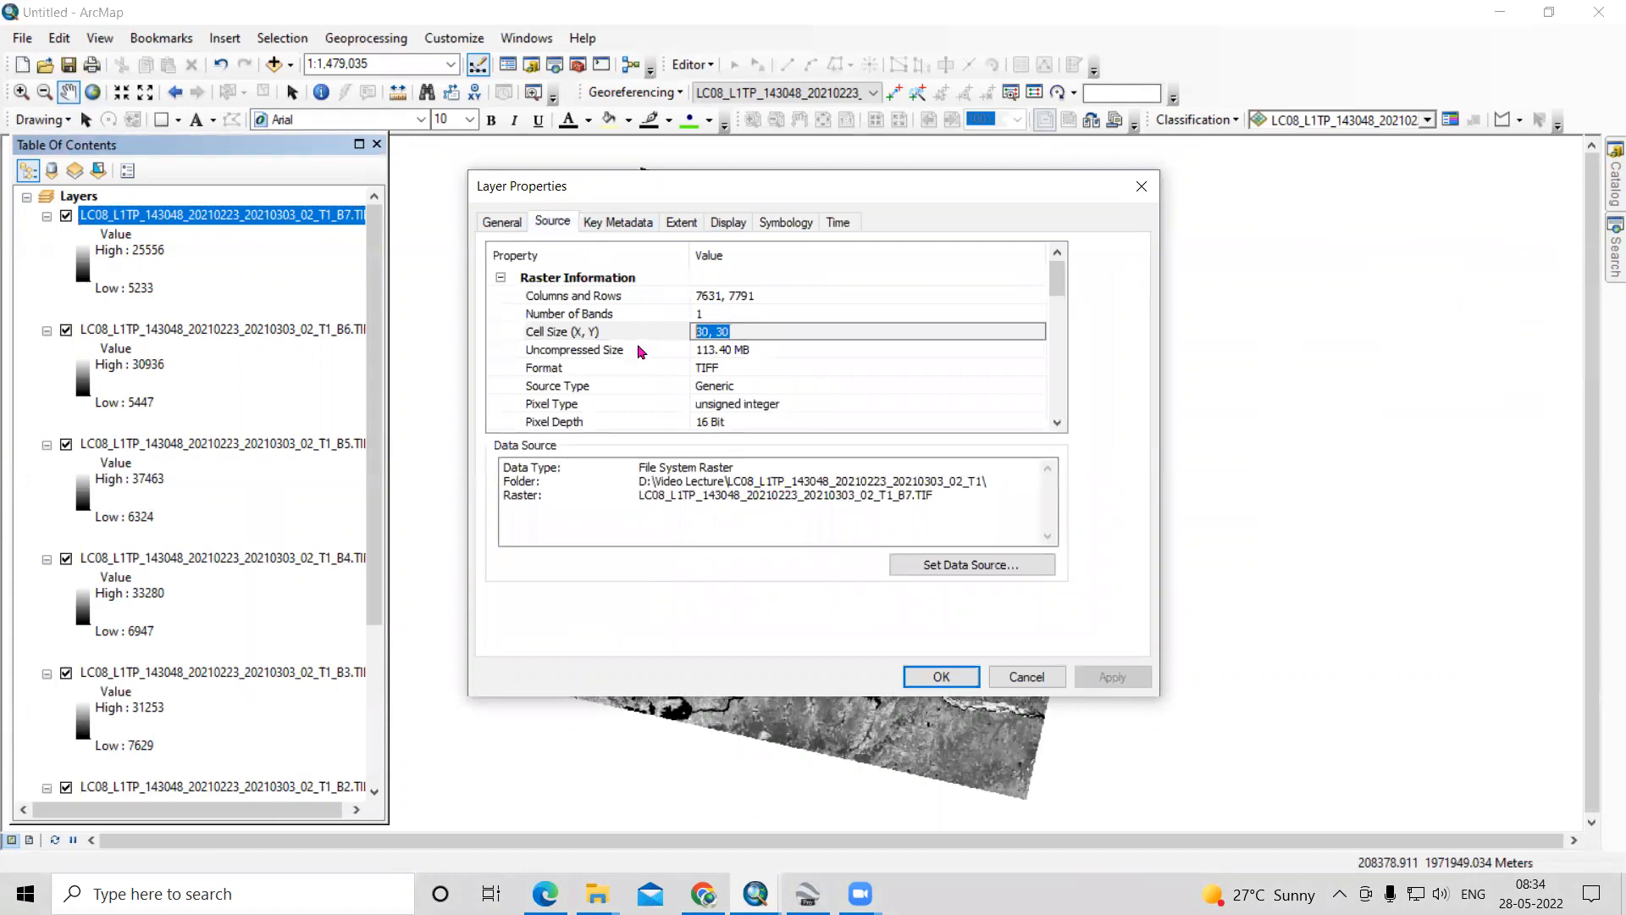
left_click(1142, 185)
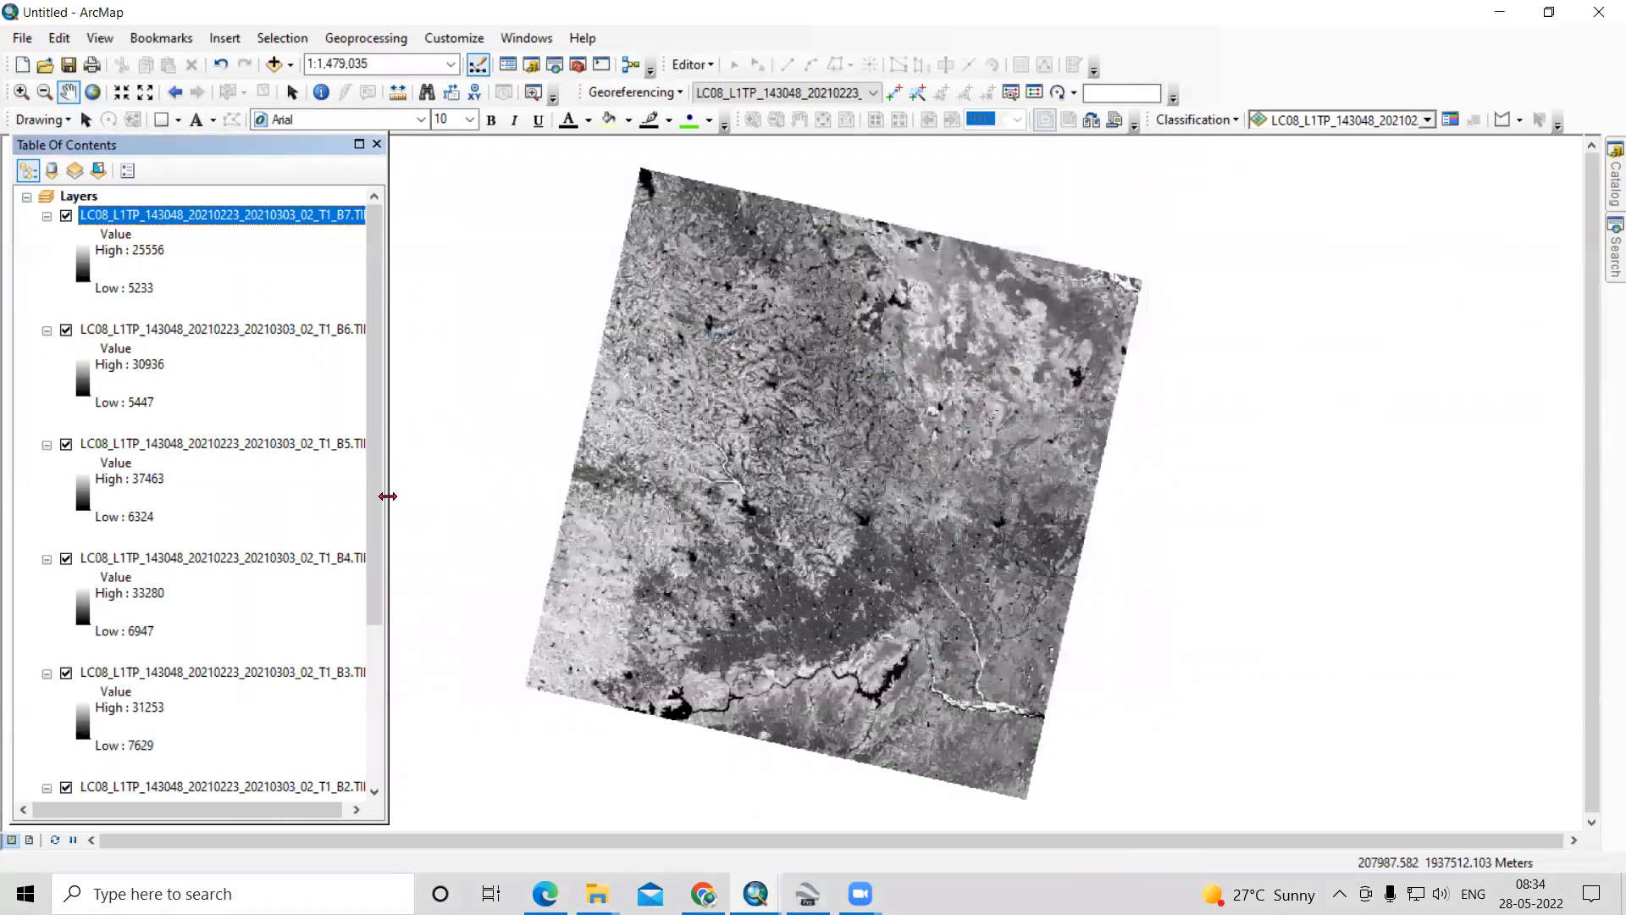
- Widen the Table Of Contents to fit the full band layer names and look through the layer list
left_click_drag(387, 496, 477, 497)
scroll(322, 694, "down", 3)
scroll(329, 742, "up", 3)
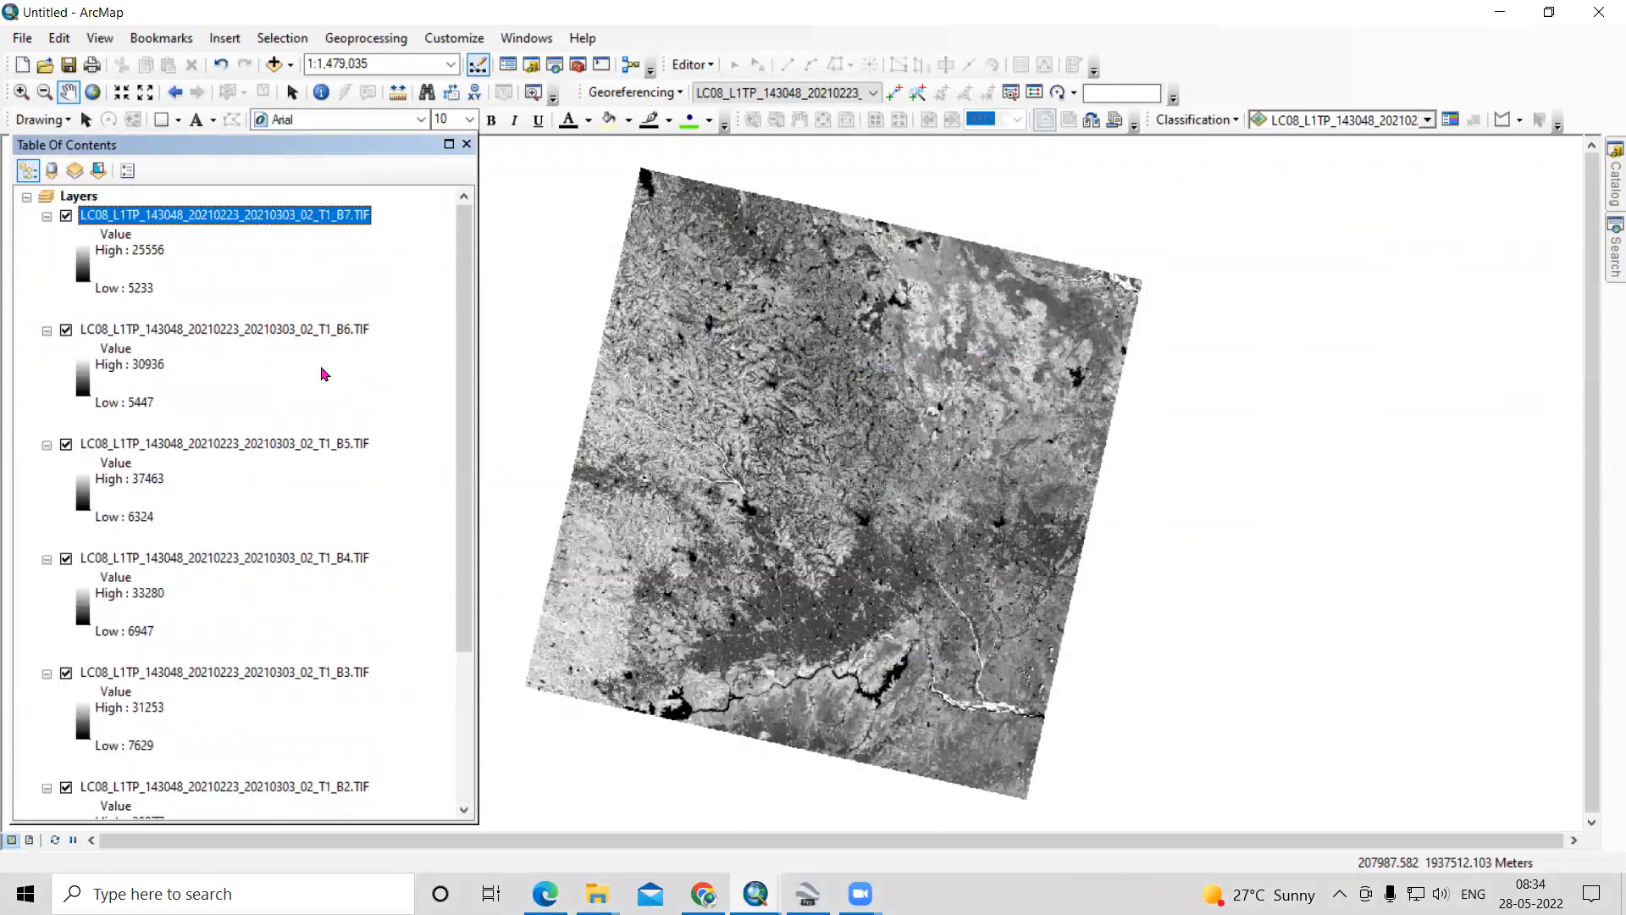
- Reopen ArcToolbox beside the map image and collapse the Spatial Analyst Tools toolbox
left_click(577, 64)
left_click_drag(1009, 89, 1427, 91)
left_click(1261, 388)
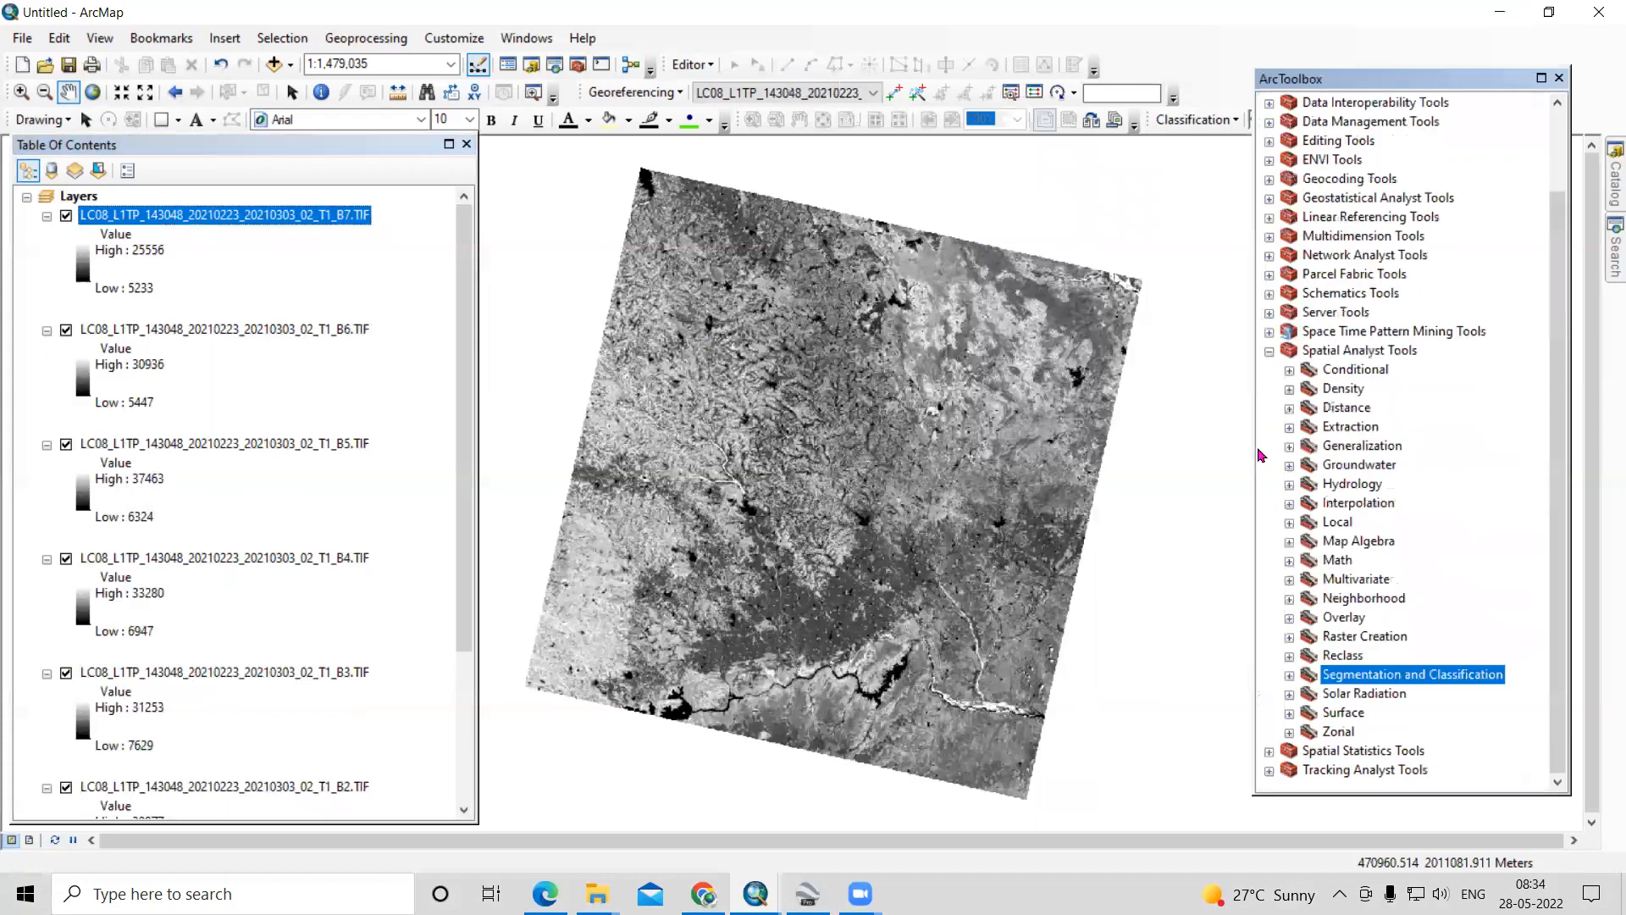
left_click_drag(1250, 448, 1232, 450)
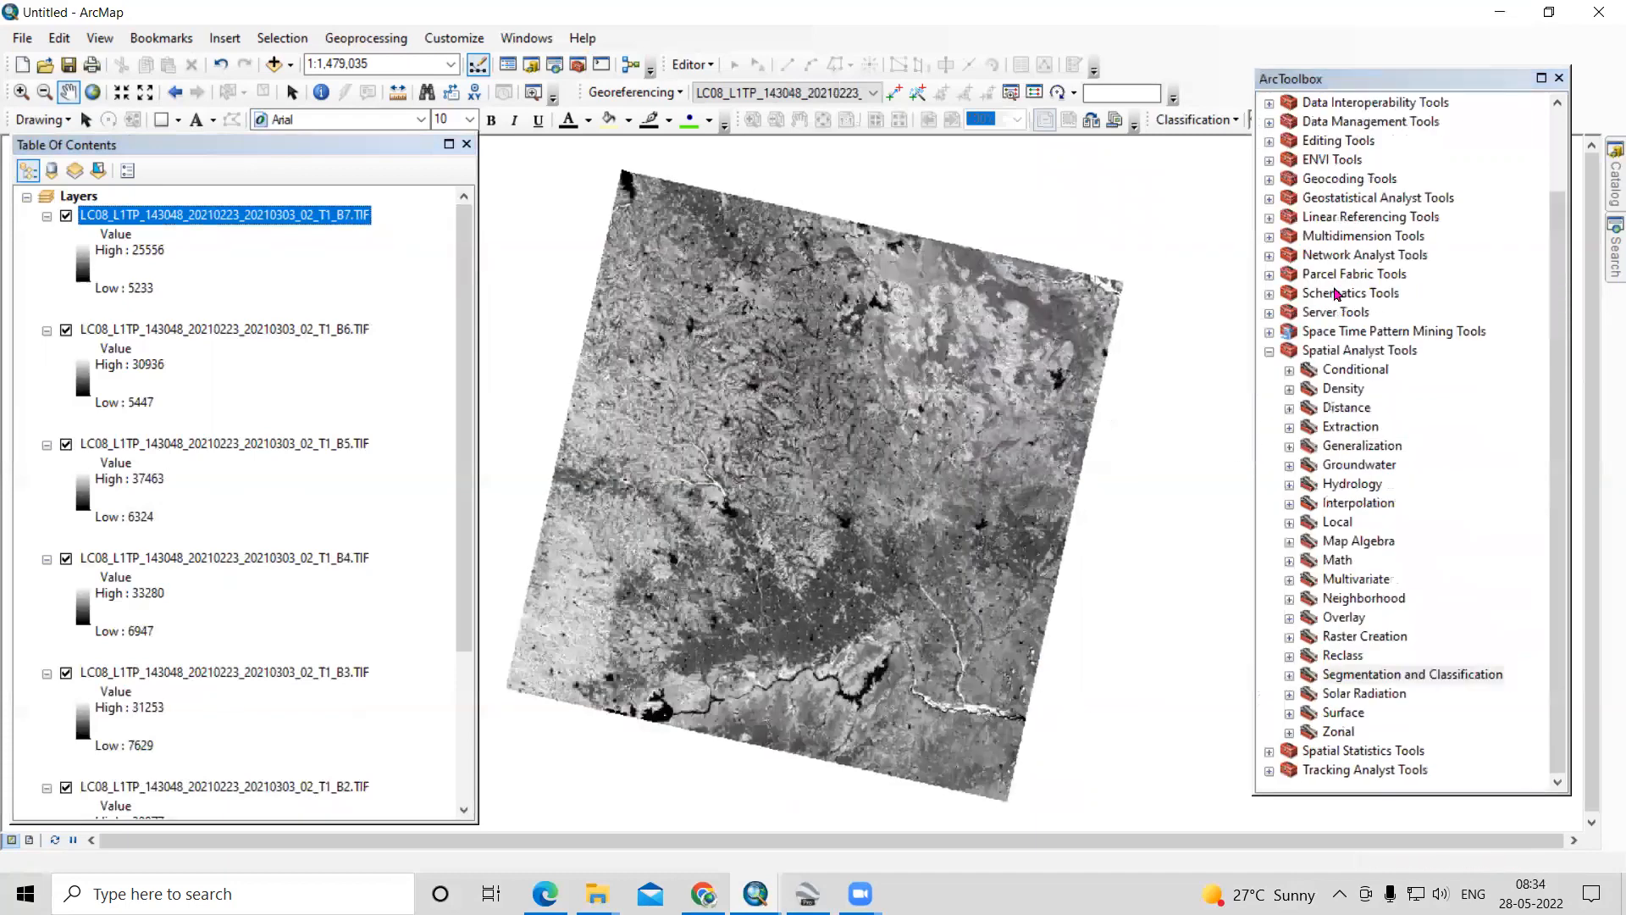
scroll(1305, 356, "up", 2)
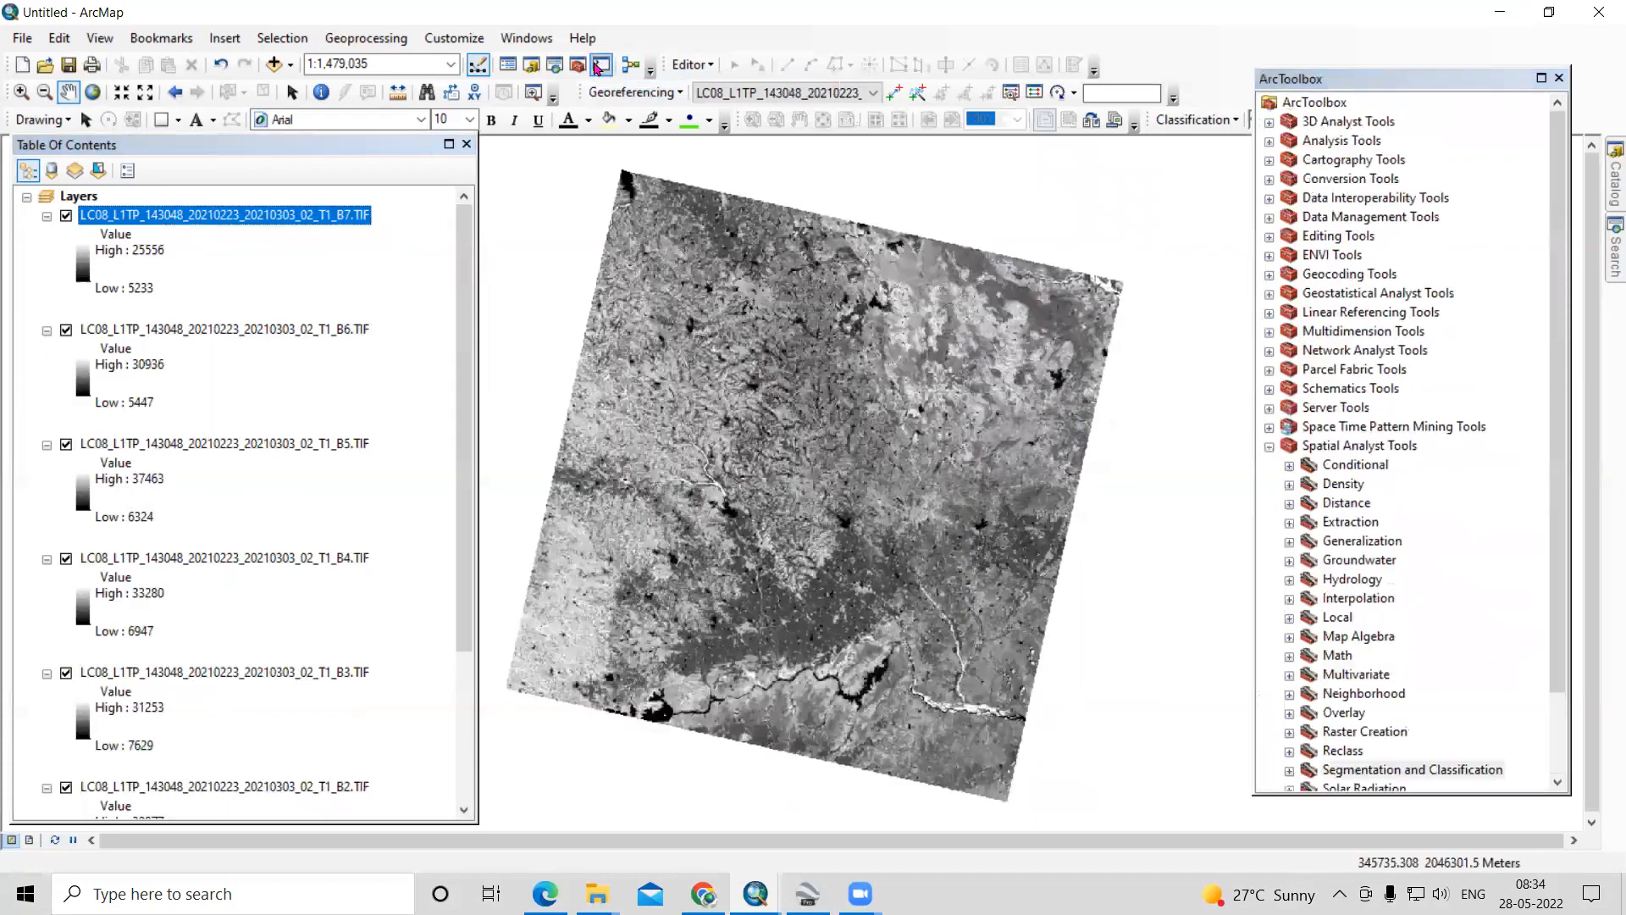
left_click(1270, 447)
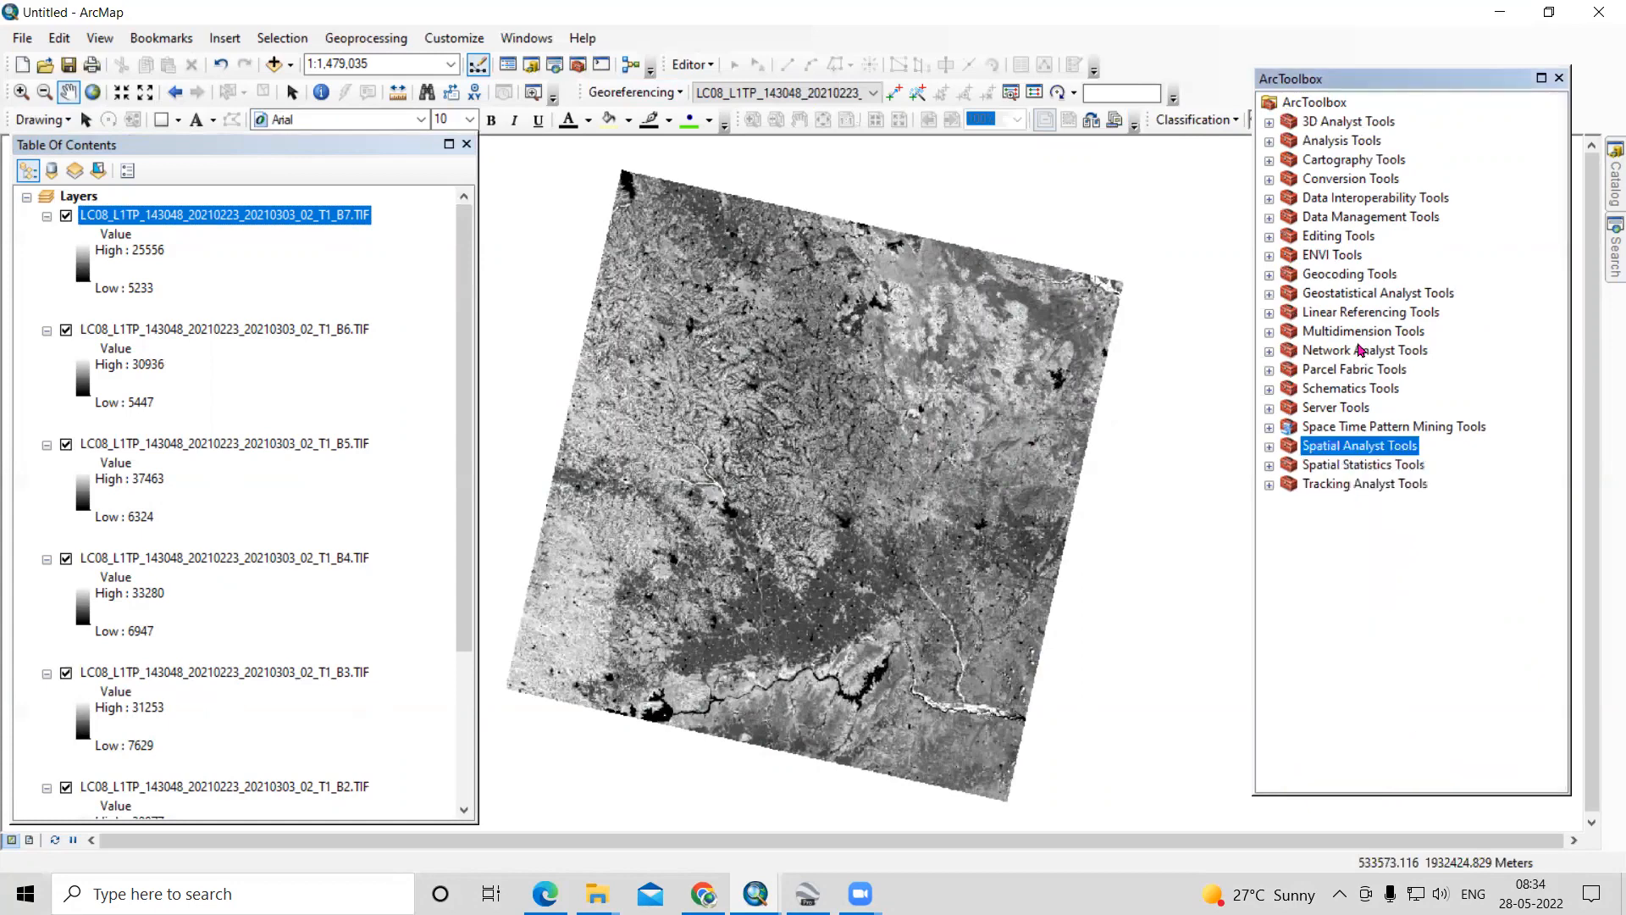
- Open the Composite Bands tool from the Raster Processing toolset in Data Management Tools
double_click(1356, 218)
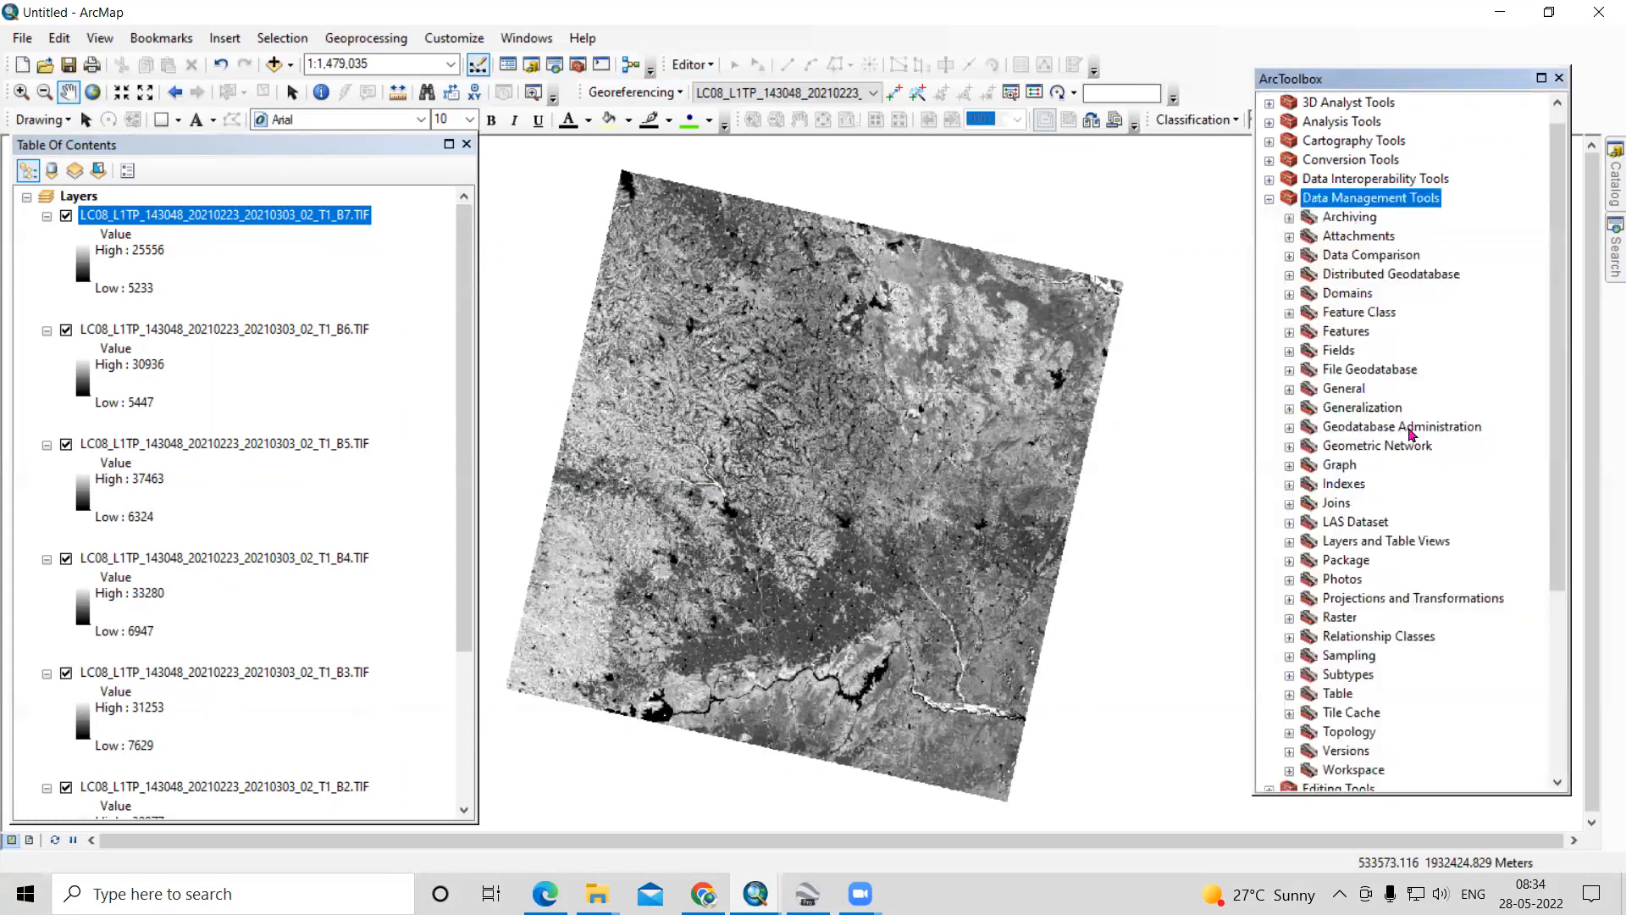
scroll(1398, 454, "down", 3)
double_click(1350, 446)
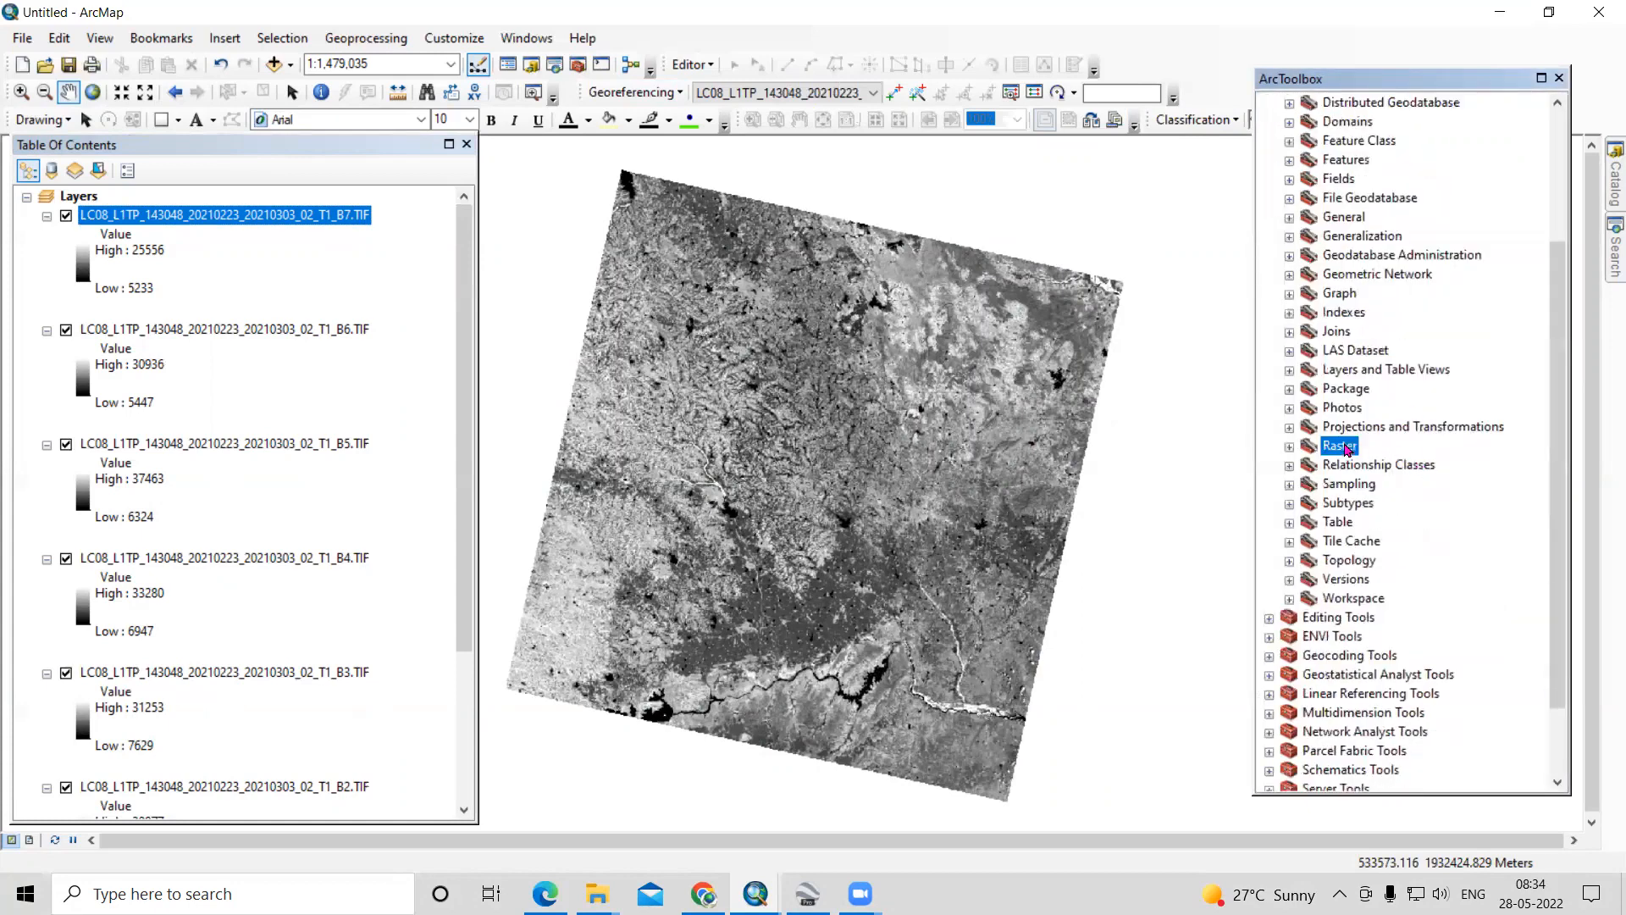
double_click(1402, 549)
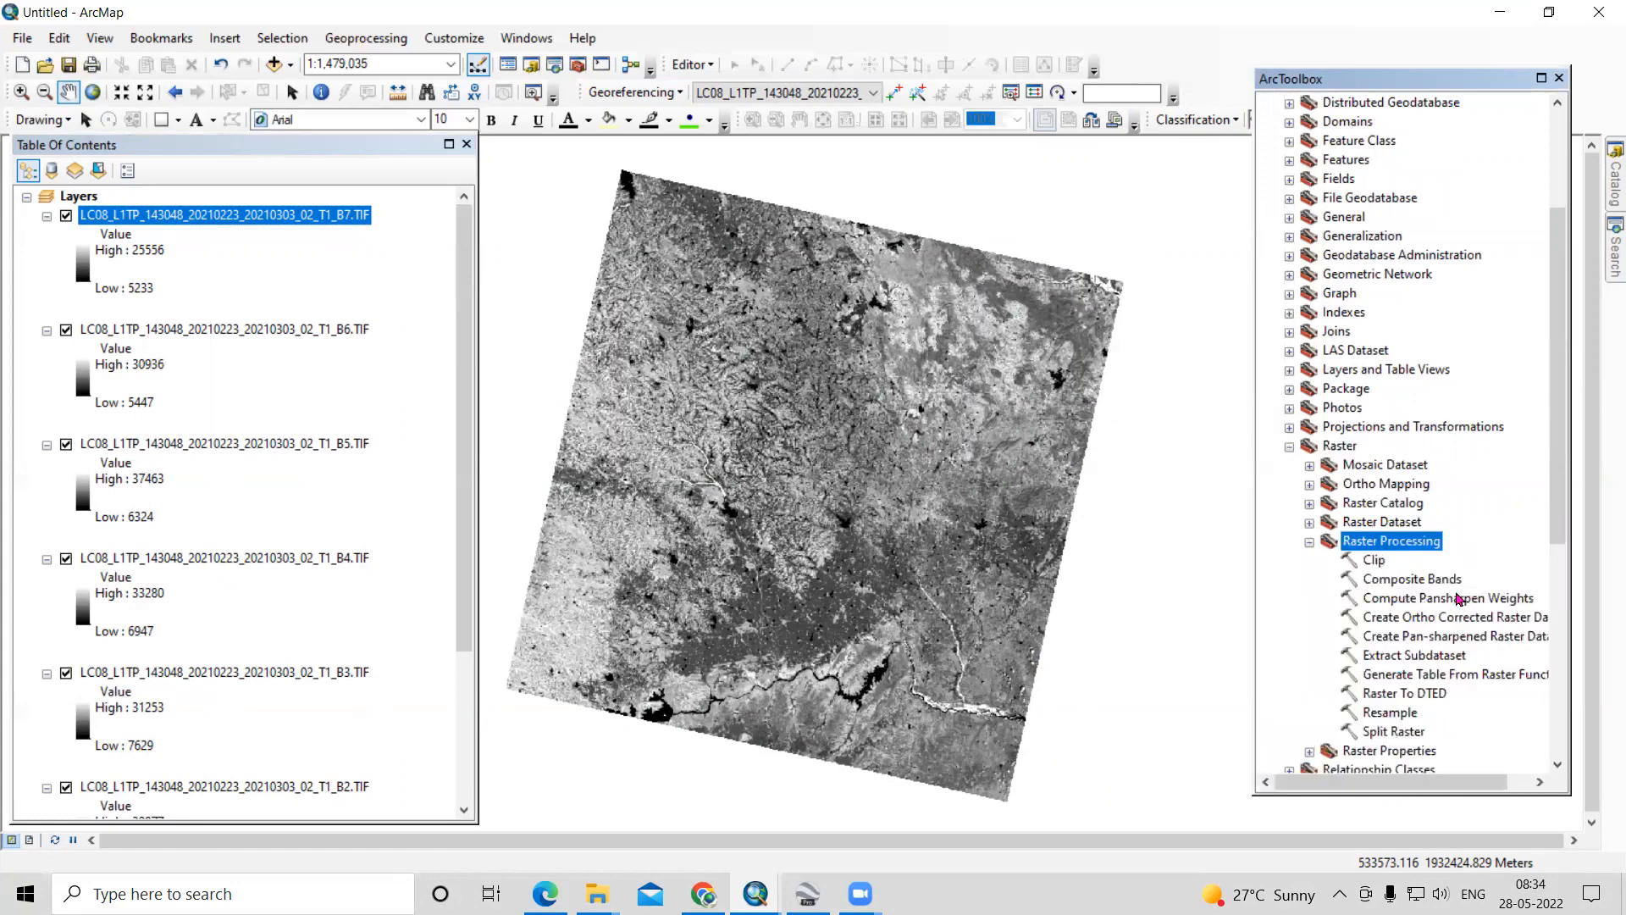
left_click(1397, 581)
double_click(1413, 581)
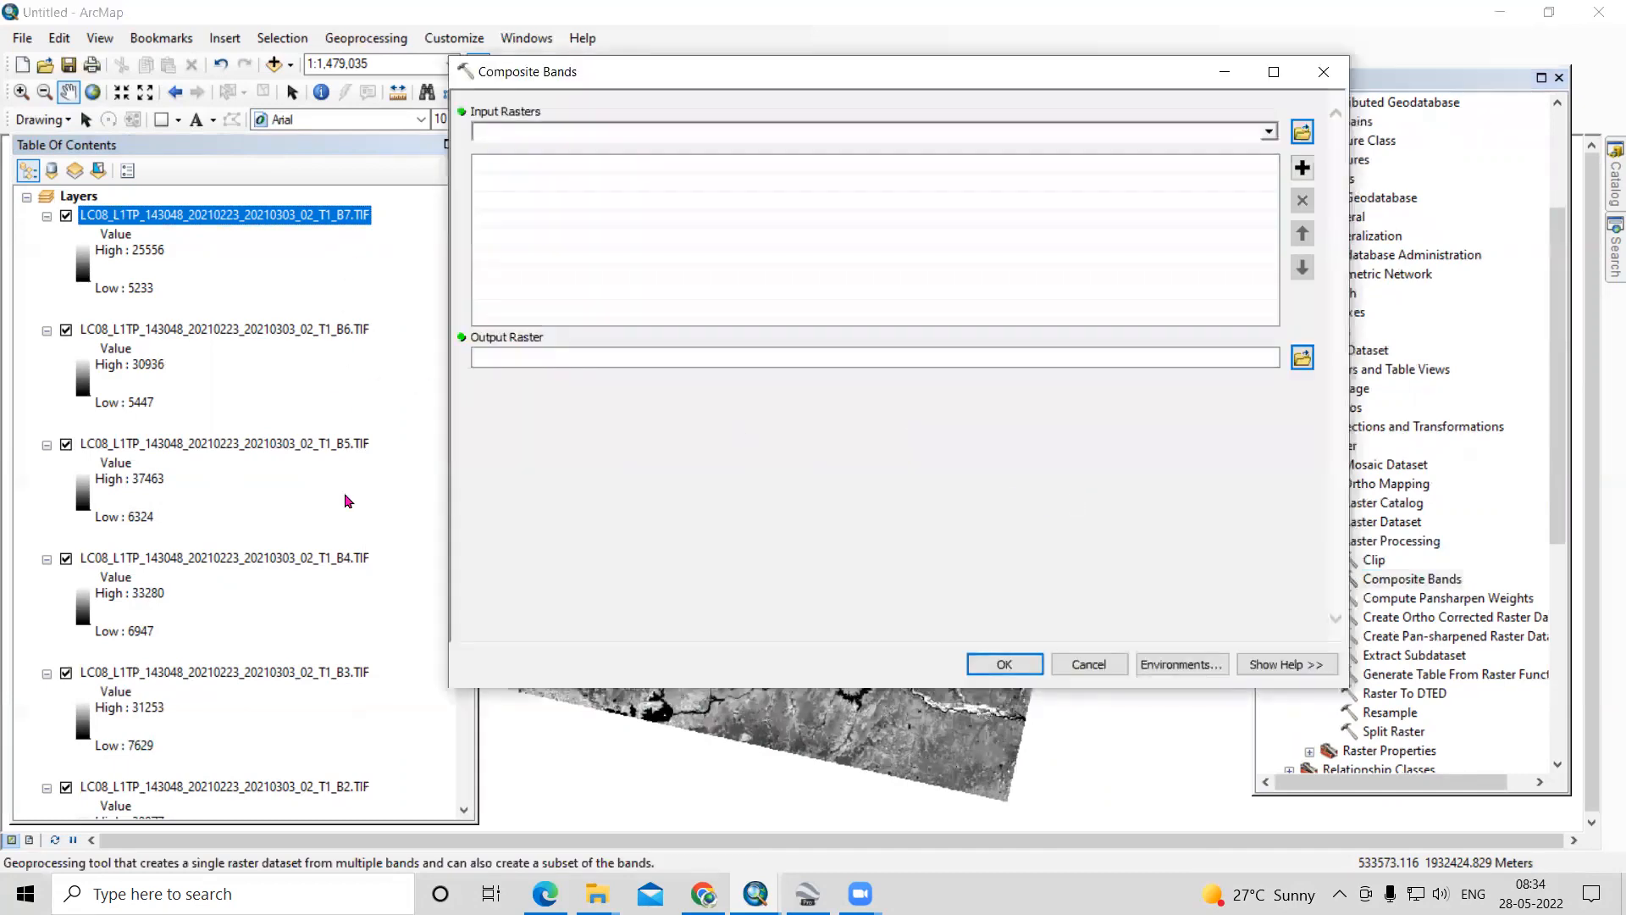
- Add the seven Landsat band rasters to the Composite Bands inputs in order from B1 to B7
scroll(362, 708, "down", 5)
scroll(363, 711, "up", 5)
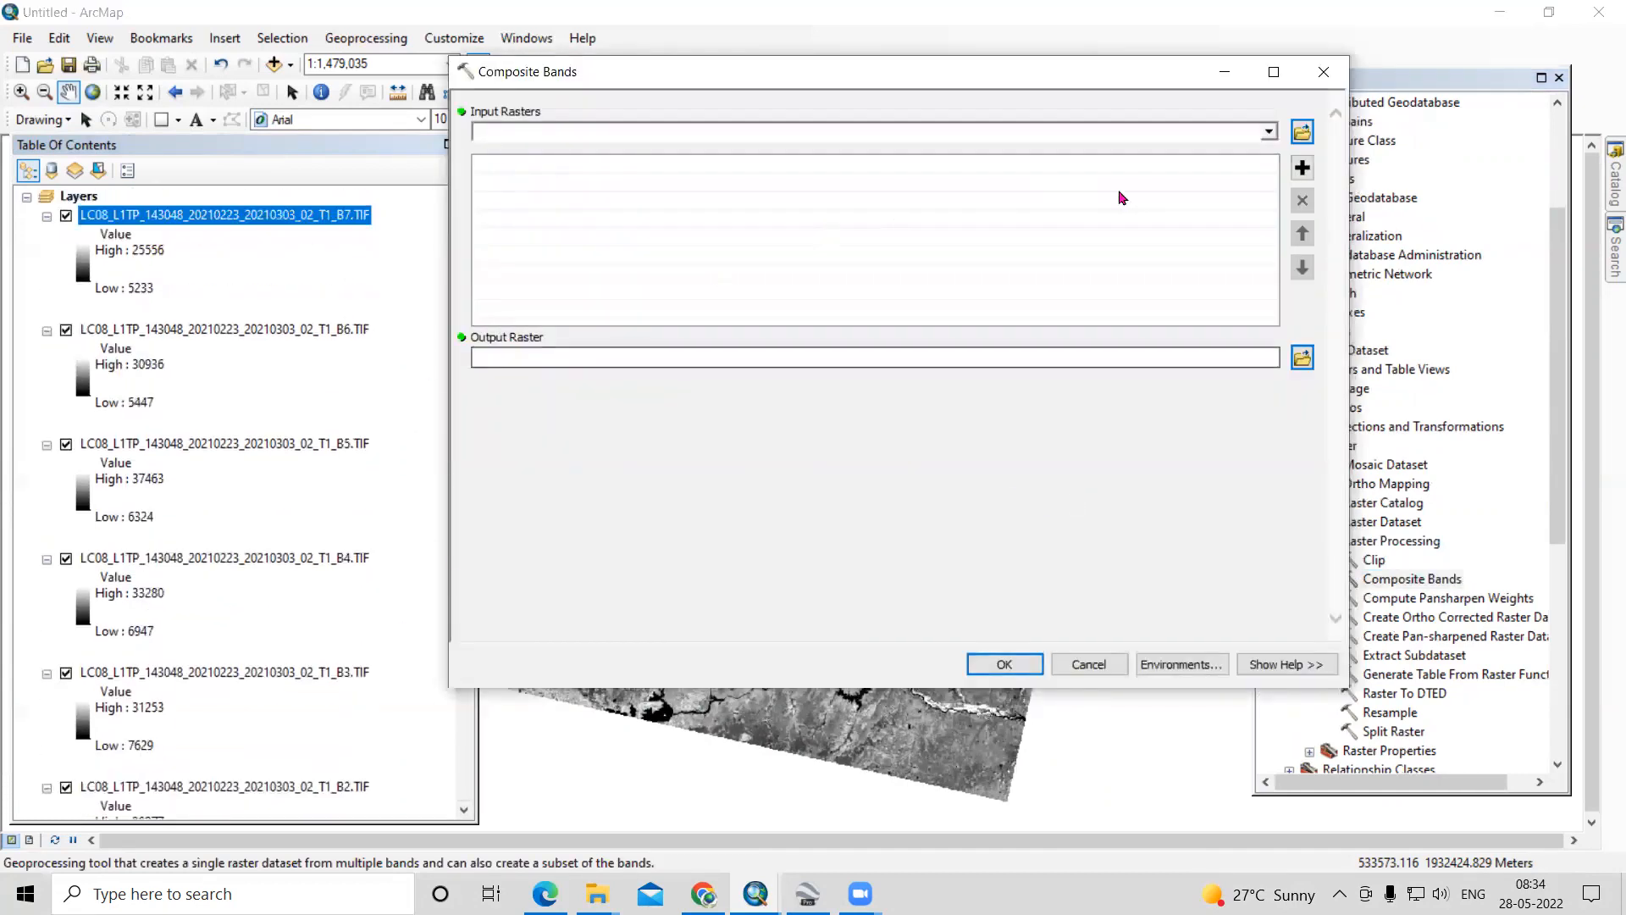
left_click(1269, 132)
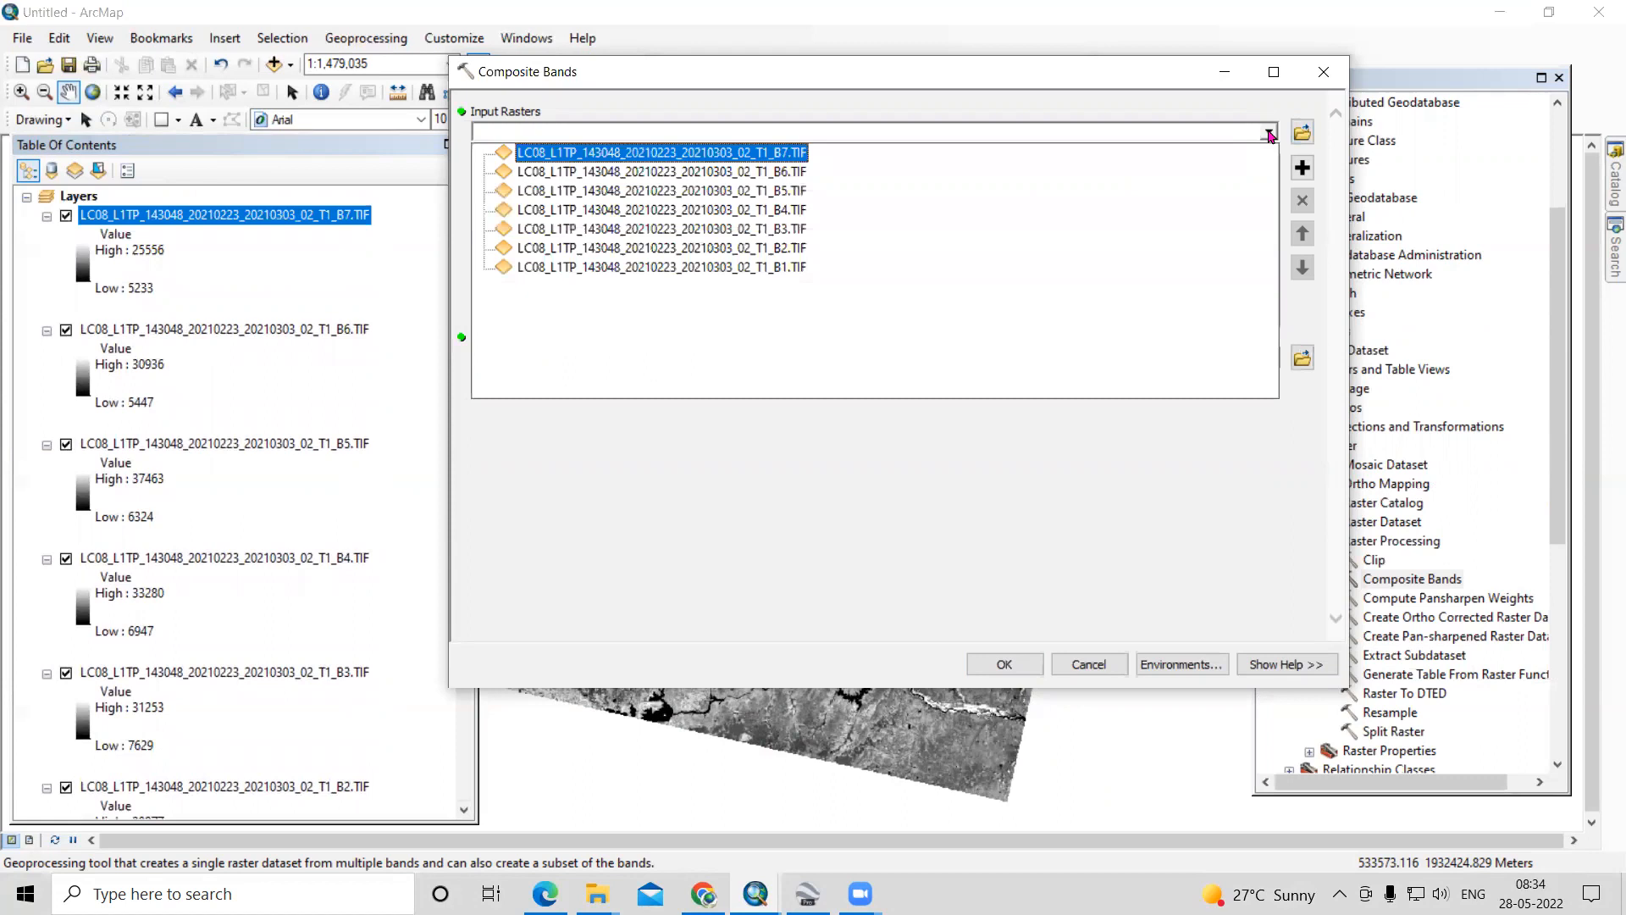
left_click(752, 269)
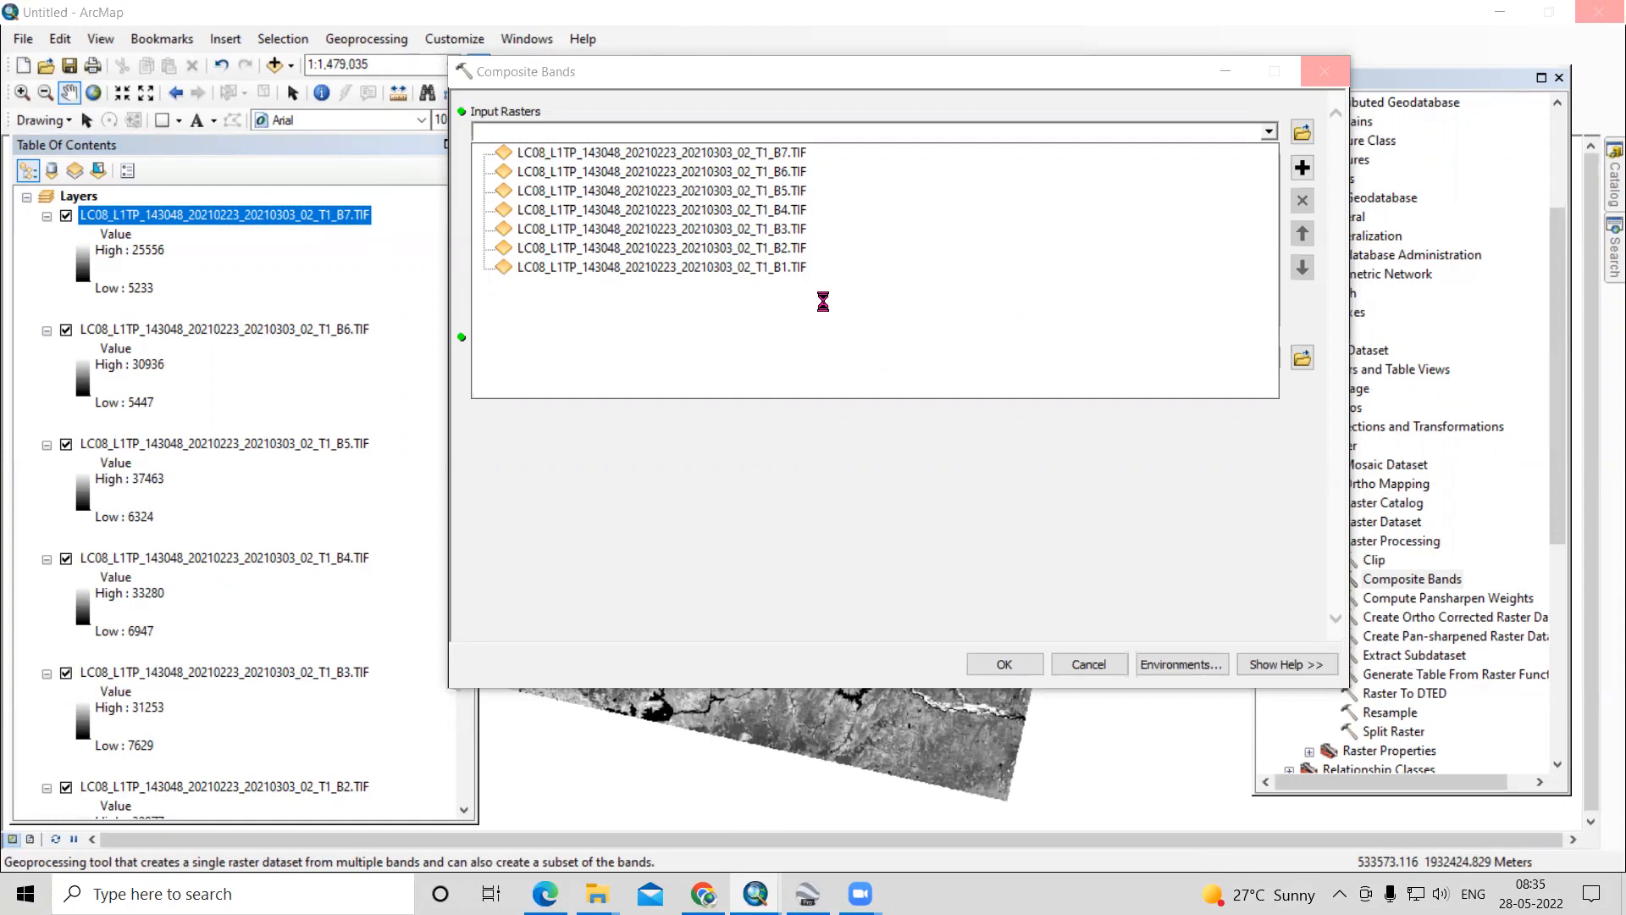
left_click(1270, 135)
left_click(831, 247)
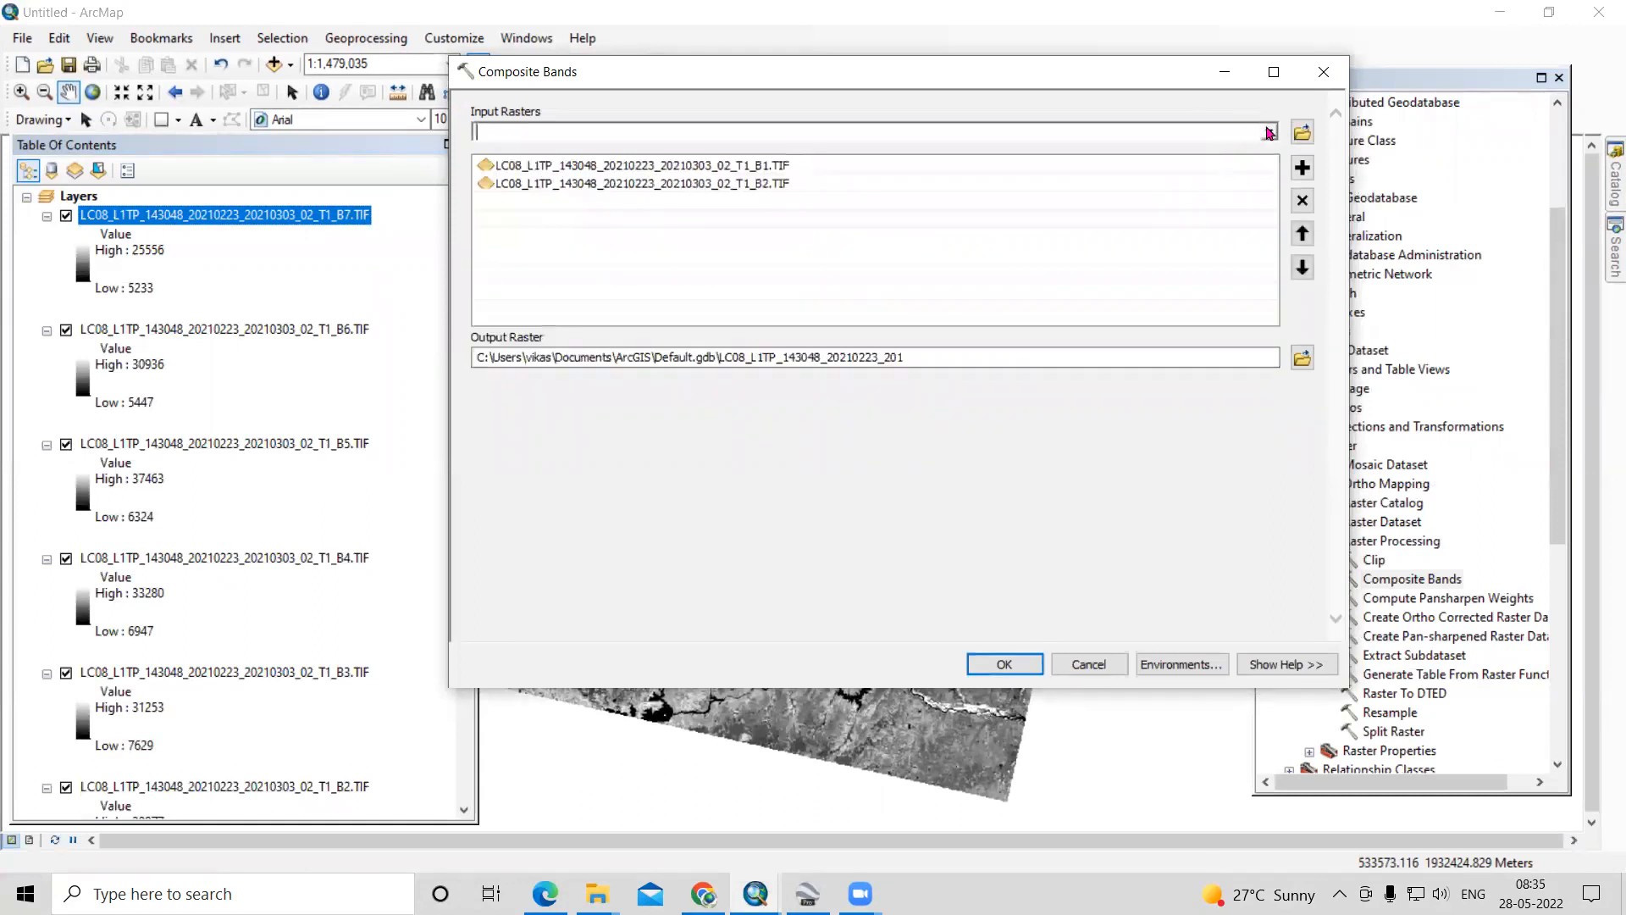
left_click(1269, 133)
left_click(801, 230)
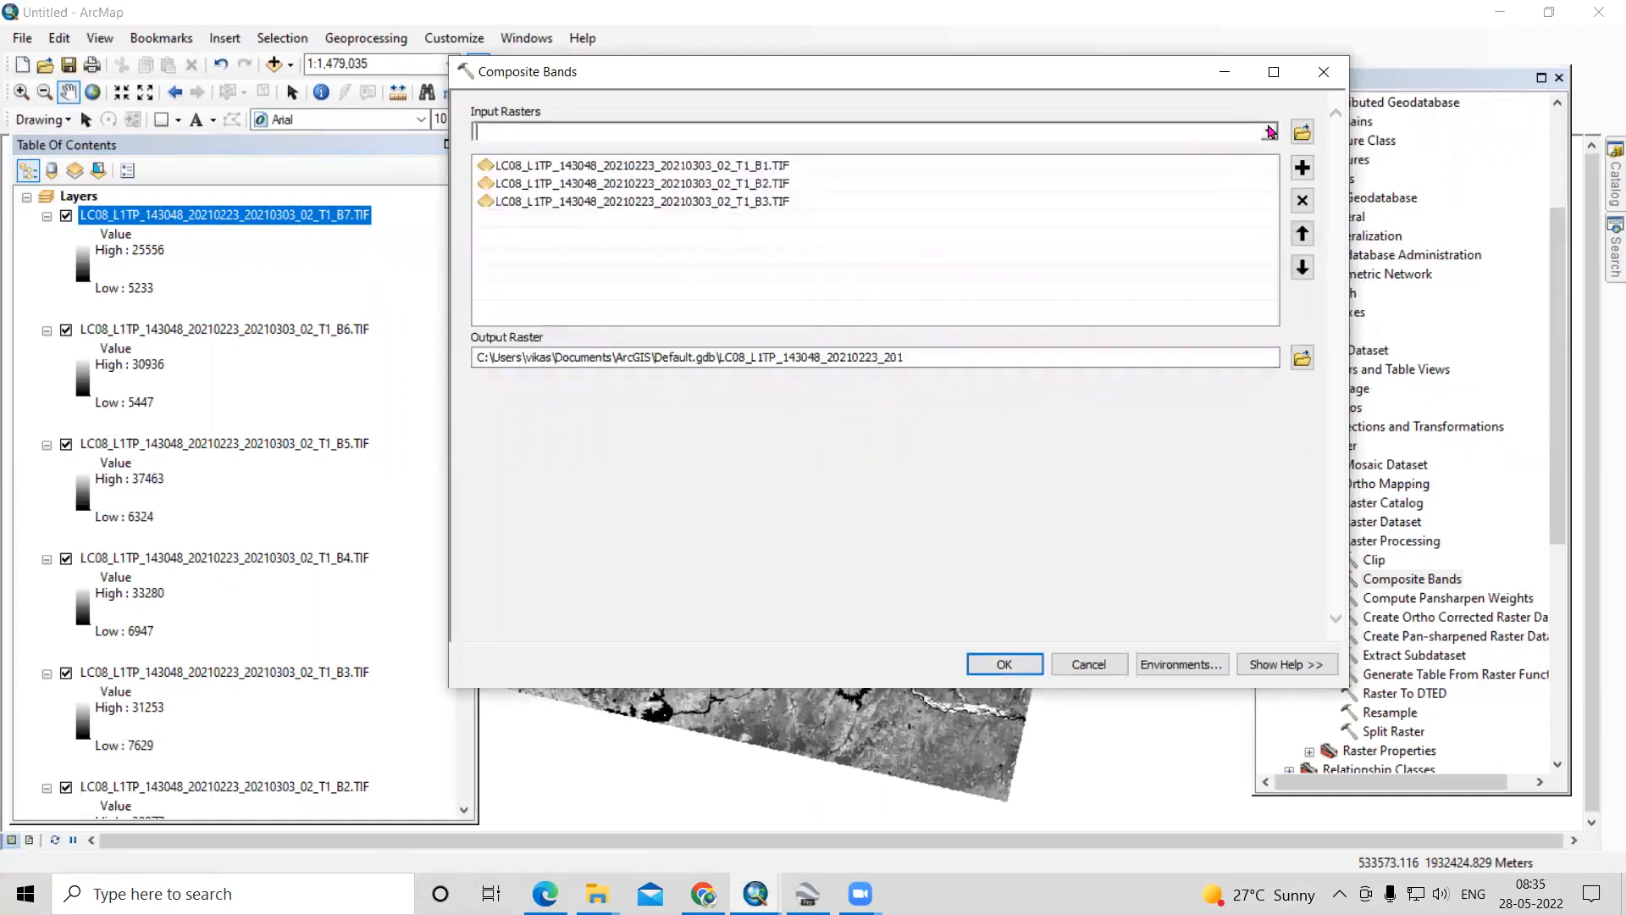
left_click(1270, 133)
left_click(1136, 208)
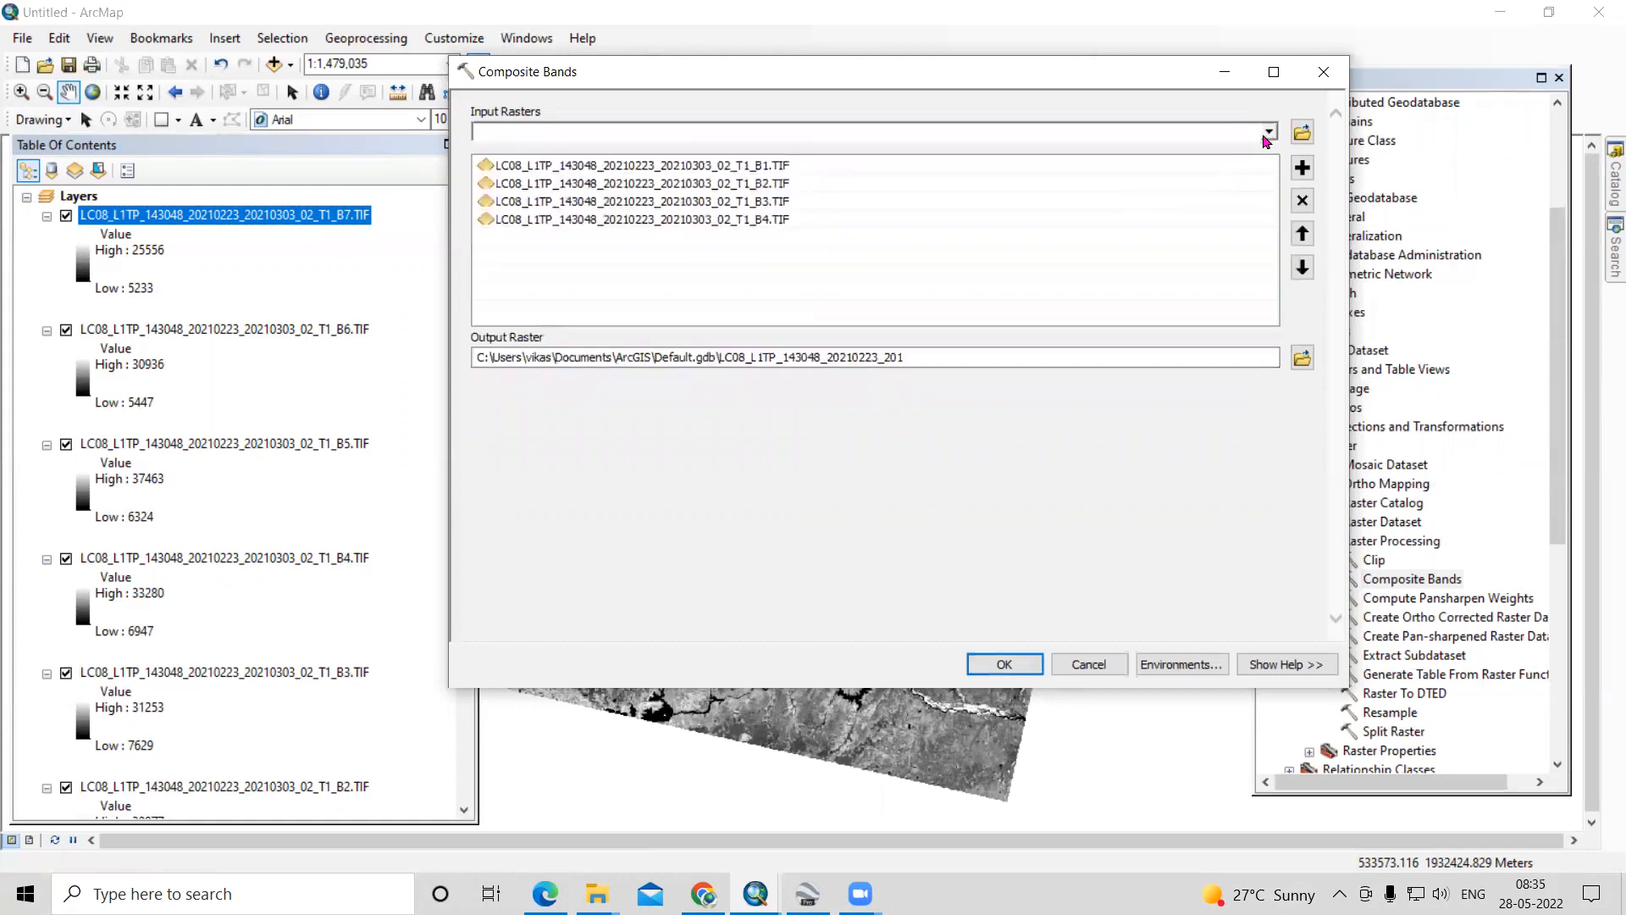
left_click(1270, 133)
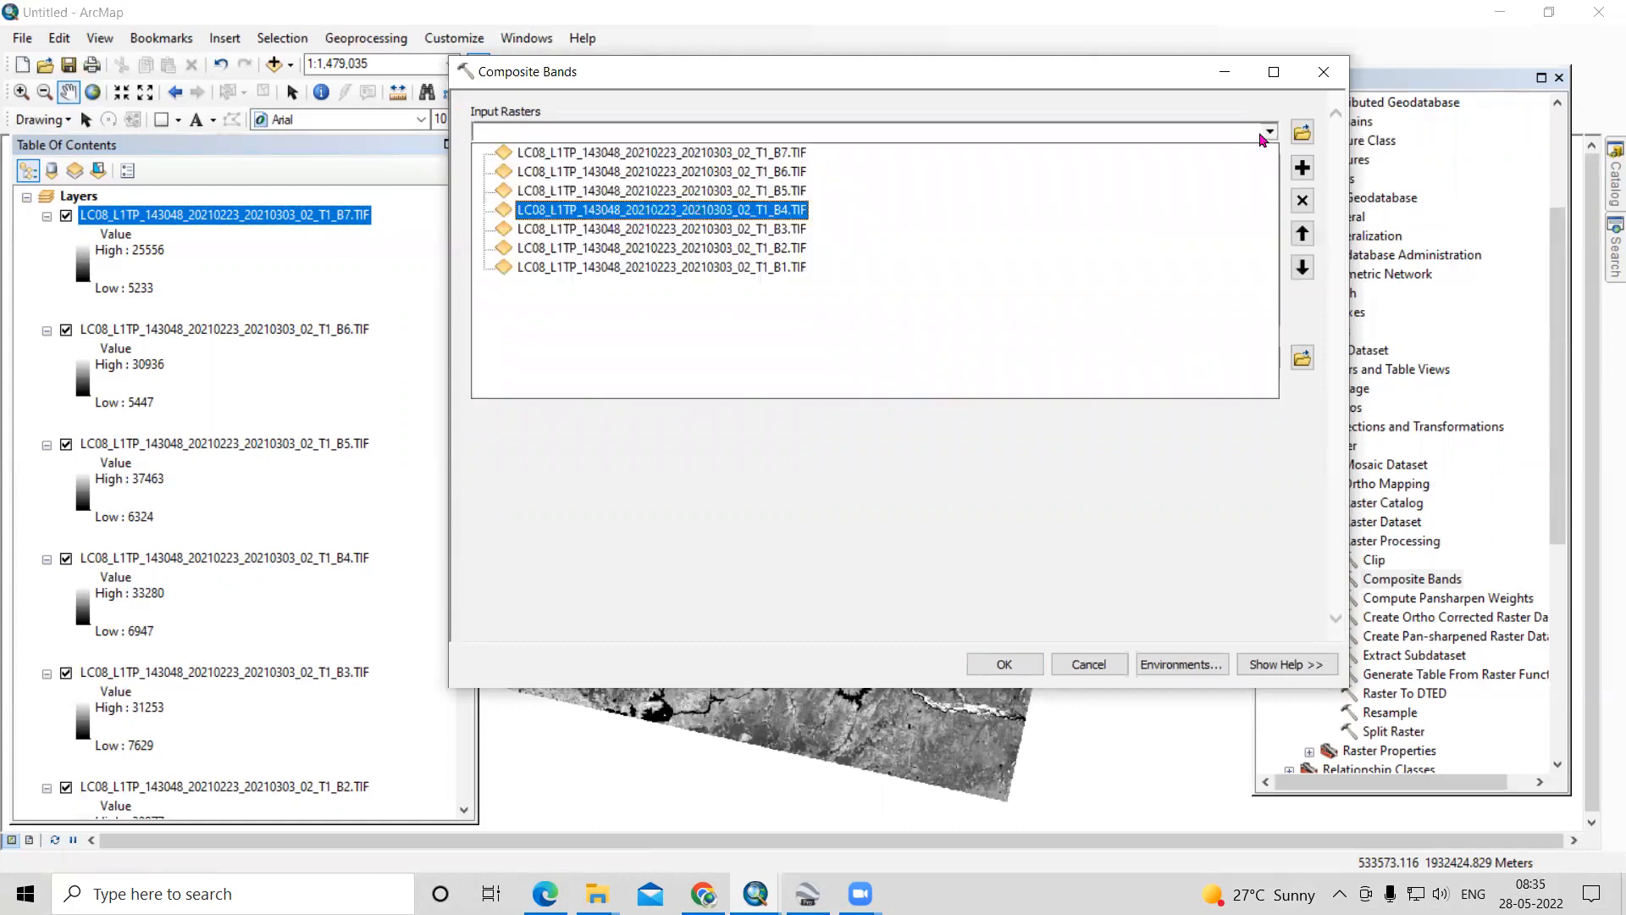
left_click(930, 190)
left_click(1270, 133)
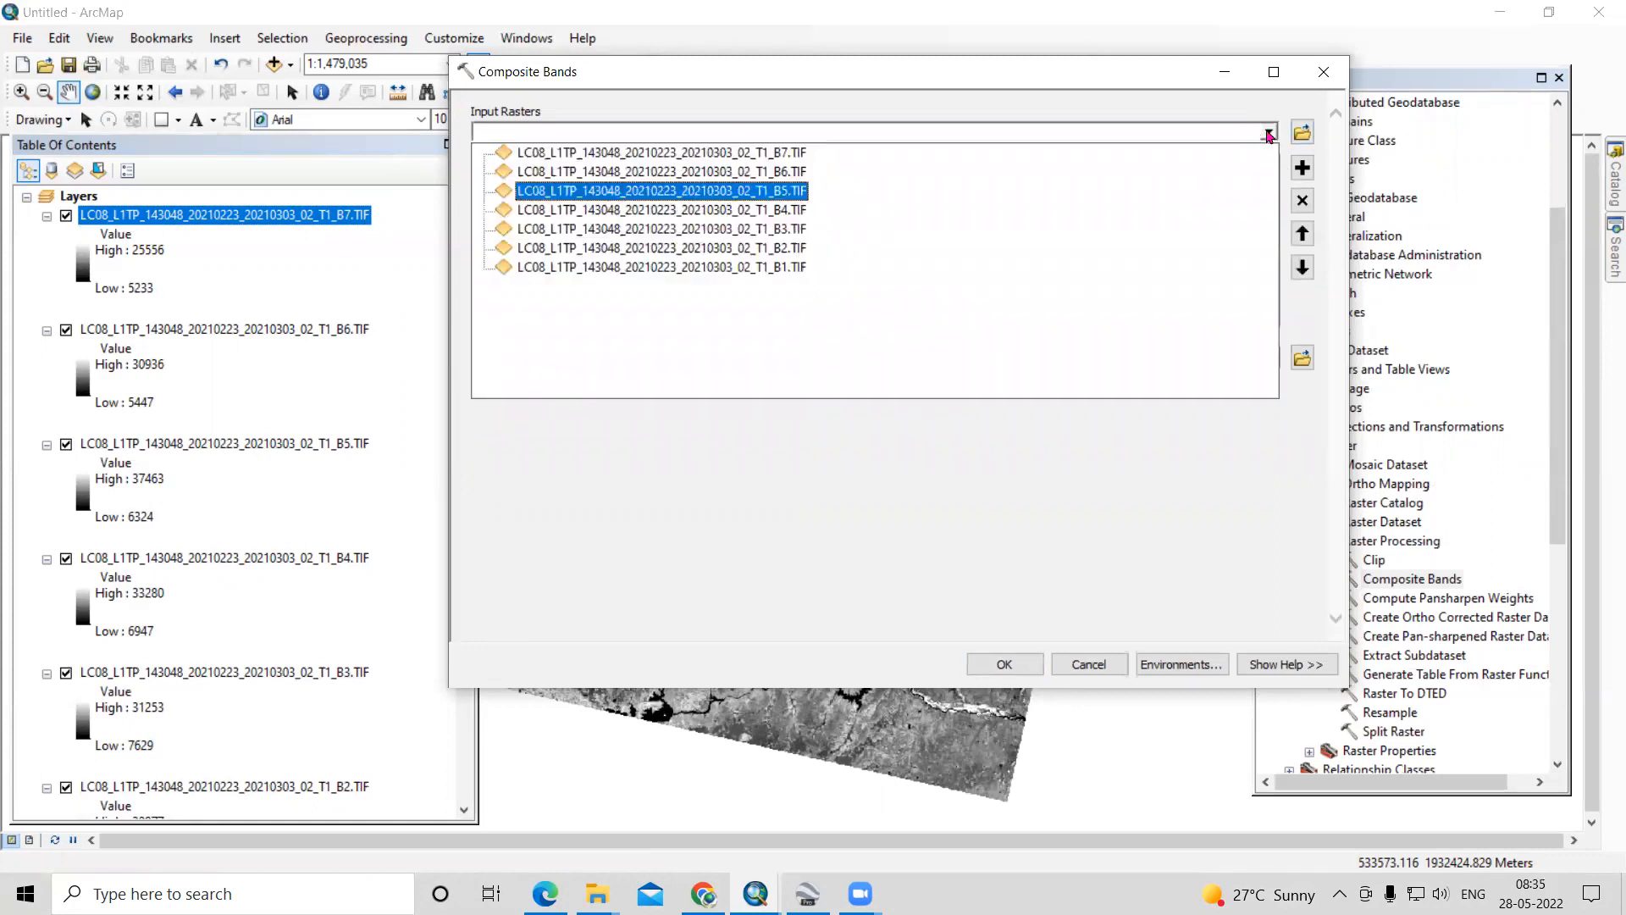
left_click(773, 171)
left_click(1270, 133)
left_click(792, 157)
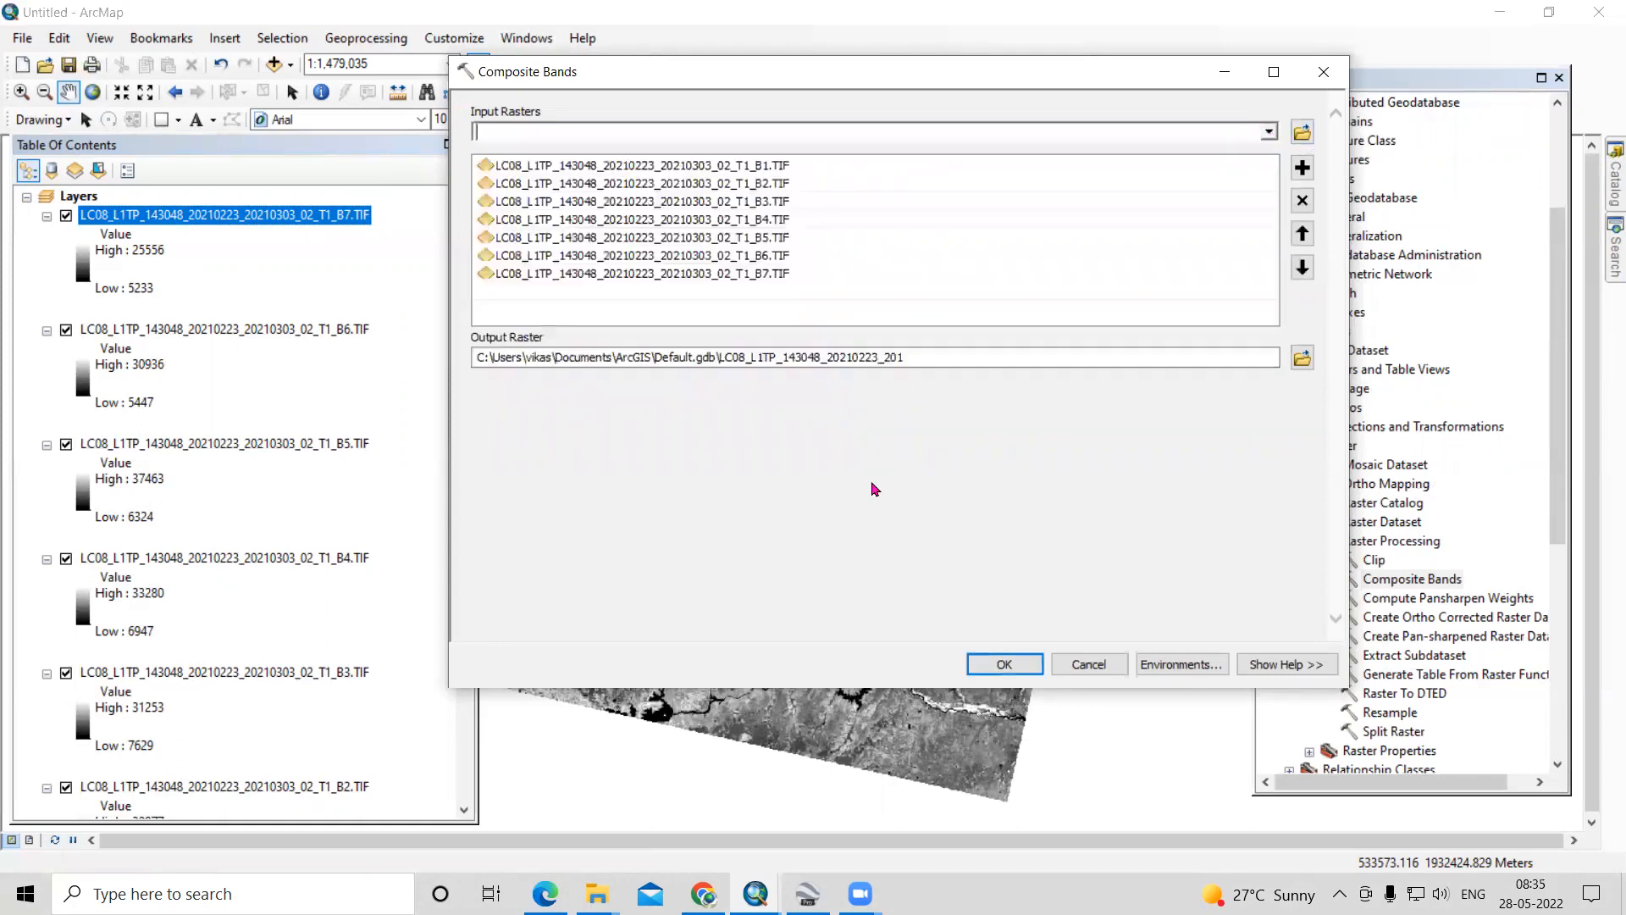
- For the output raster location, create a folder named SVM inside D:\Video Lecture and open it
left_click(1302, 359)
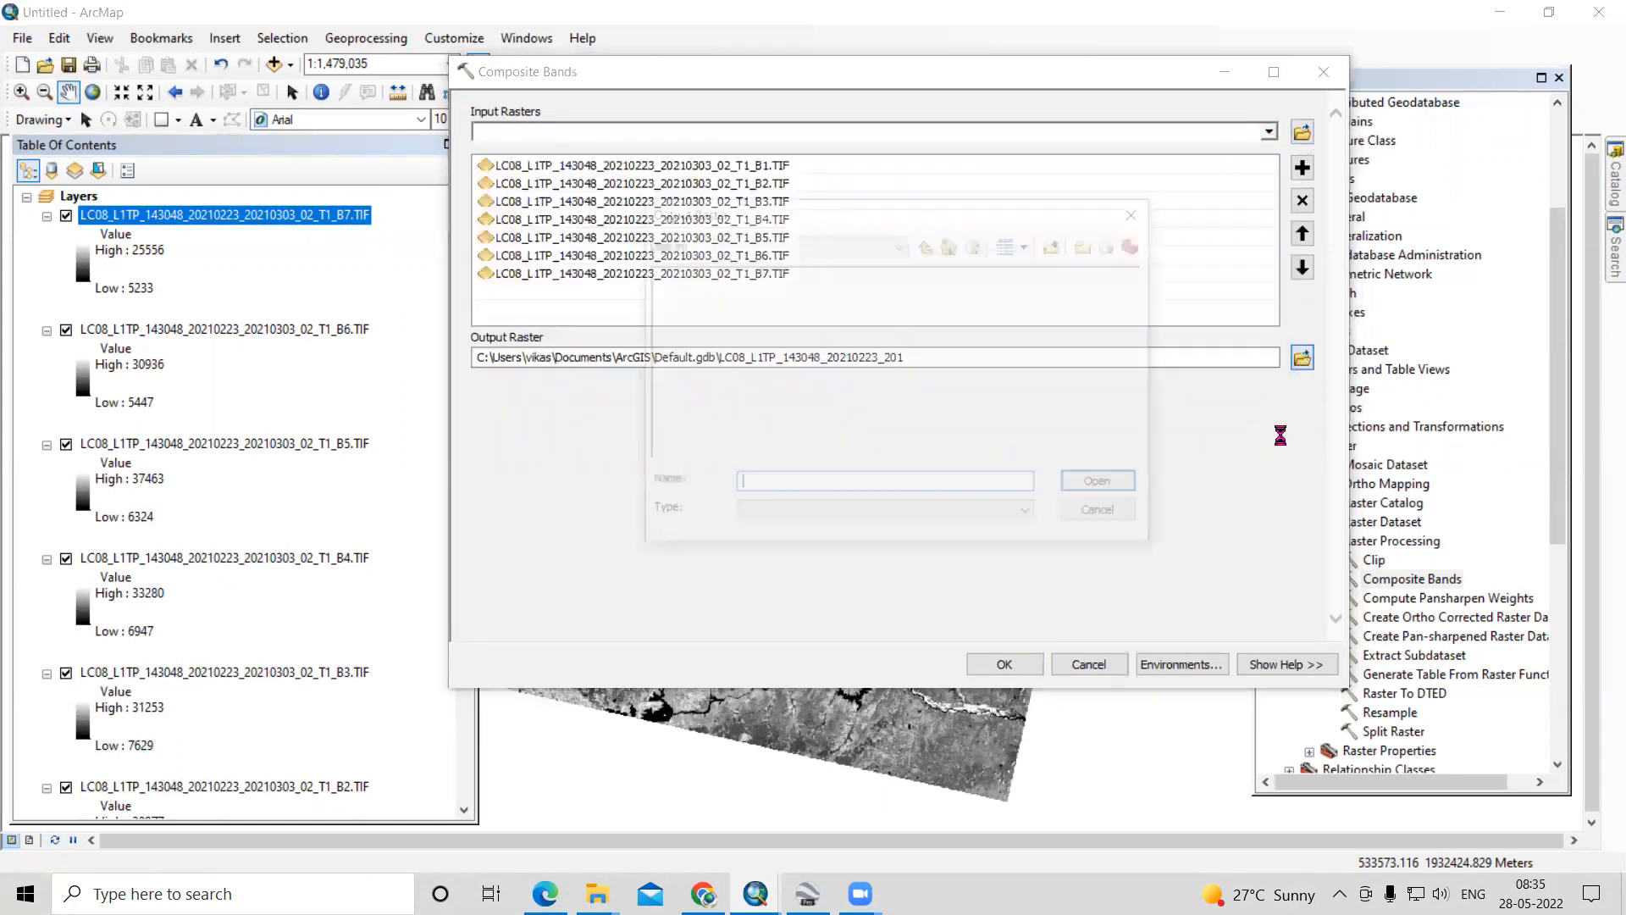
left_click(929, 245)
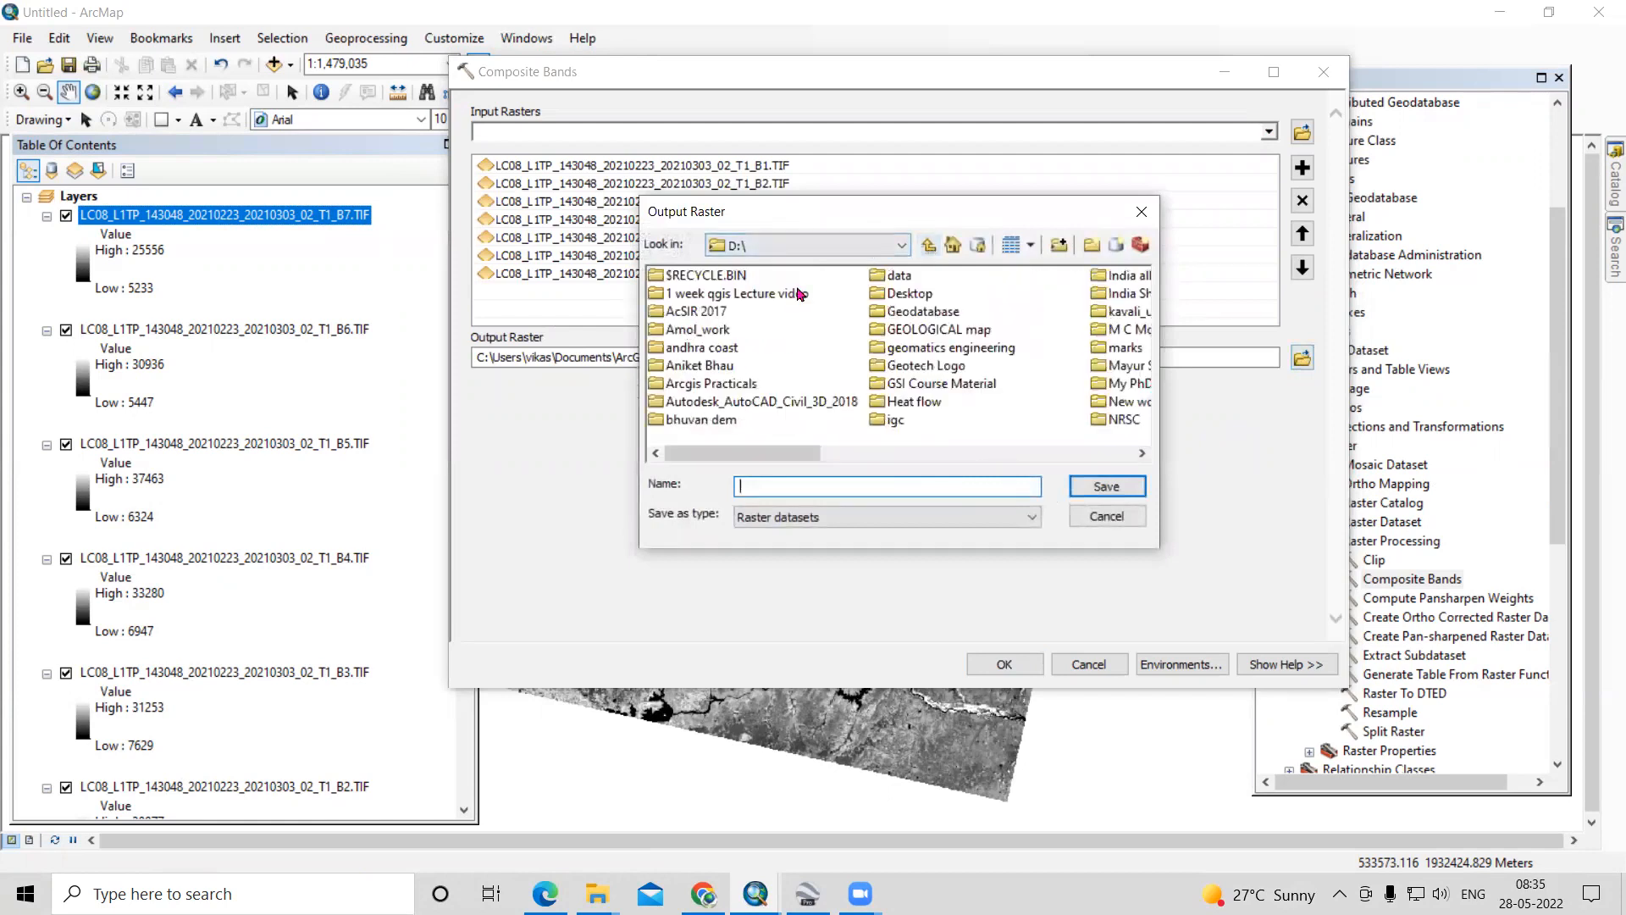
left_click(687, 329)
key("v")
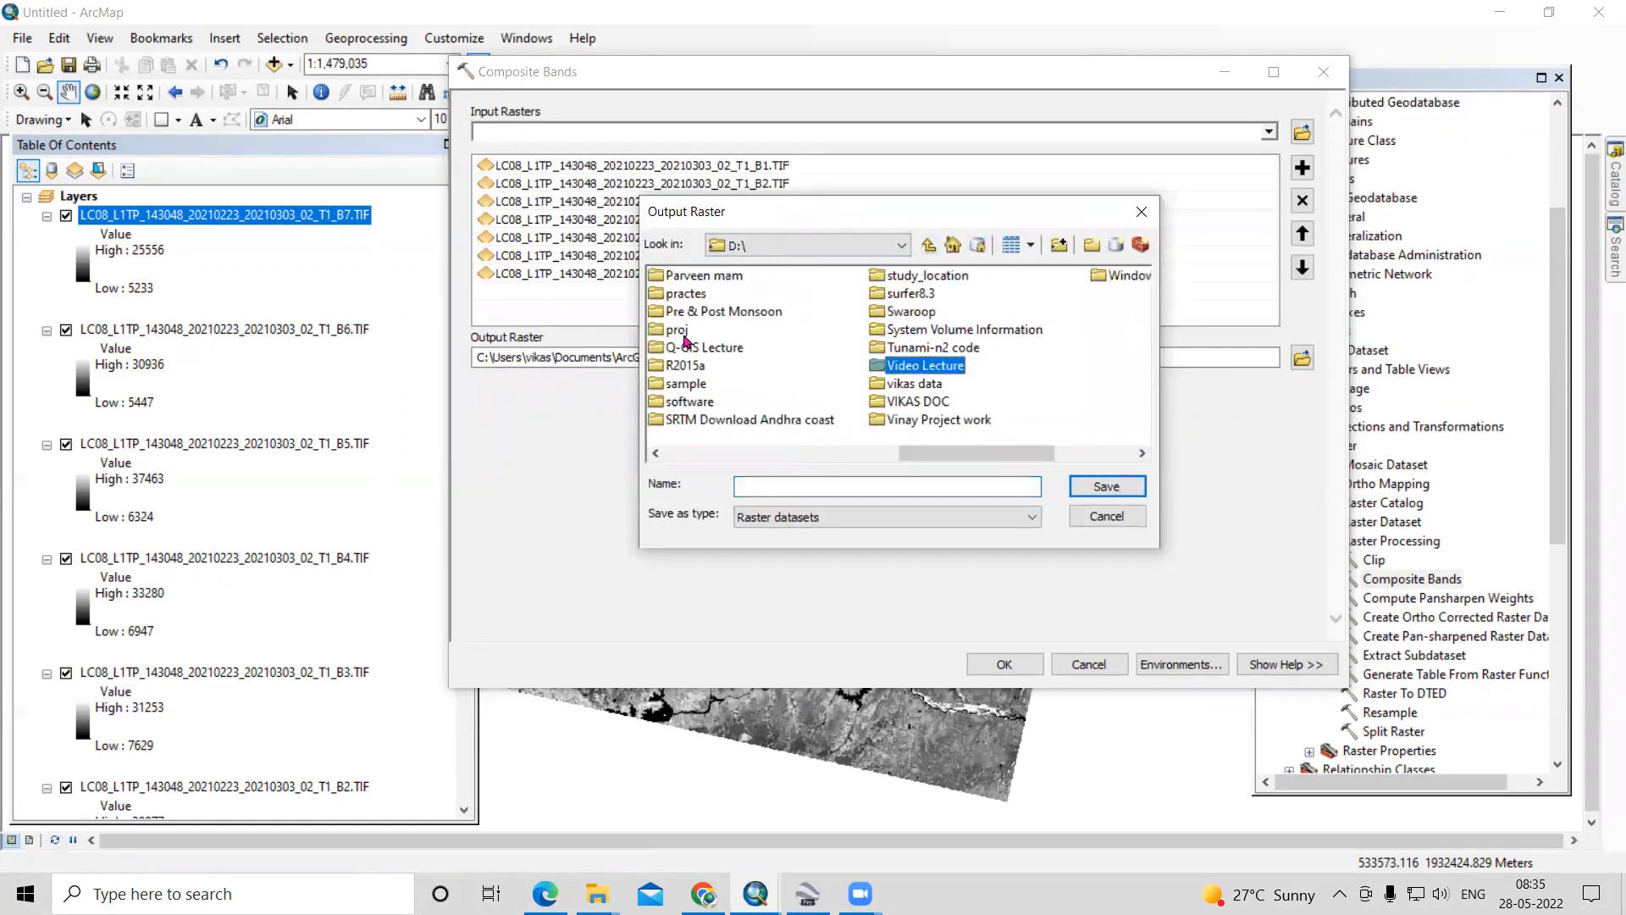
double_click(930, 365)
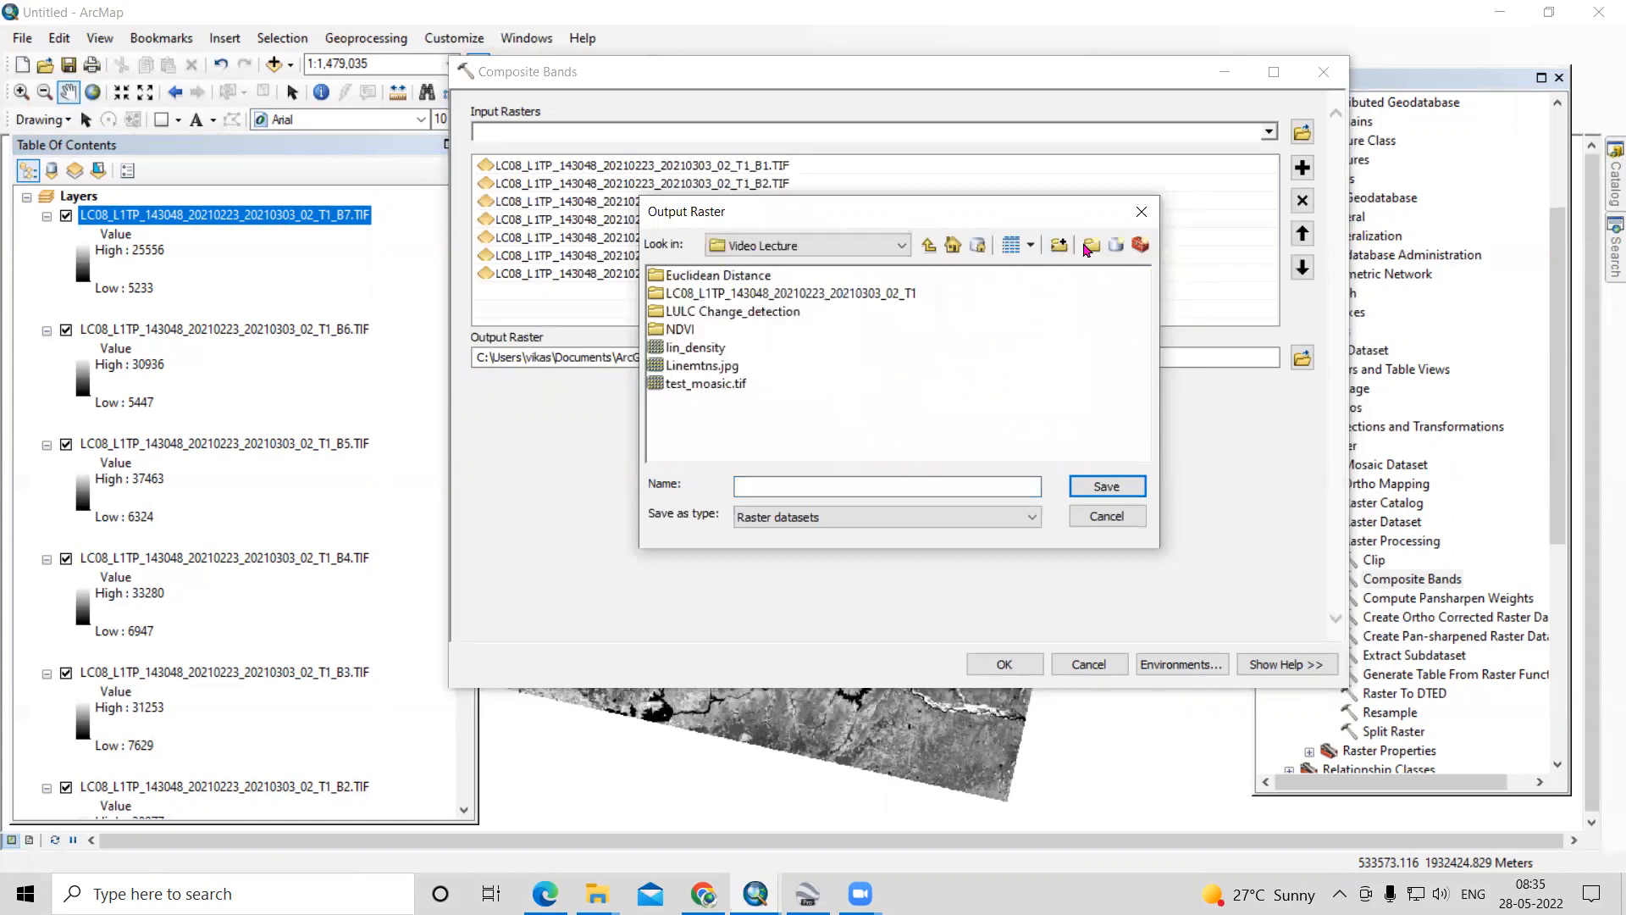
left_click(1092, 245)
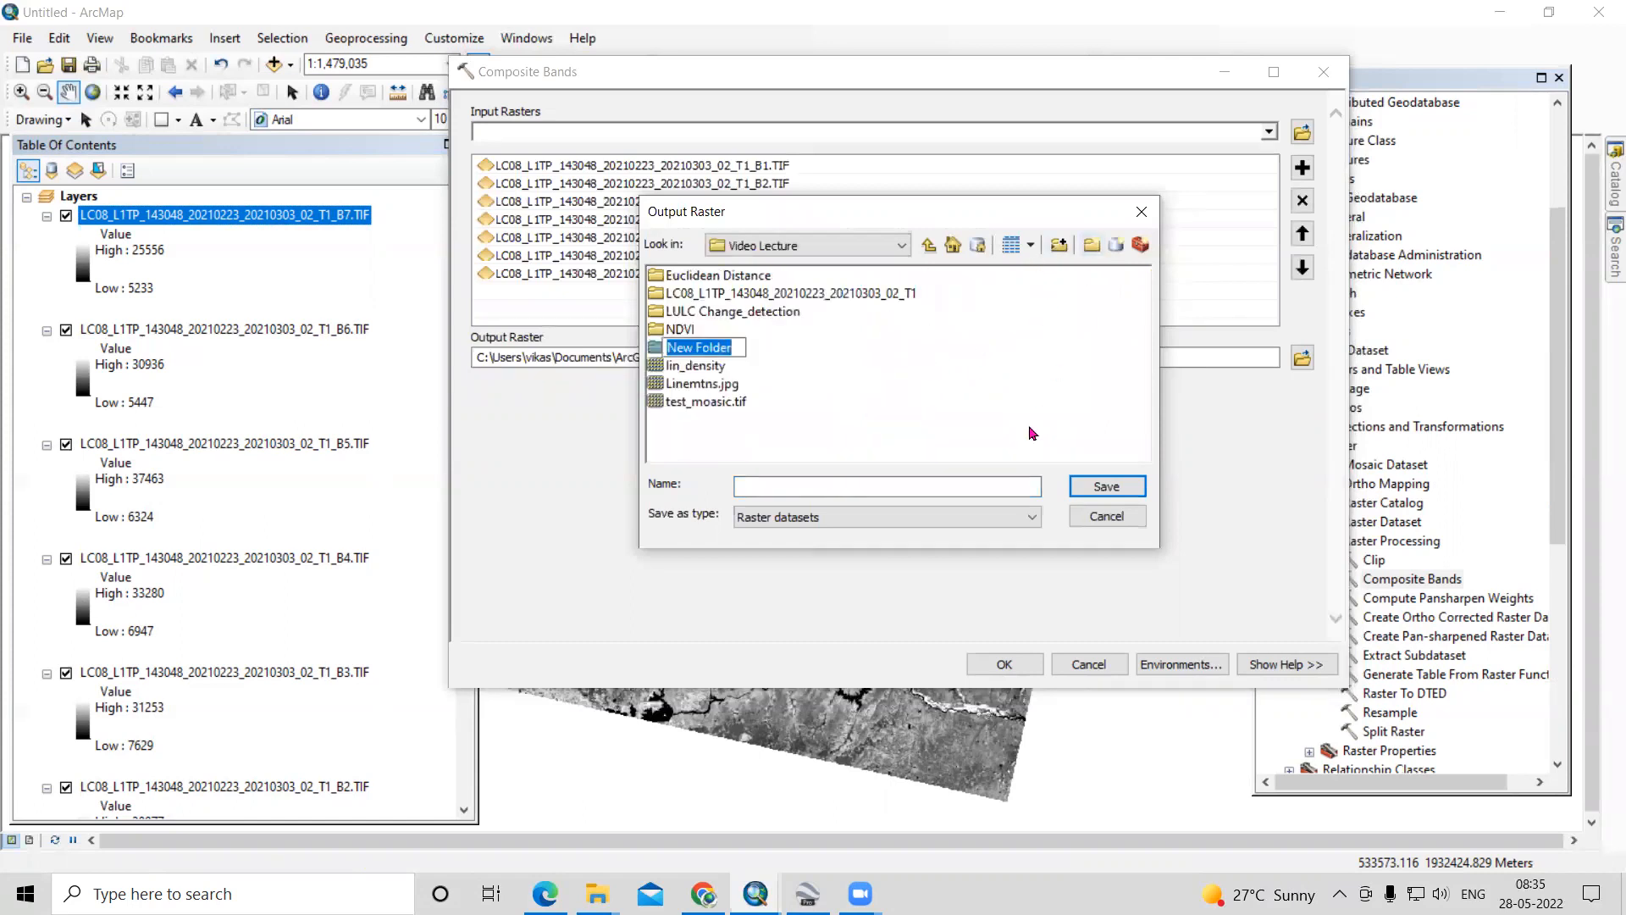
type("SVM")
key("Return")
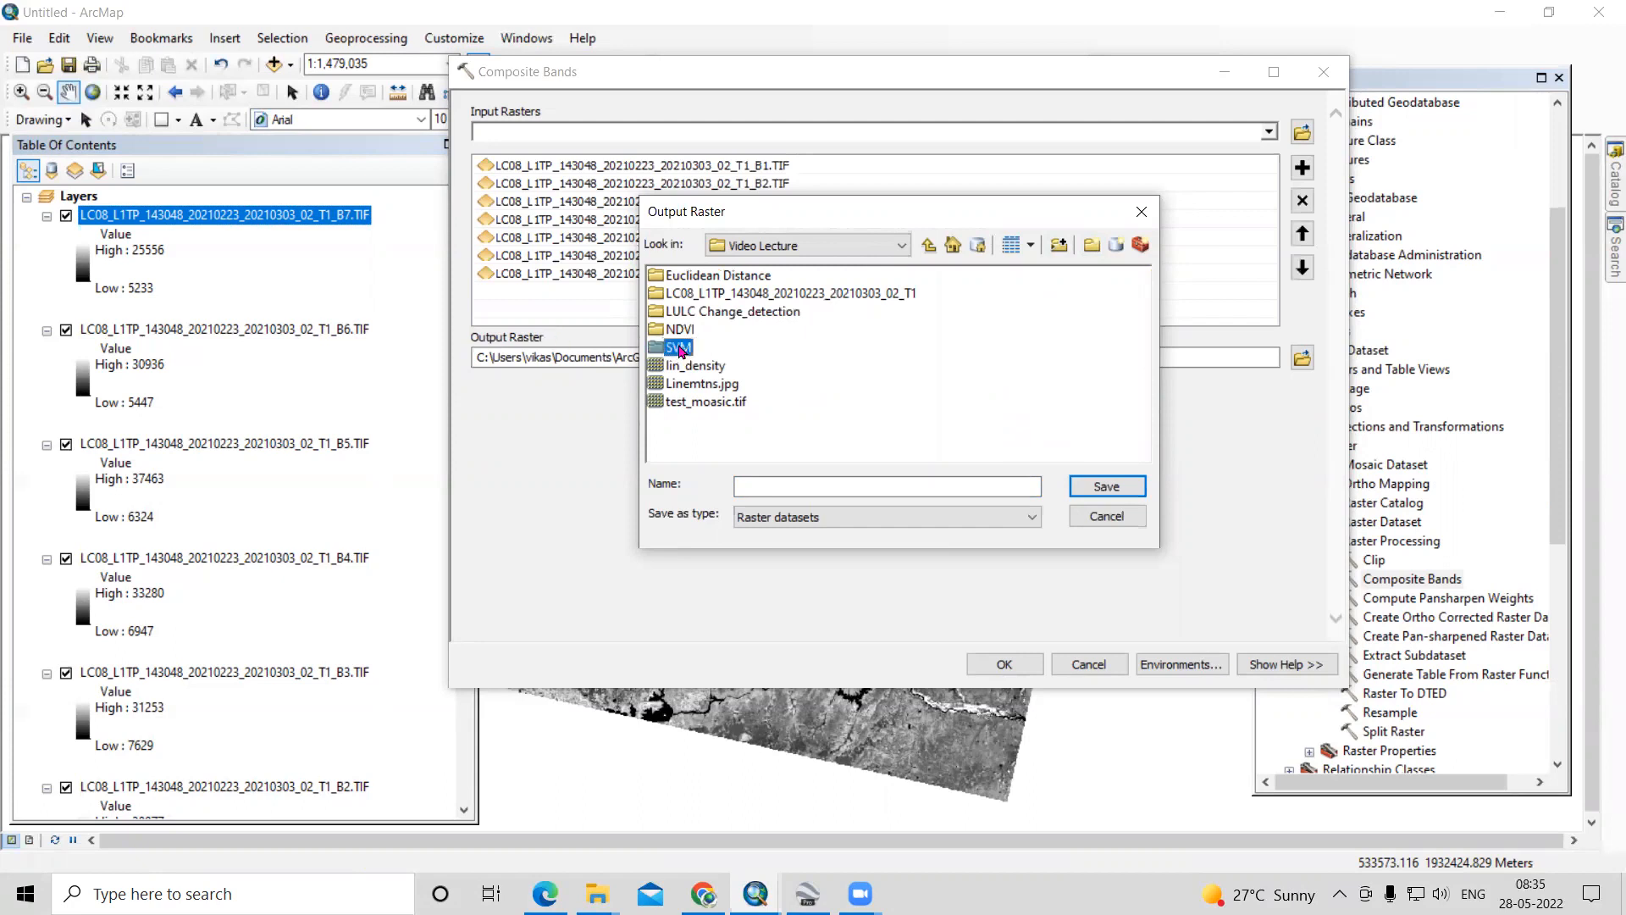
double_click(678, 348)
- Name the output raster Comp_band.tif in the SVM folder and run the Composite Bands tool
left_click(845, 481)
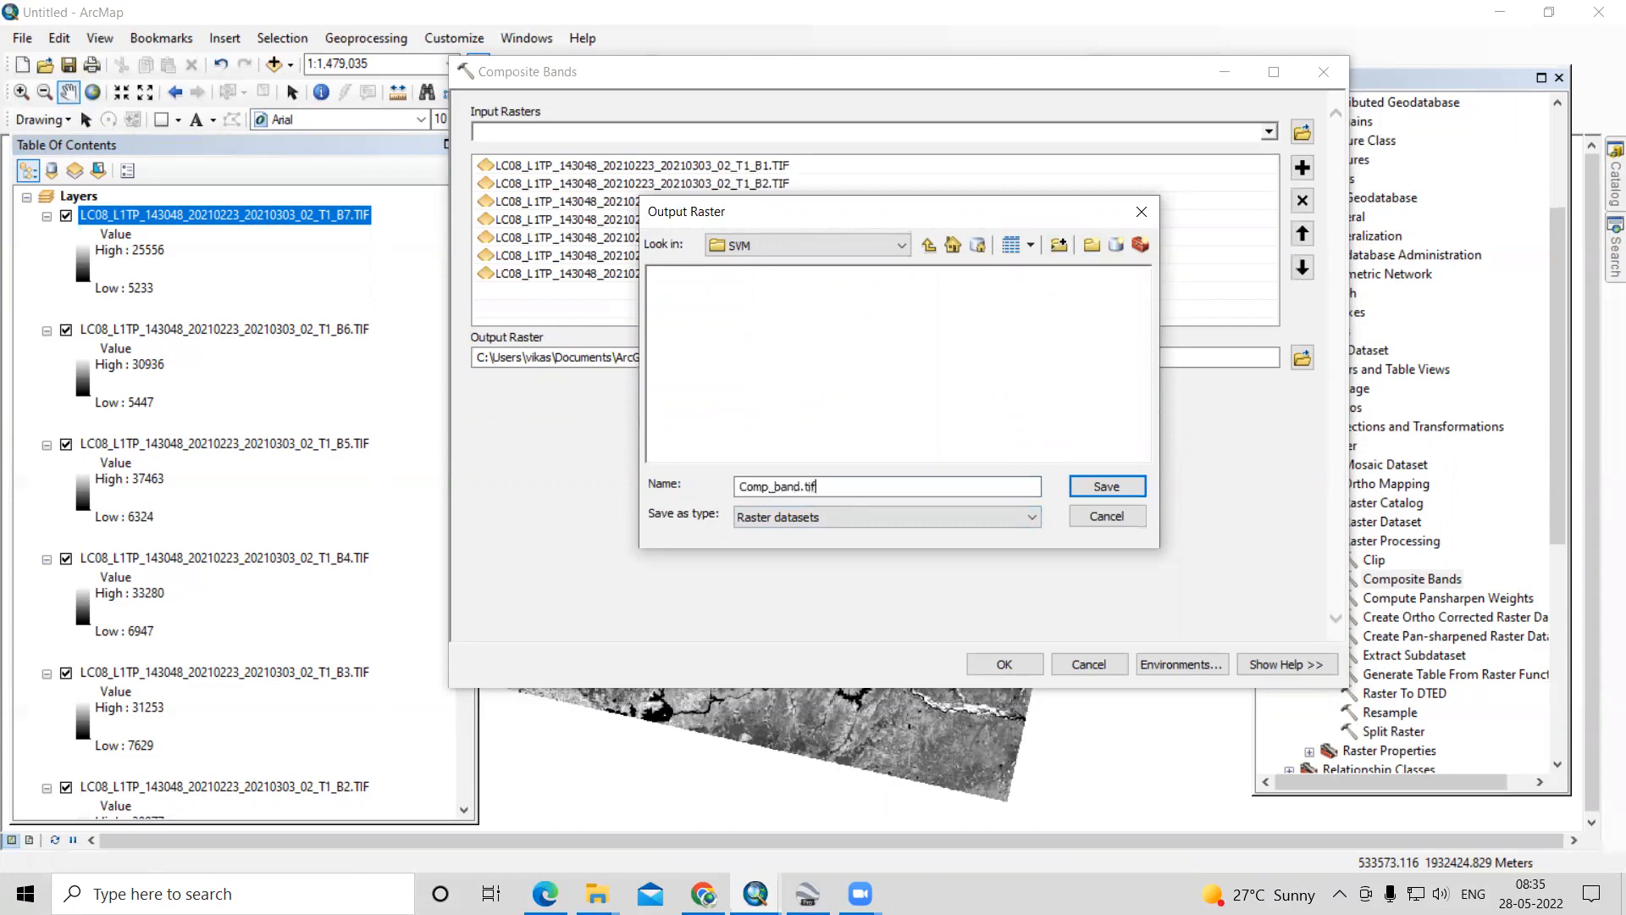
left_click(1115, 490)
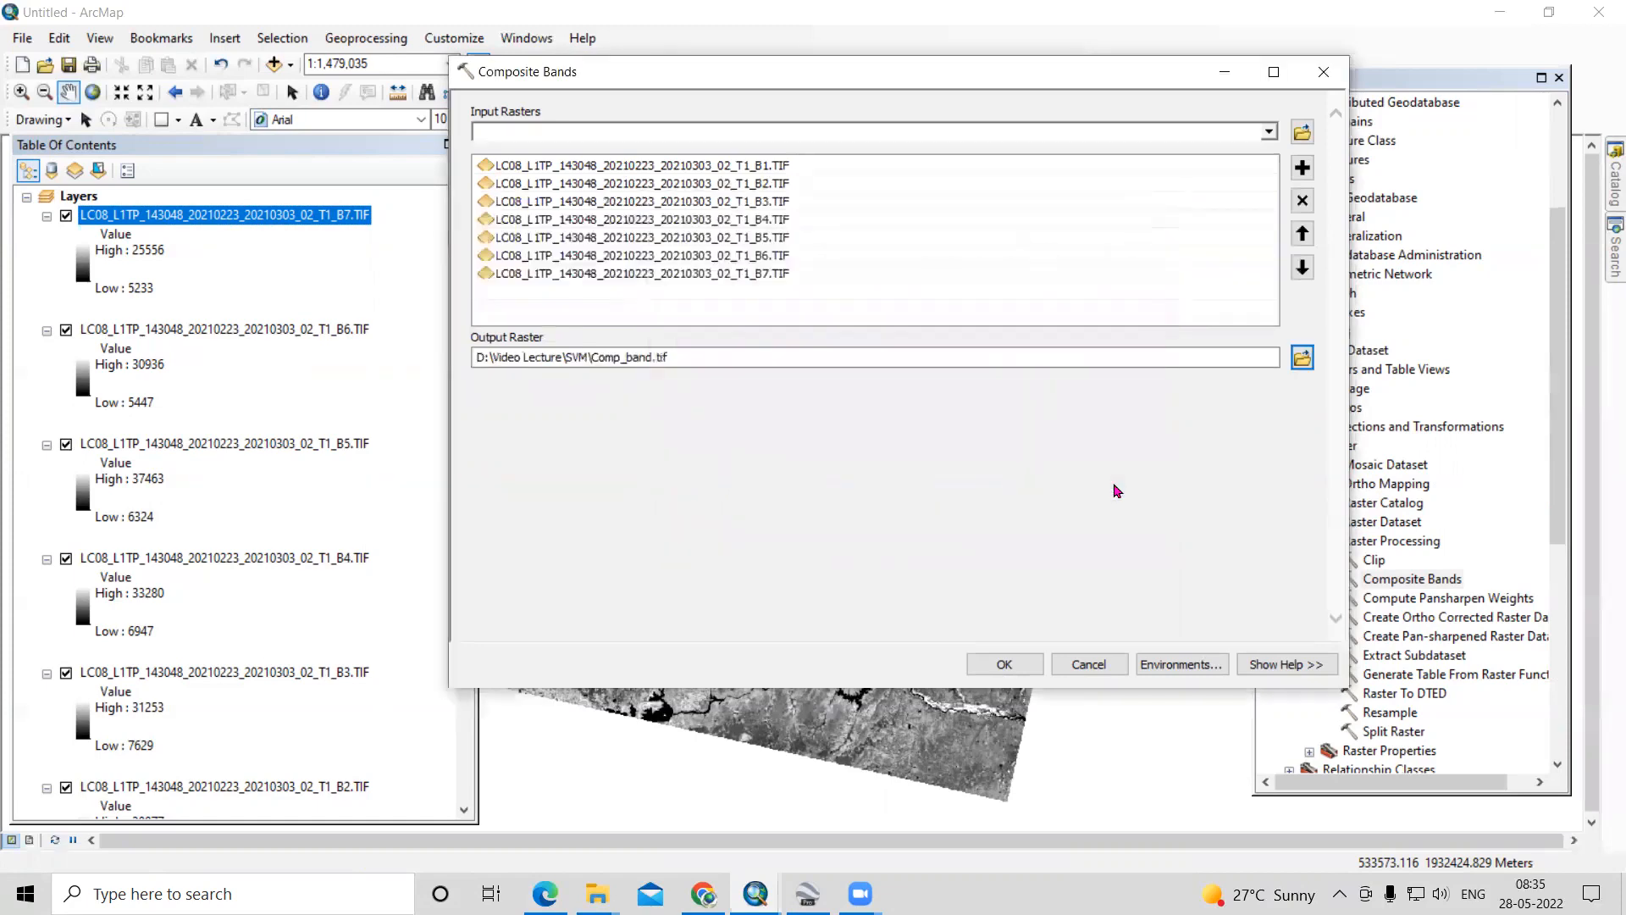
left_click(1016, 663)
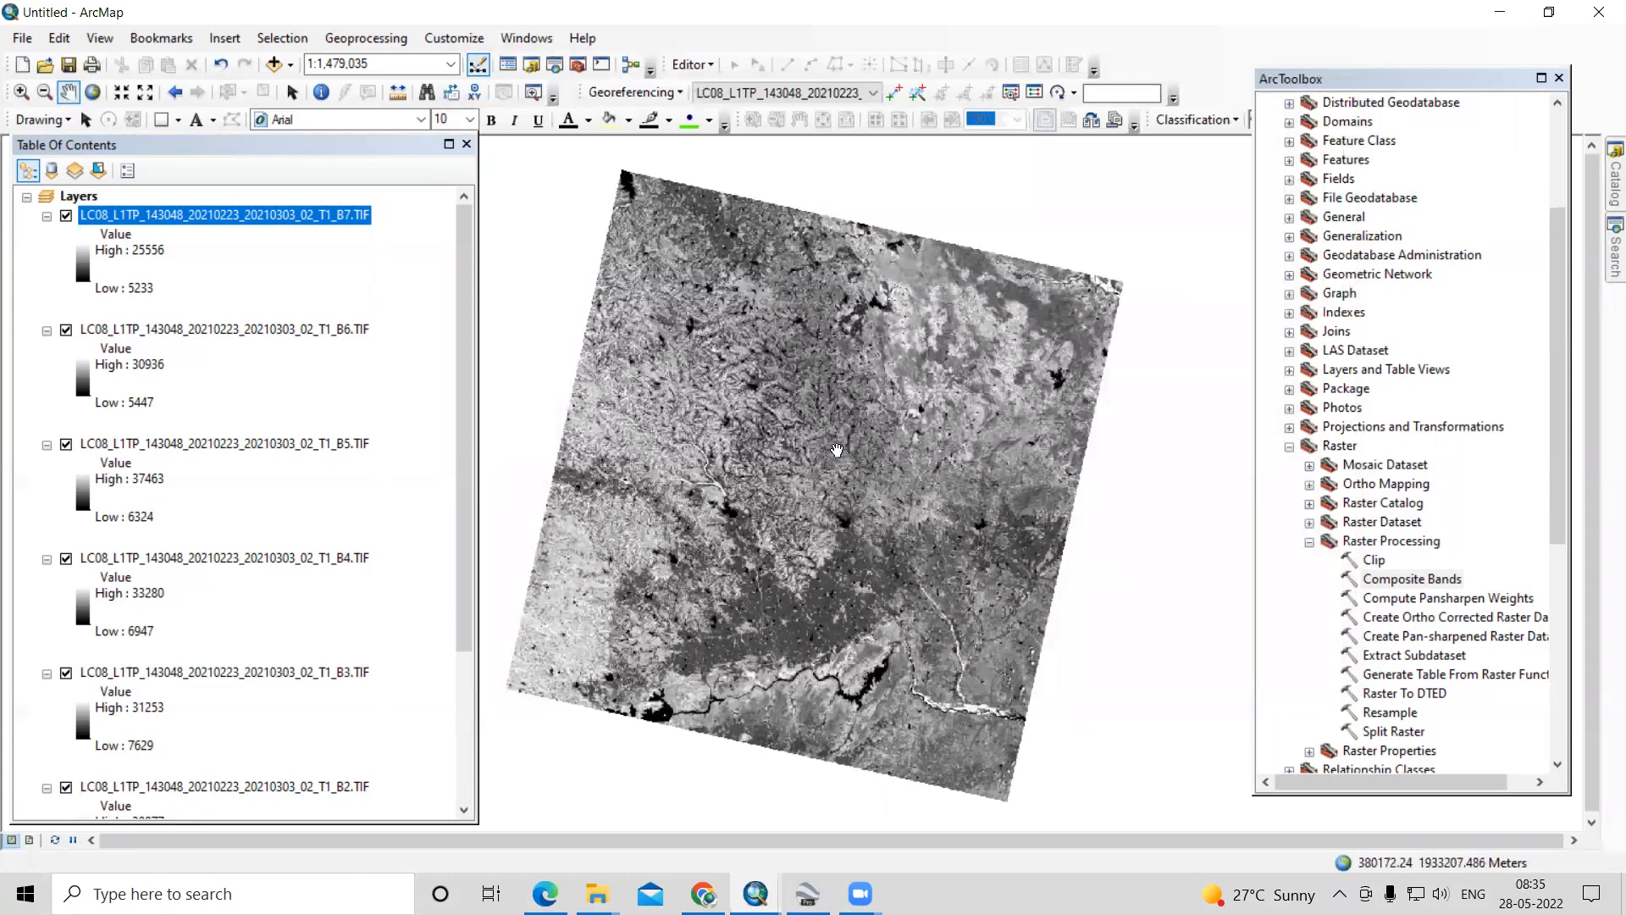
left_click_drag(829, 512, 875, 492)
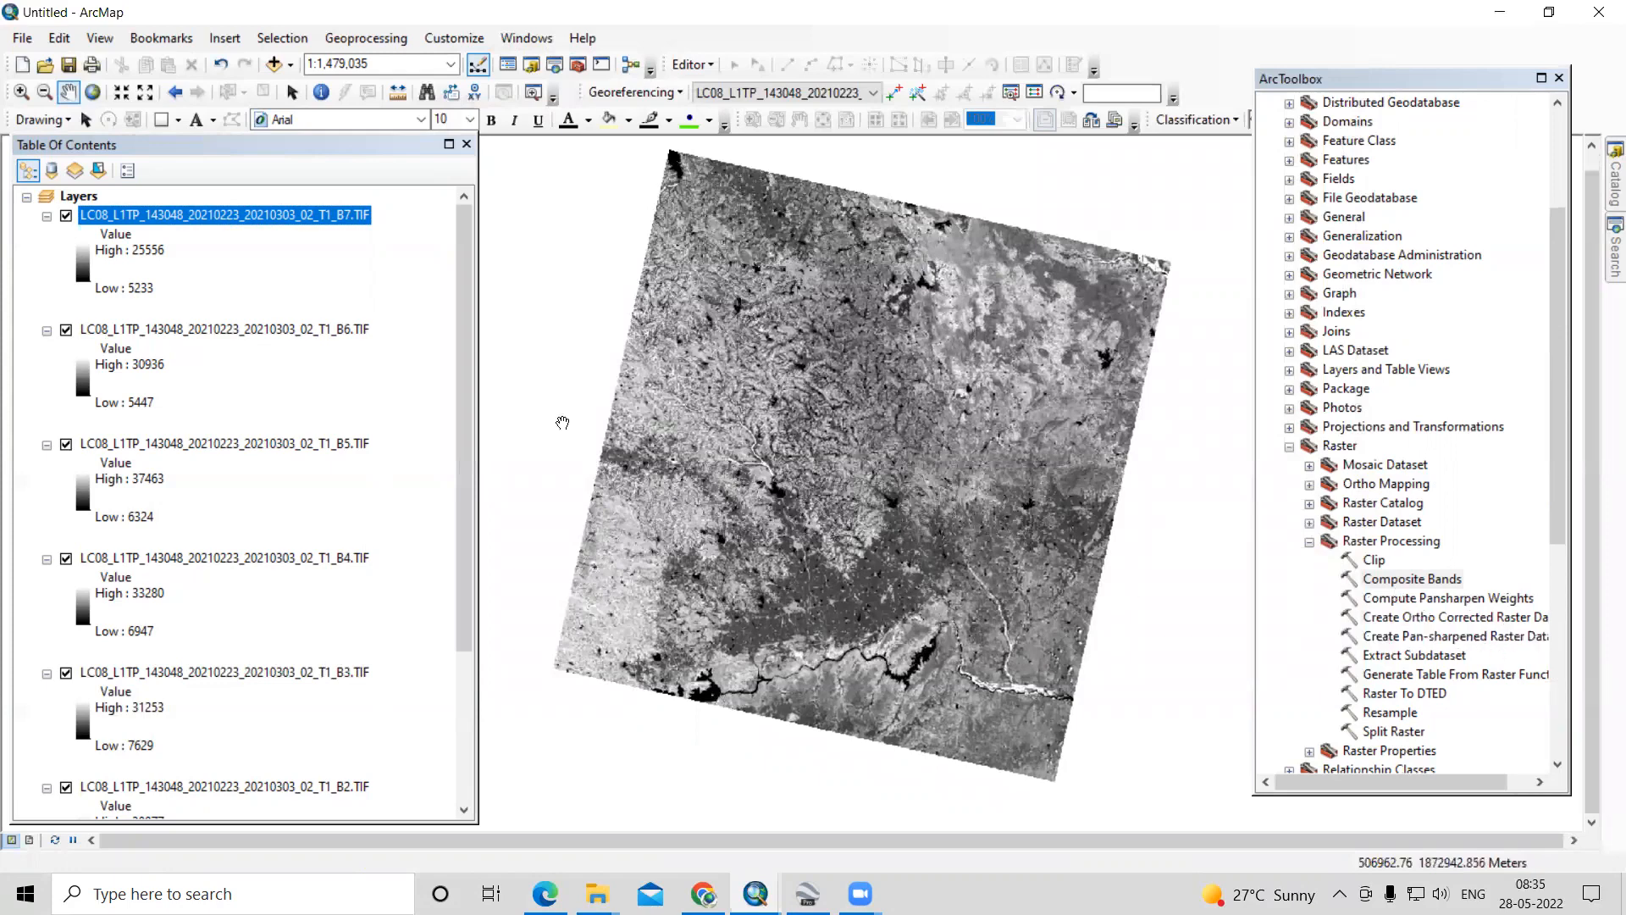
scroll(357, 481, "down", 3)
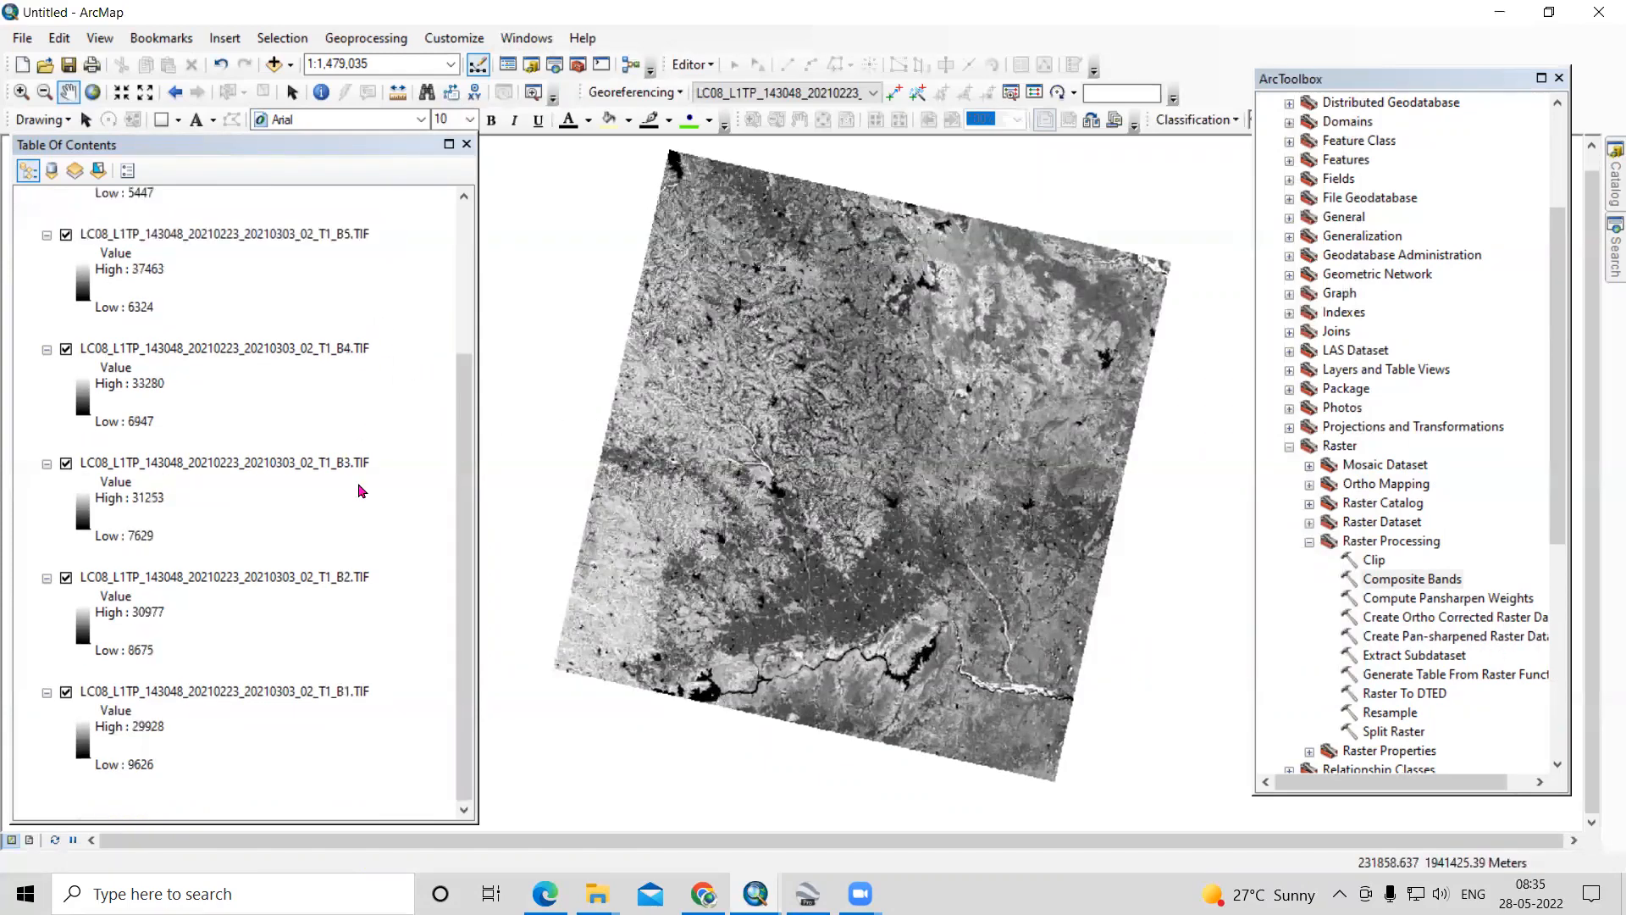
scroll(323, 675, "up", 3)
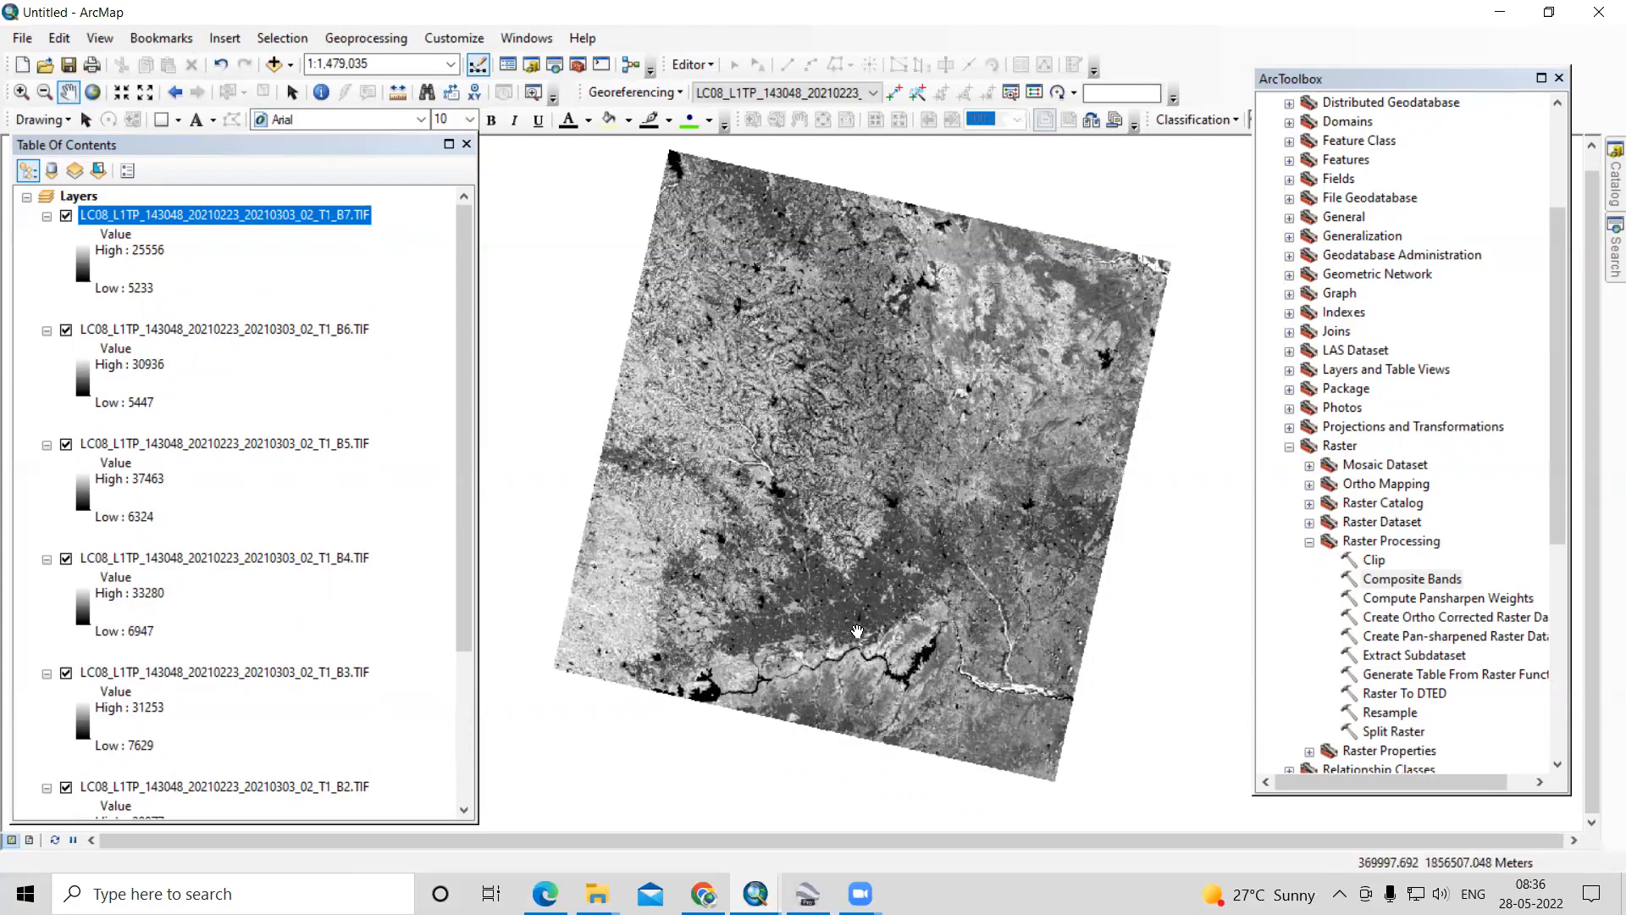
scroll(858, 631, "up", 1)
left_click_drag(885, 314, 830, 400)
left_click_drag(806, 481, 876, 467)
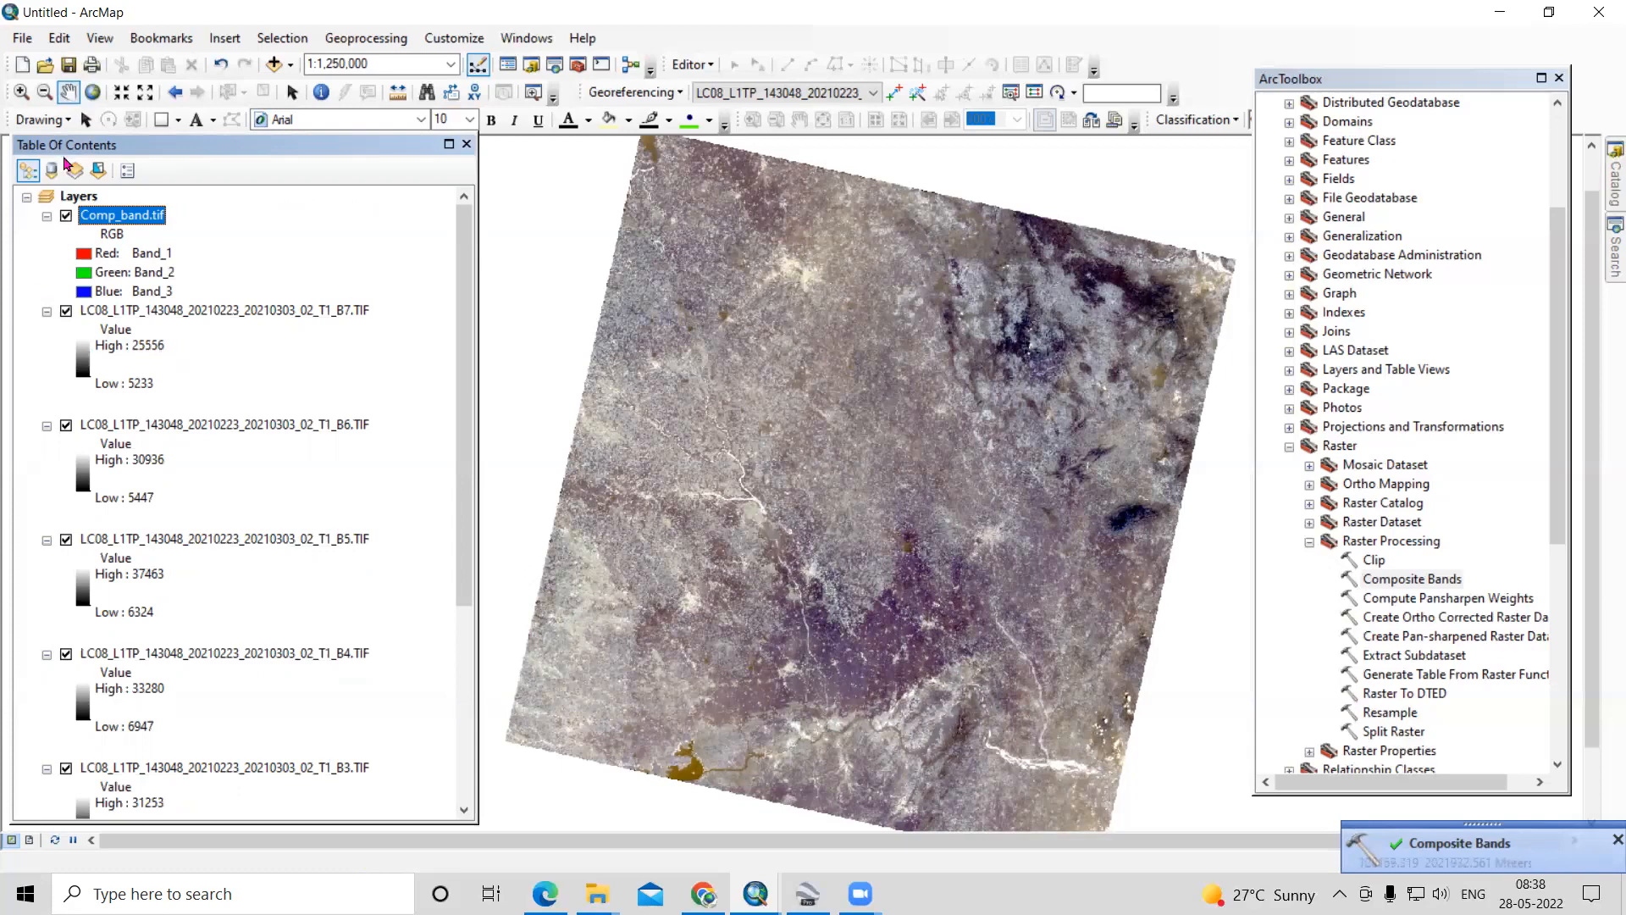
- Check the number of bands, cell size and coordinate system in the source properties of Comp_band.tif
right_click(136, 214)
left_click(263, 511)
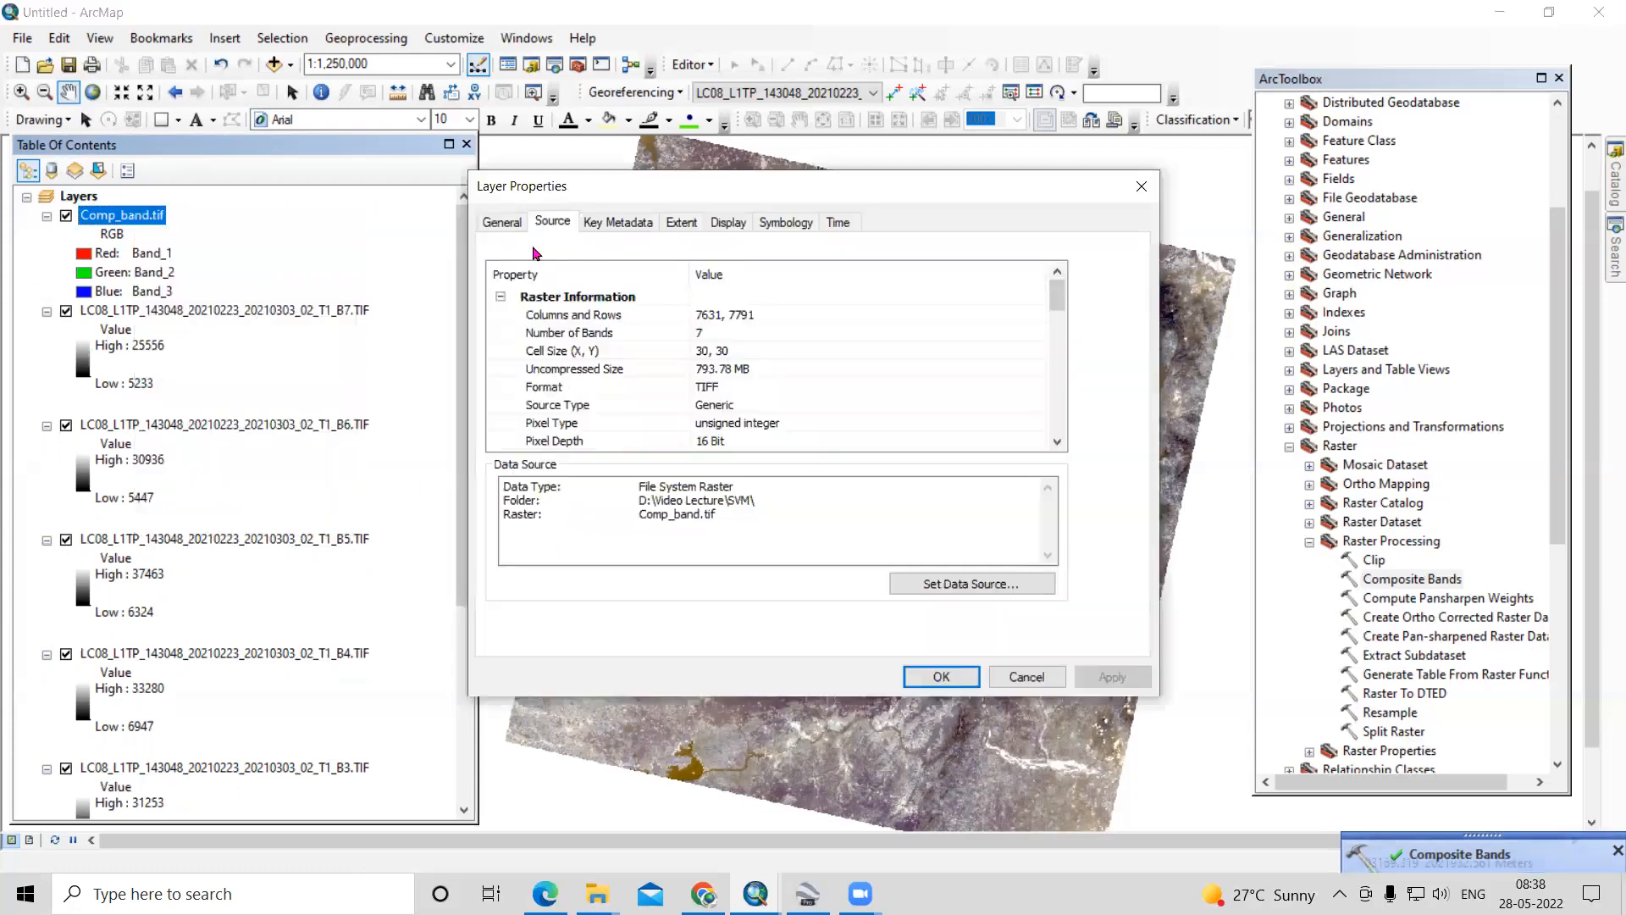
scroll(829, 418, "down", 5)
scroll(828, 418, "down", 2)
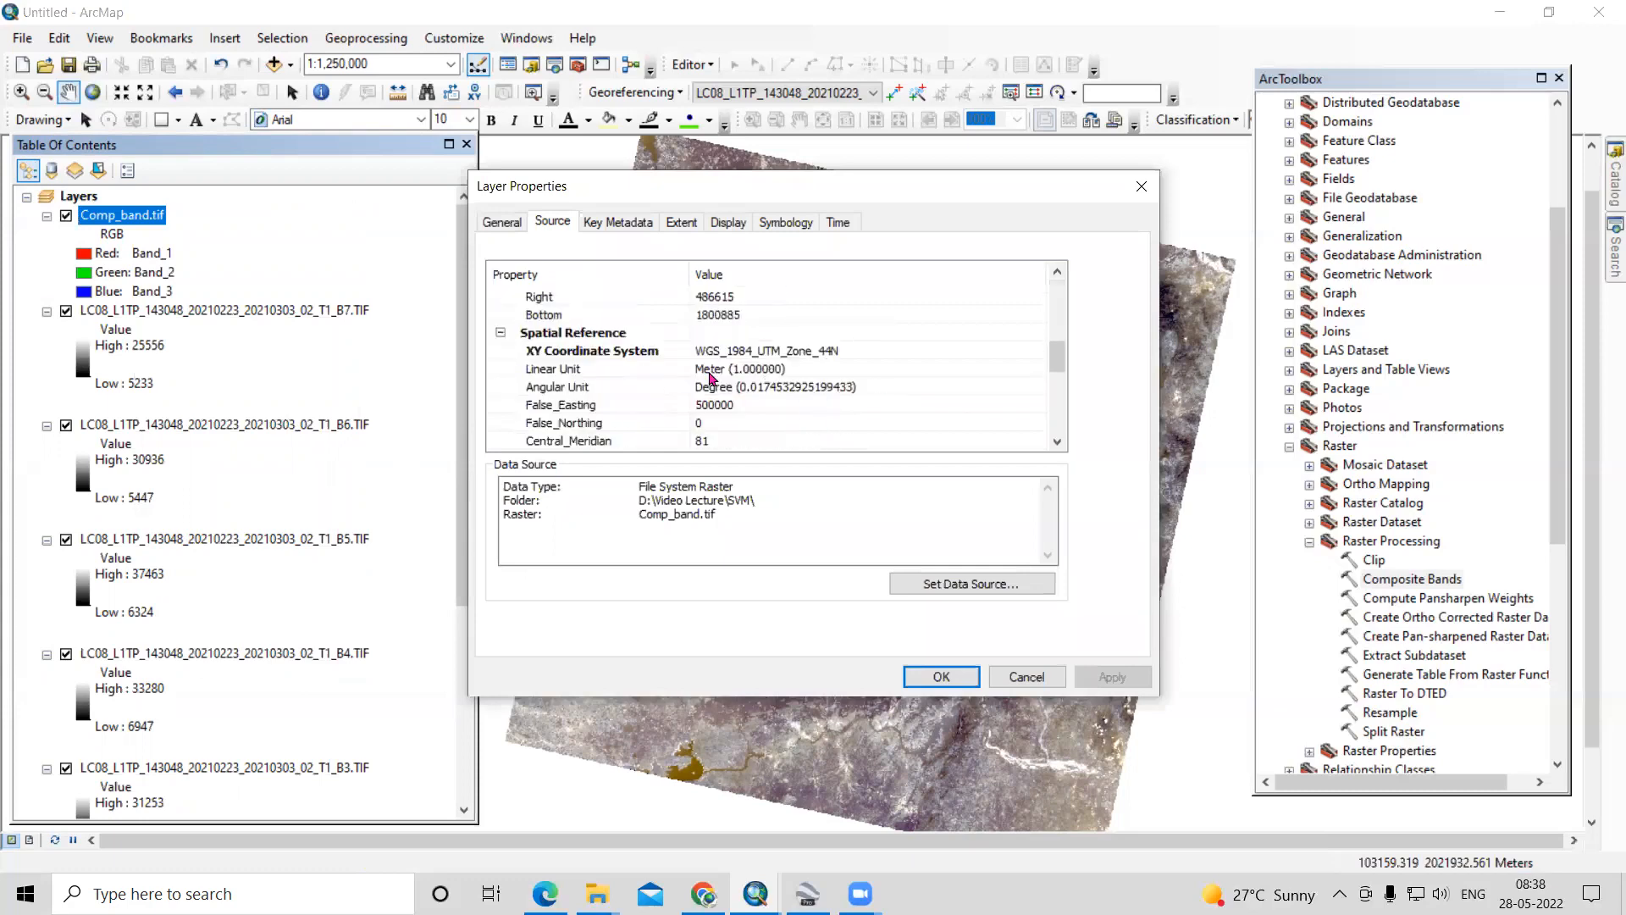
scroll(814, 339, "up", 4)
- Set the RGB composite symbology of Comp_band.tif to Band_5 for red and Band_4 for green, and apply it
left_click(800, 224)
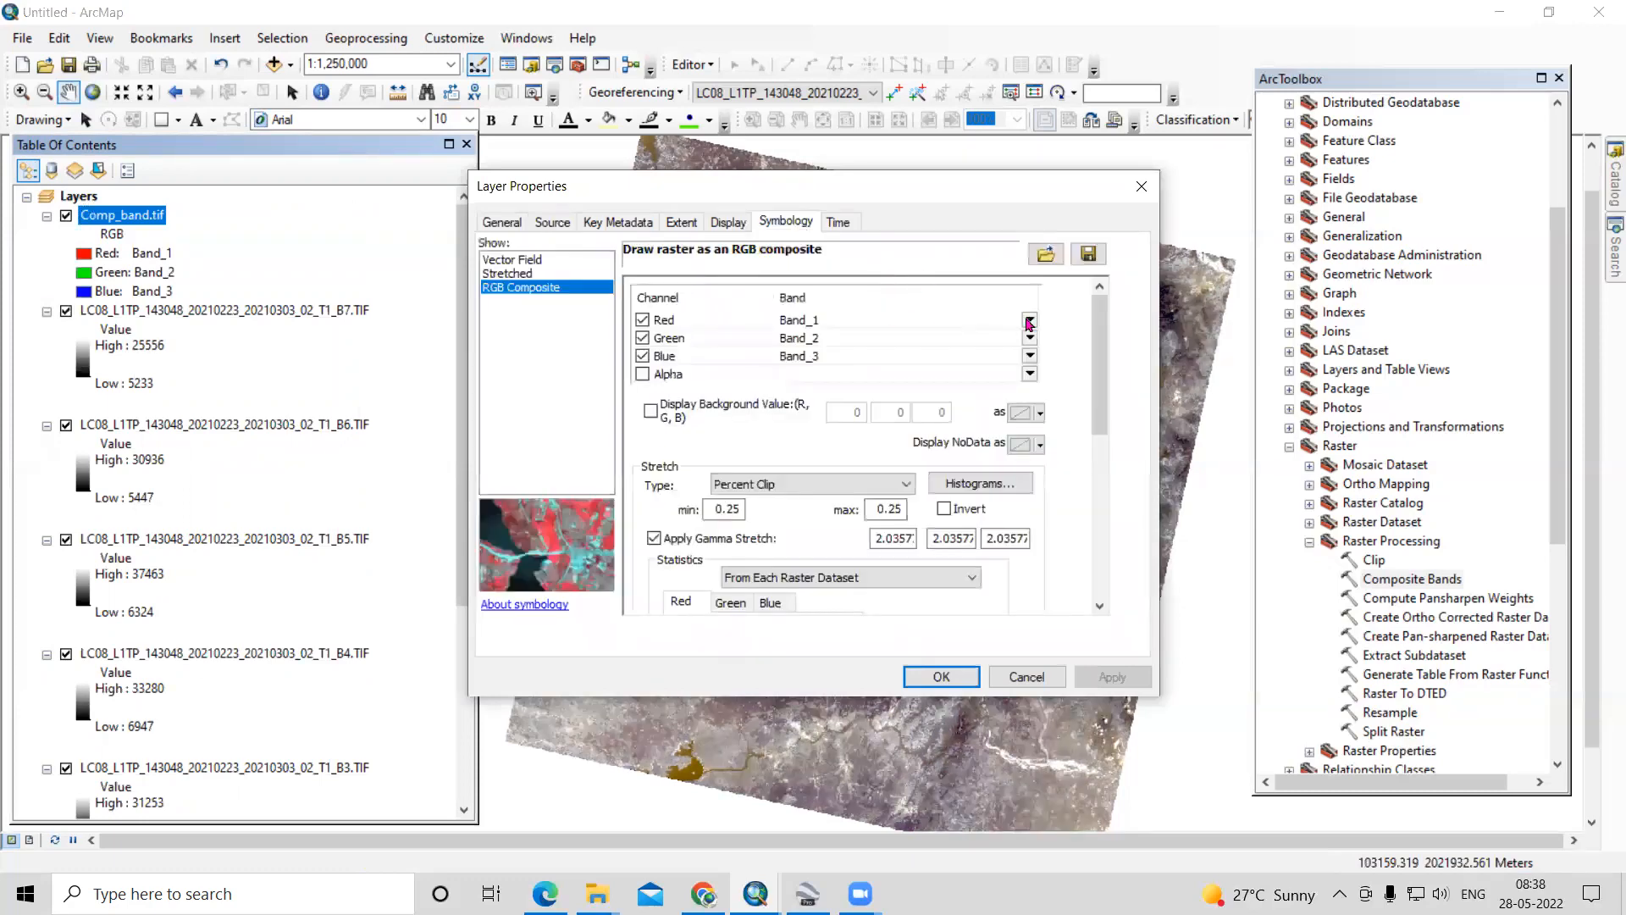
left_click(1030, 322)
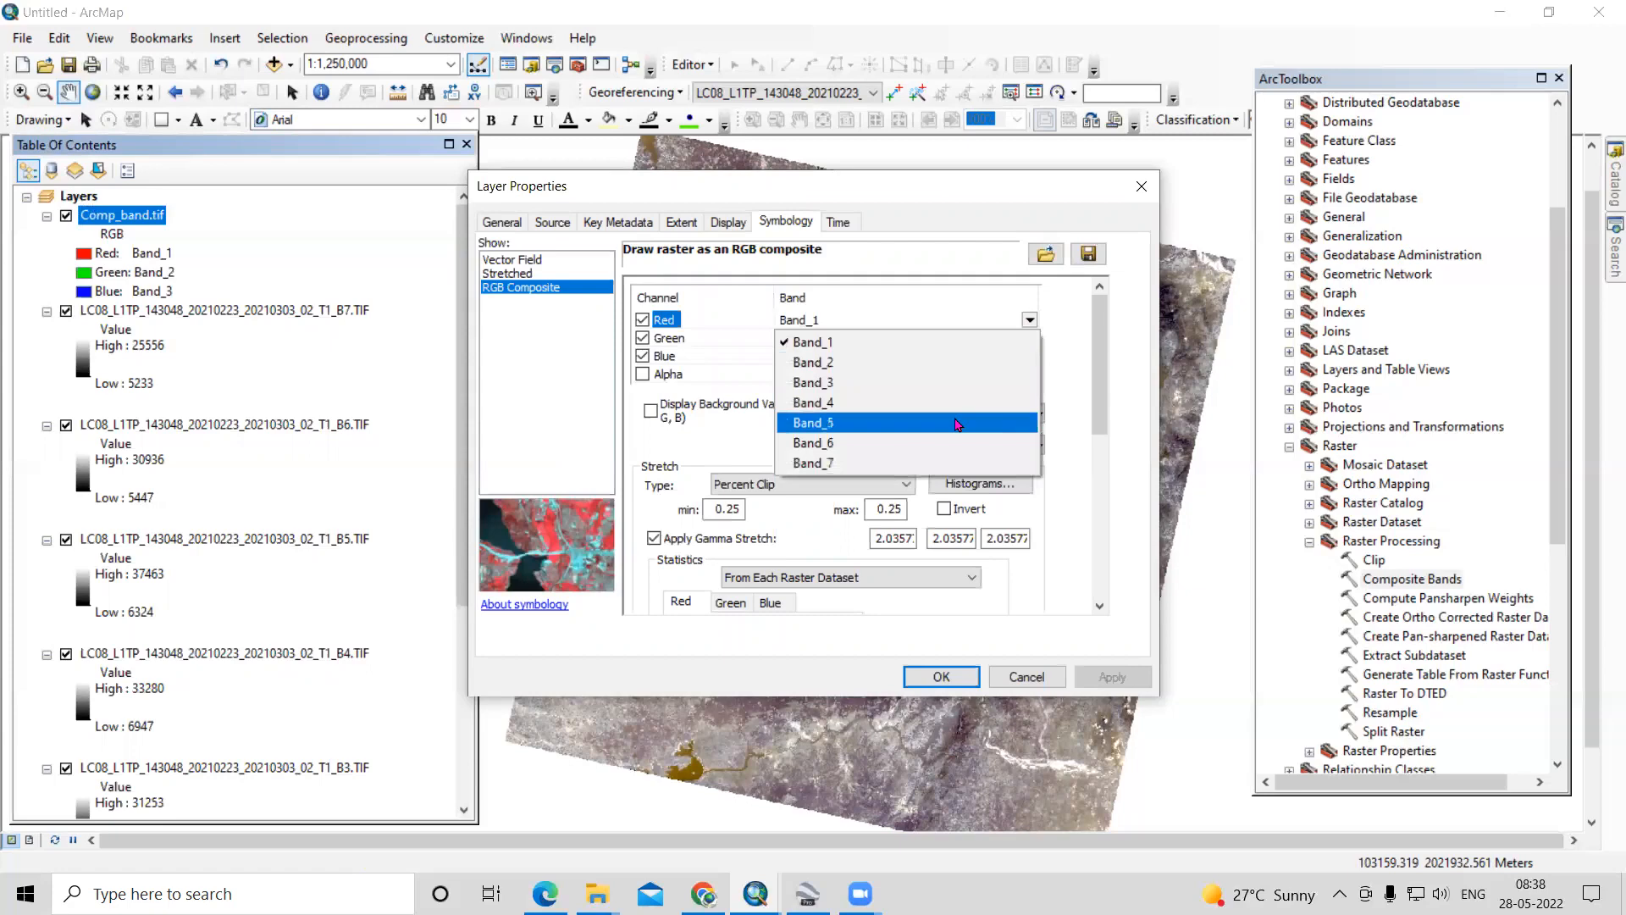
left_click(996, 422)
left_click(1030, 337)
left_click(985, 411)
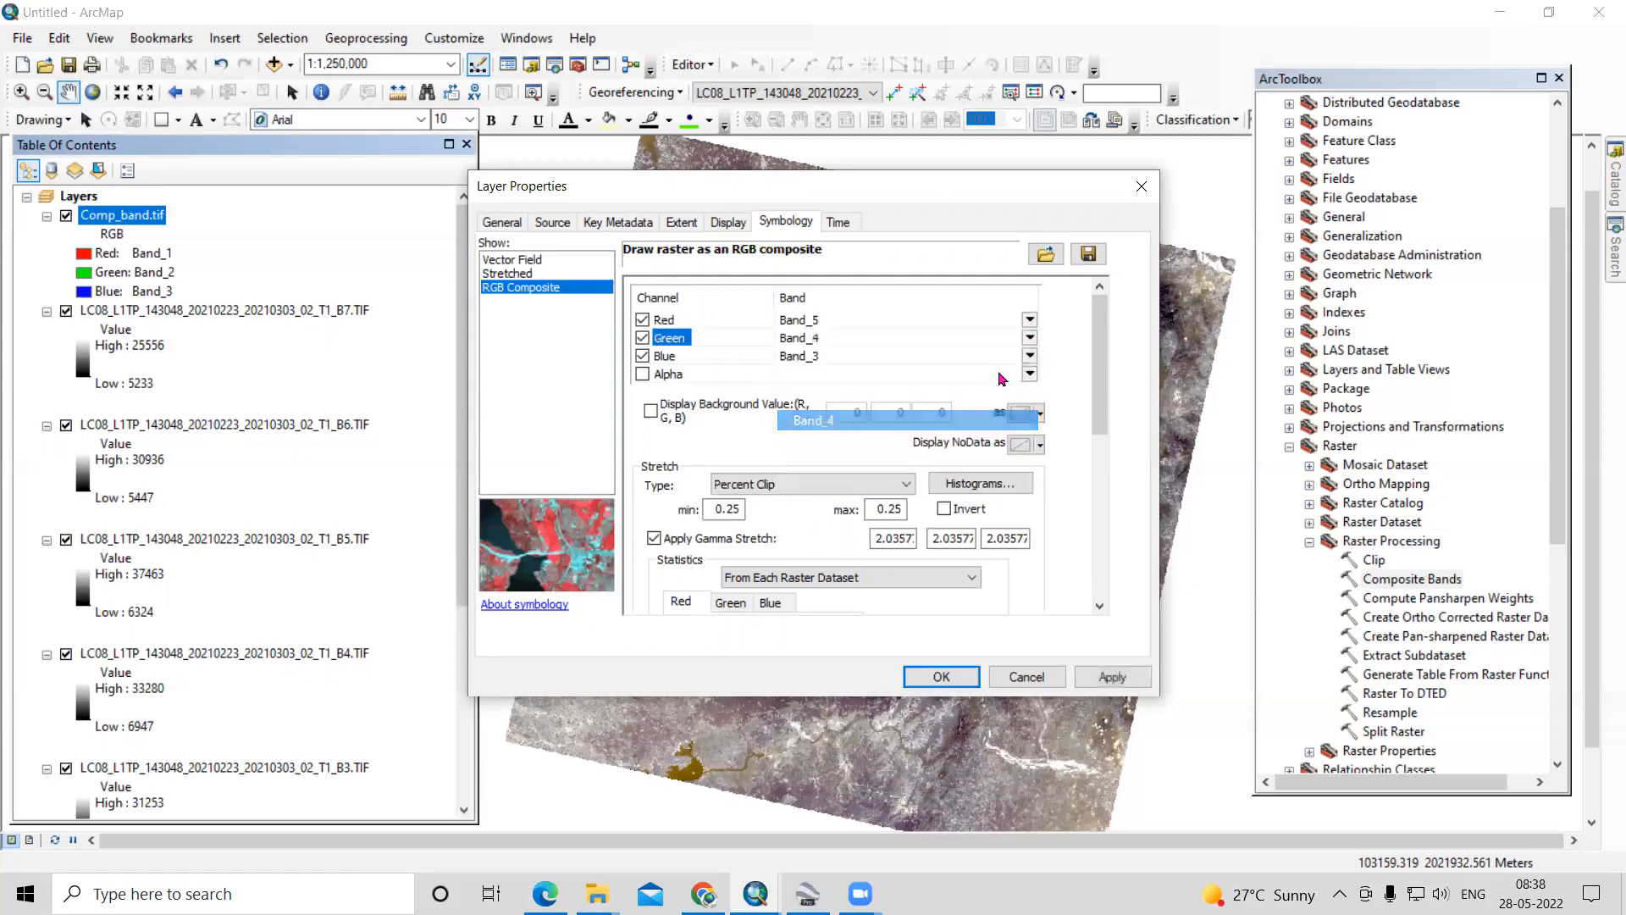
left_click(1110, 677)
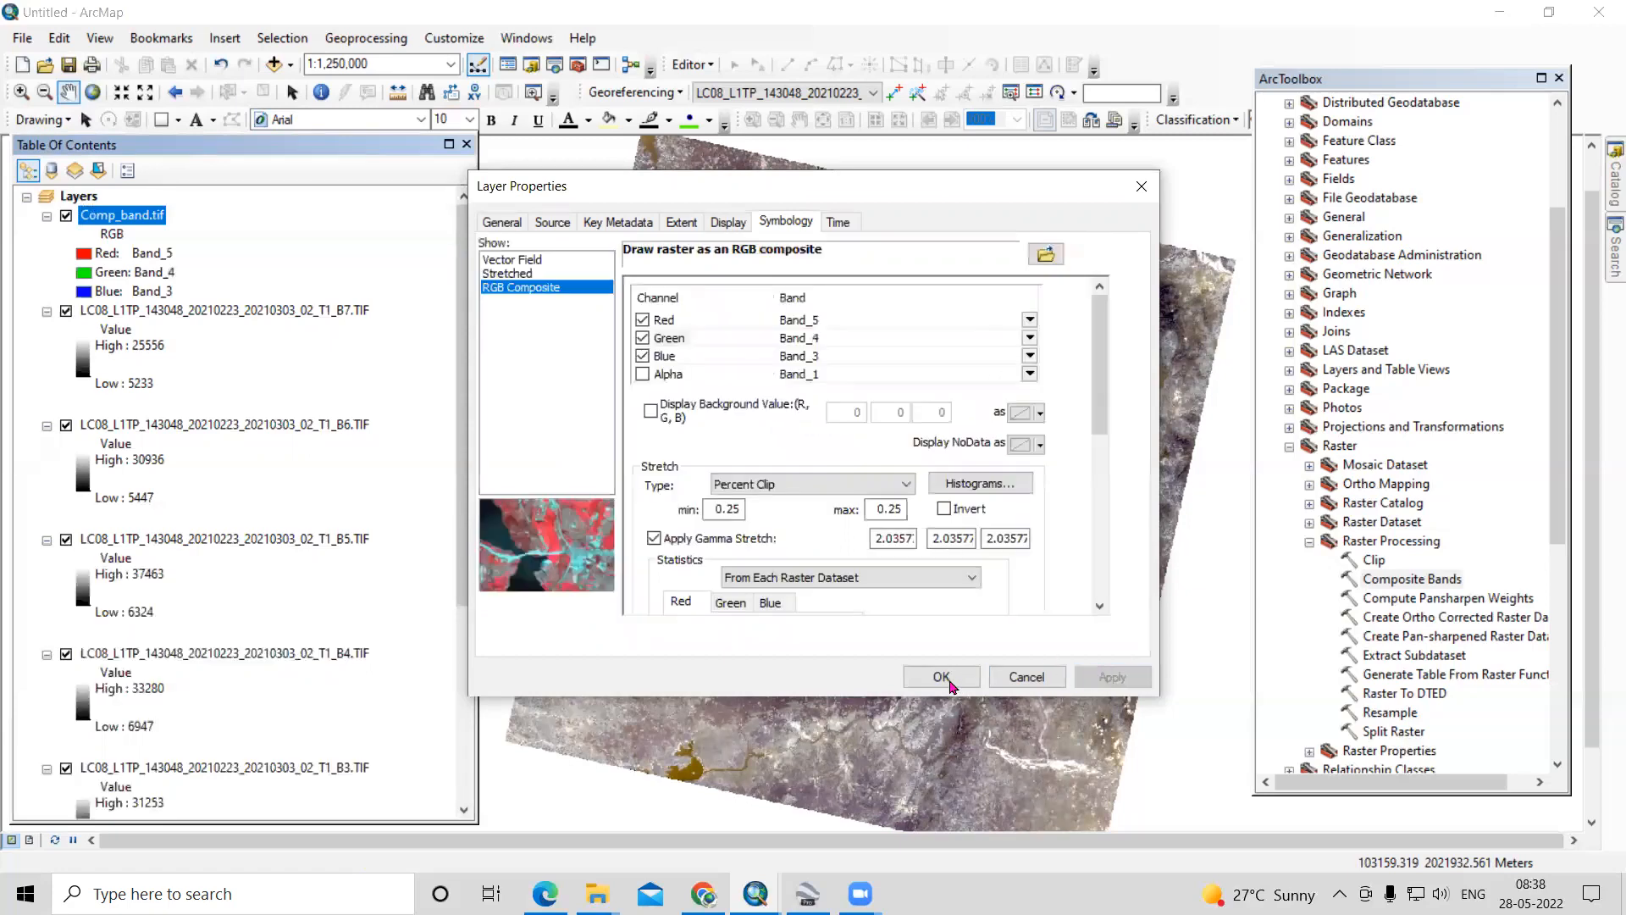
left_click(942, 677)
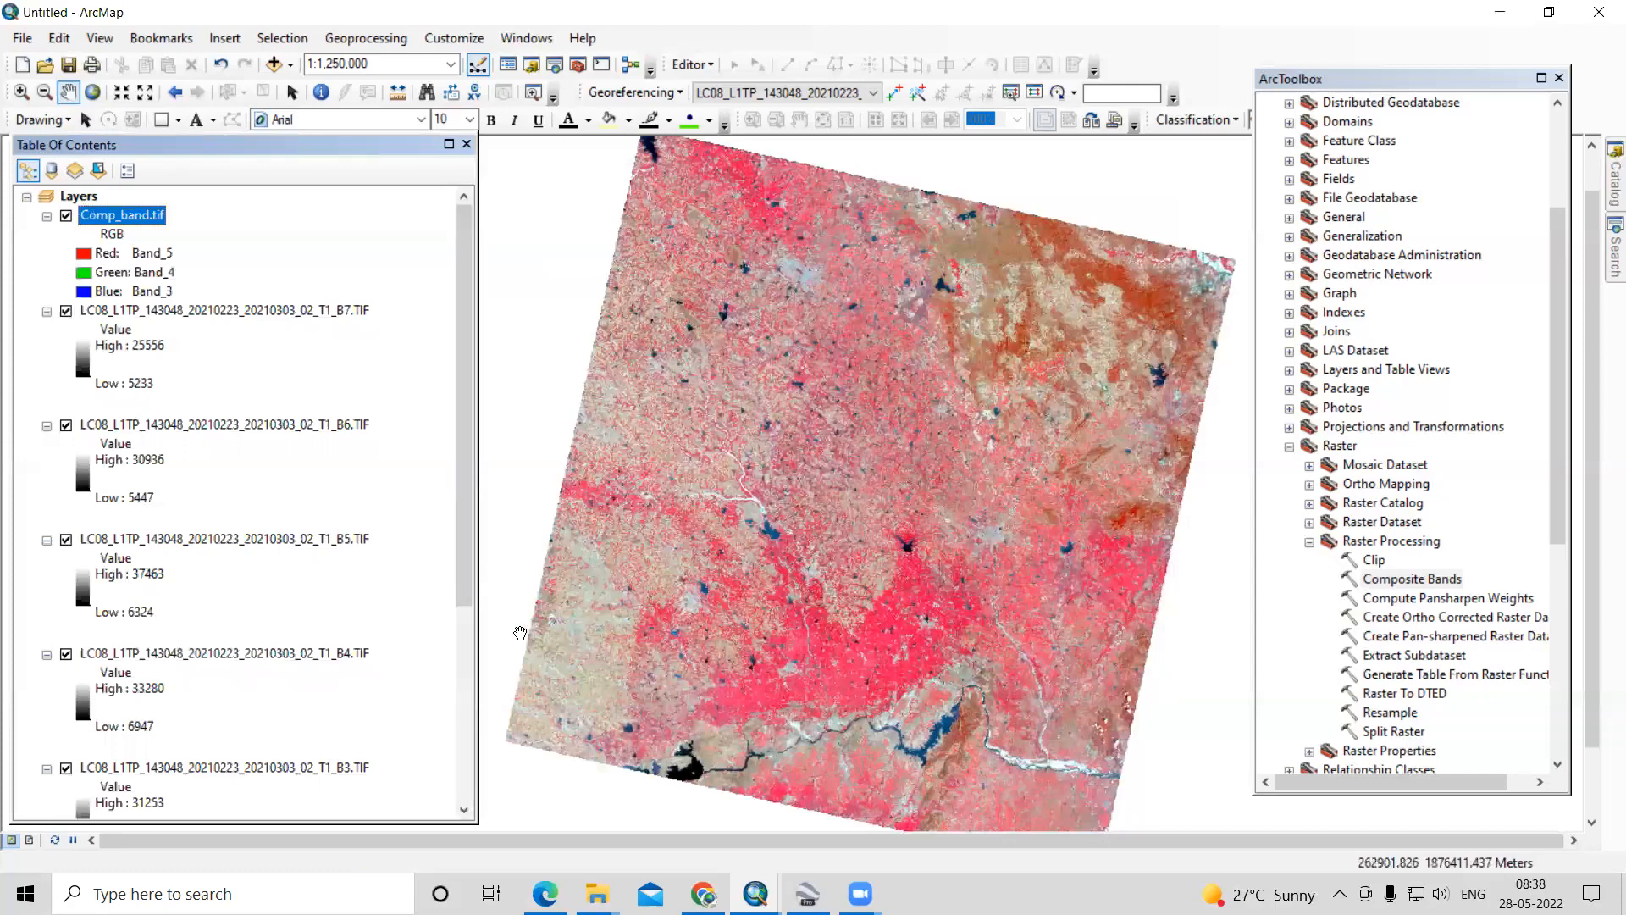
- Collapse the legends of the single-band layers B7 to B2 in the Table Of Contents
left_click(46, 310)
left_click(46, 329)
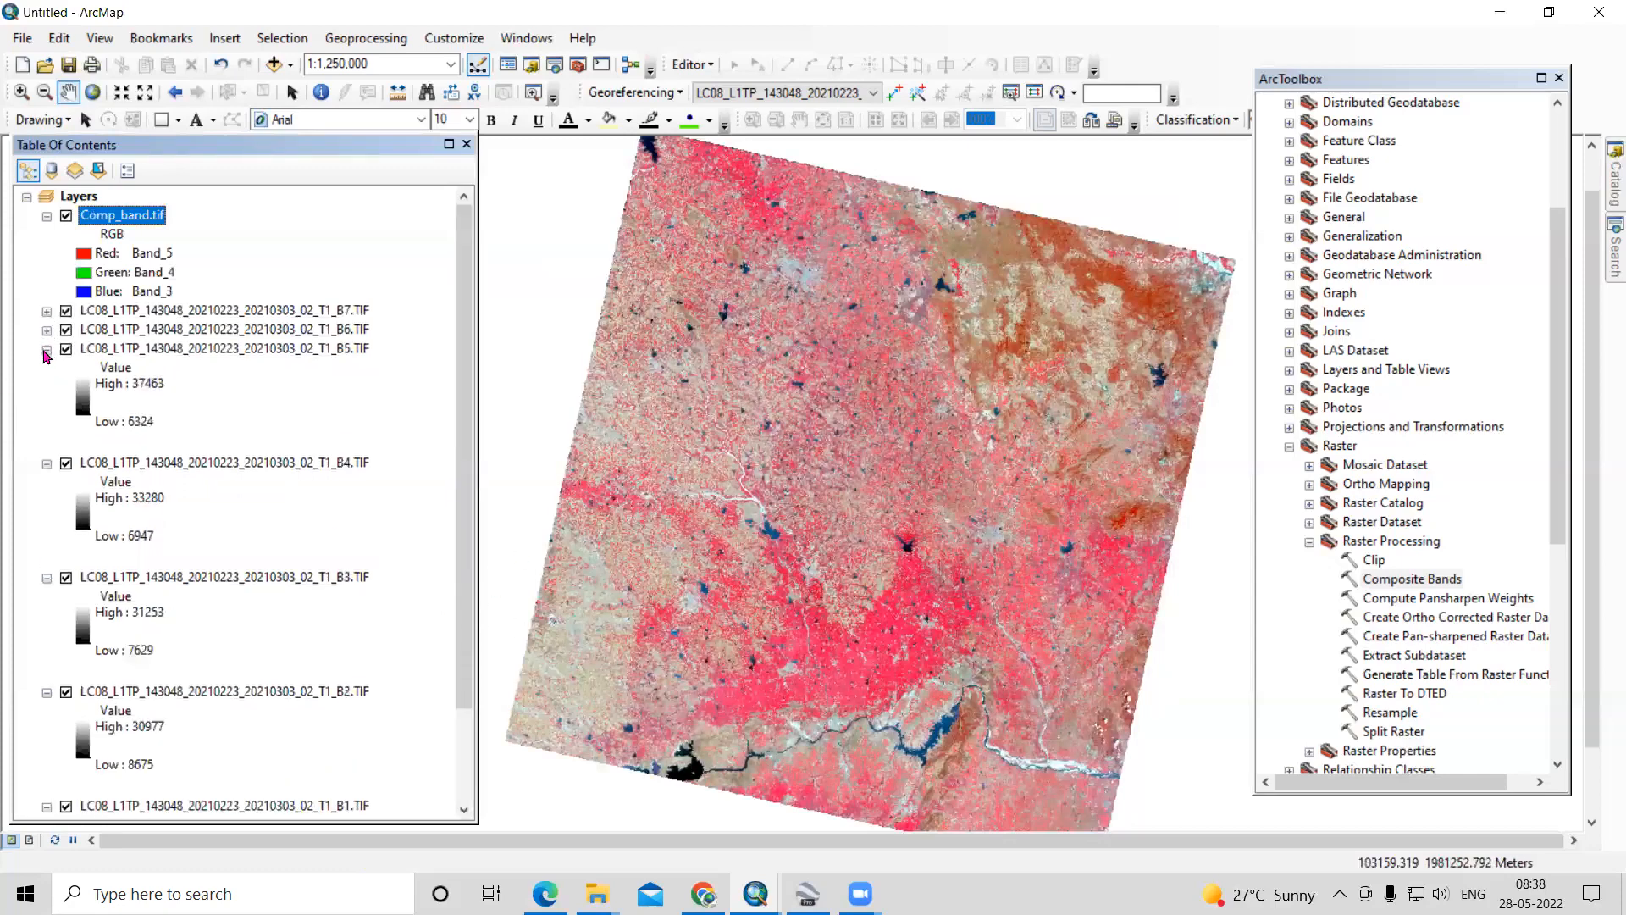
left_click(47, 349)
left_click(47, 367)
left_click(46, 386)
left_click(46, 406)
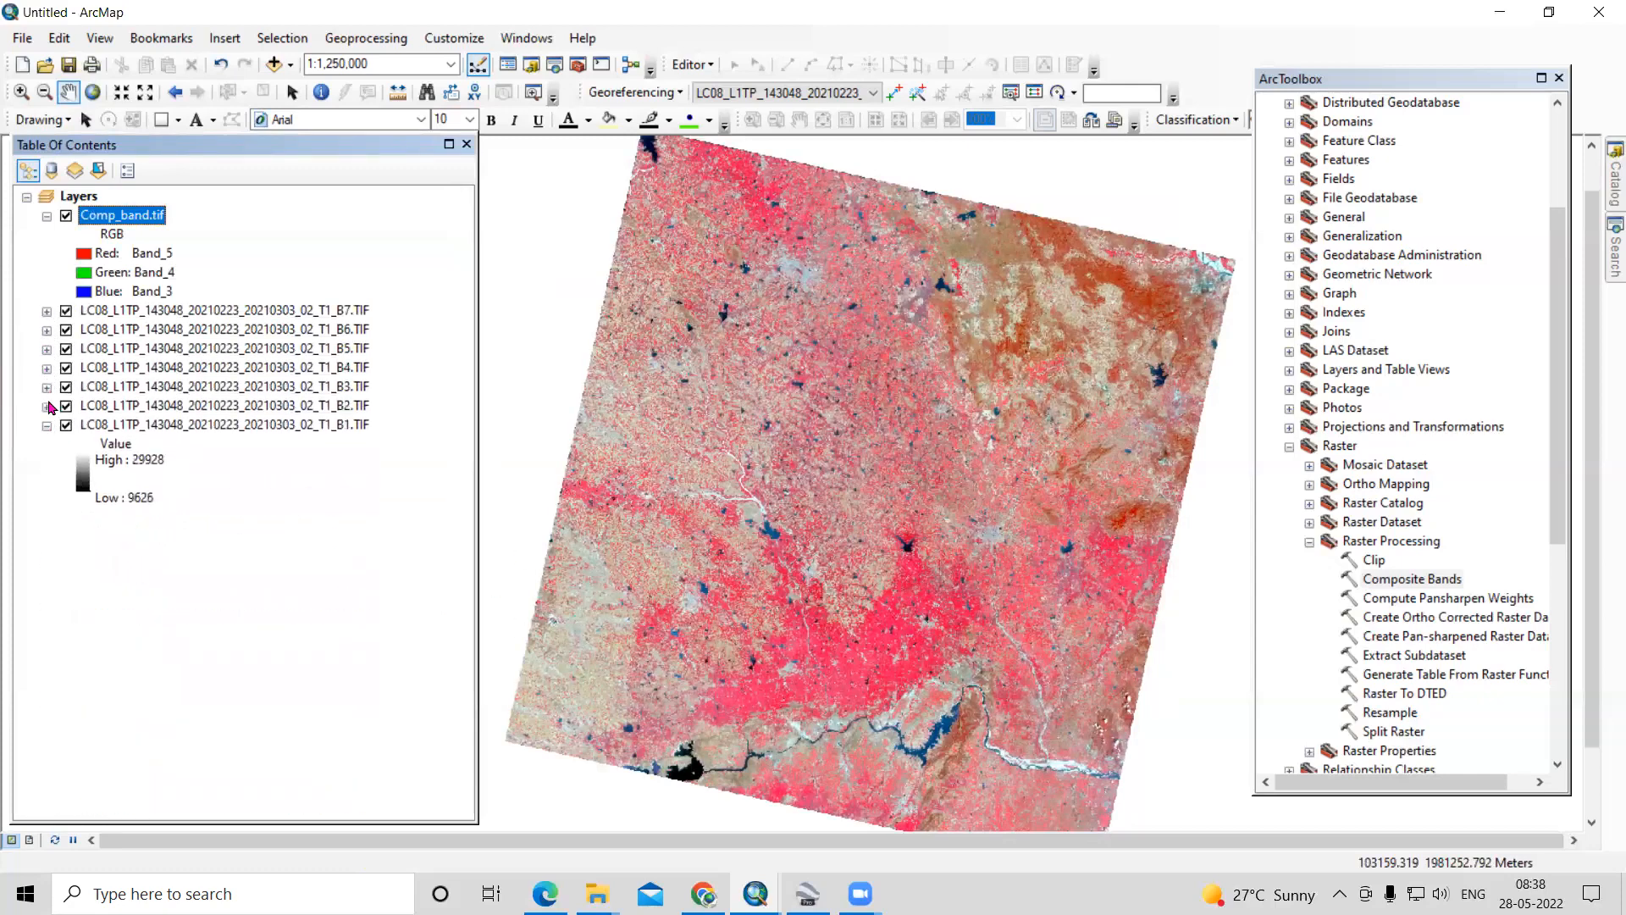
- Remove all seven single-band layers, B7 to B1, from the map, keeping only Comp_band.tif
left_click(274, 310)
left_click(265, 423, "shift")
right_click(264, 370)
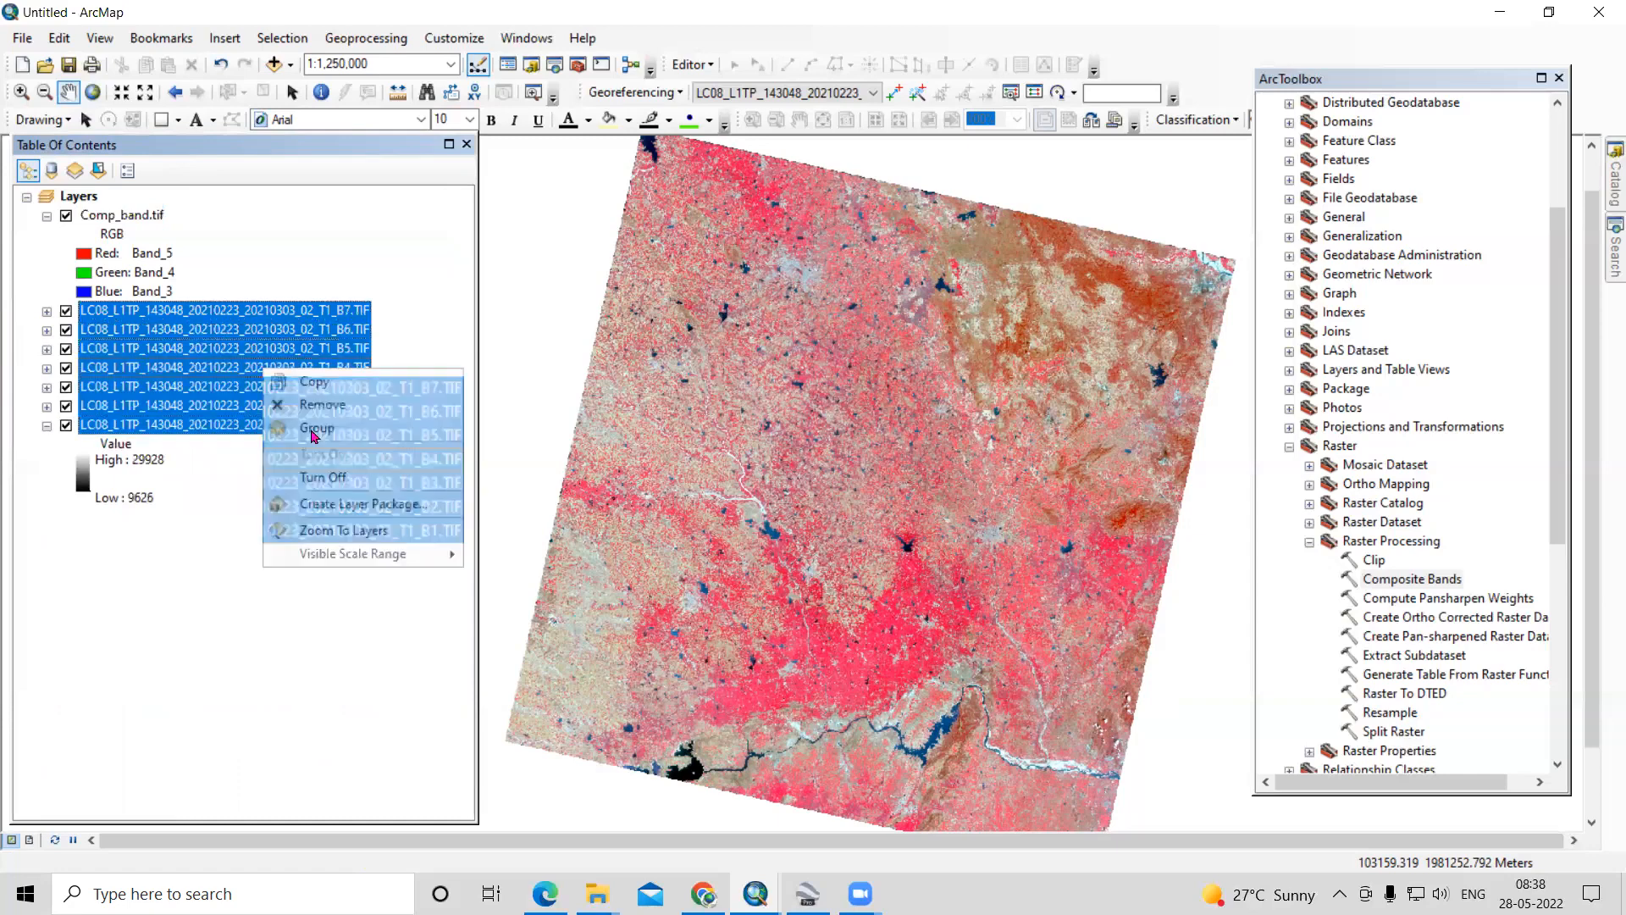
left_click(344, 404)
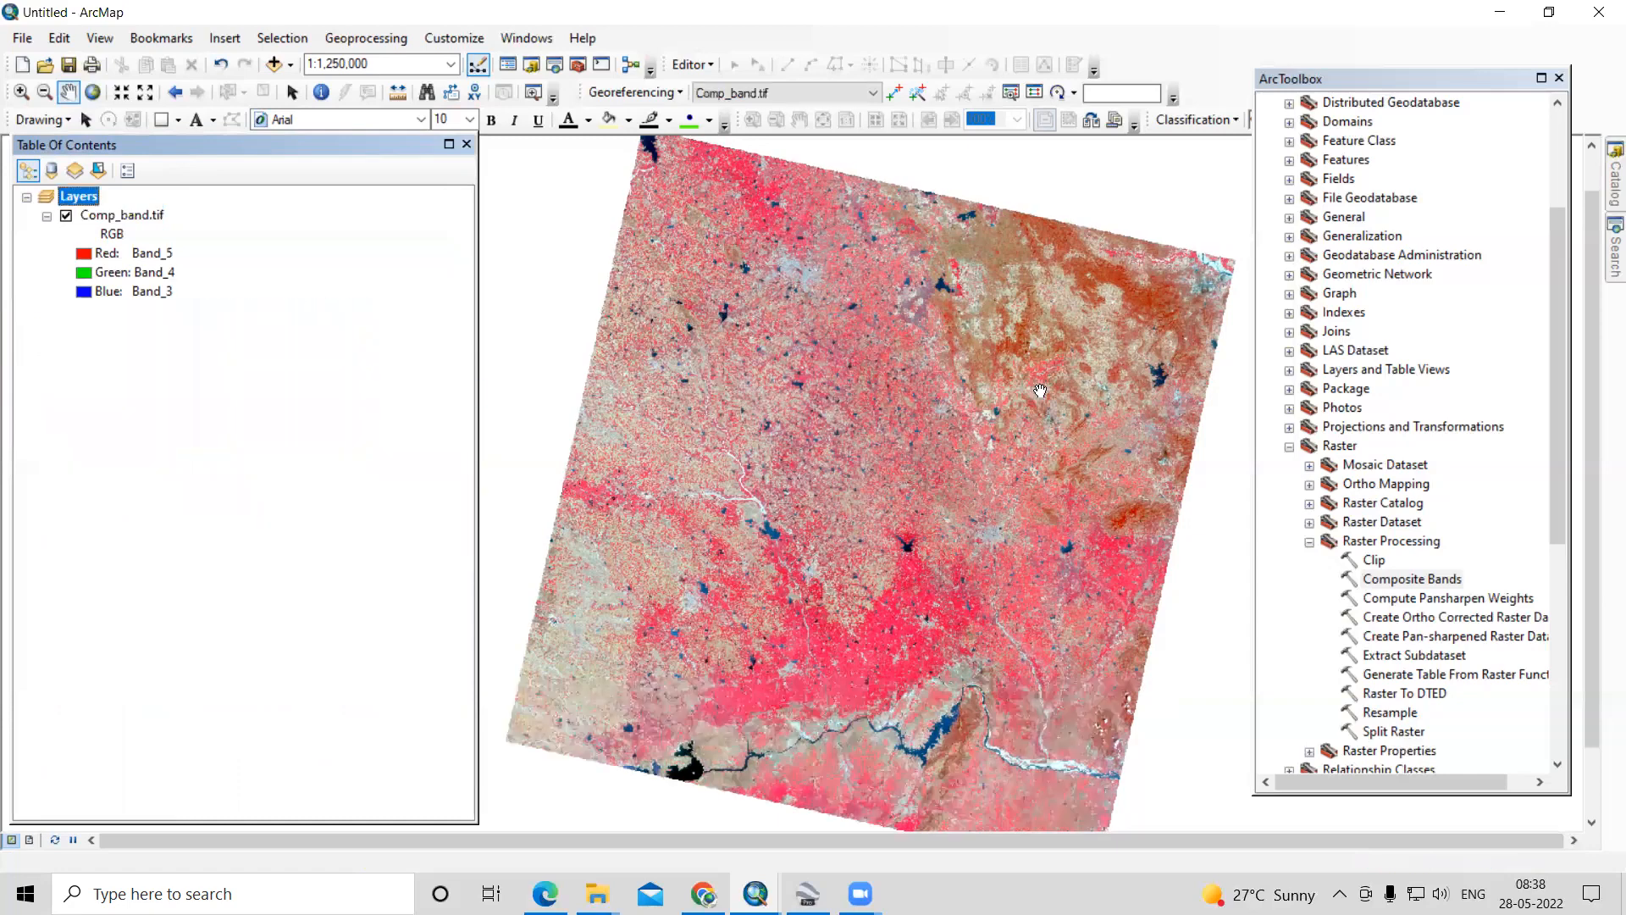
- Examine the vegetation, river, reservoir, city and hill areas across the southern, central and eastern parts of the false-colour Comp_band.tif image
left_click_drag(908, 648, 898, 579)
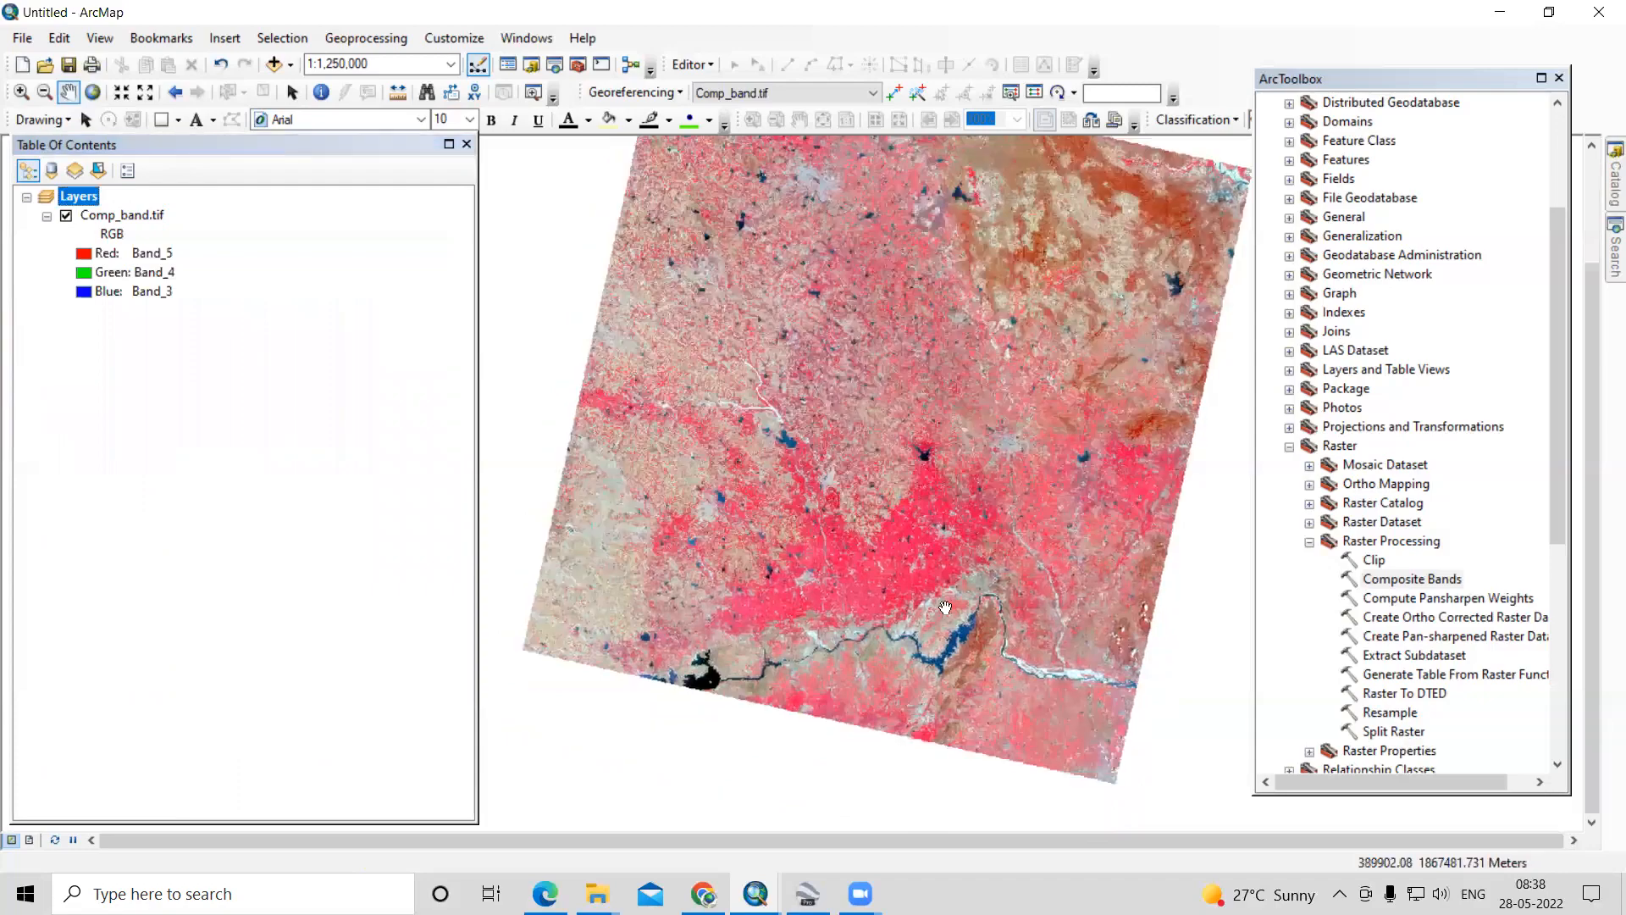
scroll(918, 665, "down", 3)
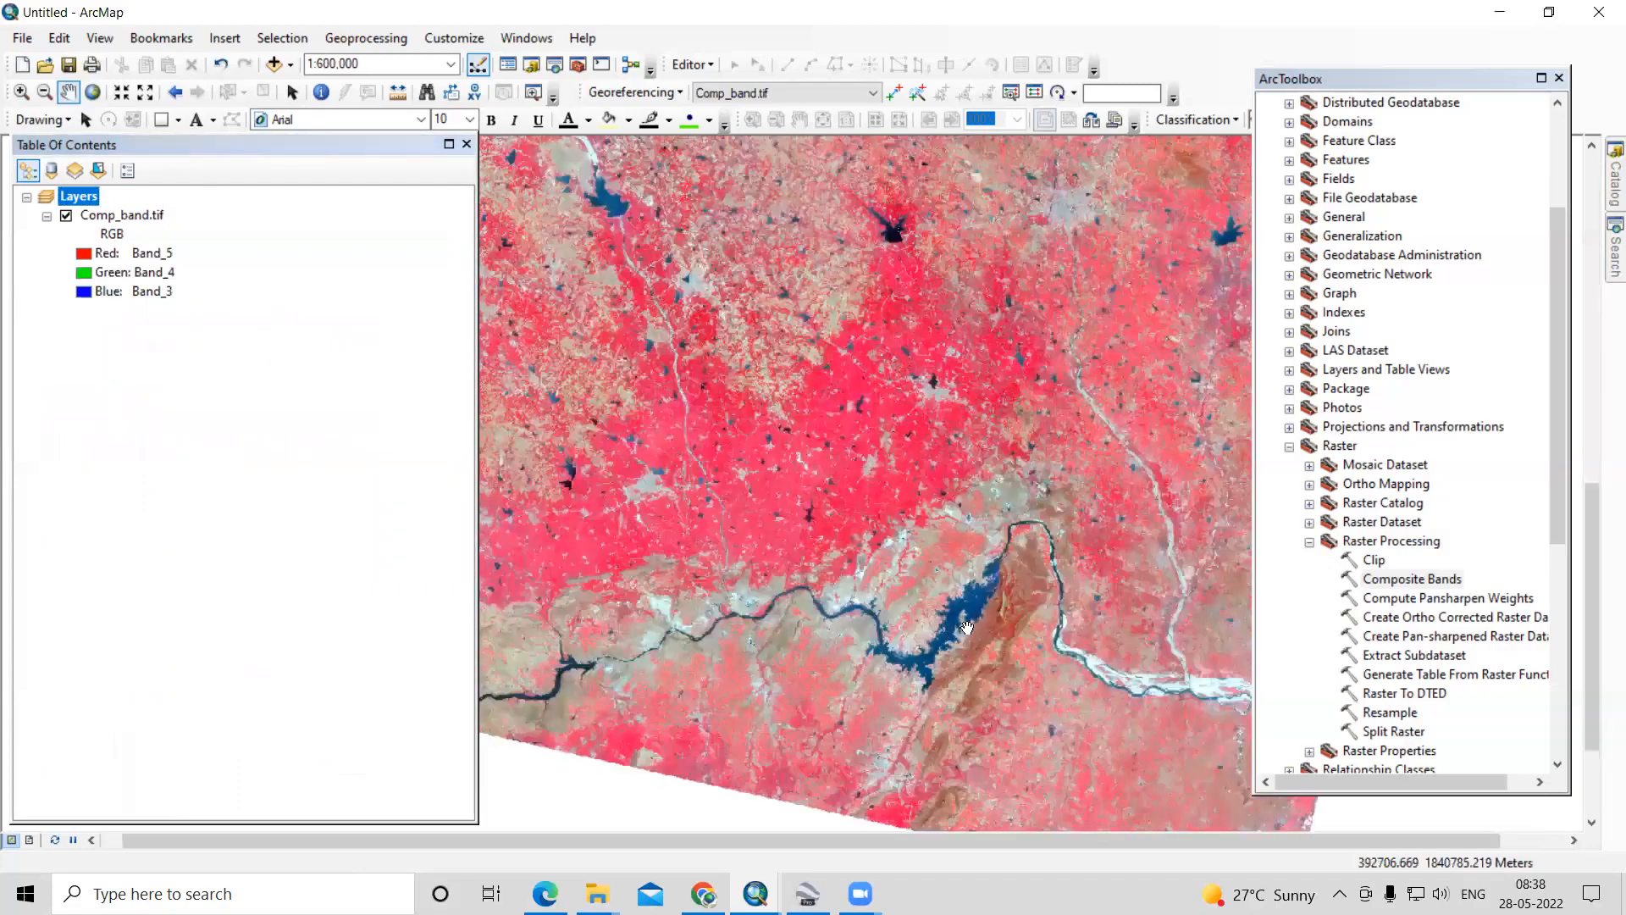
scroll(980, 573, "down", 2)
left_click_drag(839, 472, 834, 719)
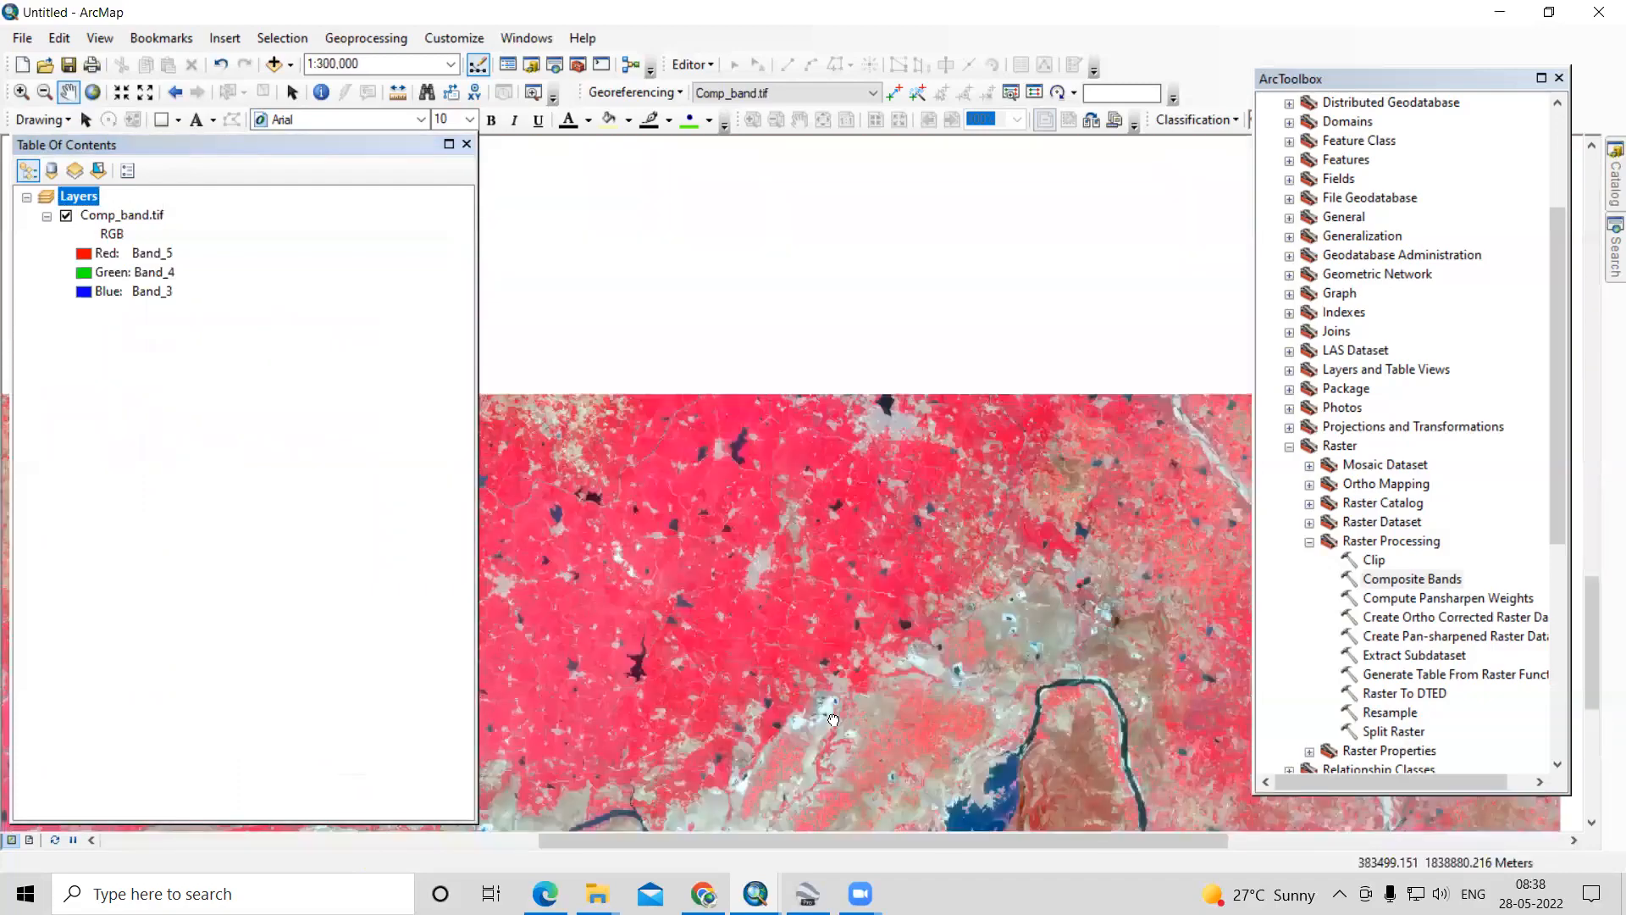
left_click_drag(793, 506, 797, 444)
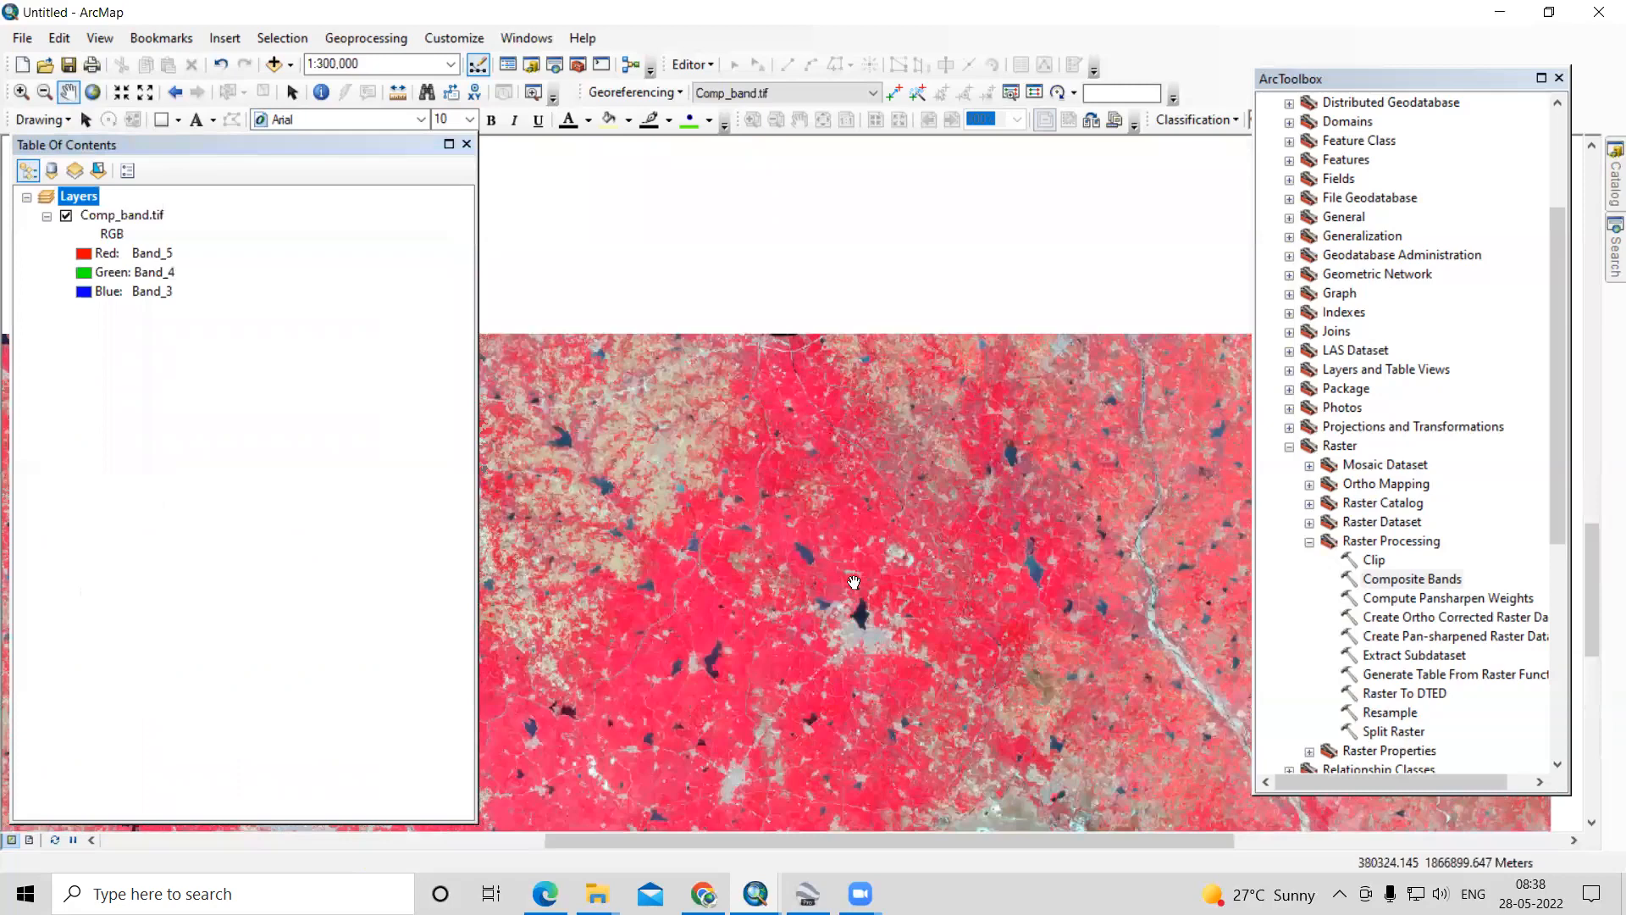
left_click_drag(883, 312, 854, 583)
left_click_drag(1100, 561, 853, 614)
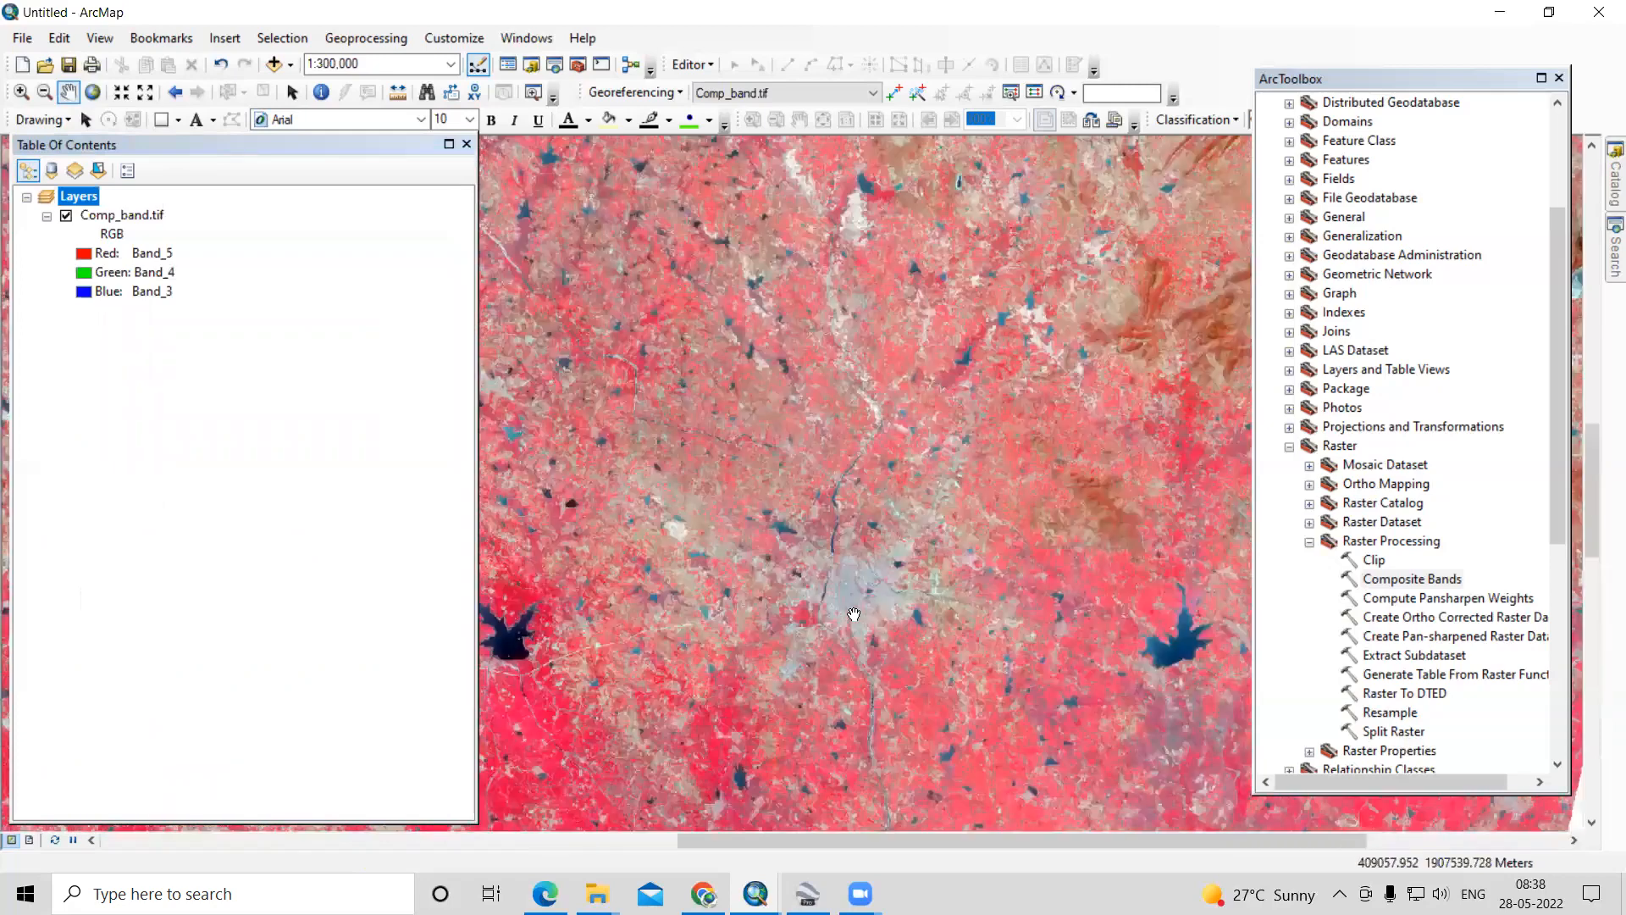
scroll(878, 554, "down", 2)
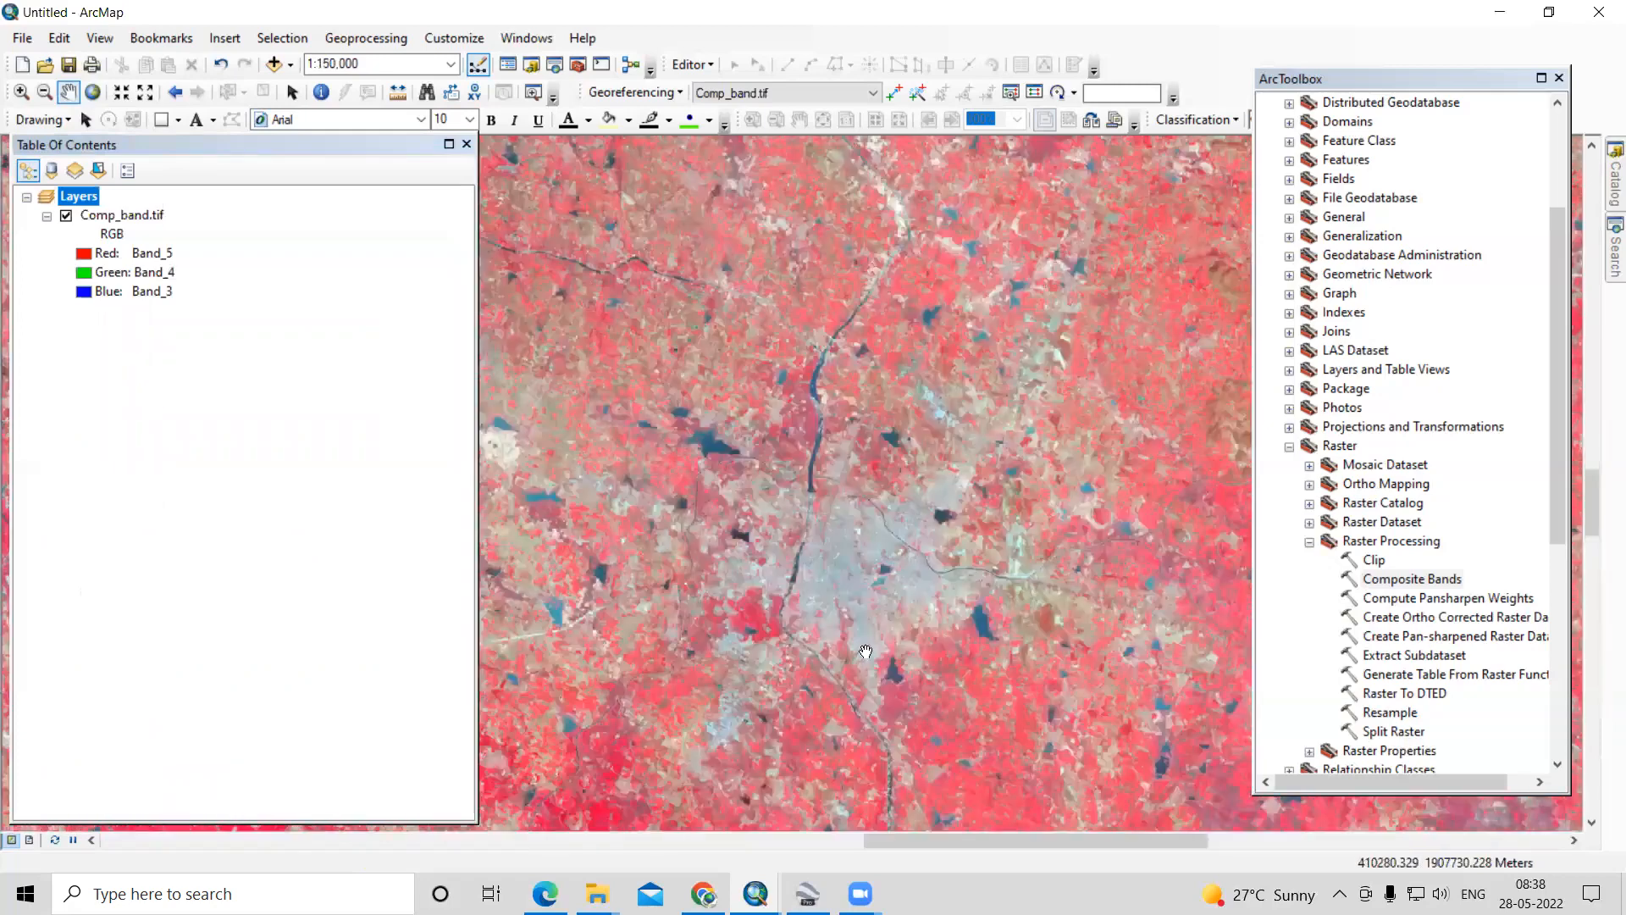
scroll(691, 546, "up", 3)
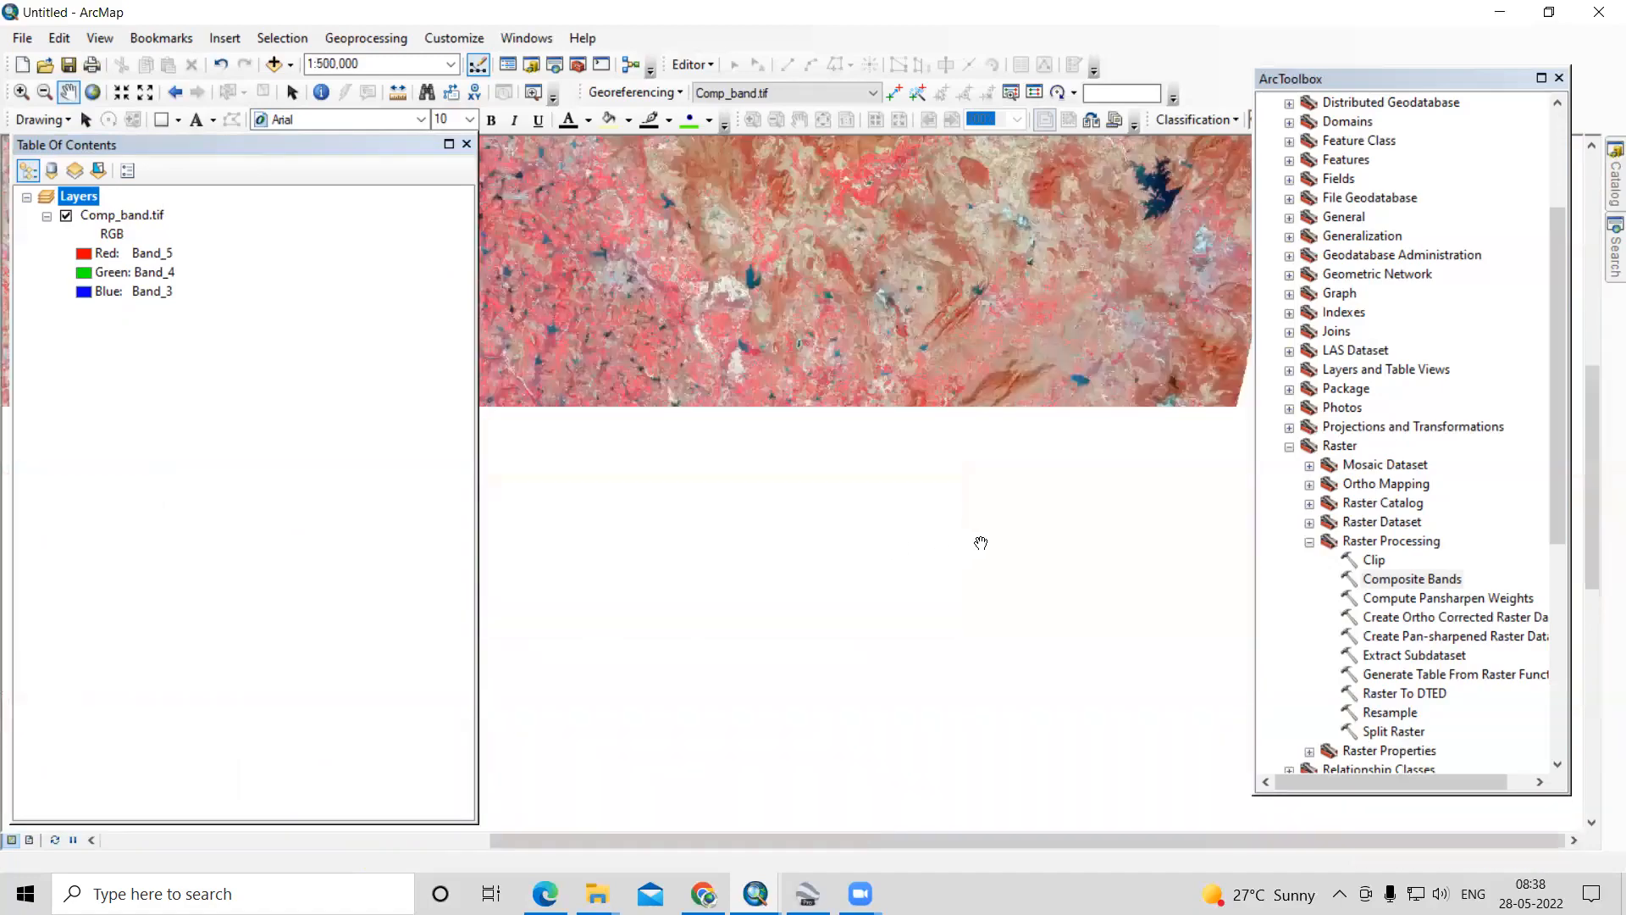
scroll(1103, 518, "down", 2)
scroll(1058, 567, "down", 1)
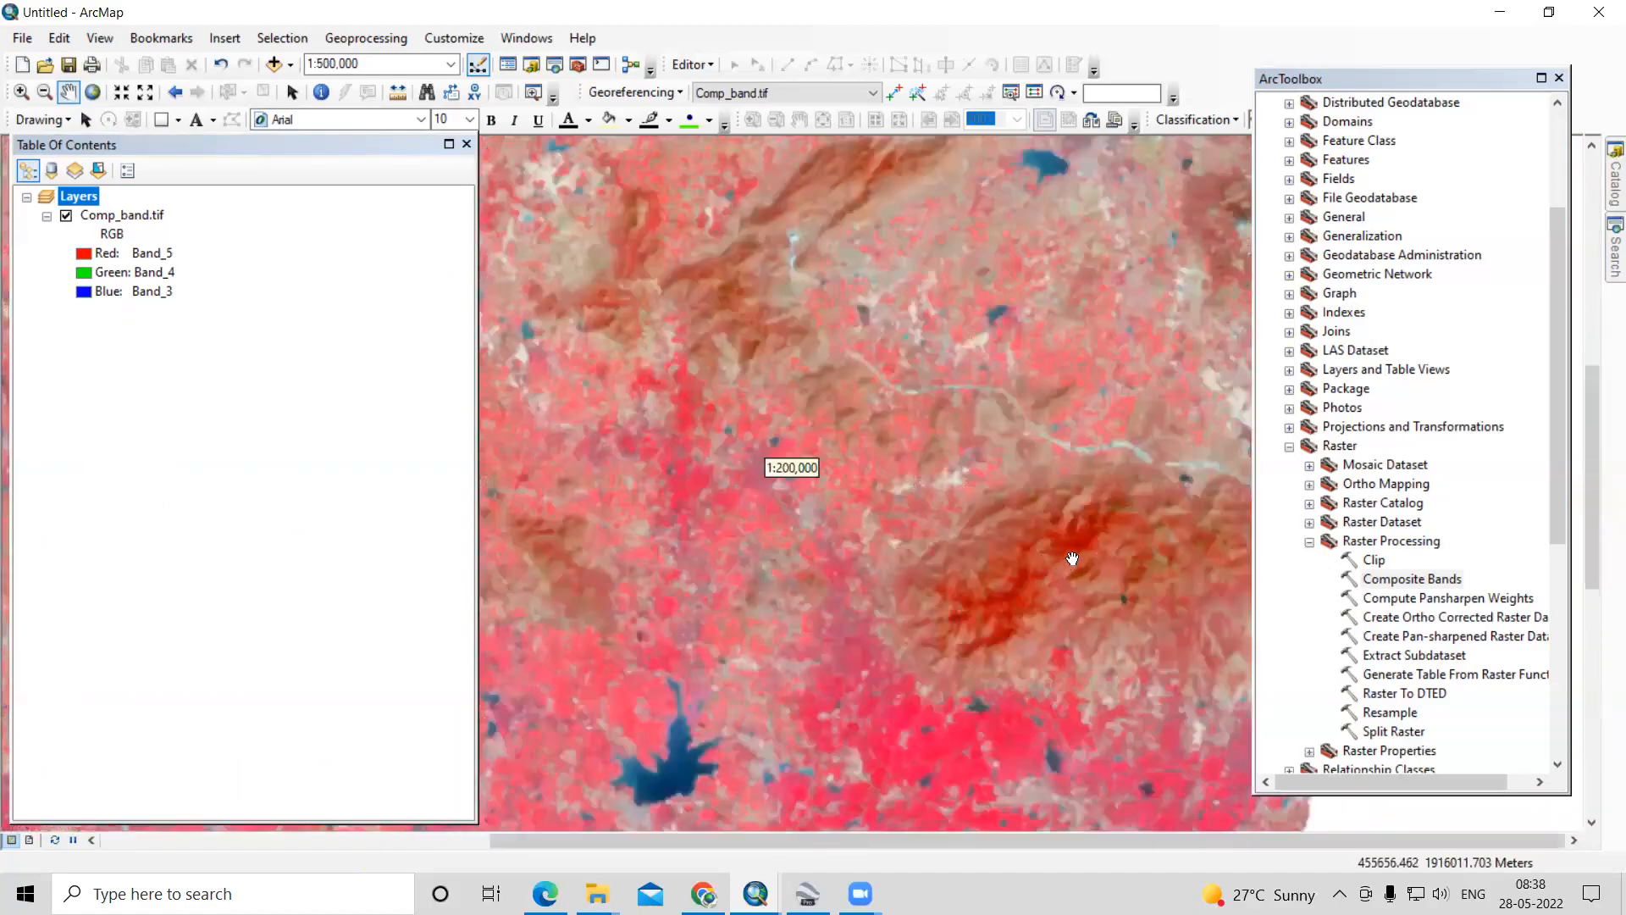
scroll(772, 495, "up", 3)
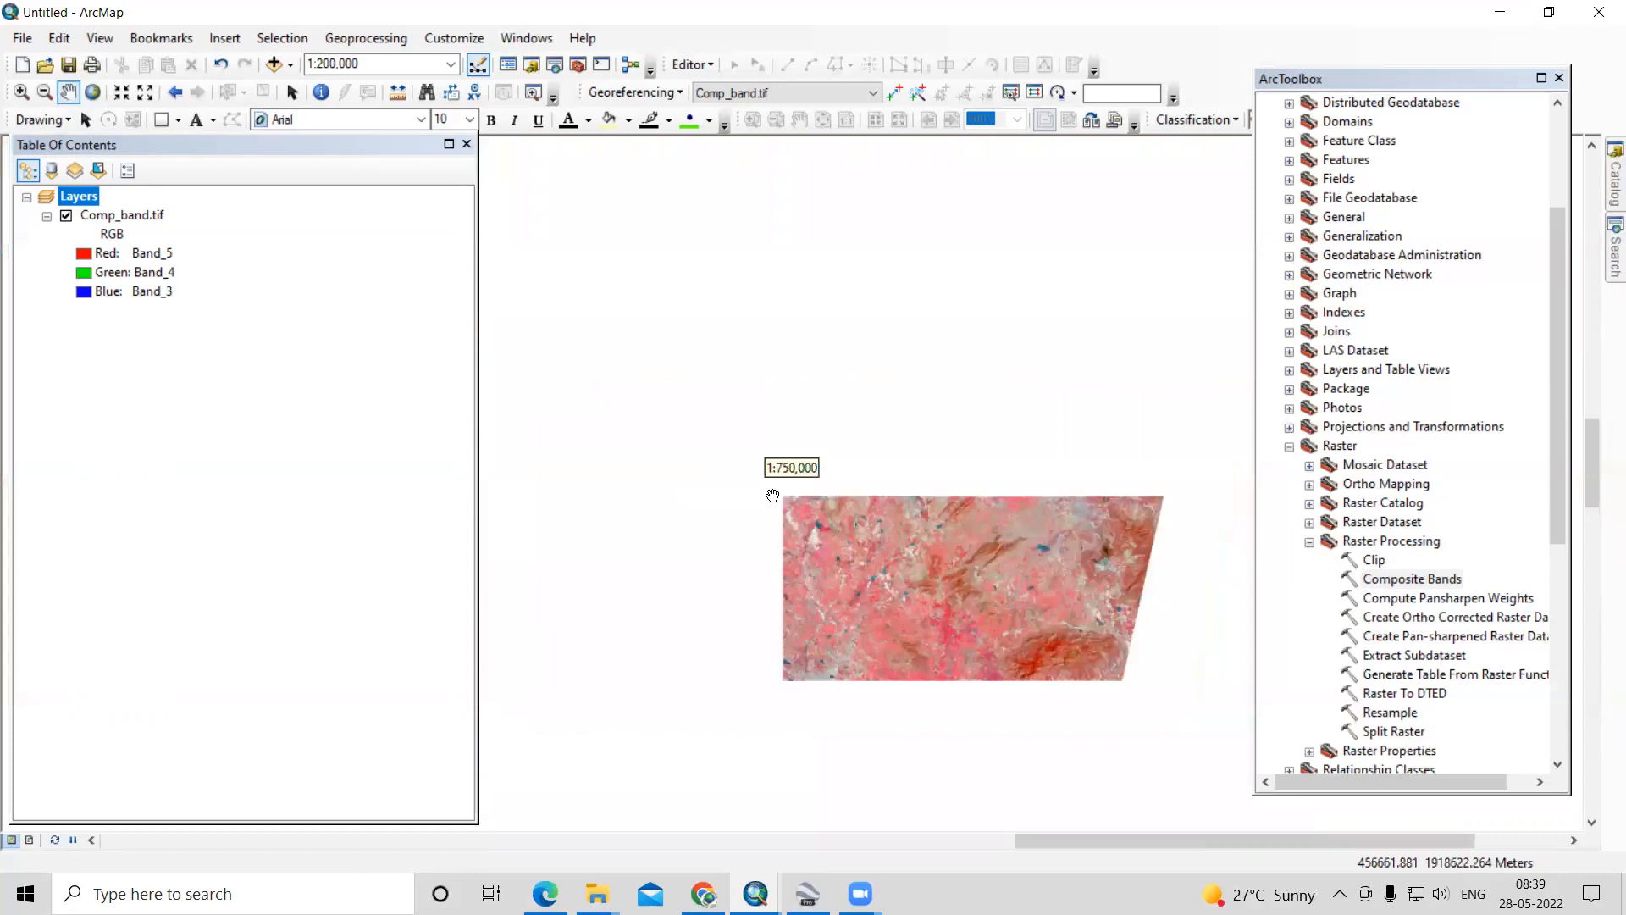
- Examine the reservoir and river channels at the northwest corner of the Comp_band.tif scene and the land southeast of them
left_click_drag(780, 452, 1037, 458)
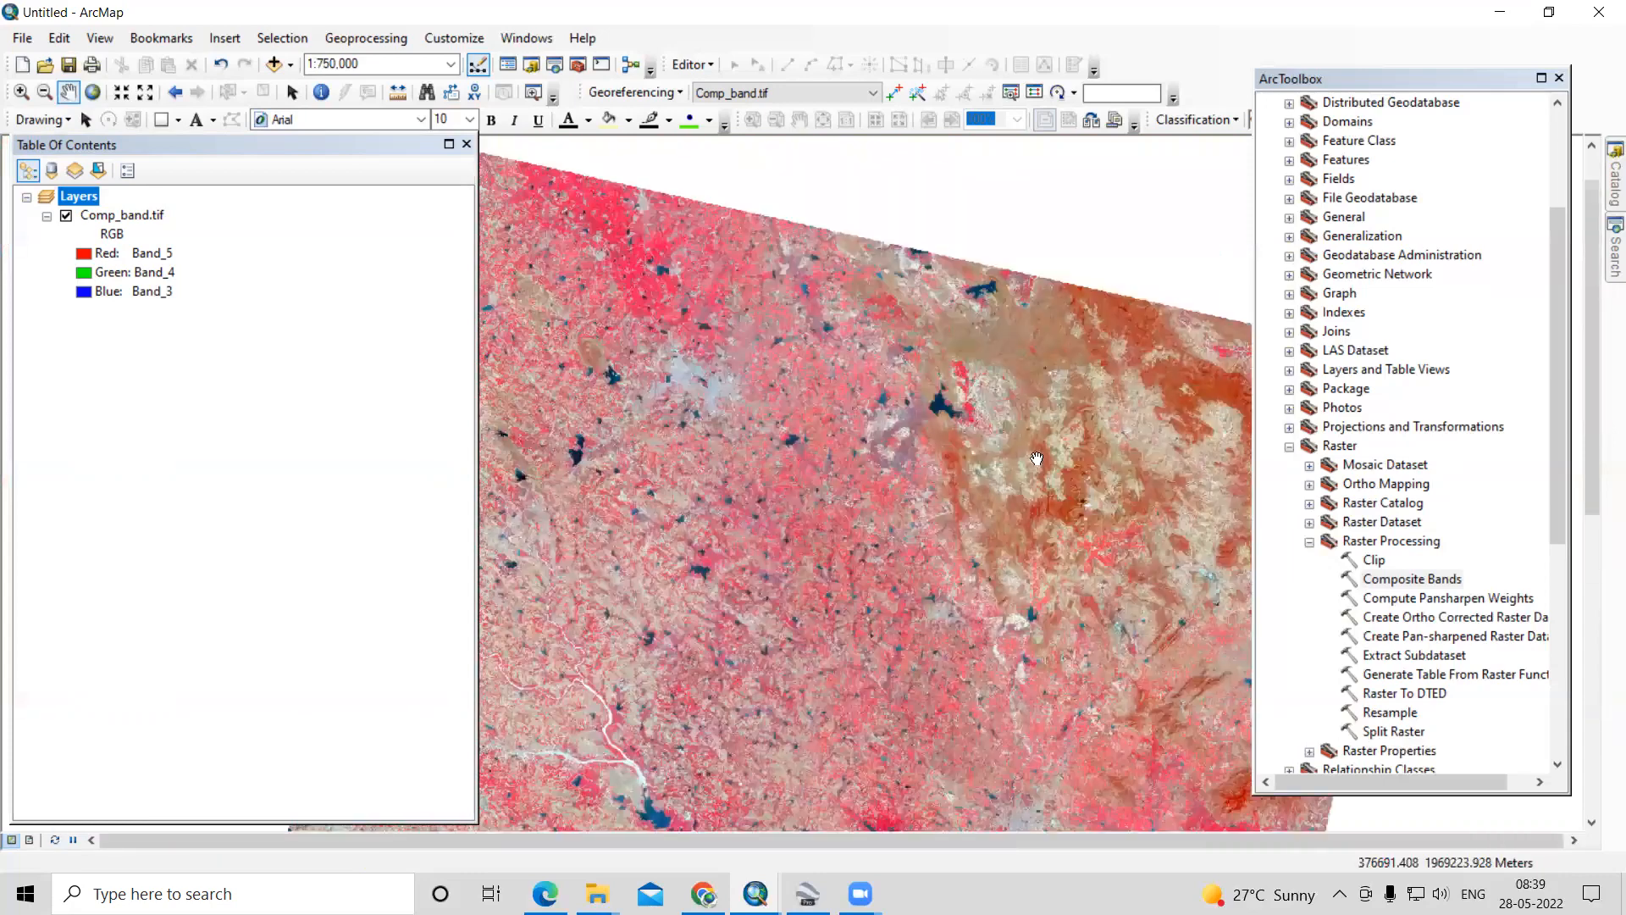
left_click_drag(783, 376, 795, 519)
scroll(707, 300, "down", 2)
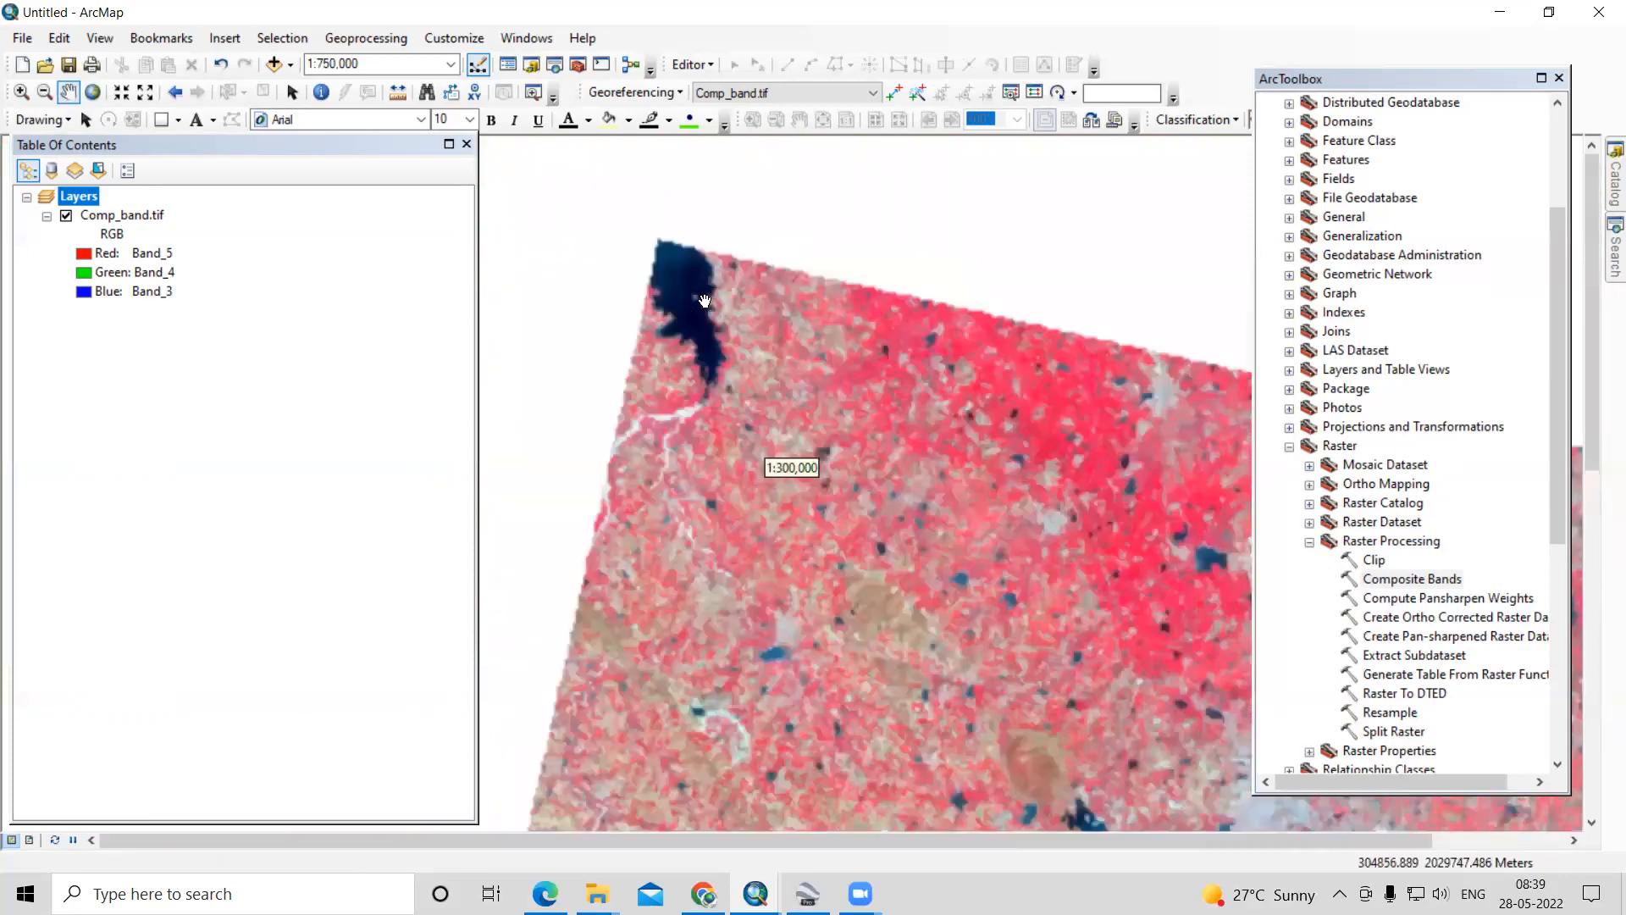
scroll(702, 297, "down", 1)
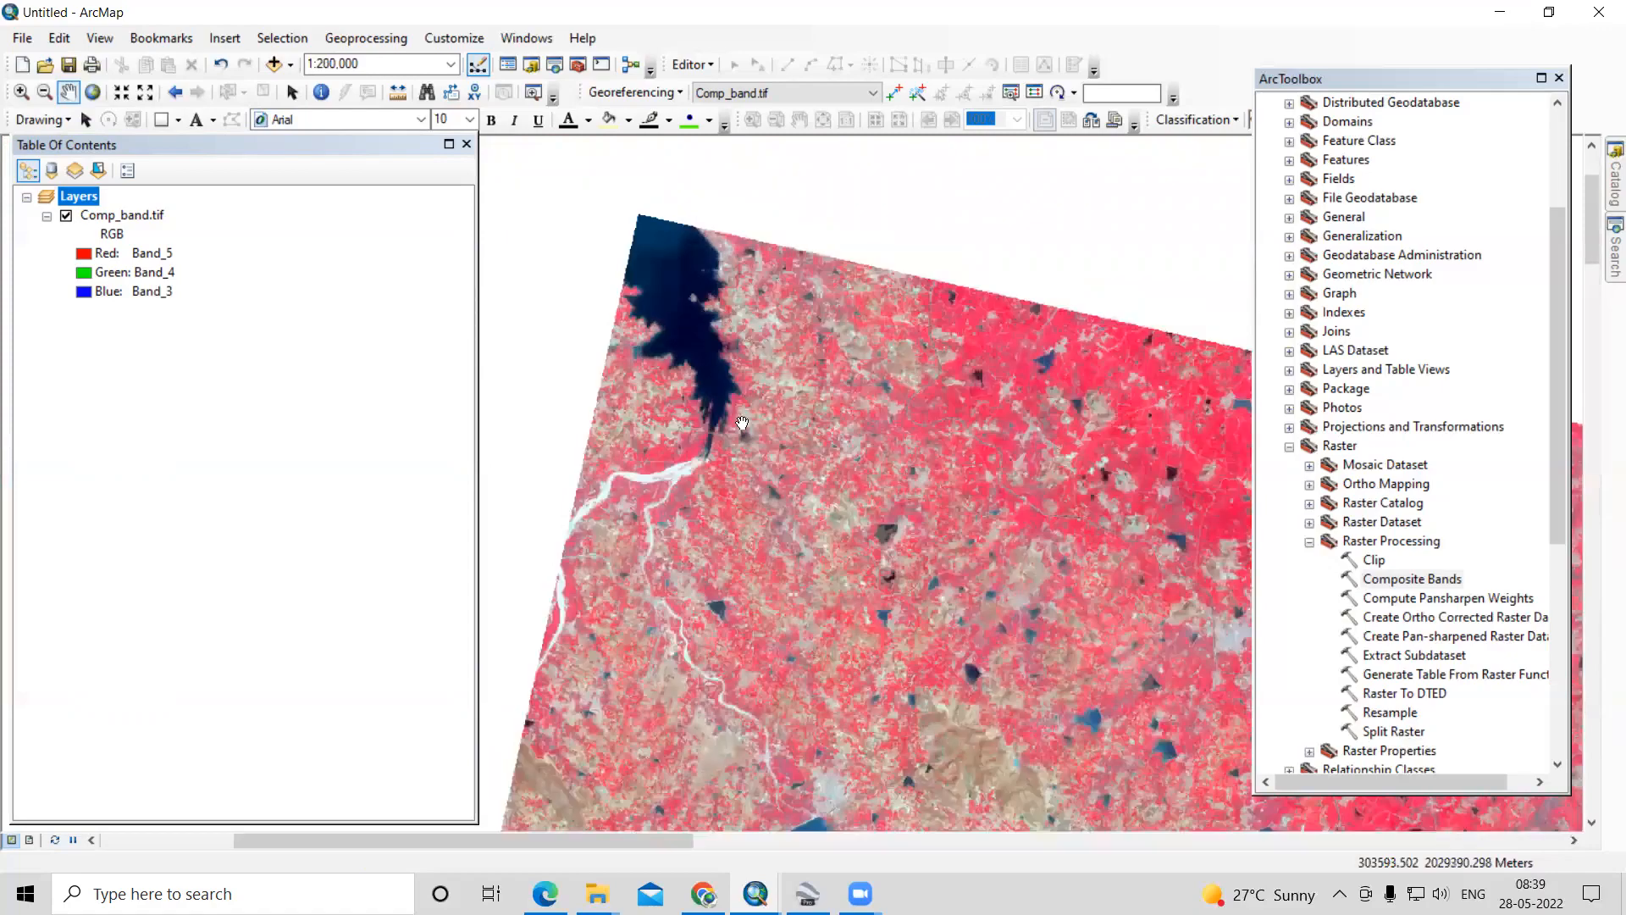
left_click_drag(794, 550, 622, 324)
left_click_drag(849, 595, 730, 363)
left_click_drag(953, 704, 831, 465)
left_click_drag(1019, 479, 648, 586)
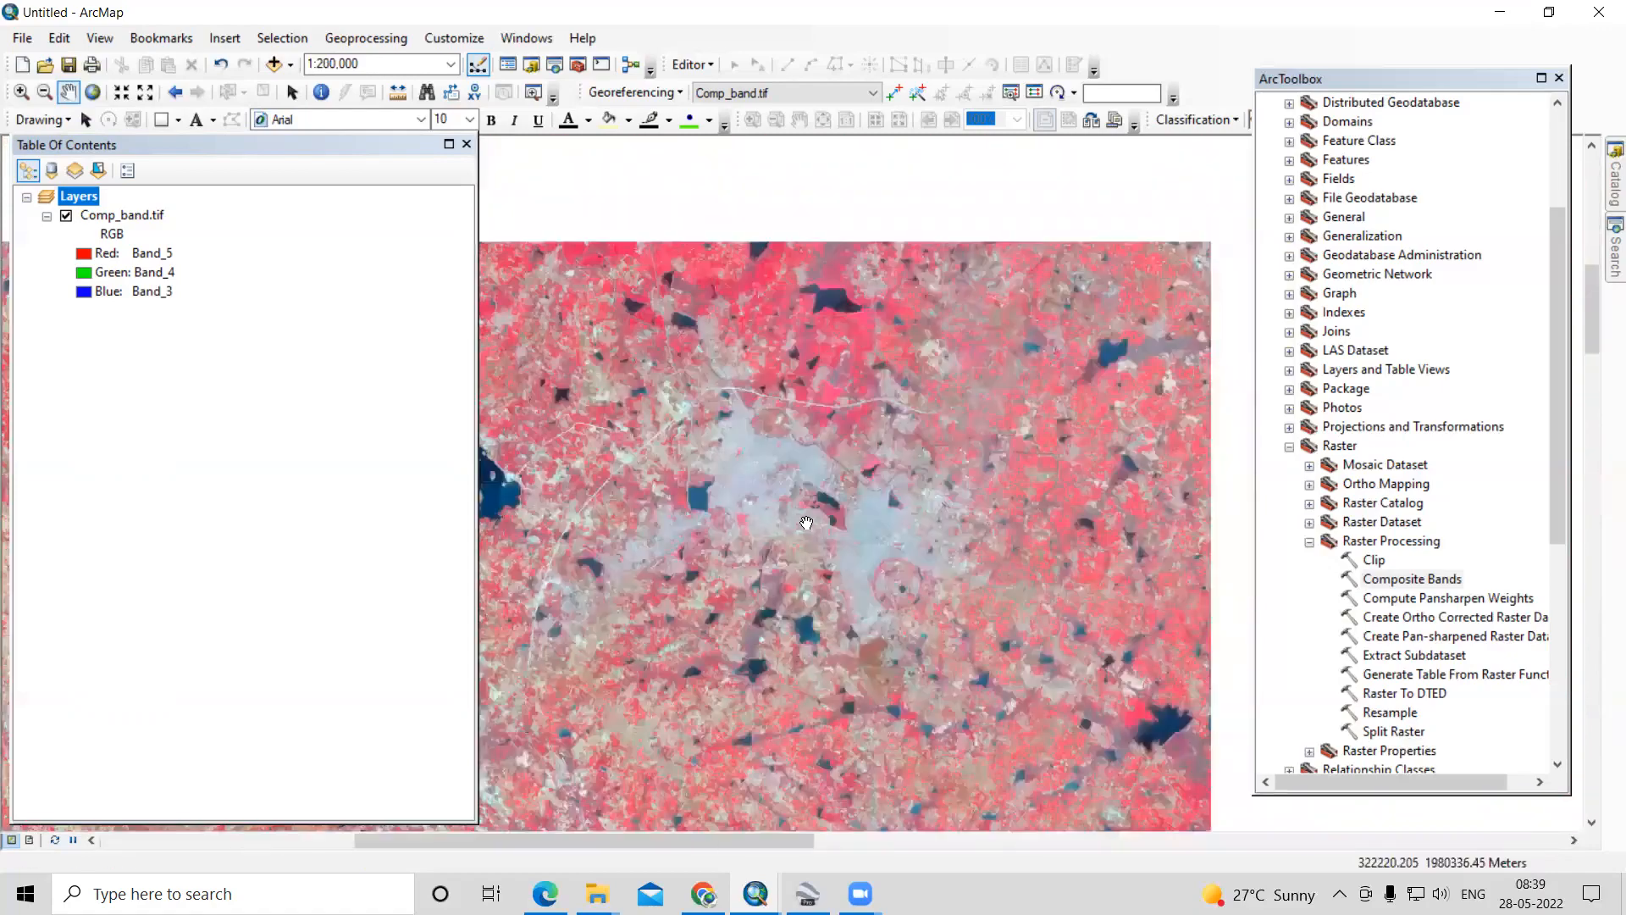
- Examine the large grey built-up area and the smaller settlements and lakes southwest of it in the Comp_band.tif image
scroll(872, 527, "down", 3)
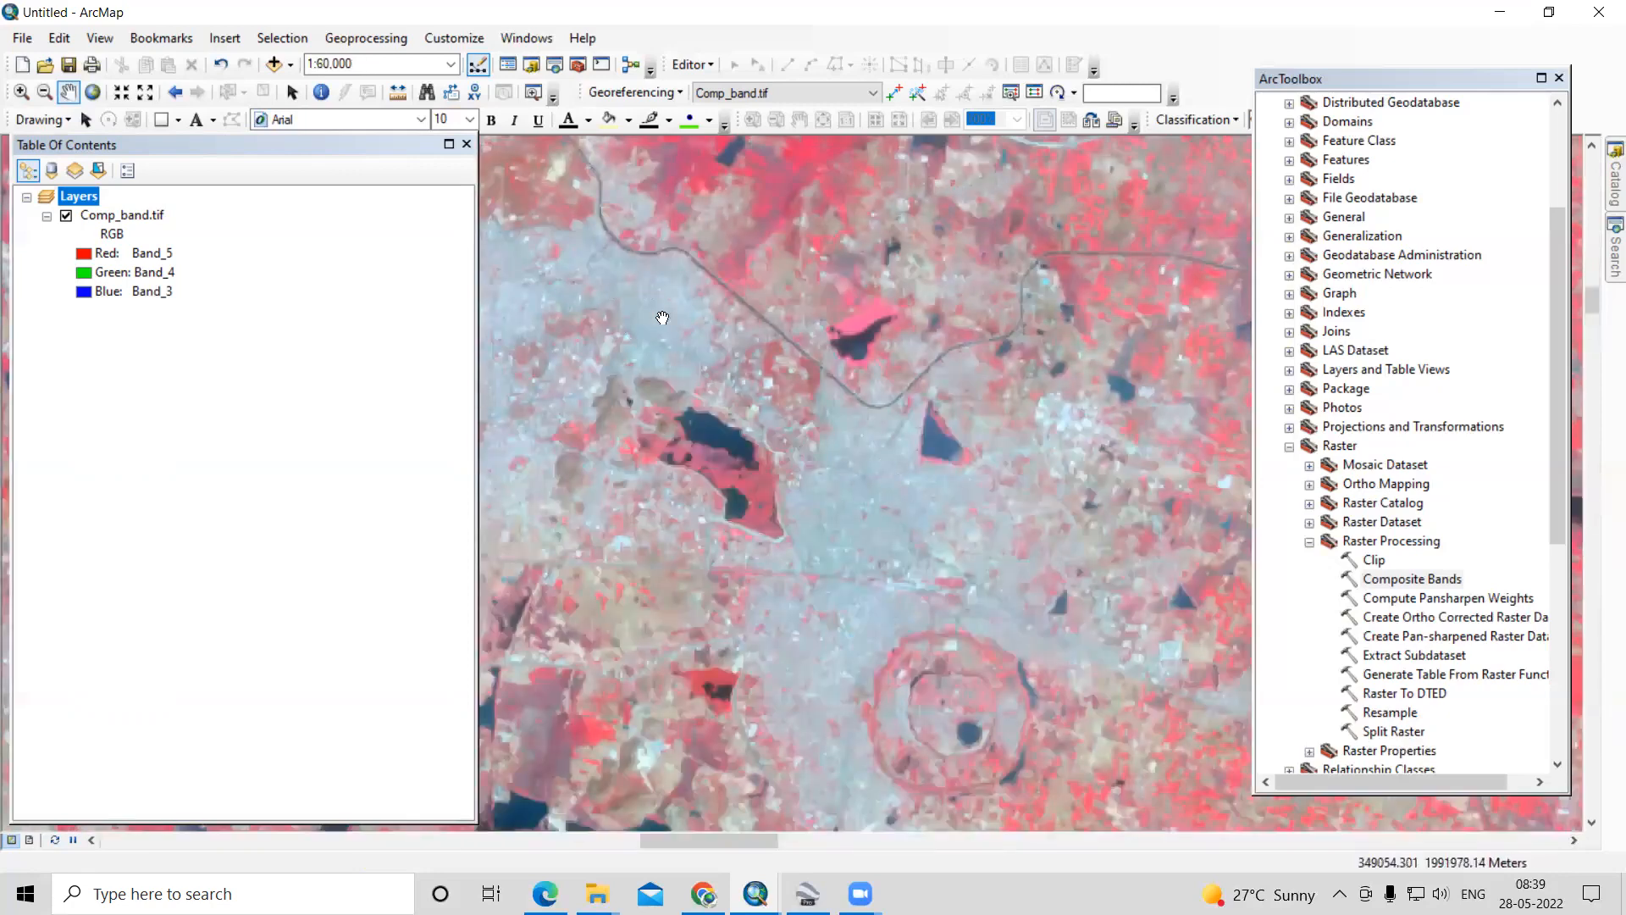
scroll(896, 514, "up", 1)
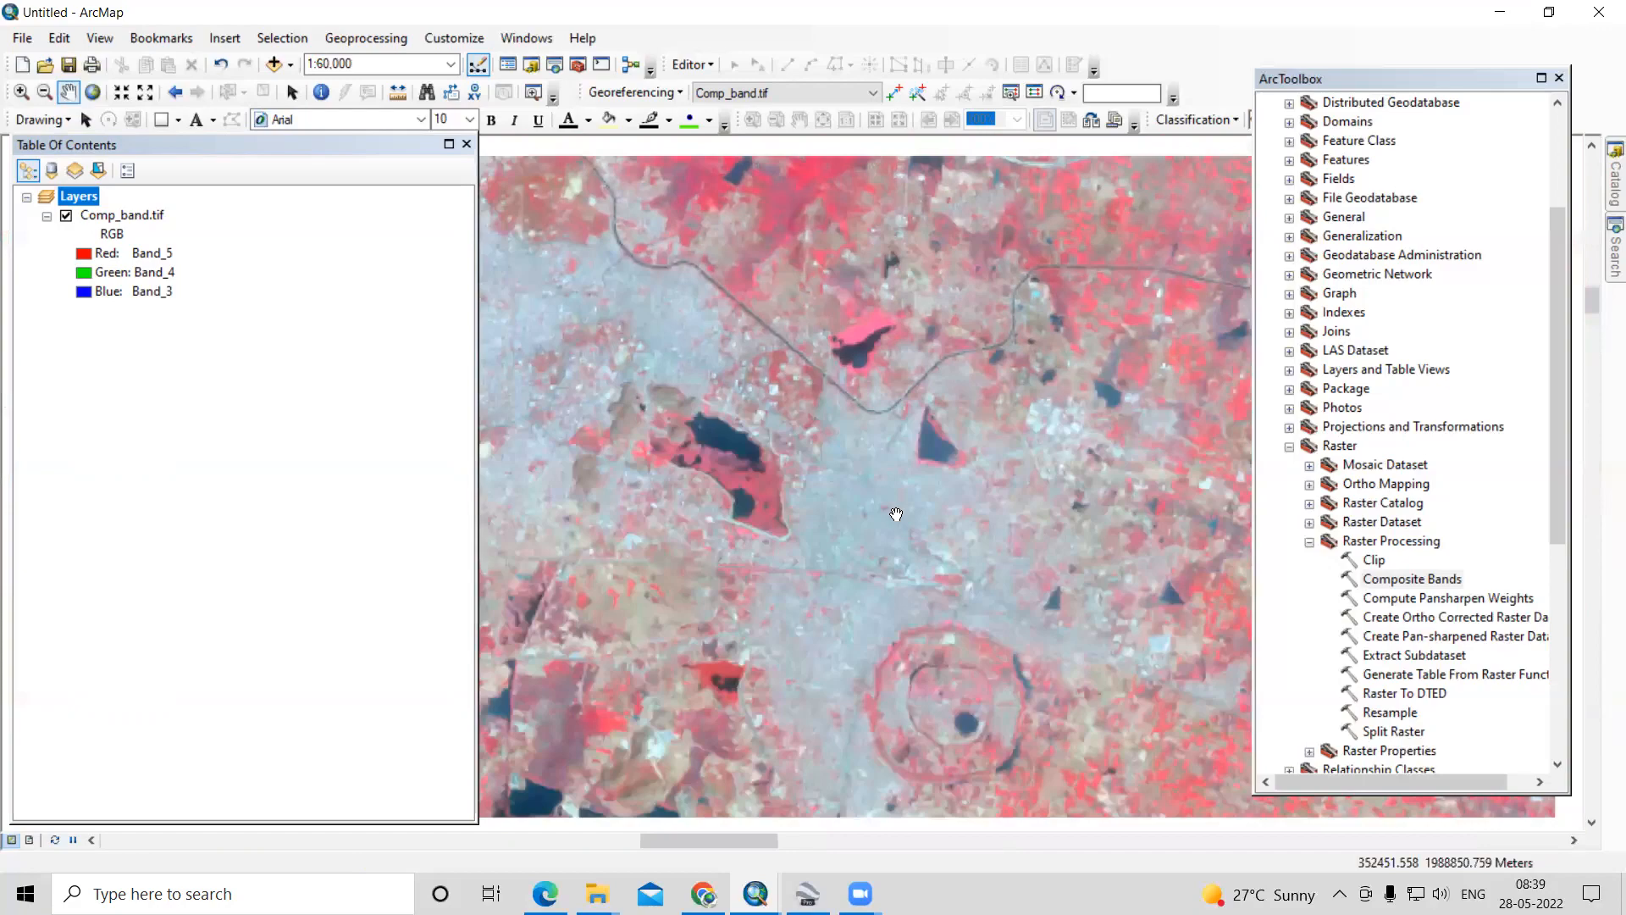
scroll(897, 514, "up", 3)
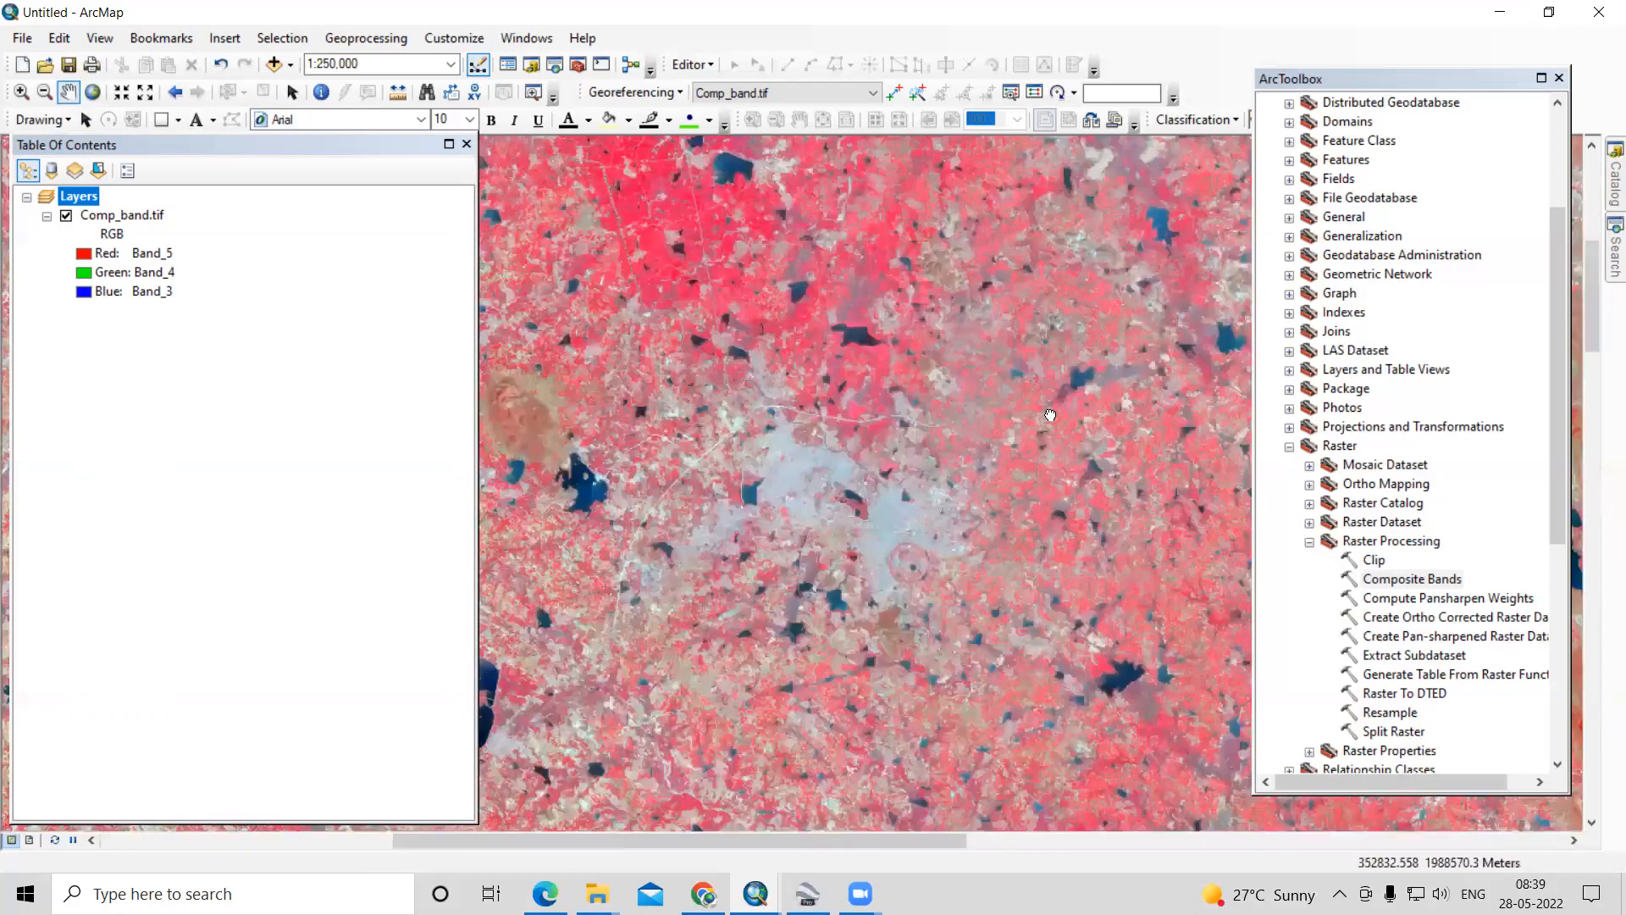
left_click_drag(1050, 415, 1201, 312)
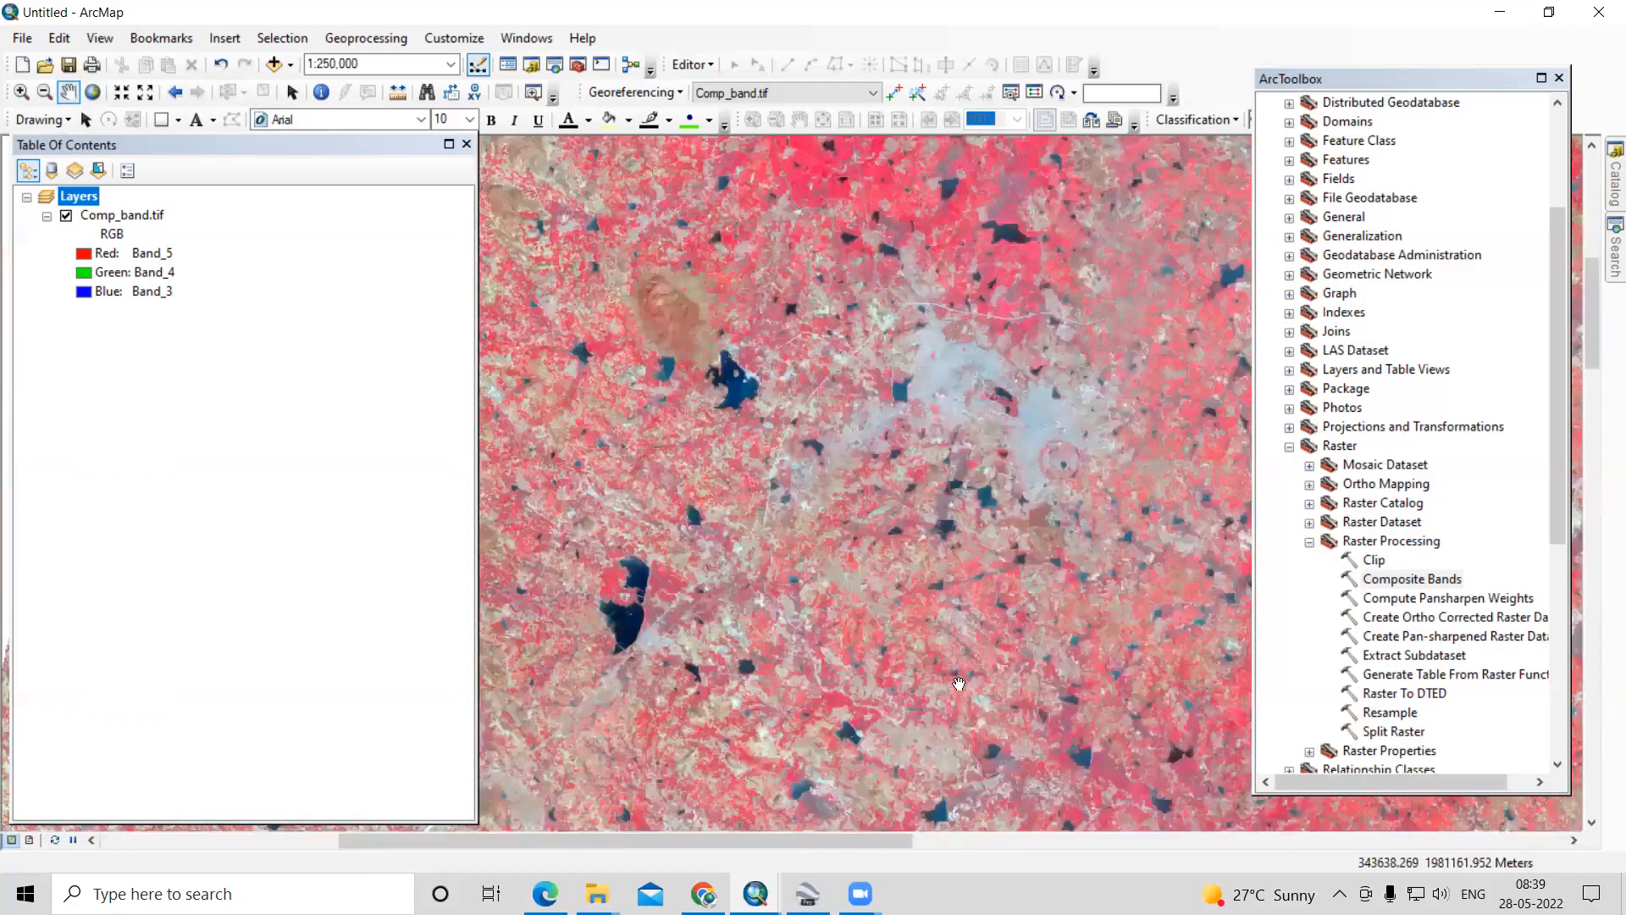
scroll(959, 683, "down", 2)
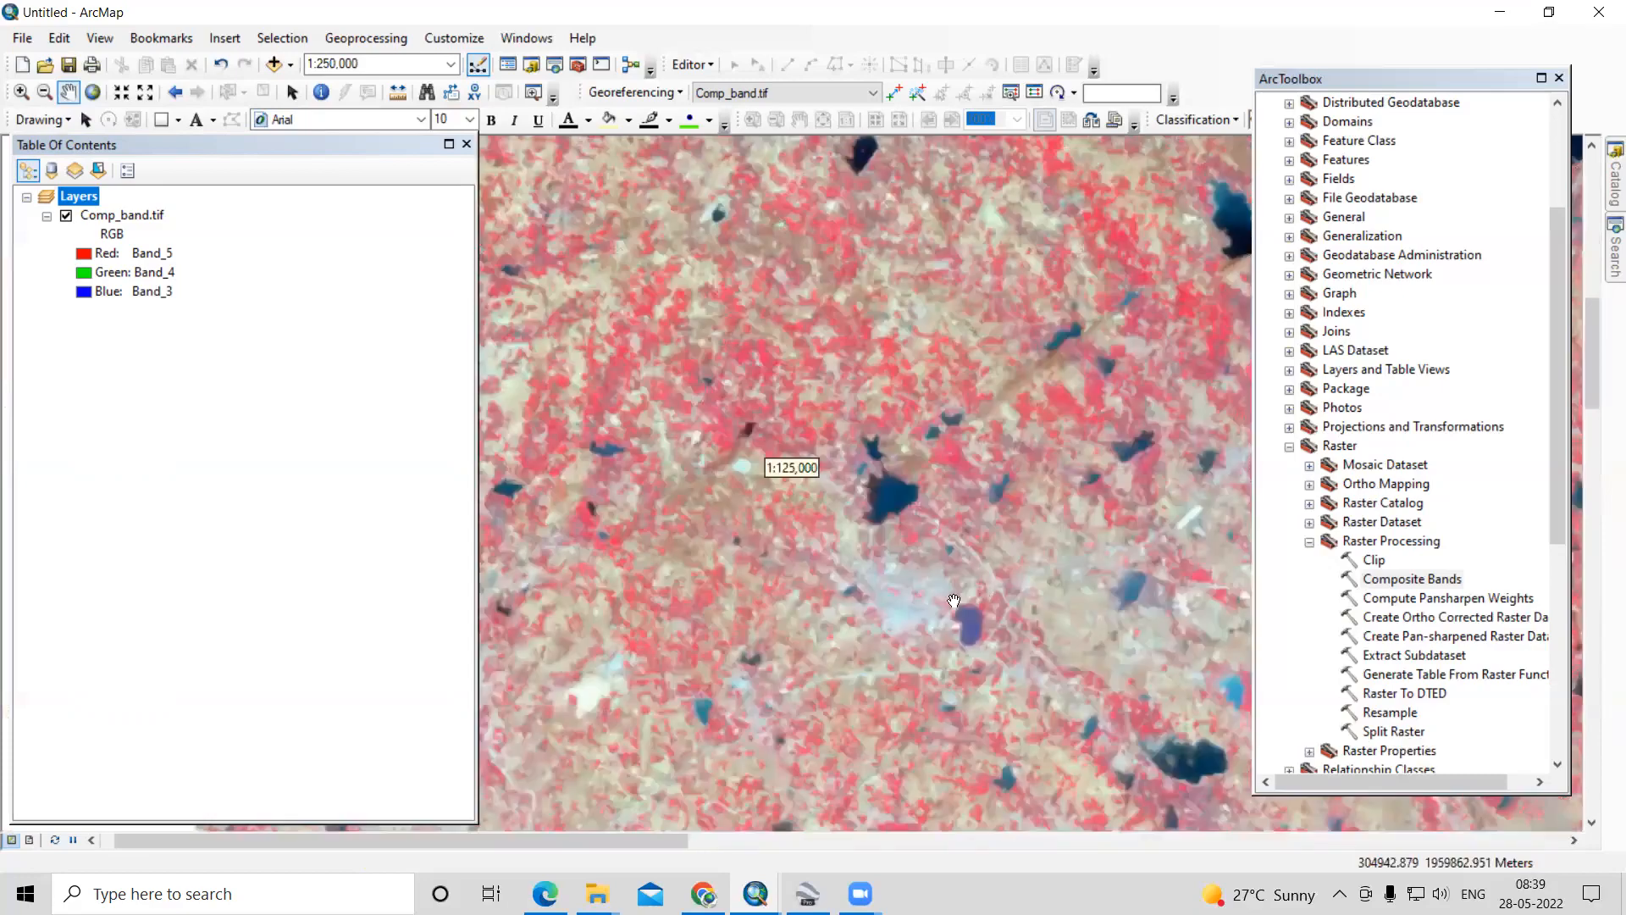
scroll(947, 597, "down", 1)
left_click_drag(970, 508, 576, 714)
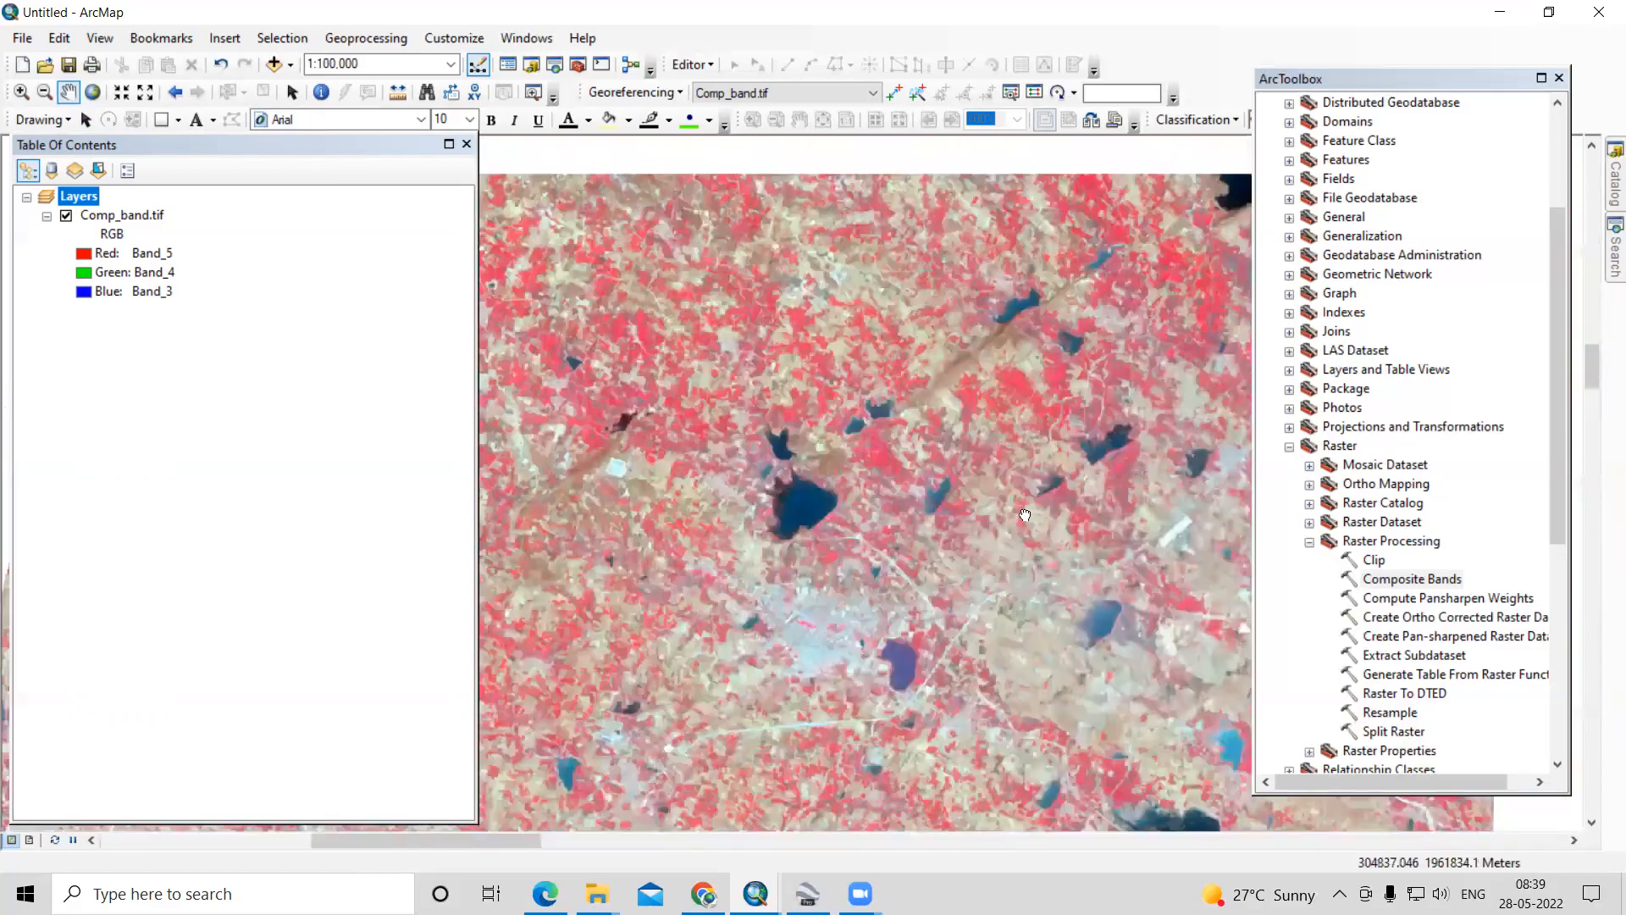
left_click_drag(1025, 514, 1021, 519)
scroll(827, 609, "up", 3)
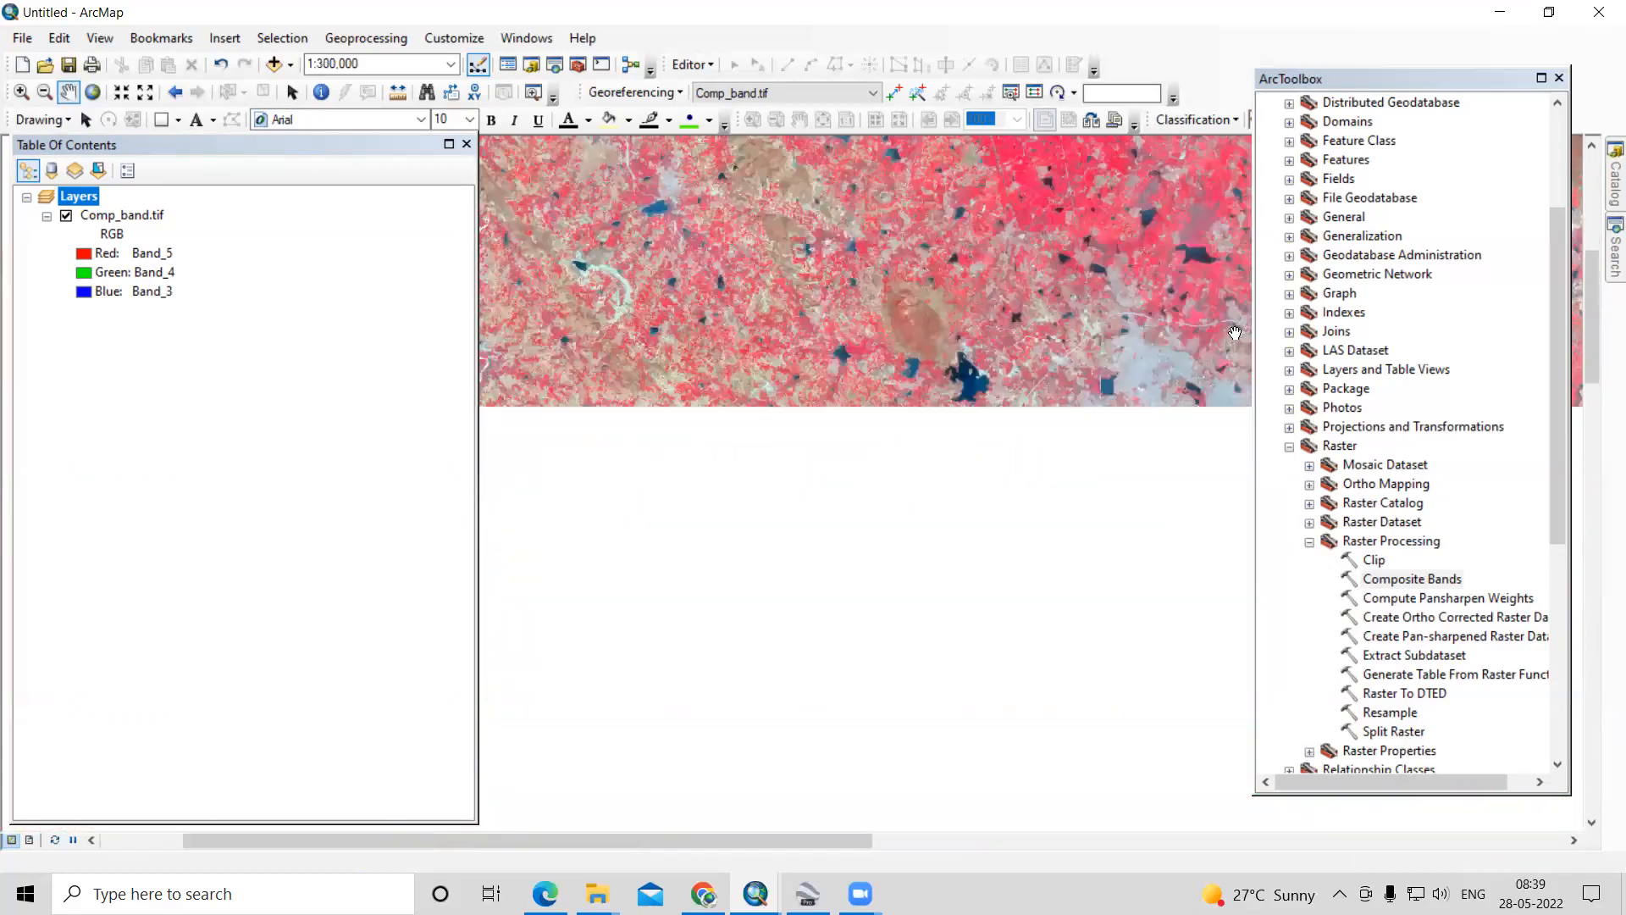
- Move the ArcToolbox window clear of the Image Classification toolbar and open the Training Sample Manager
left_click_drag(1449, 187, 1426, 136)
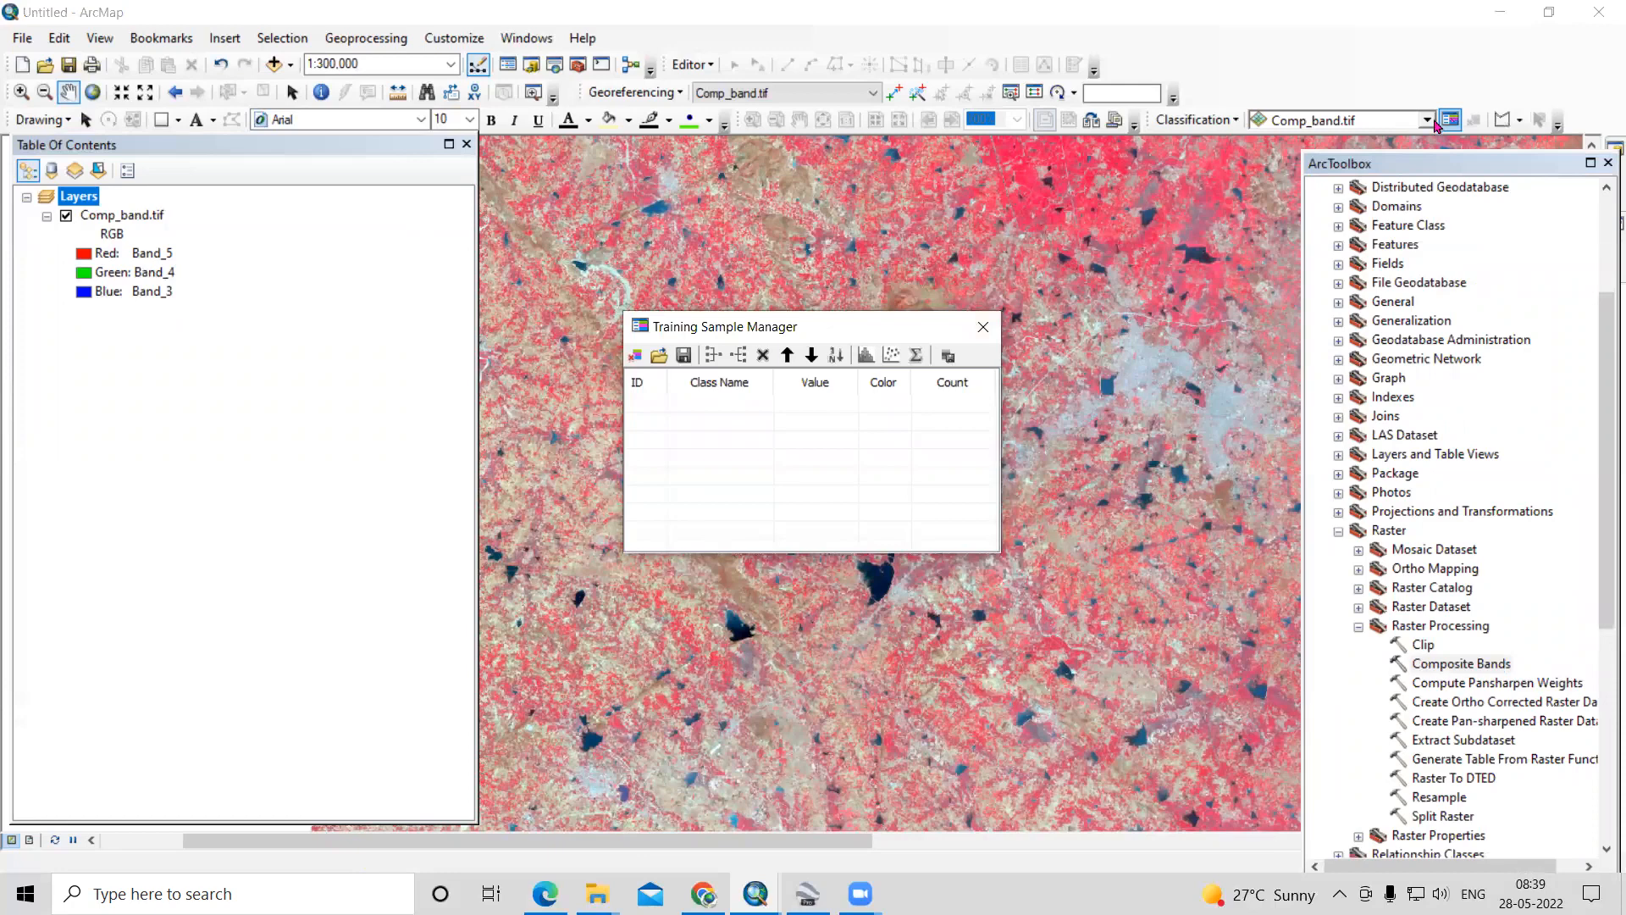
left_click(1184, 119)
left_click(1268, 80)
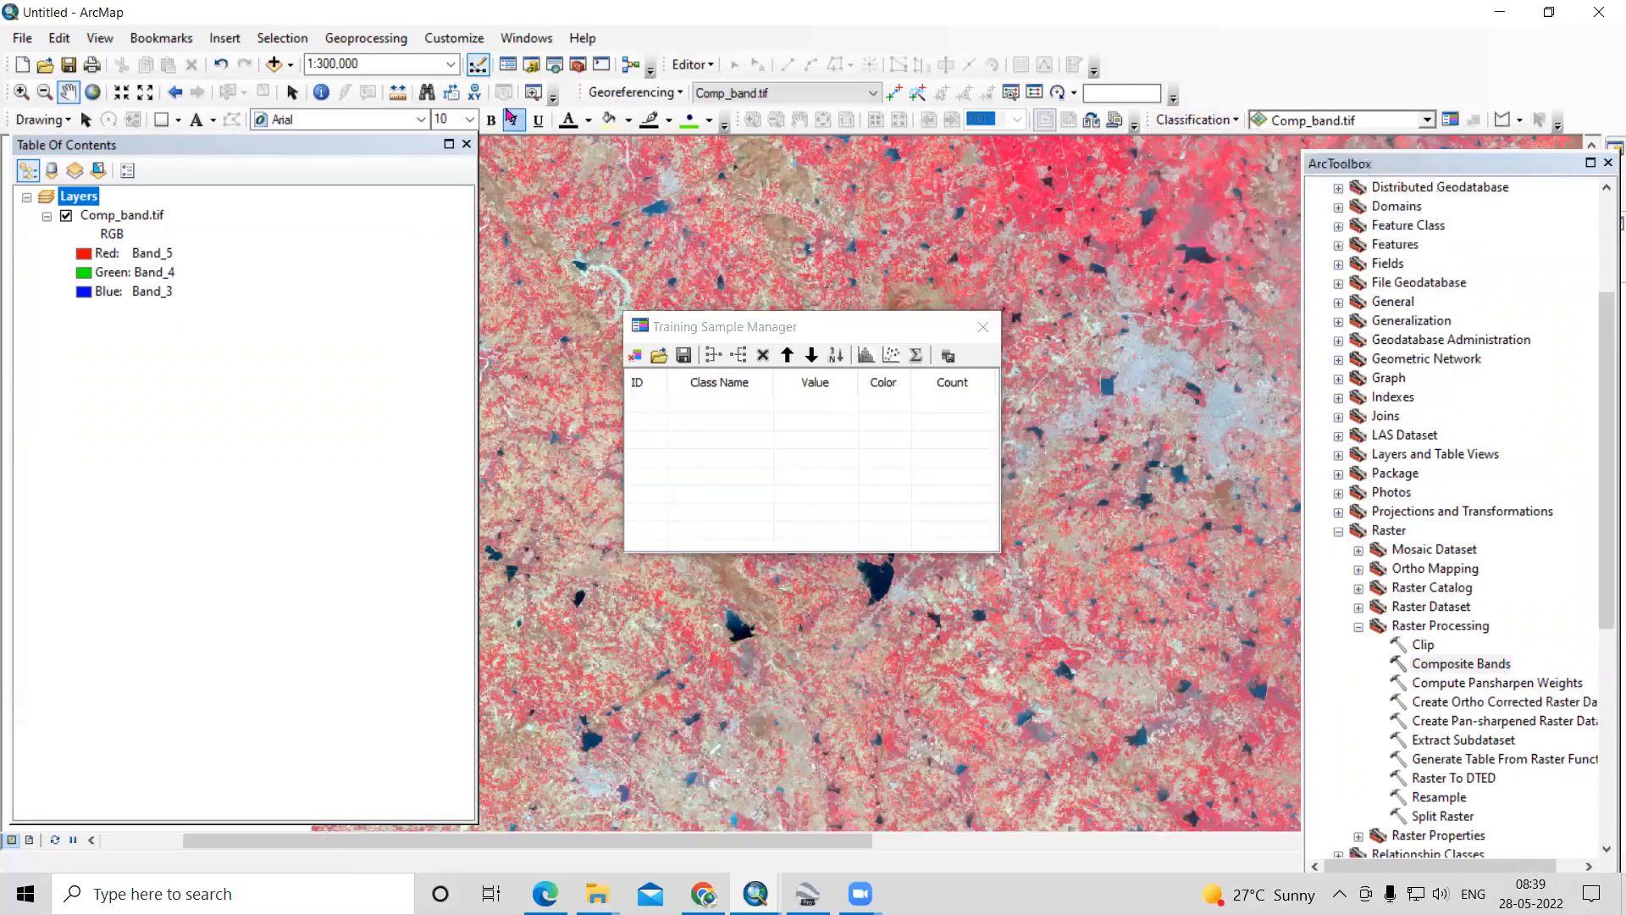
- Check that the Spatial Analyst extension and the Image Classification toolbar are enabled
left_click(455, 38)
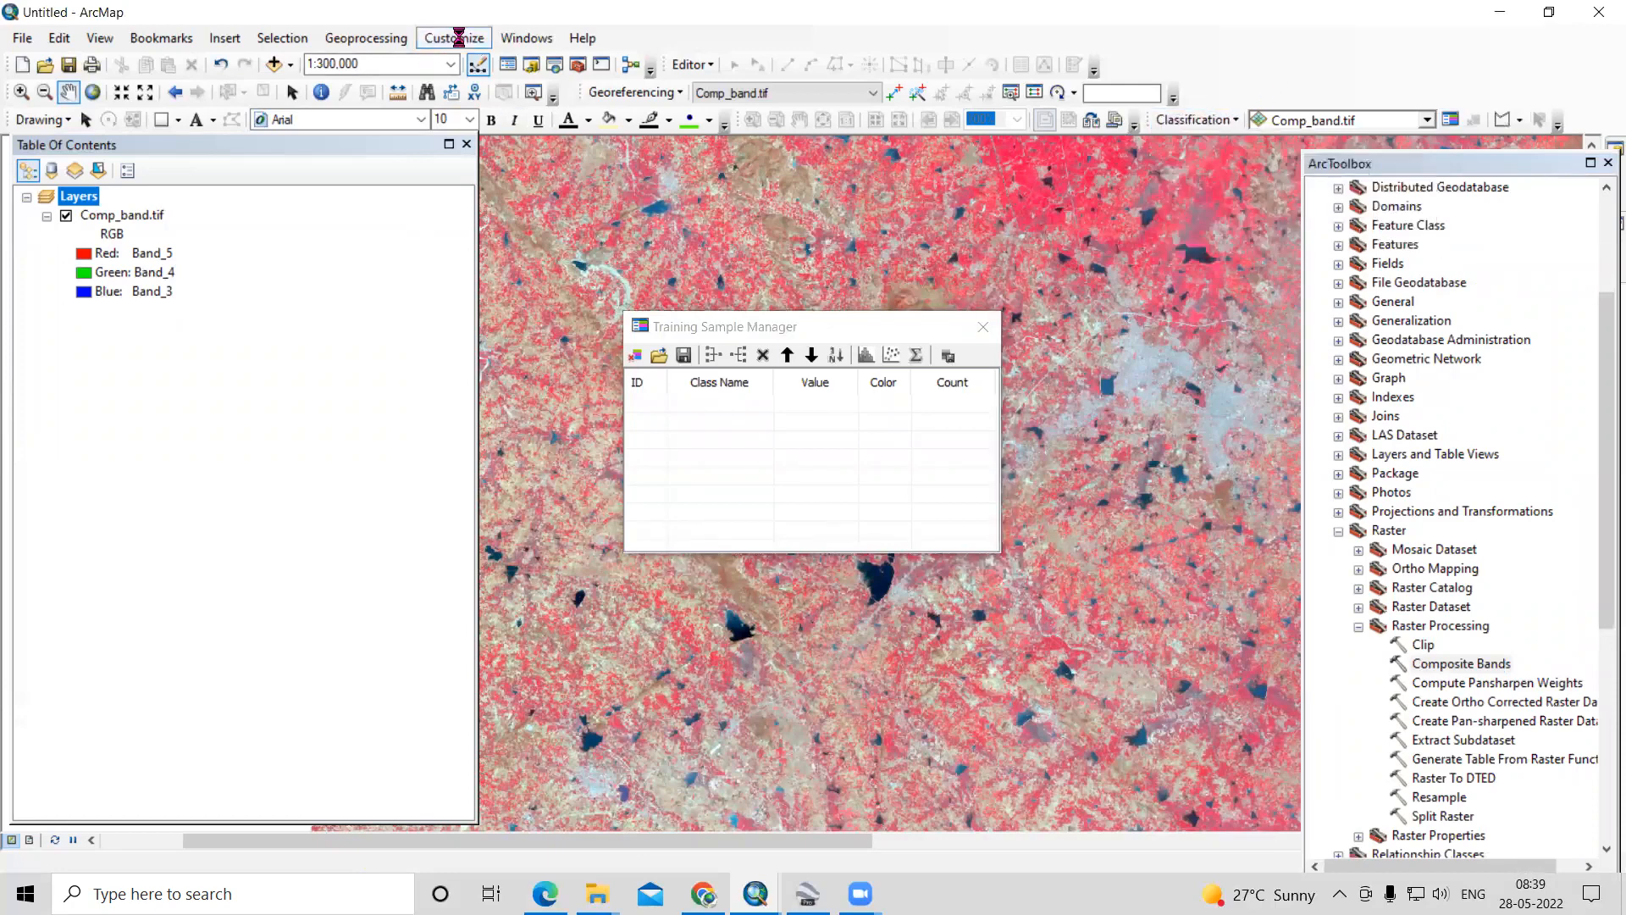
left_click(465, 83)
key("alt+Tab")
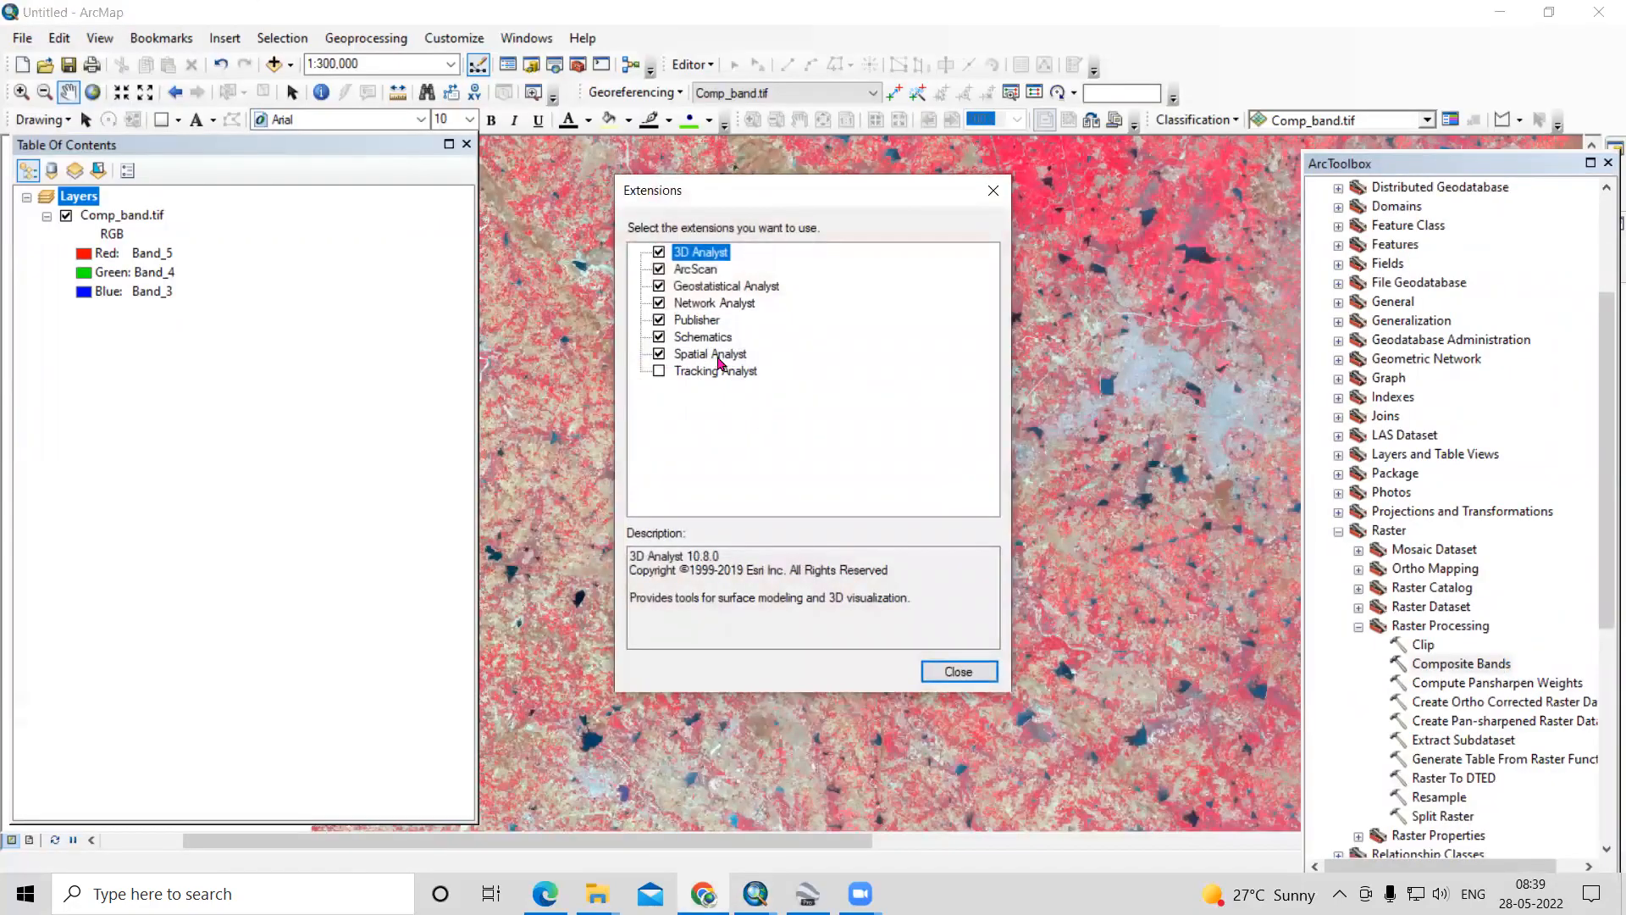
left_click(958, 670)
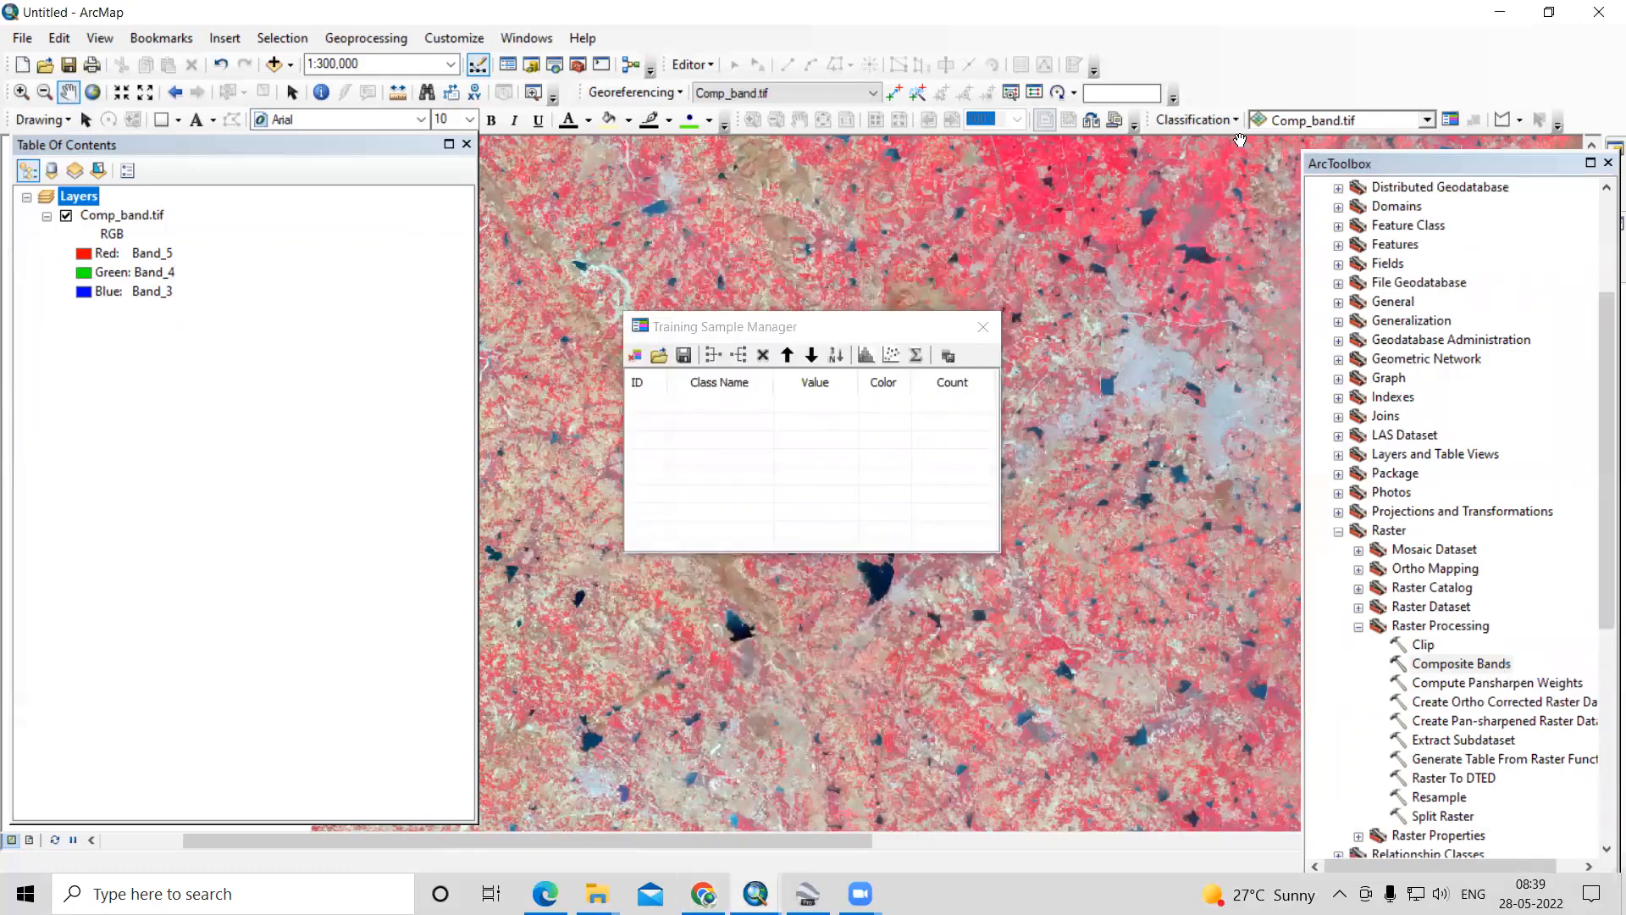
right_click(1338, 61)
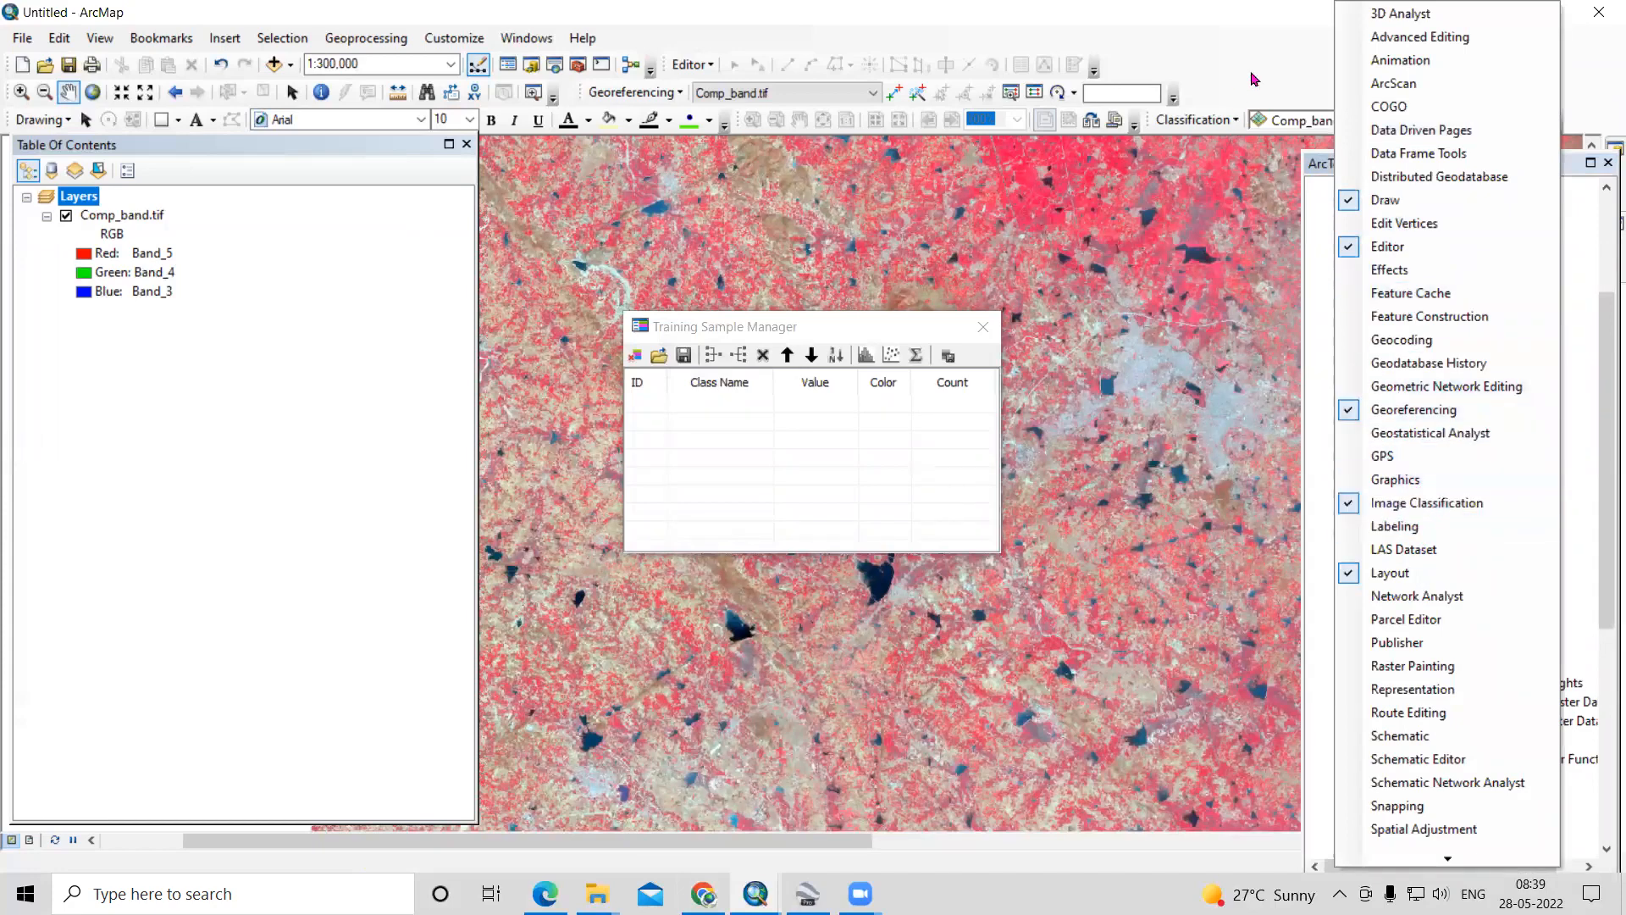
left_click(1182, 121)
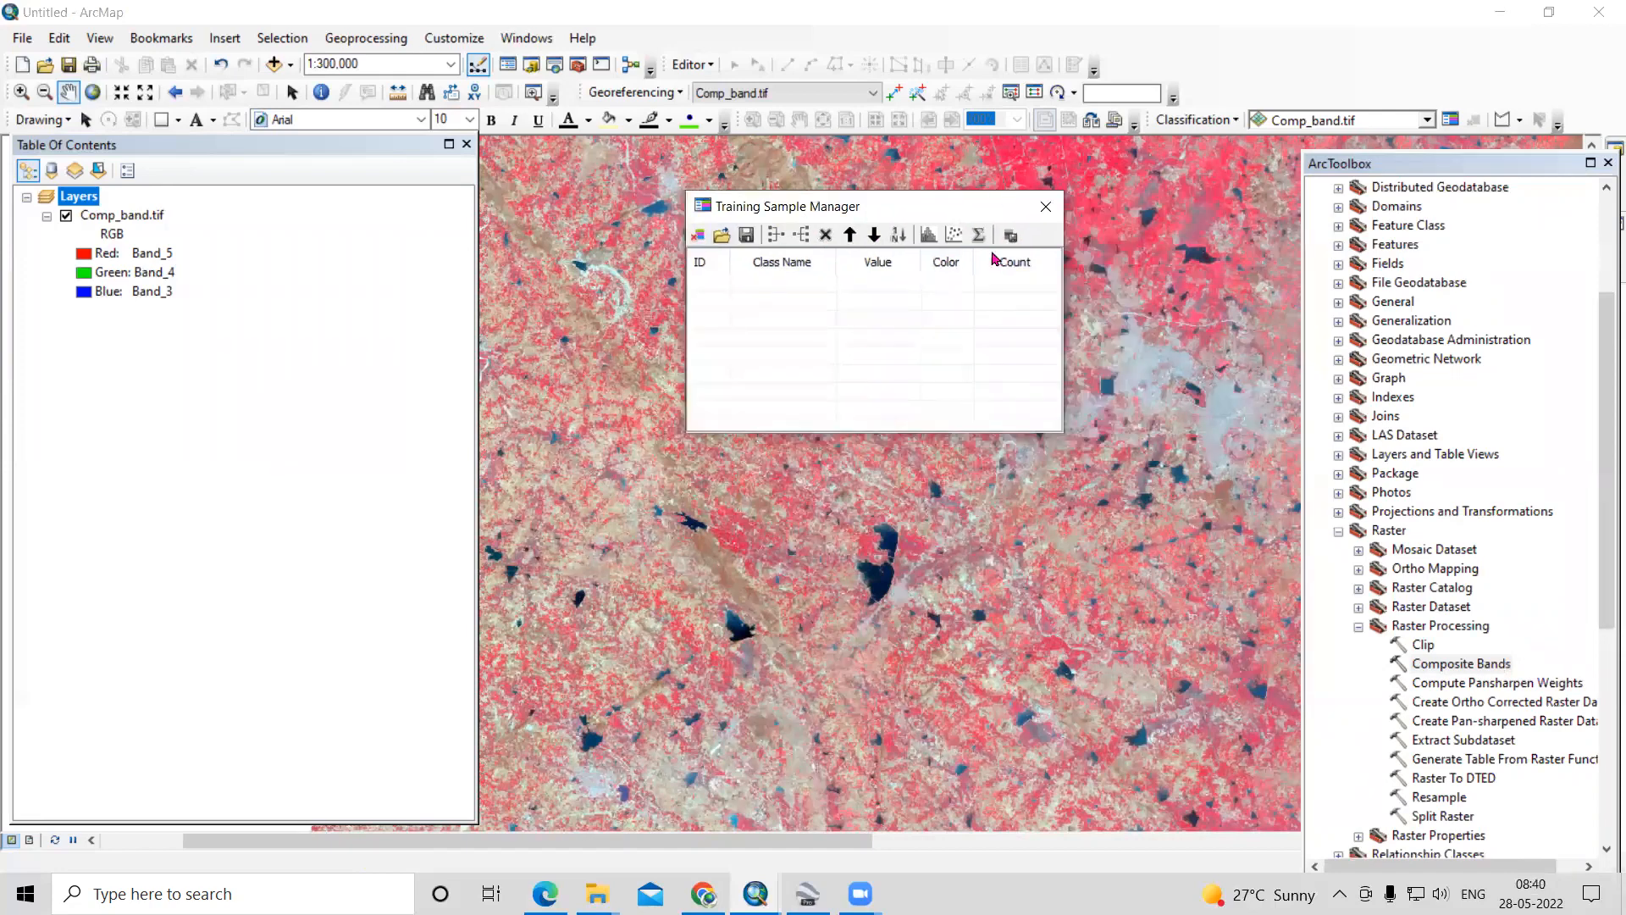
- Draw a small polygon training sample on the grey built-up area north of the curved lake, with the Training Sample Manager moved aside
left_click(1521, 120)
left_click(1540, 138)
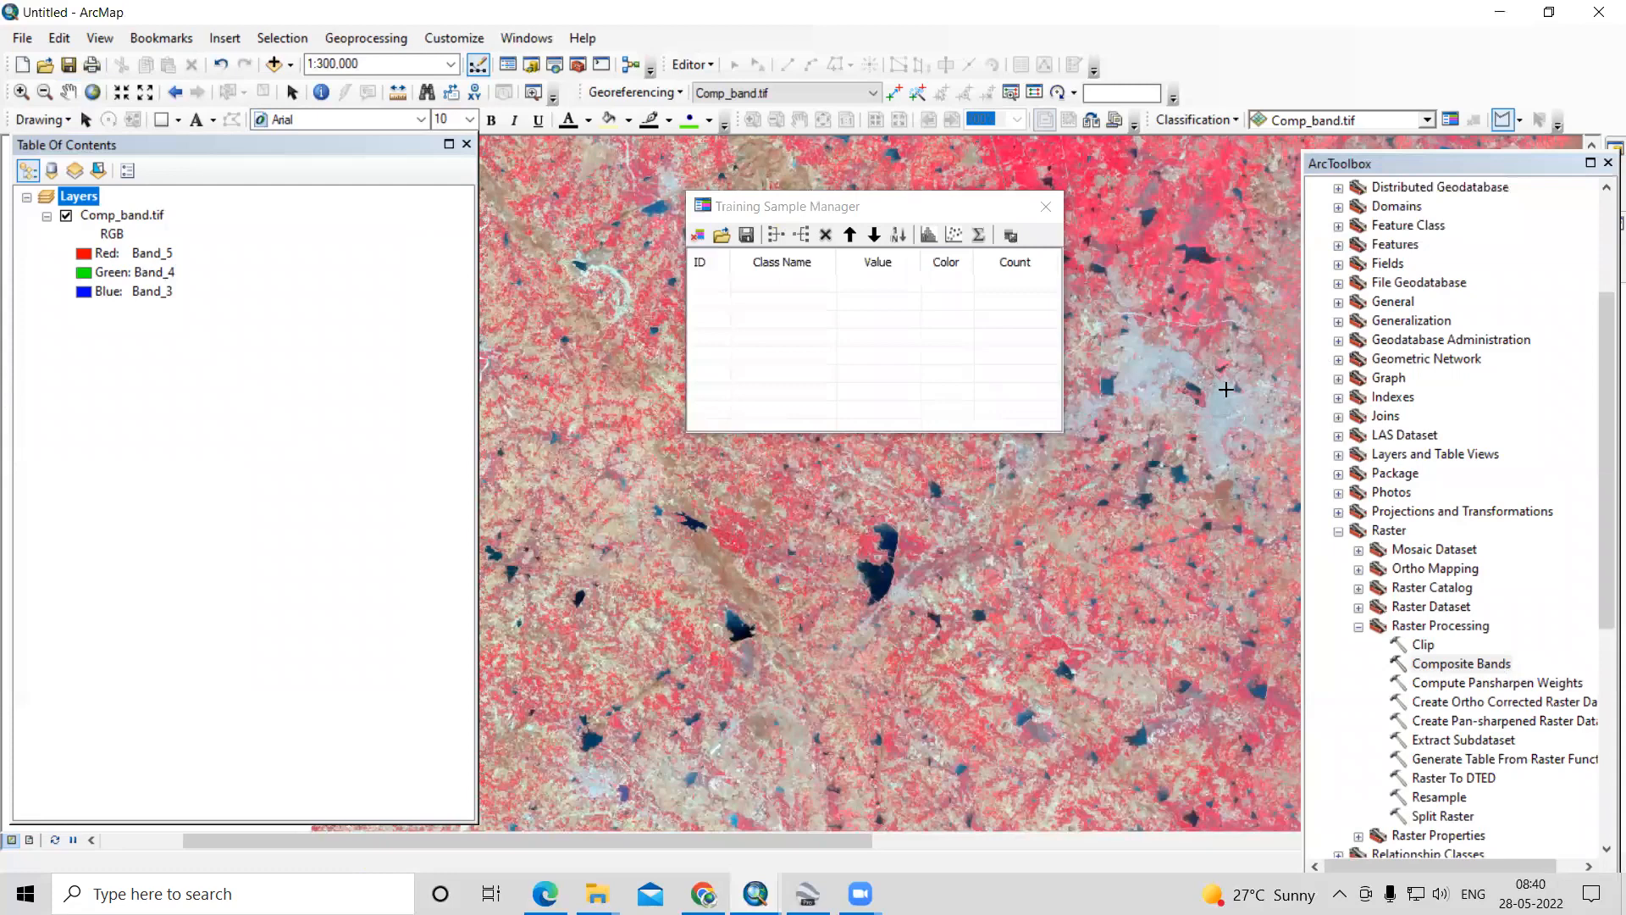
scroll(1197, 361, "up", 5)
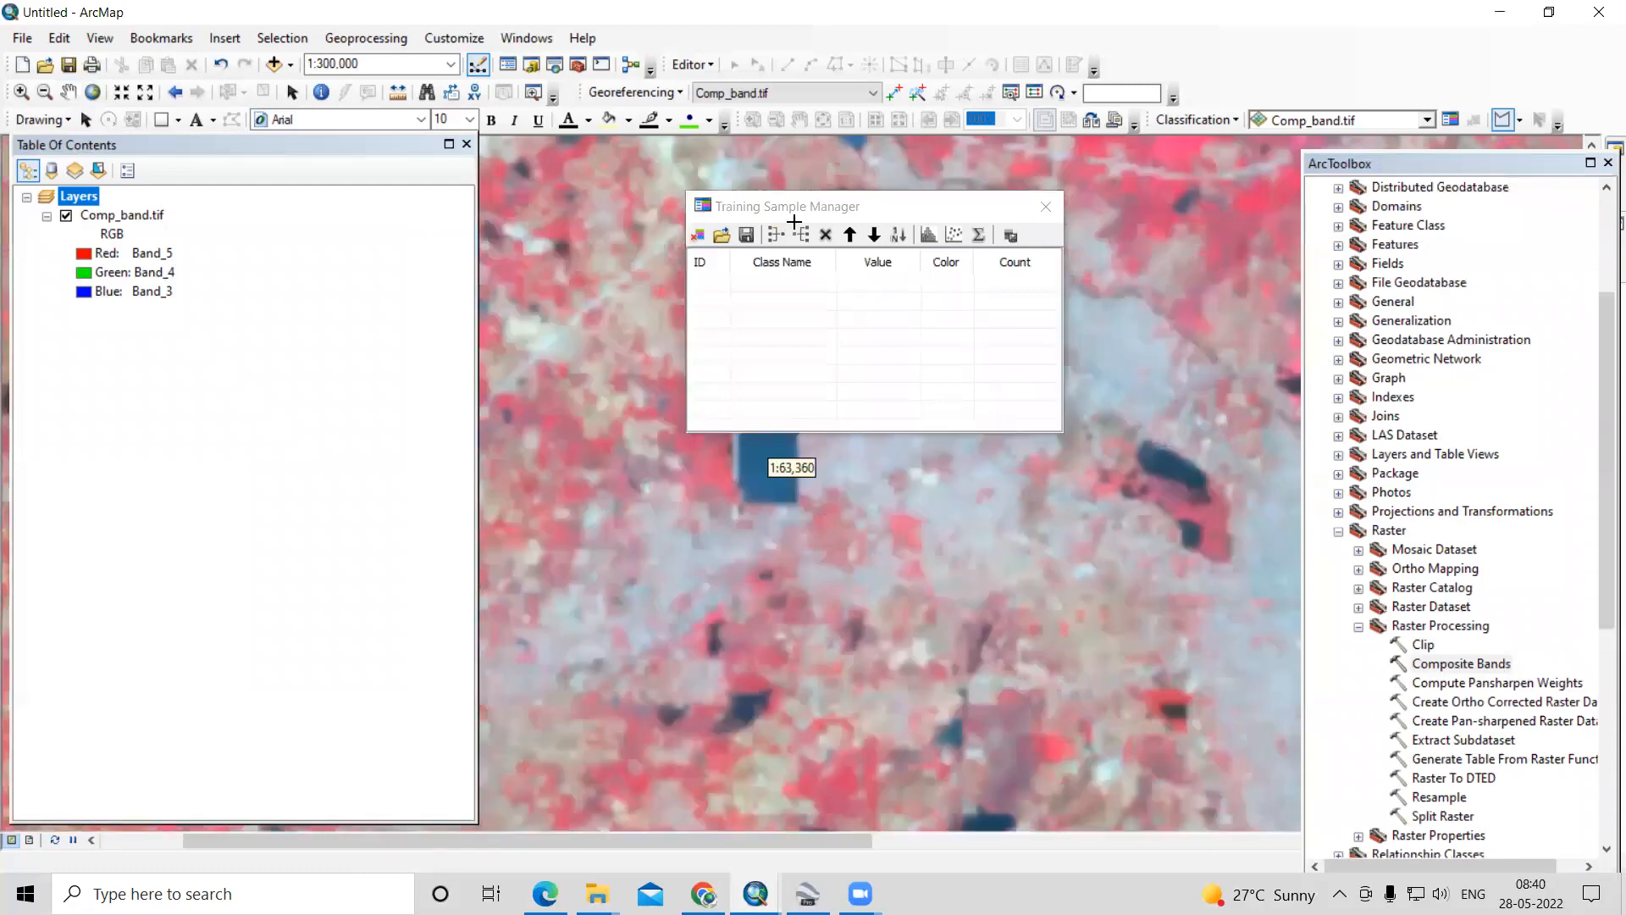
left_click_drag(843, 208, 593, 184)
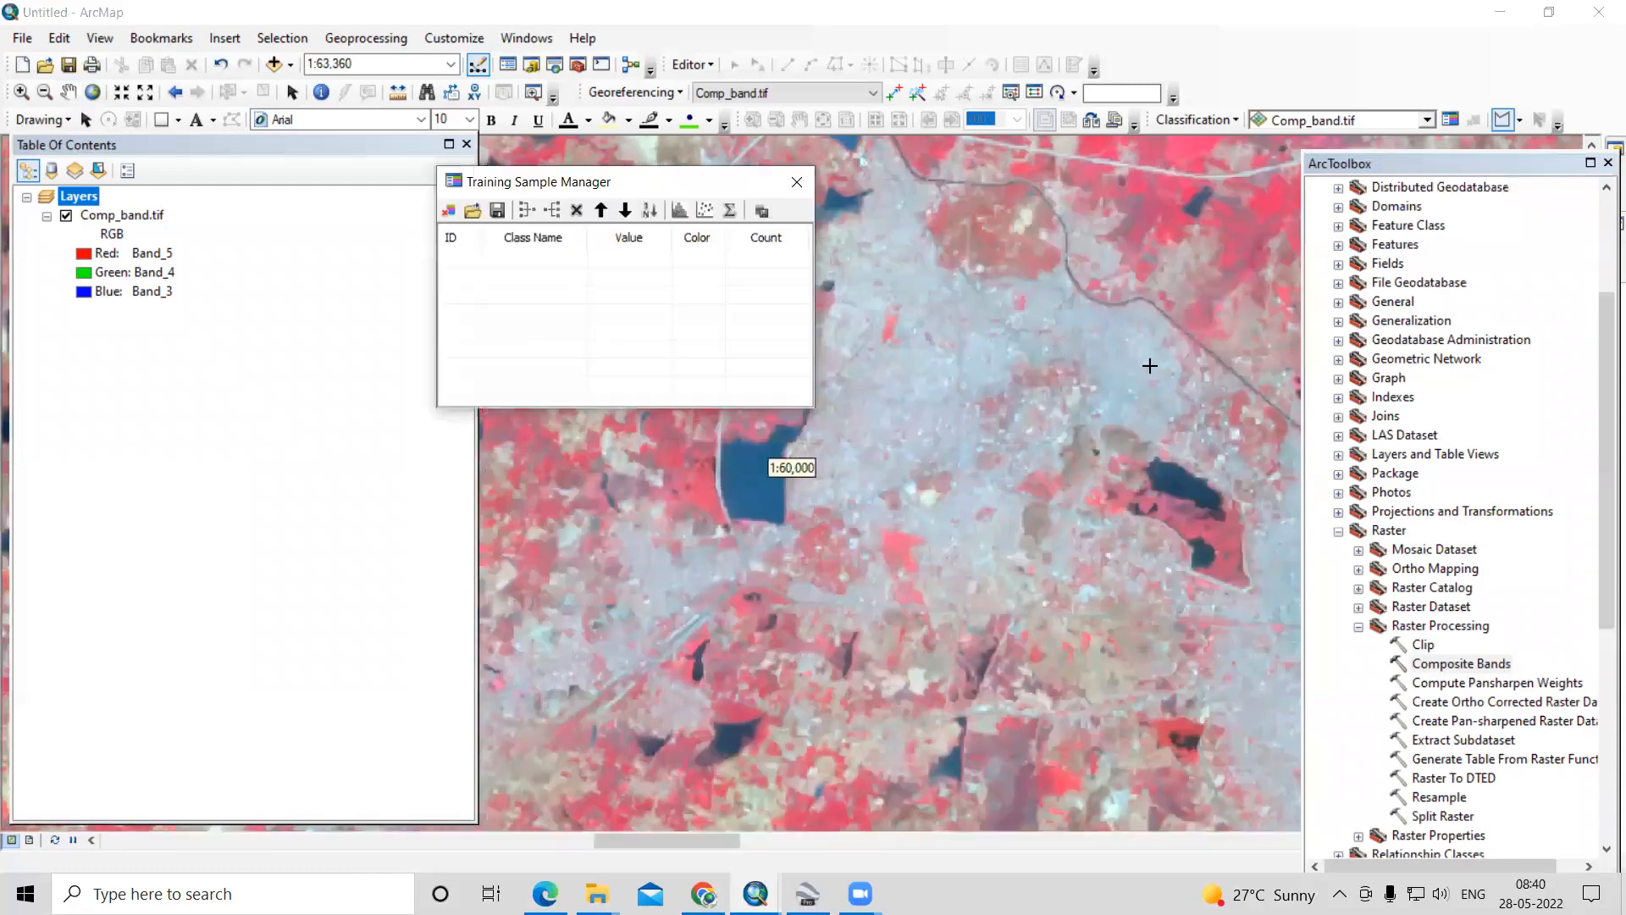
left_click(1113, 359)
left_click(1139, 357)
left_click(1141, 367)
double_click(1125, 372)
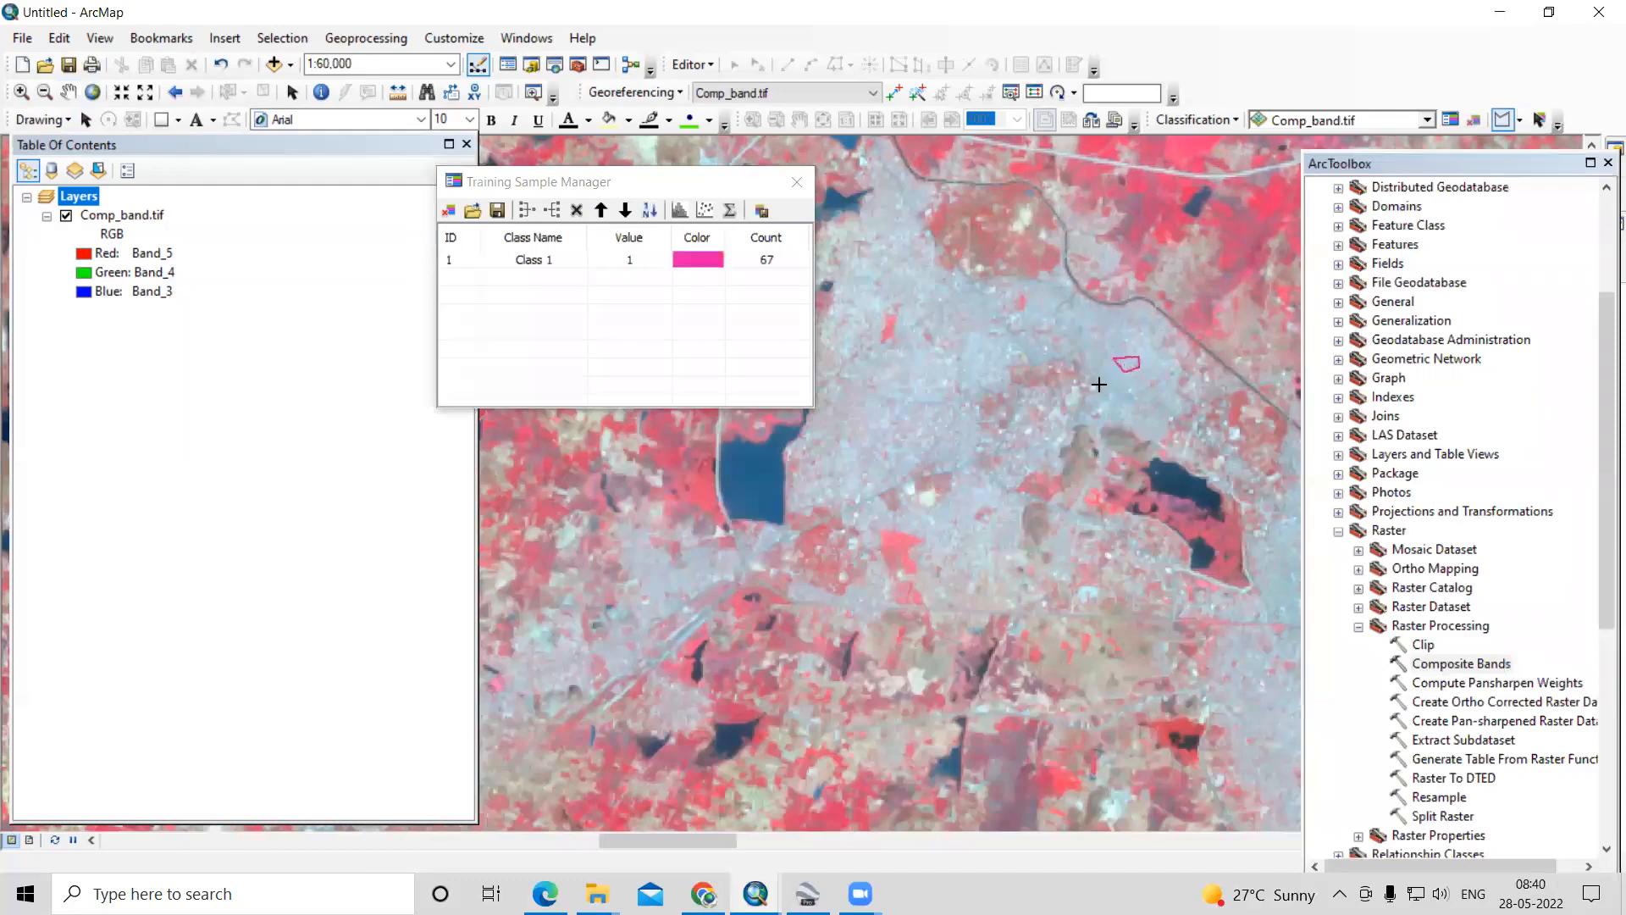
- Draw a second polygon training sample on the built-up area west of the first sample
left_click(985, 339)
left_click(994, 354)
double_click(977, 374)
- Draw a third small polygon training sample on the built-up area between the curved lake and the triangular lake
scroll(754, 507, "down", 1)
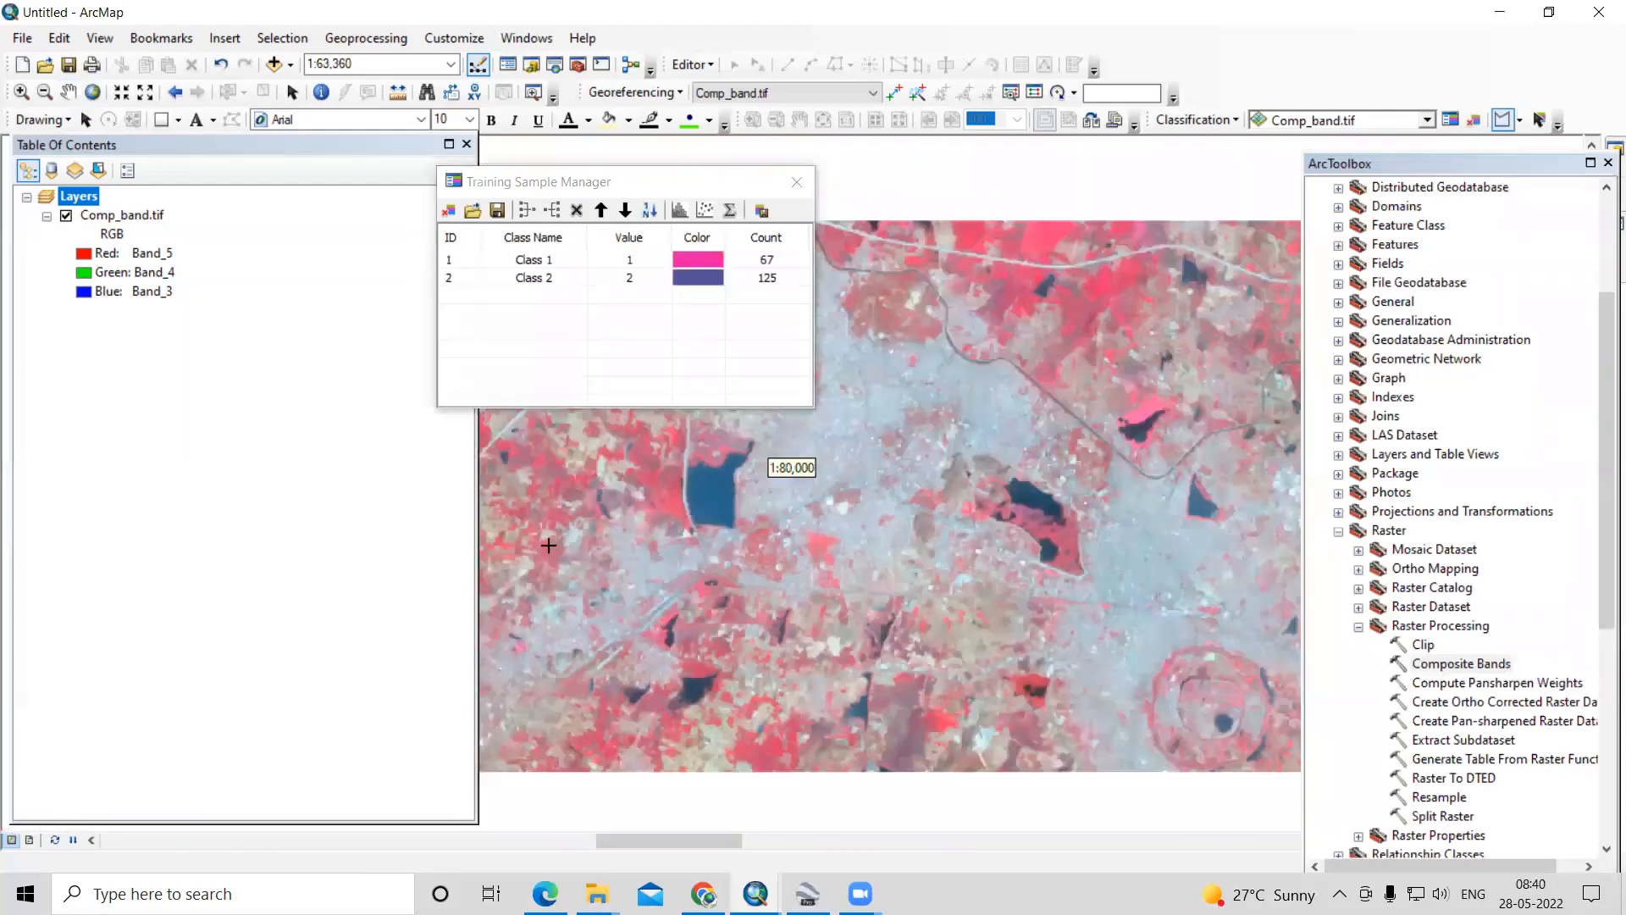
scroll(847, 550, "down", 2)
scroll(928, 562, "up", 2)
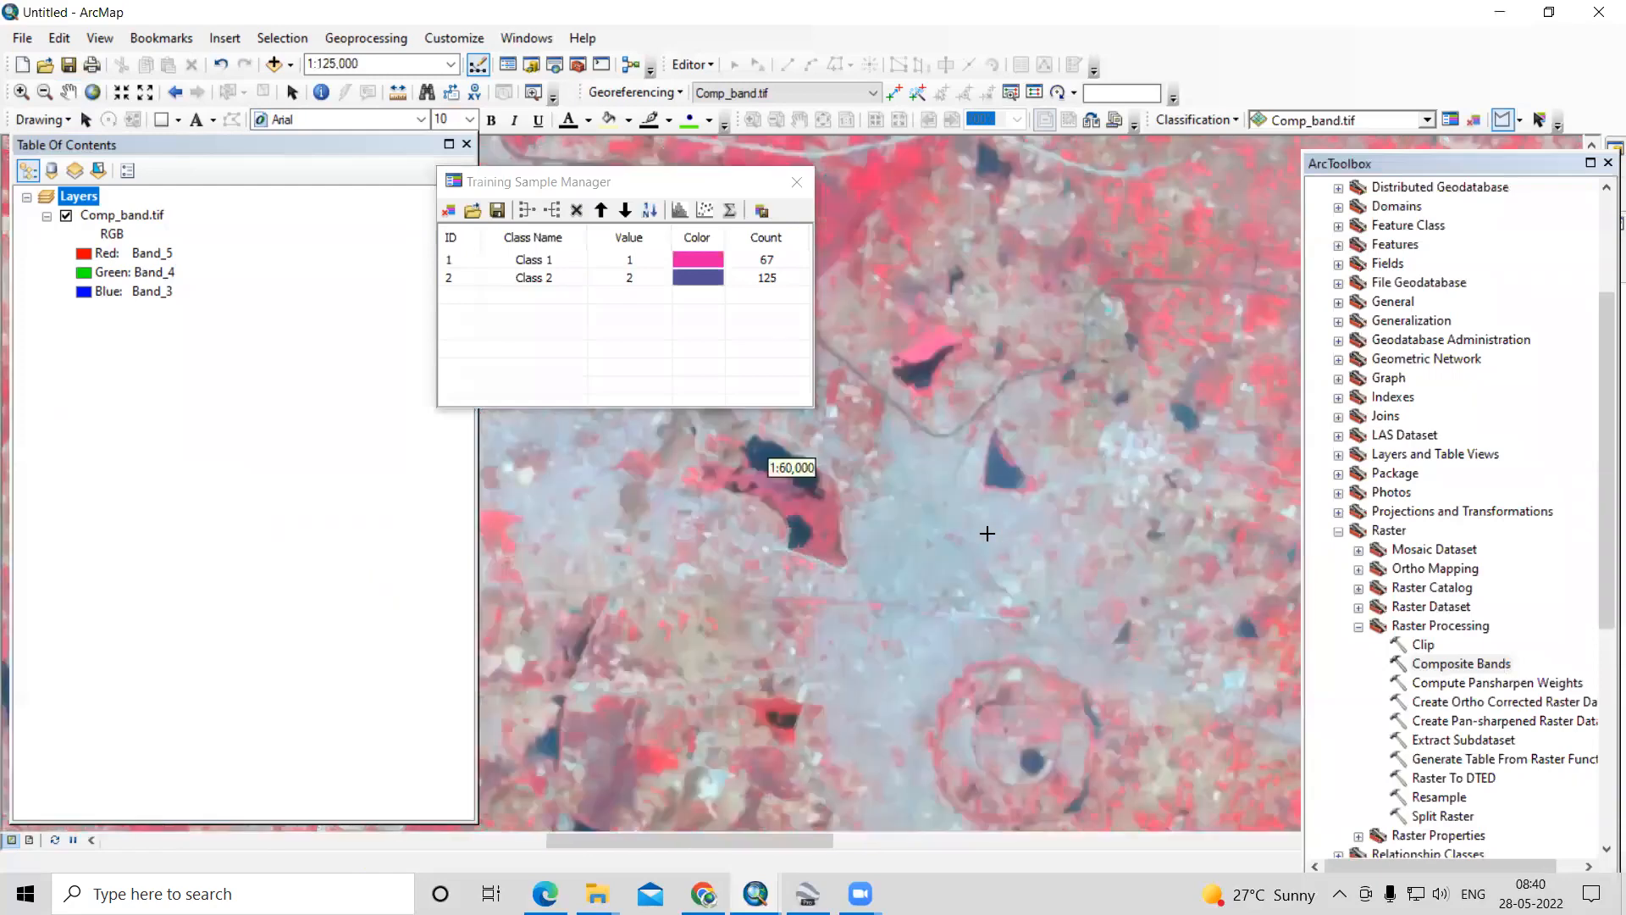
scroll(962, 519, "up", 2)
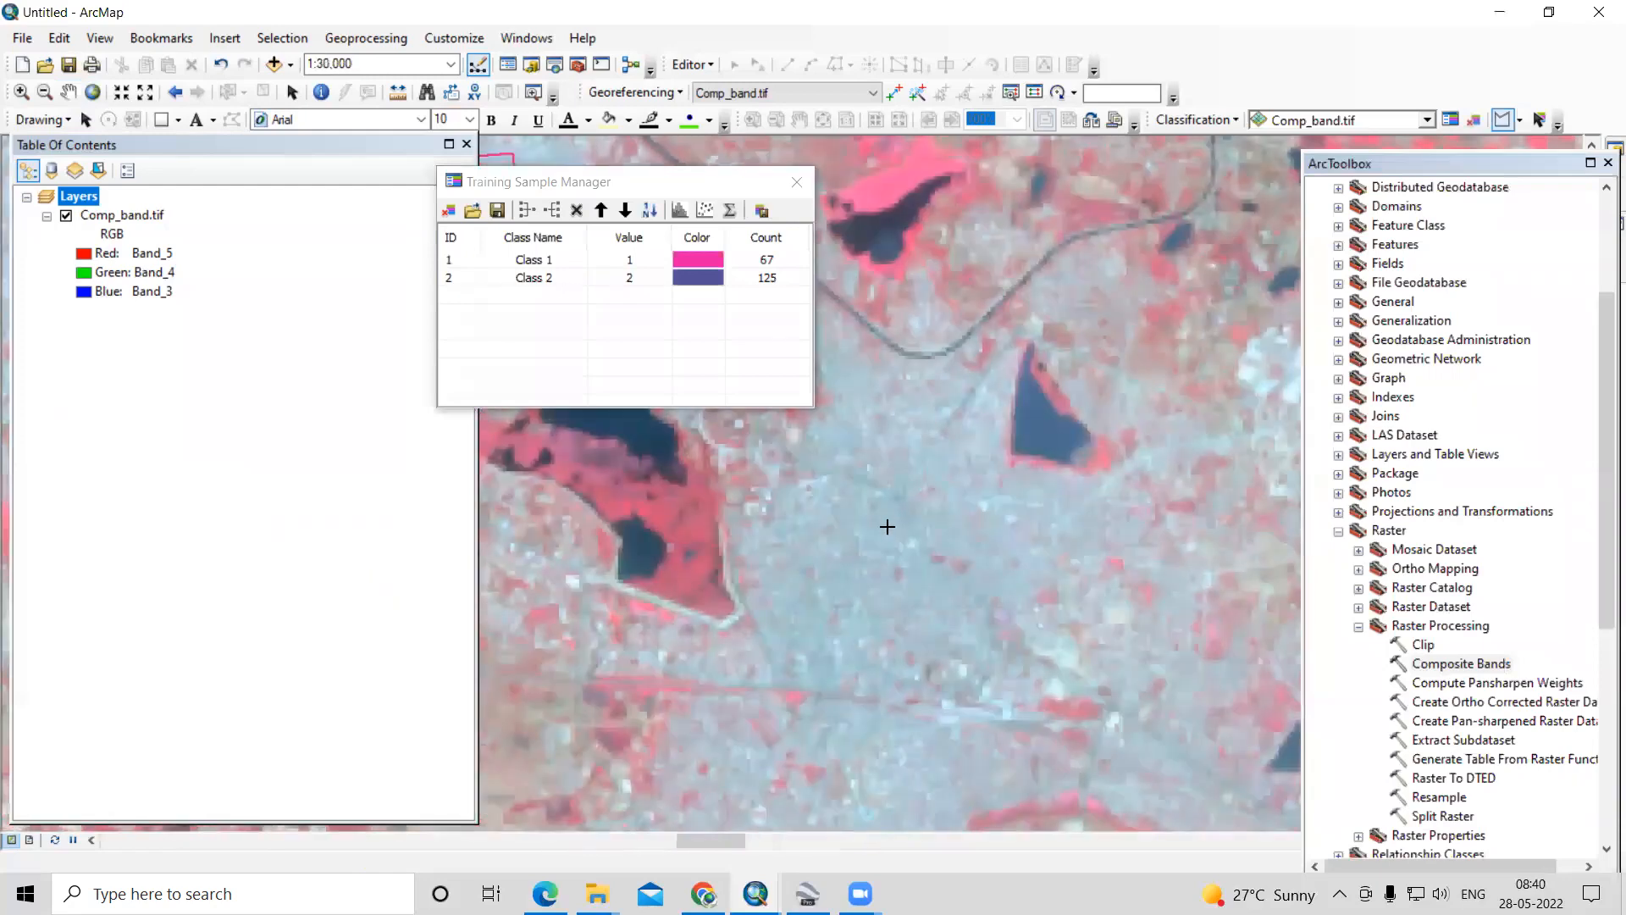
left_click(890, 504)
left_click(911, 519)
double_click(904, 538)
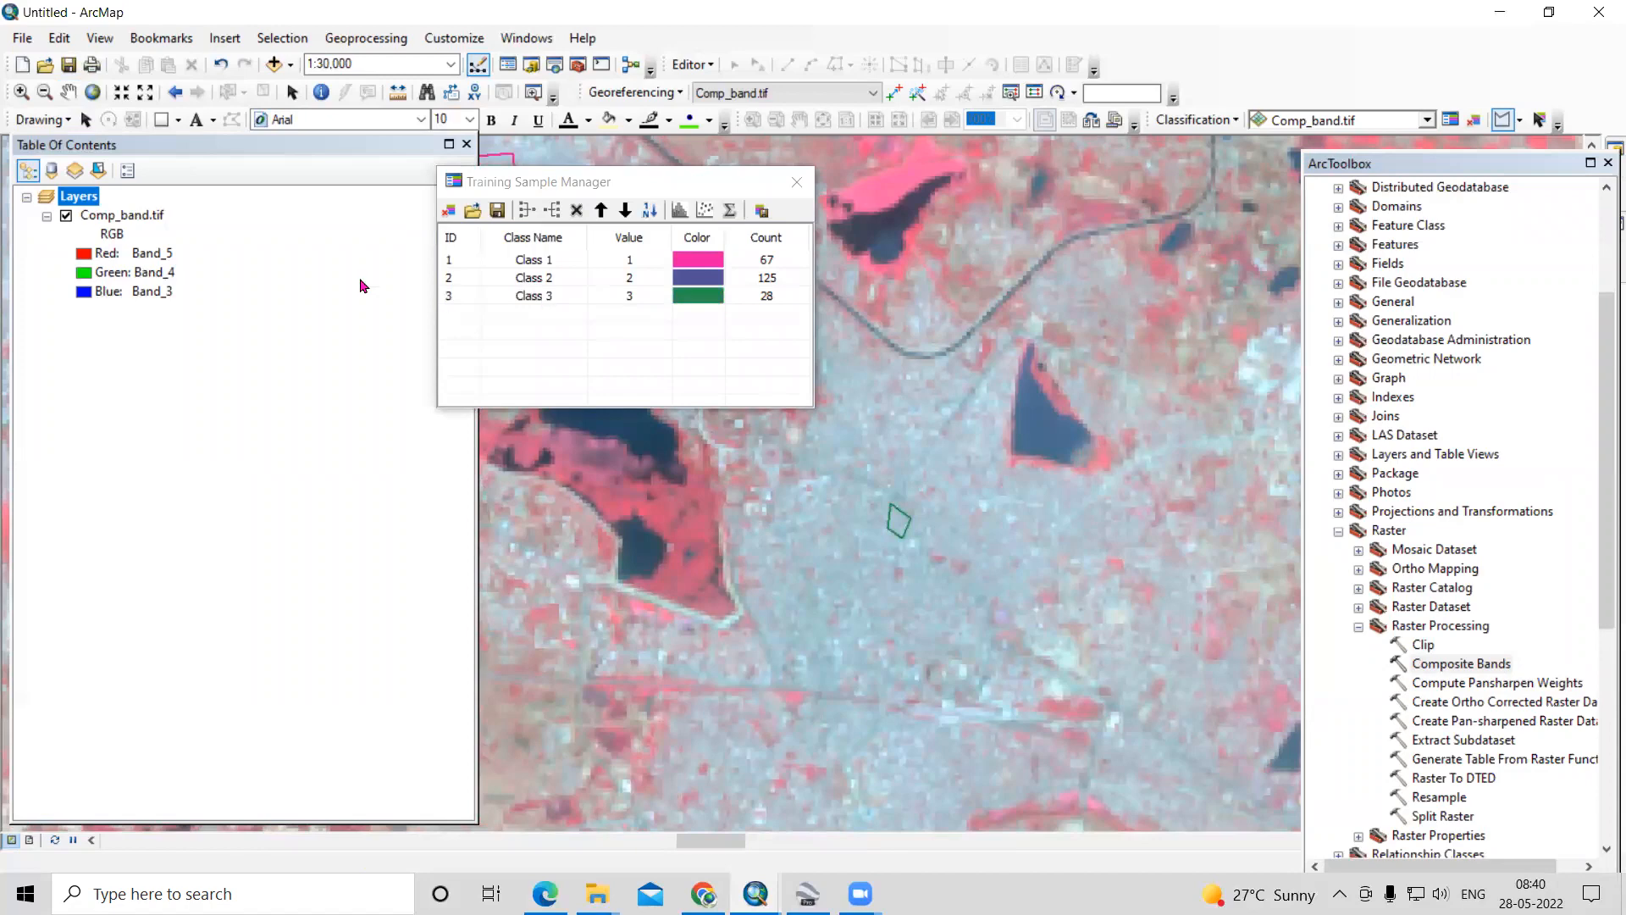
- Add the Imagery basemap to the map and move the Training Sample Manager off the composite
left_click(291, 69)
left_click(316, 113)
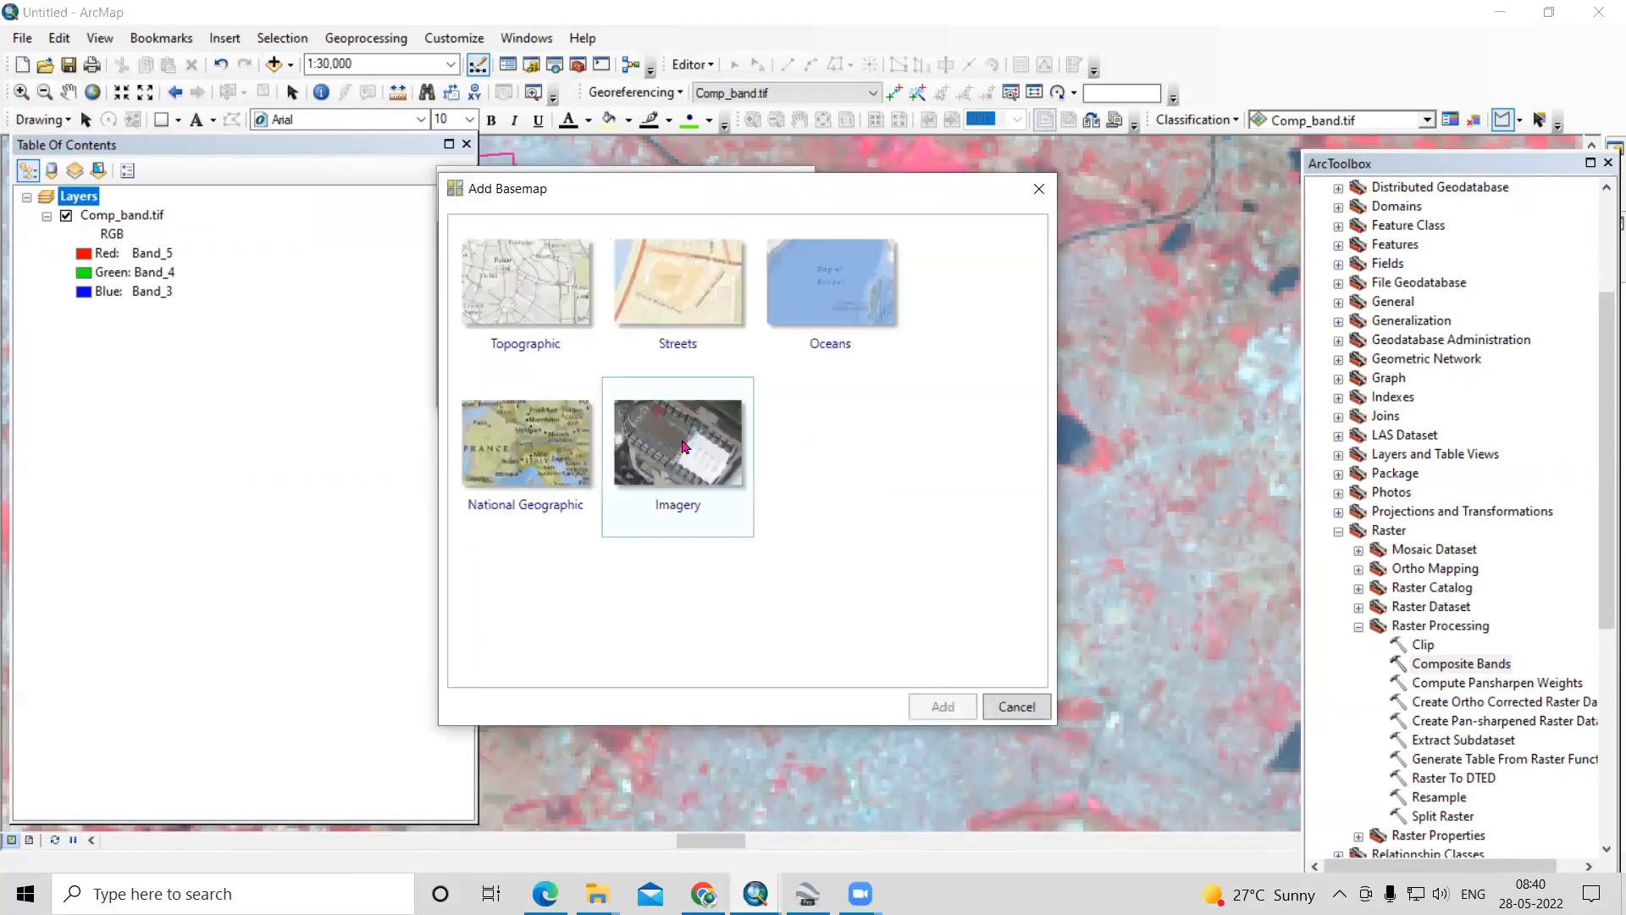
left_click(943, 707)
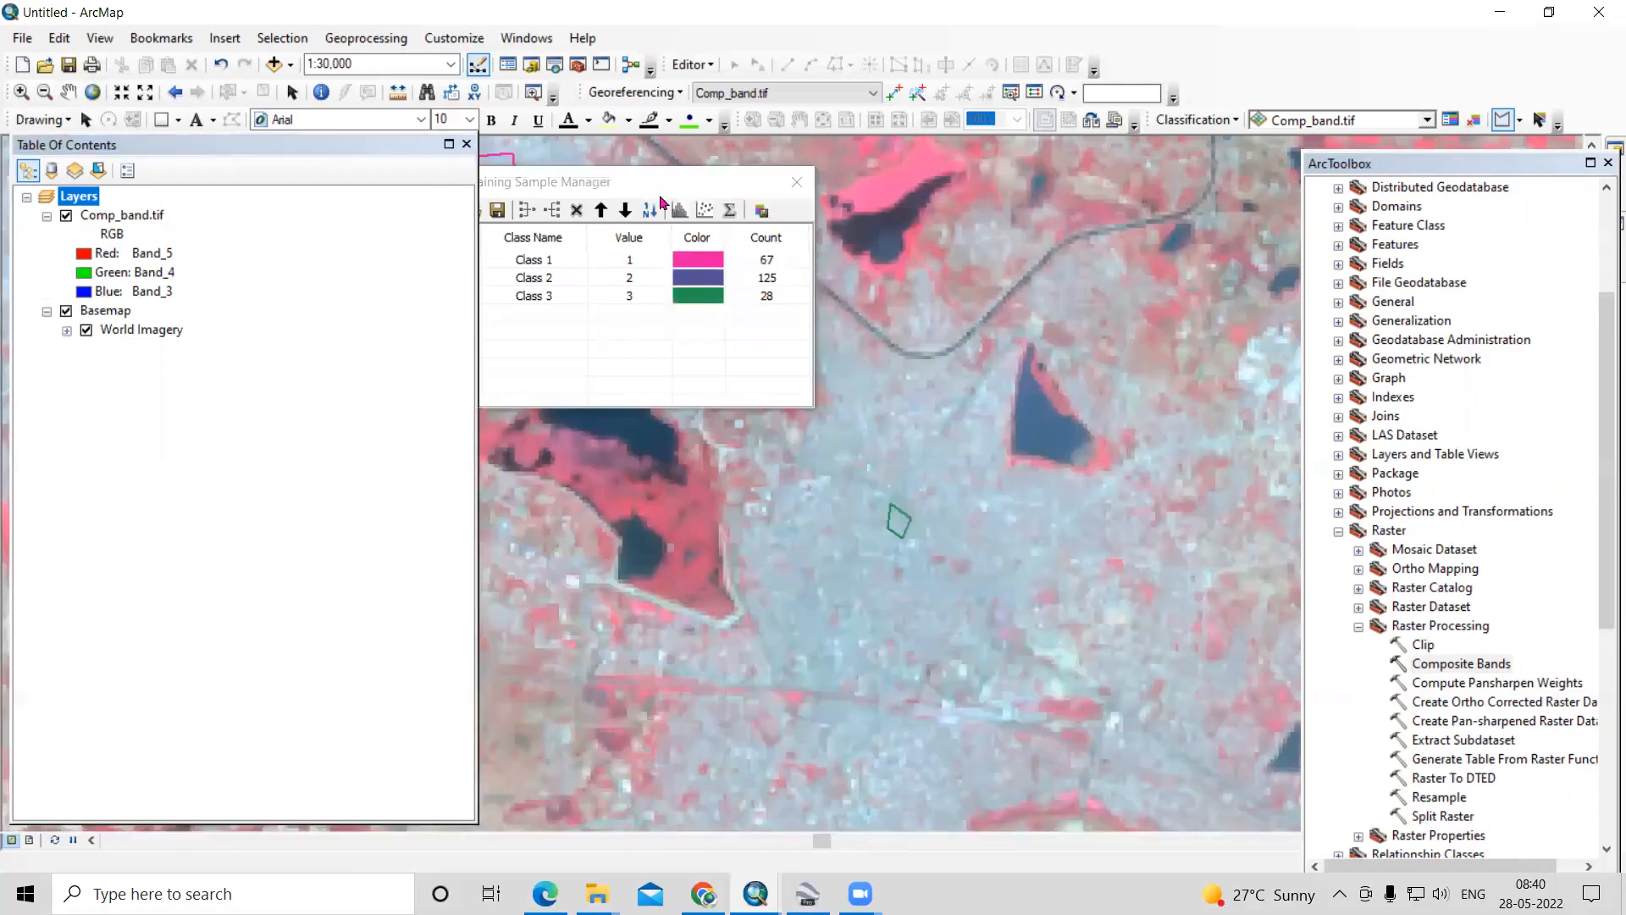
left_click_drag(700, 185, 1557, 111)
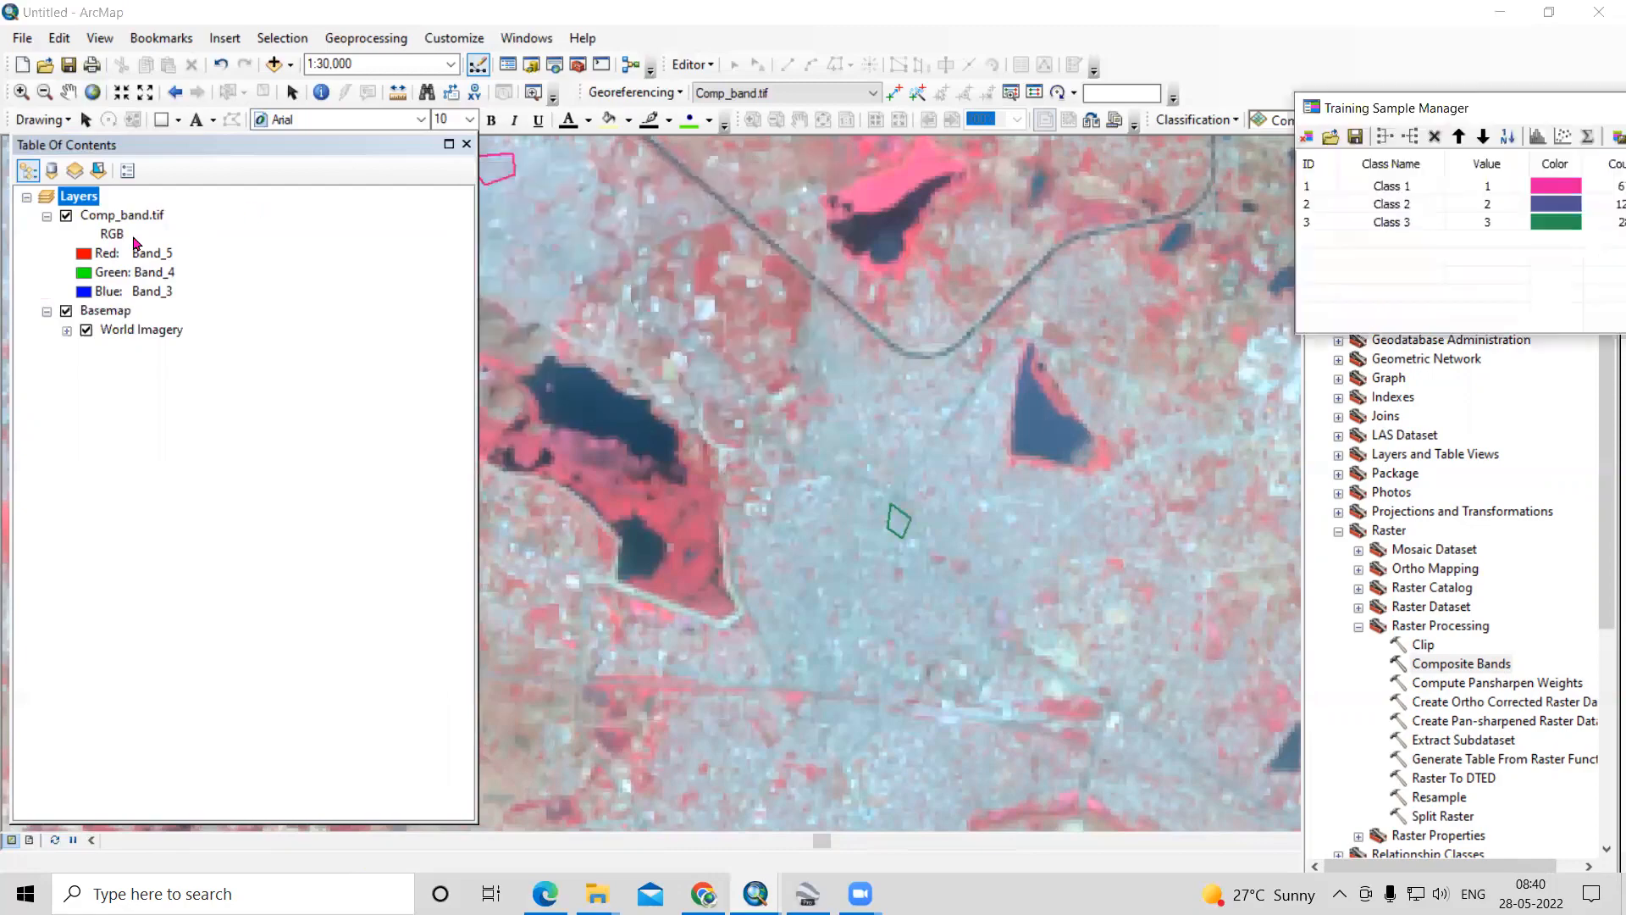
- Toggle Comp_band.tif to compare it with the imagery, and leave the composite shown with the Basemap layer hidden
left_click(66, 215)
left_click(66, 216)
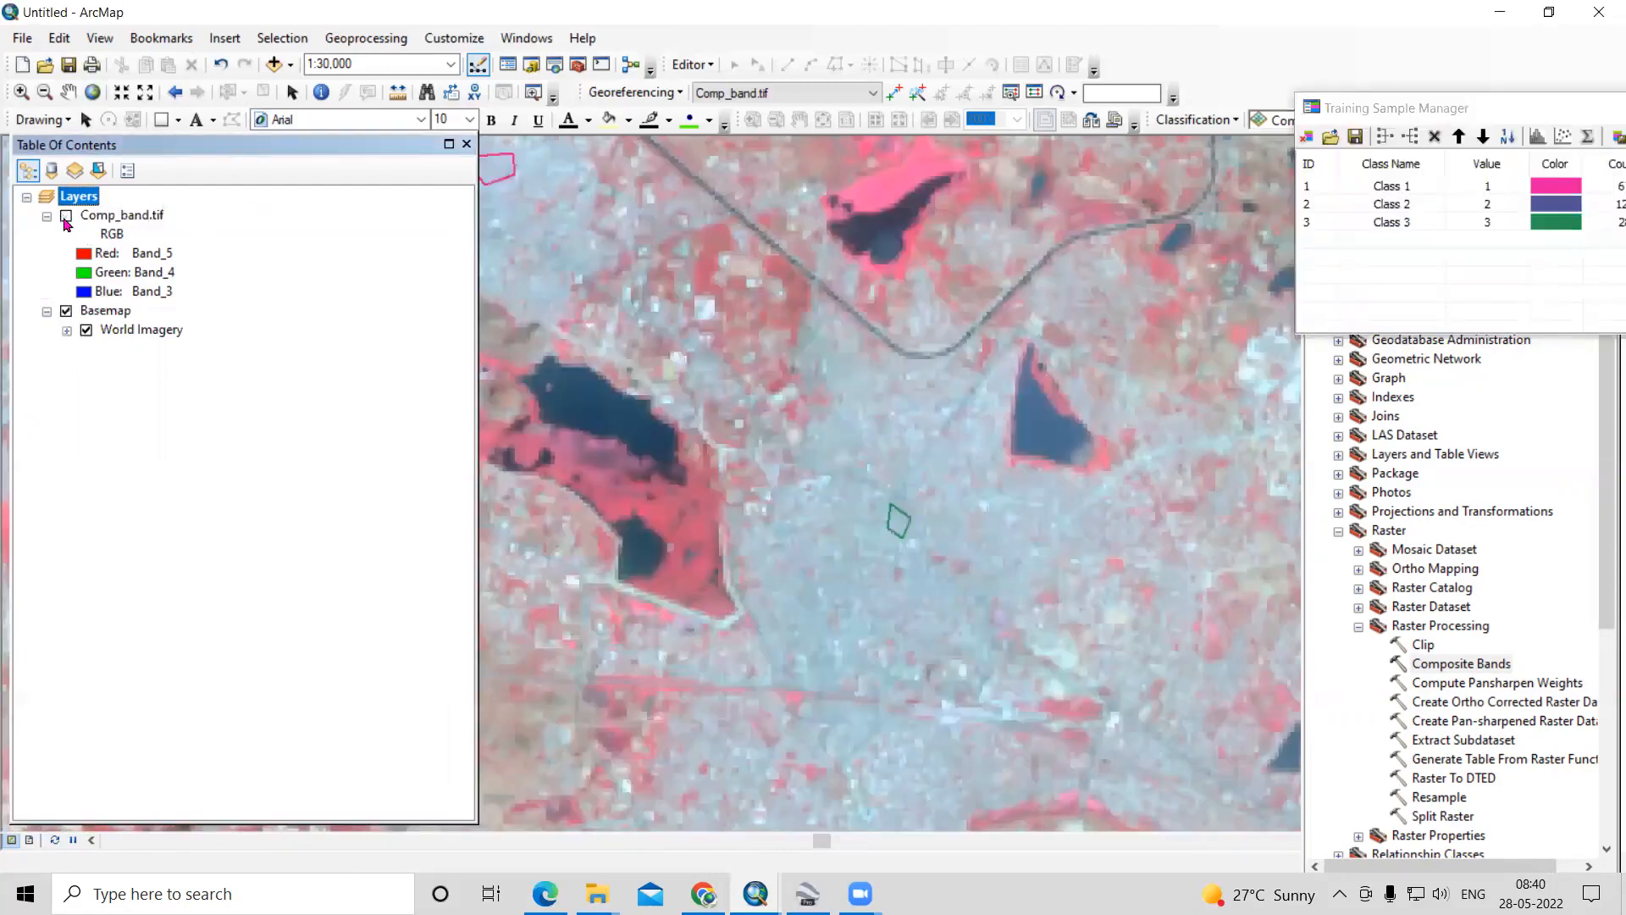
left_click(66, 216)
left_click(66, 216)
left_click_drag(1510, 113, 1010, 117)
- Draw a small polygon training sample on the grey built-up town just north of the blue lake
scroll(1075, 537, "up", 5)
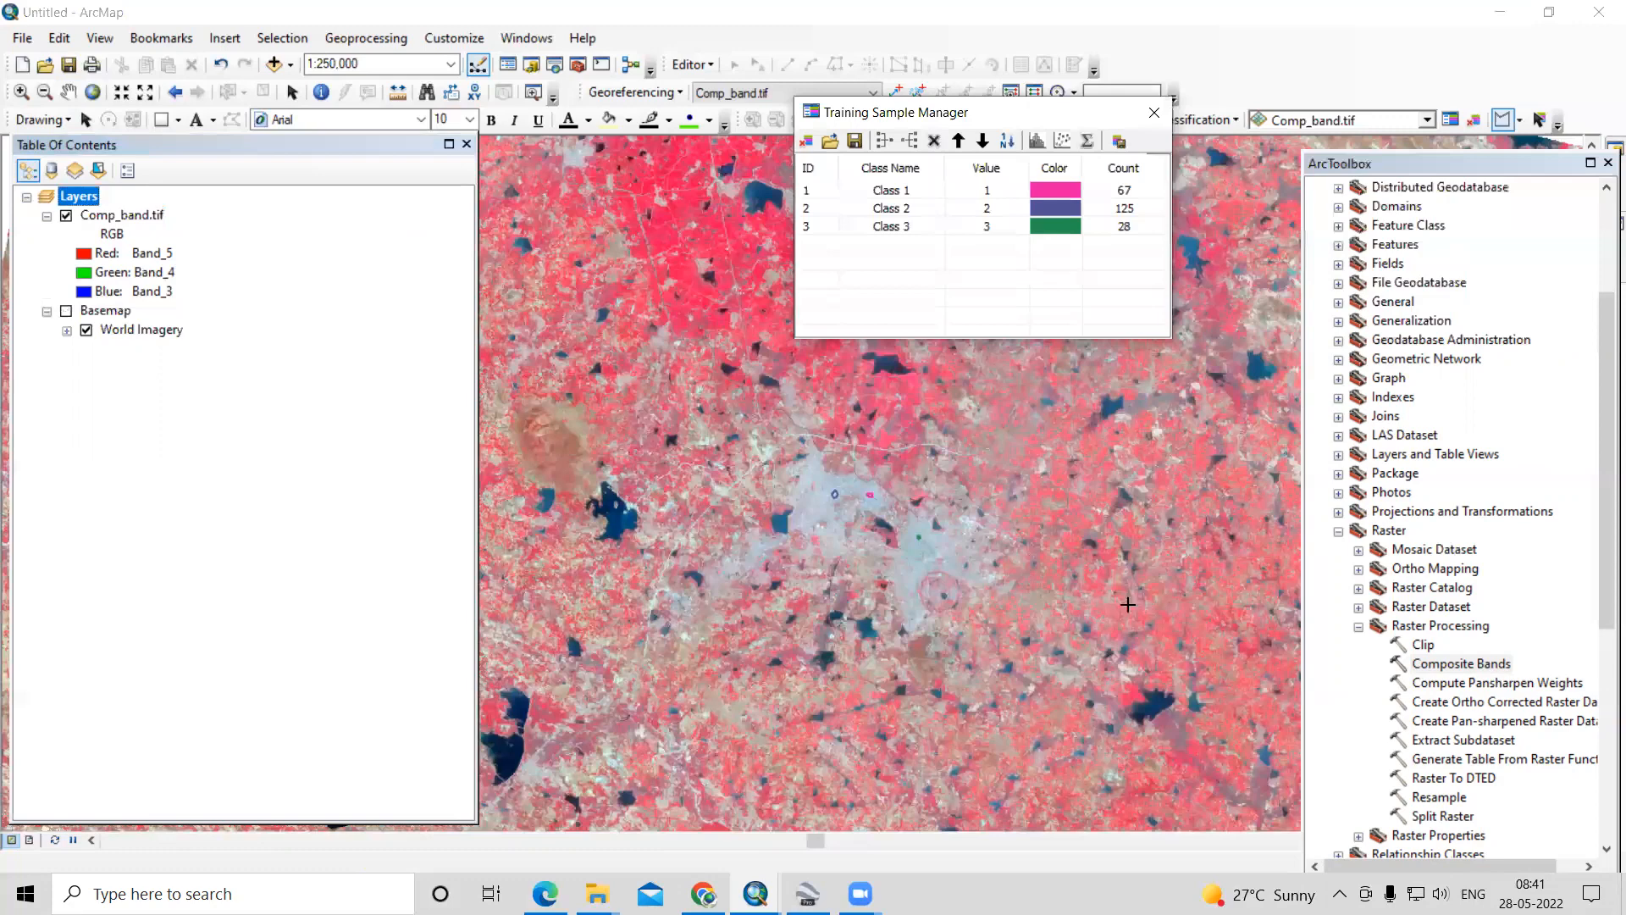
scroll(792, 465, "up", 2)
scroll(580, 395, "down", 5)
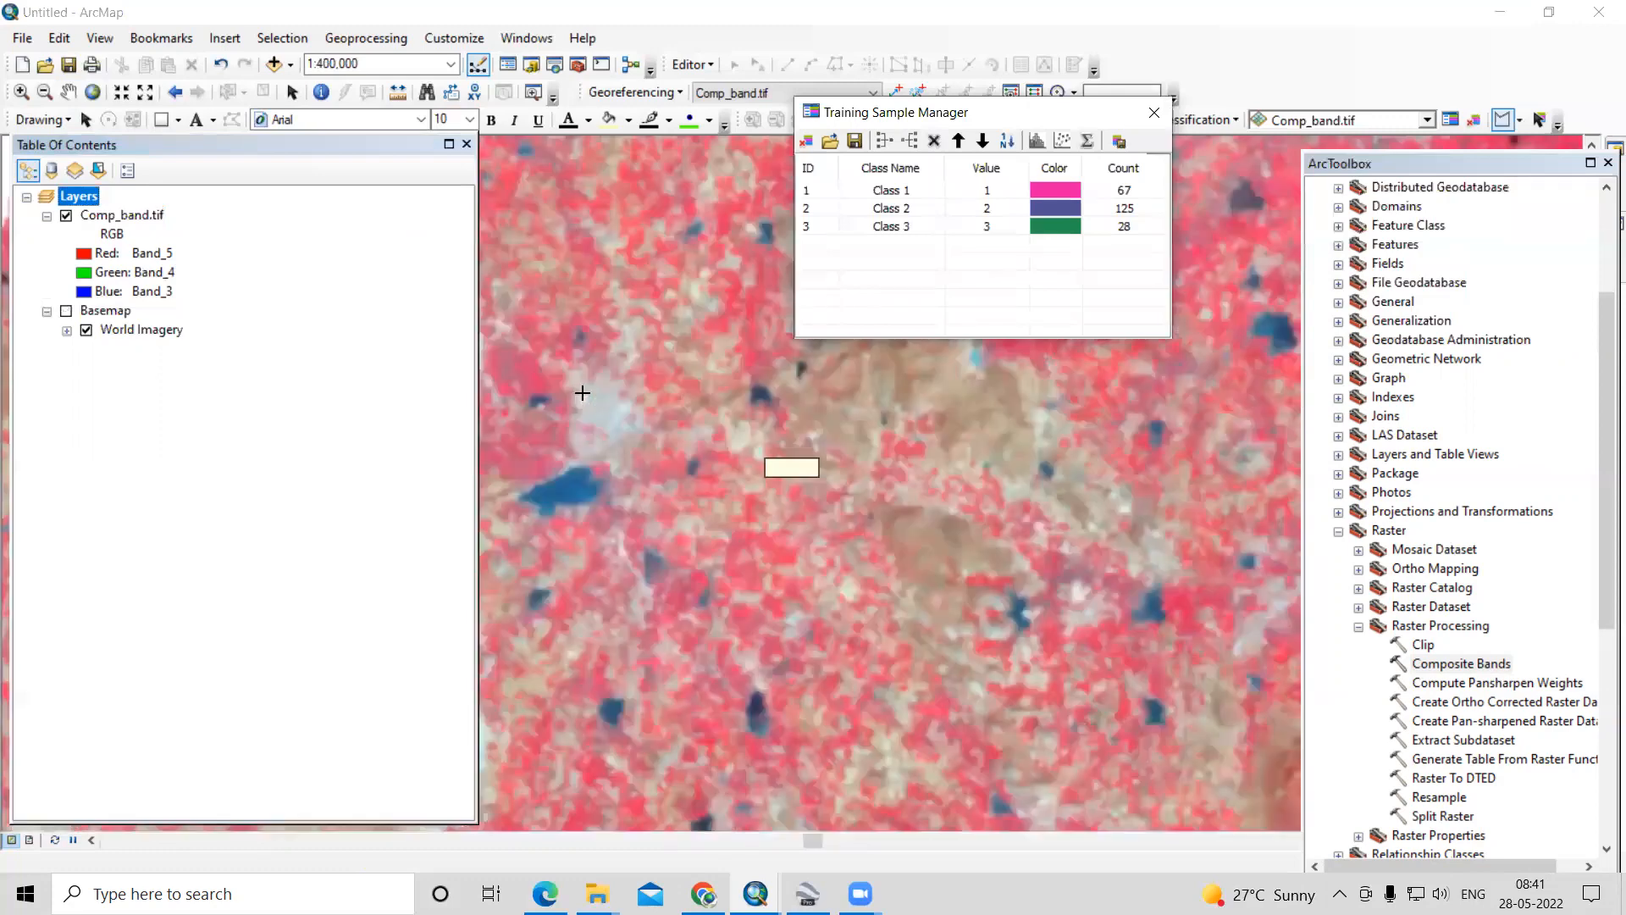
left_click(638, 464)
left_click(655, 450)
left_click(668, 466)
double_click(650, 480)
- Merge the four built-up training samples into one class
left_click(809, 193)
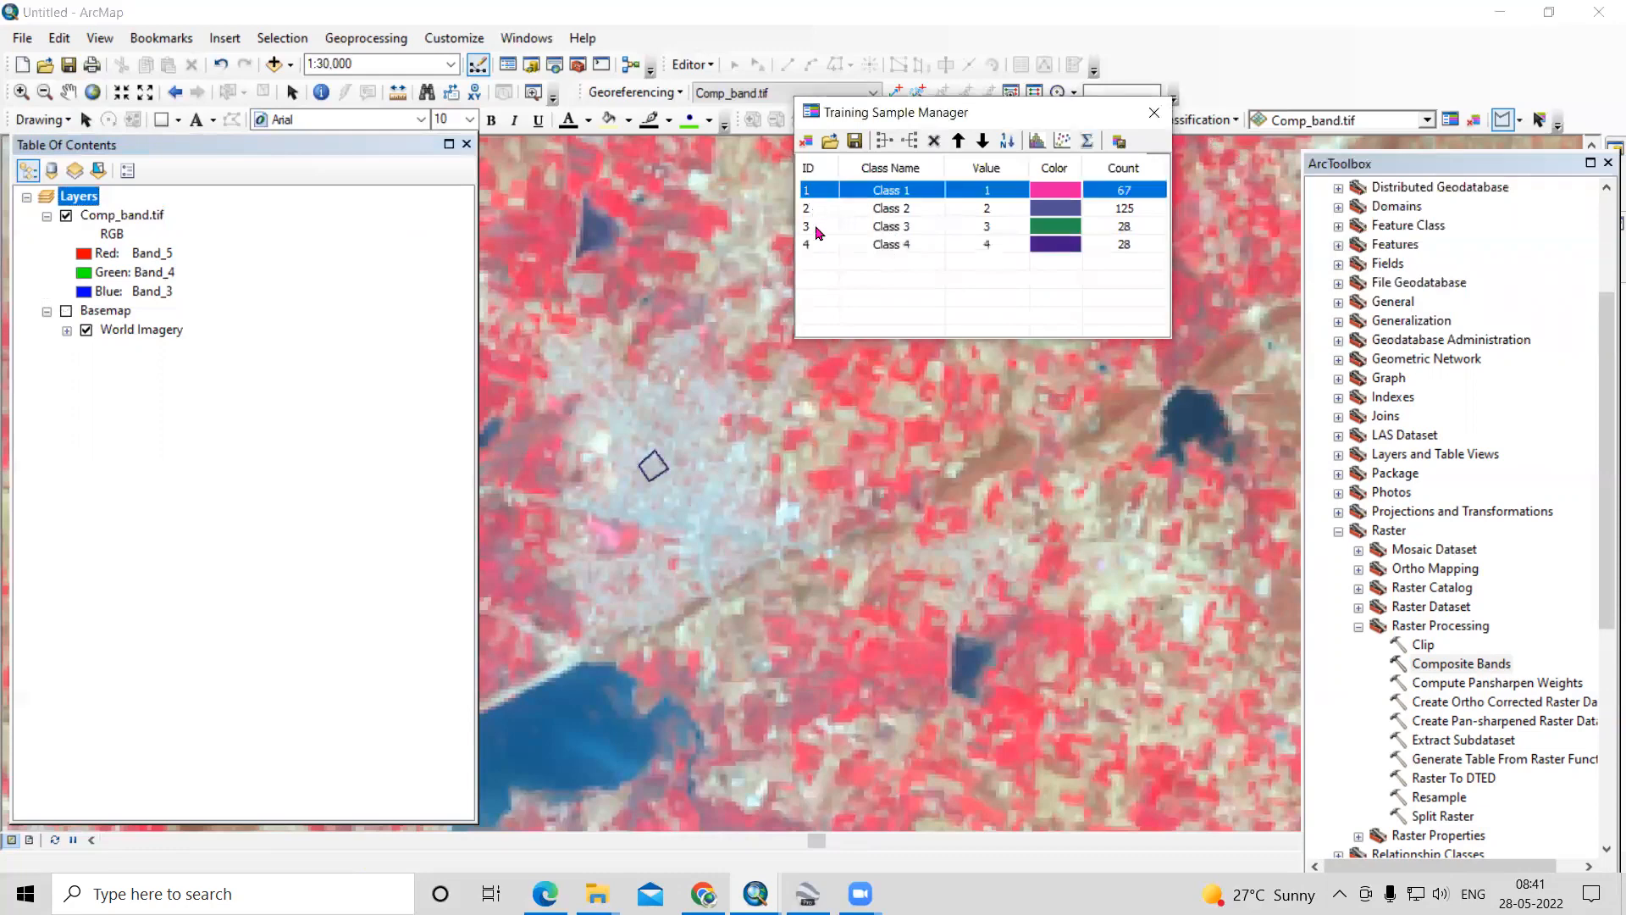
left_click(812, 244, "shift")
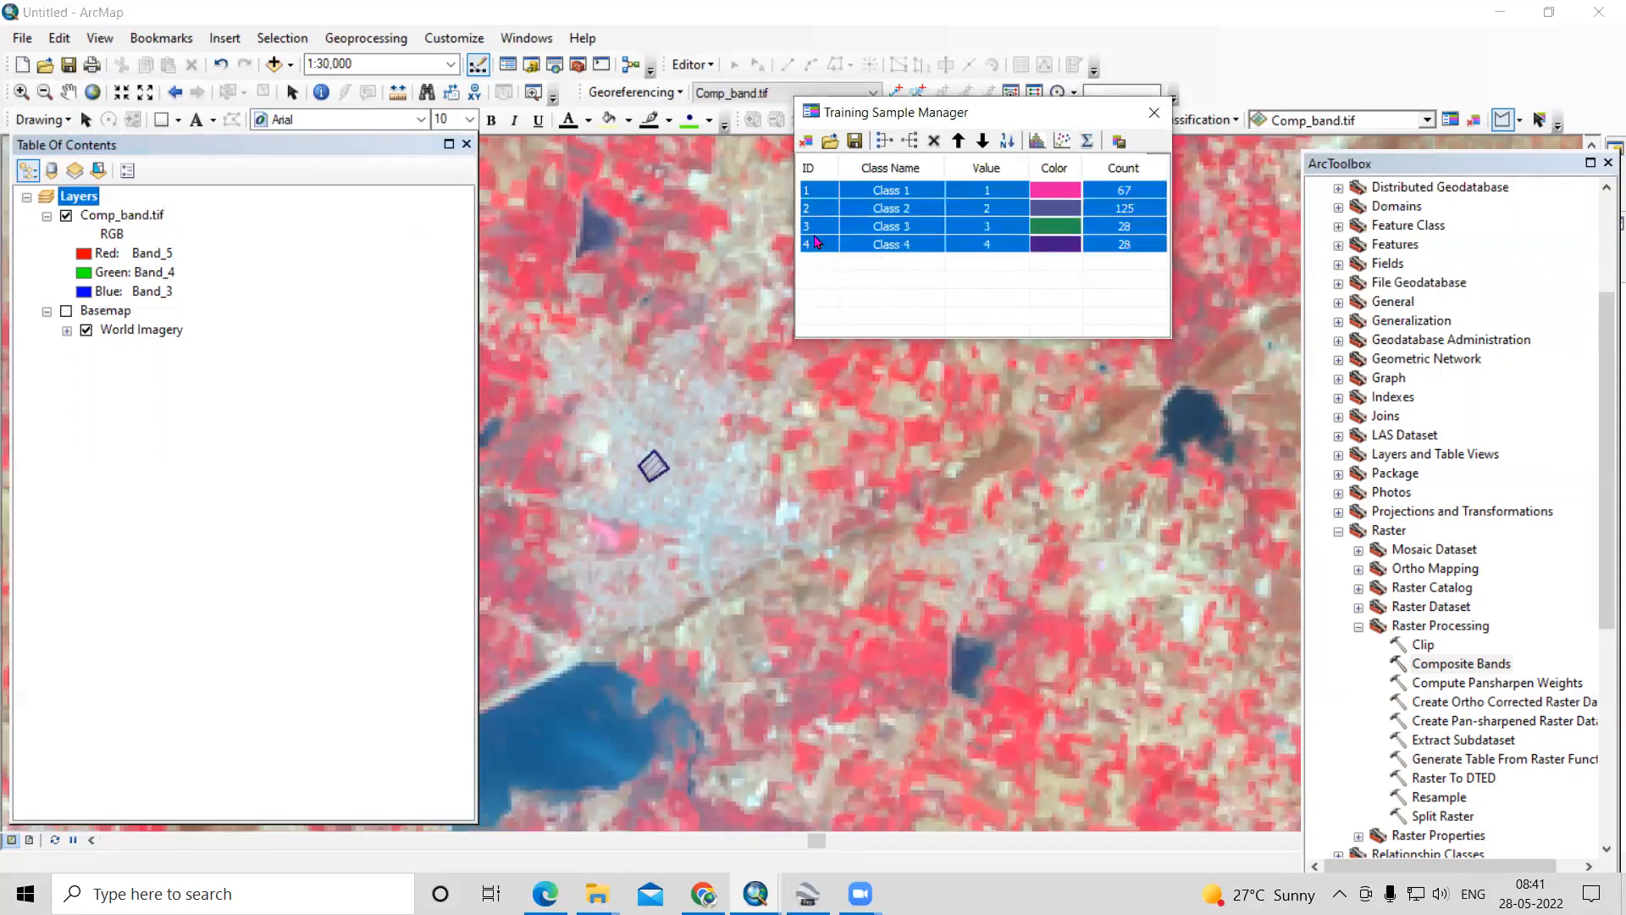
left_click(884, 140)
- Name the merged class Built Up and set its colour to red
left_click(926, 194)
key("BackSpace")
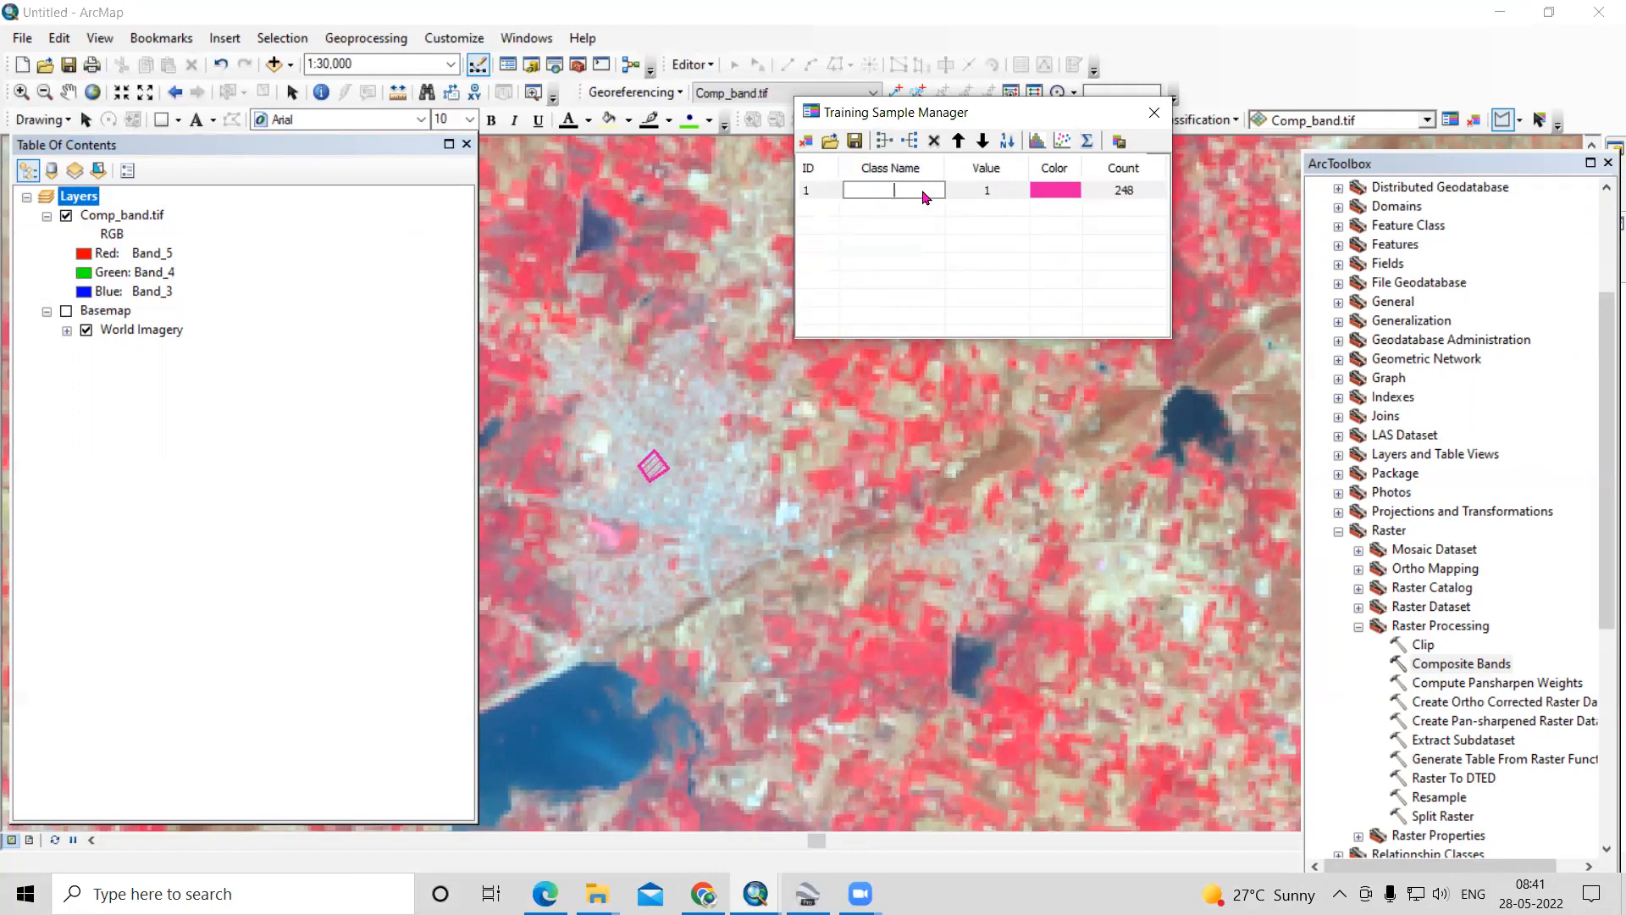
type("Built Up")
left_click(931, 287)
left_click(1040, 212)
left_click(1054, 197)
left_click(1054, 204)
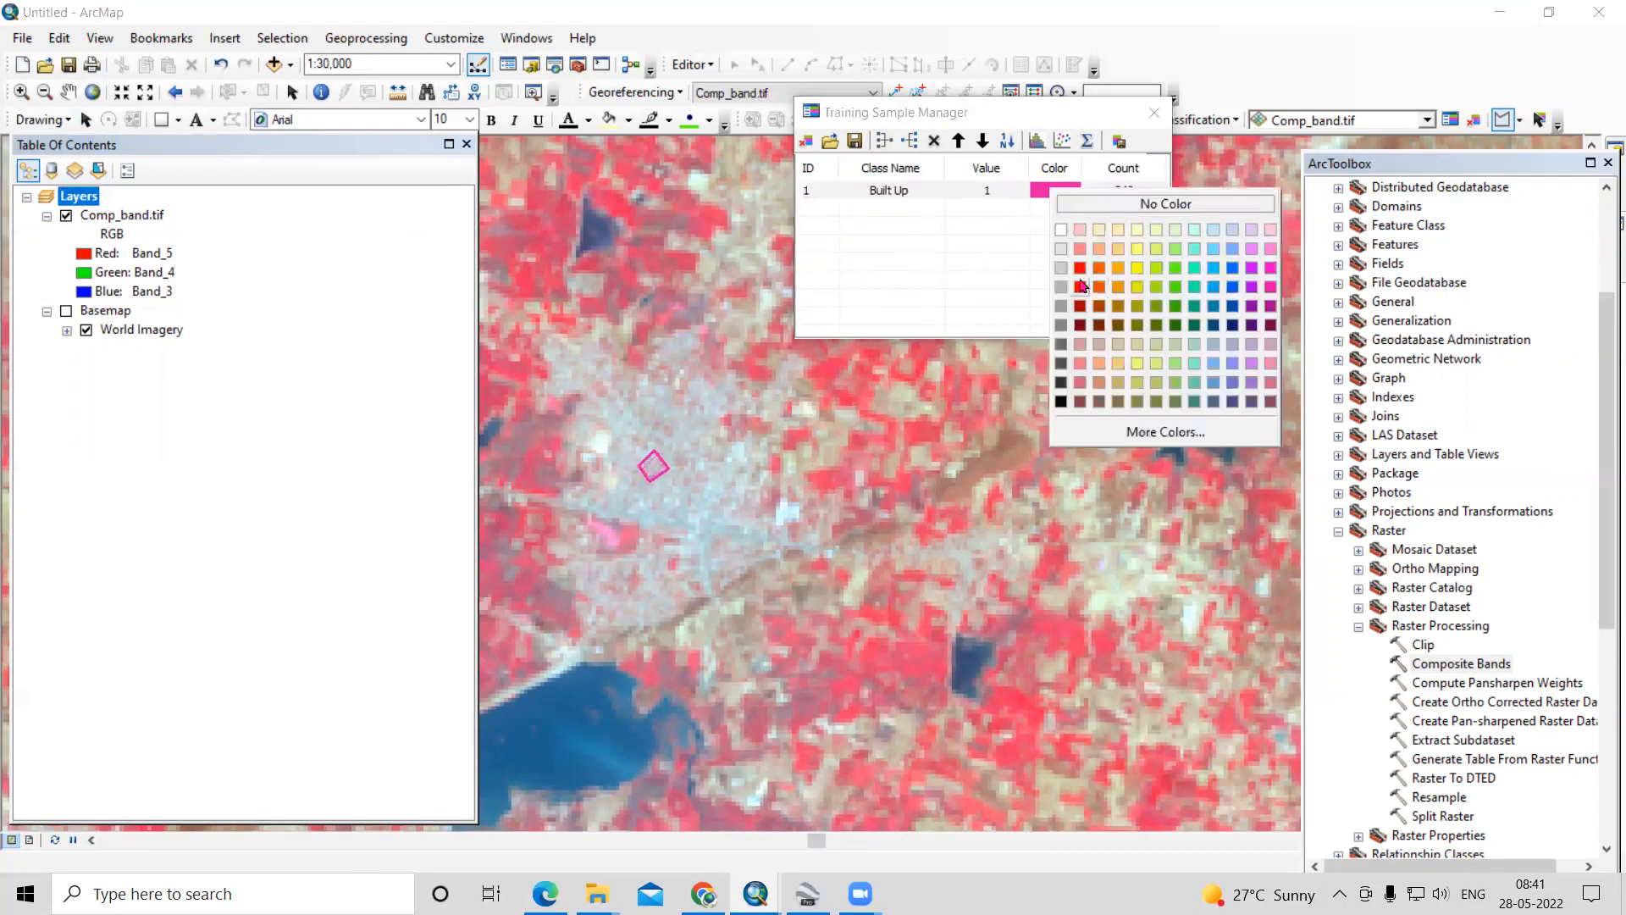
left_click(1079, 286)
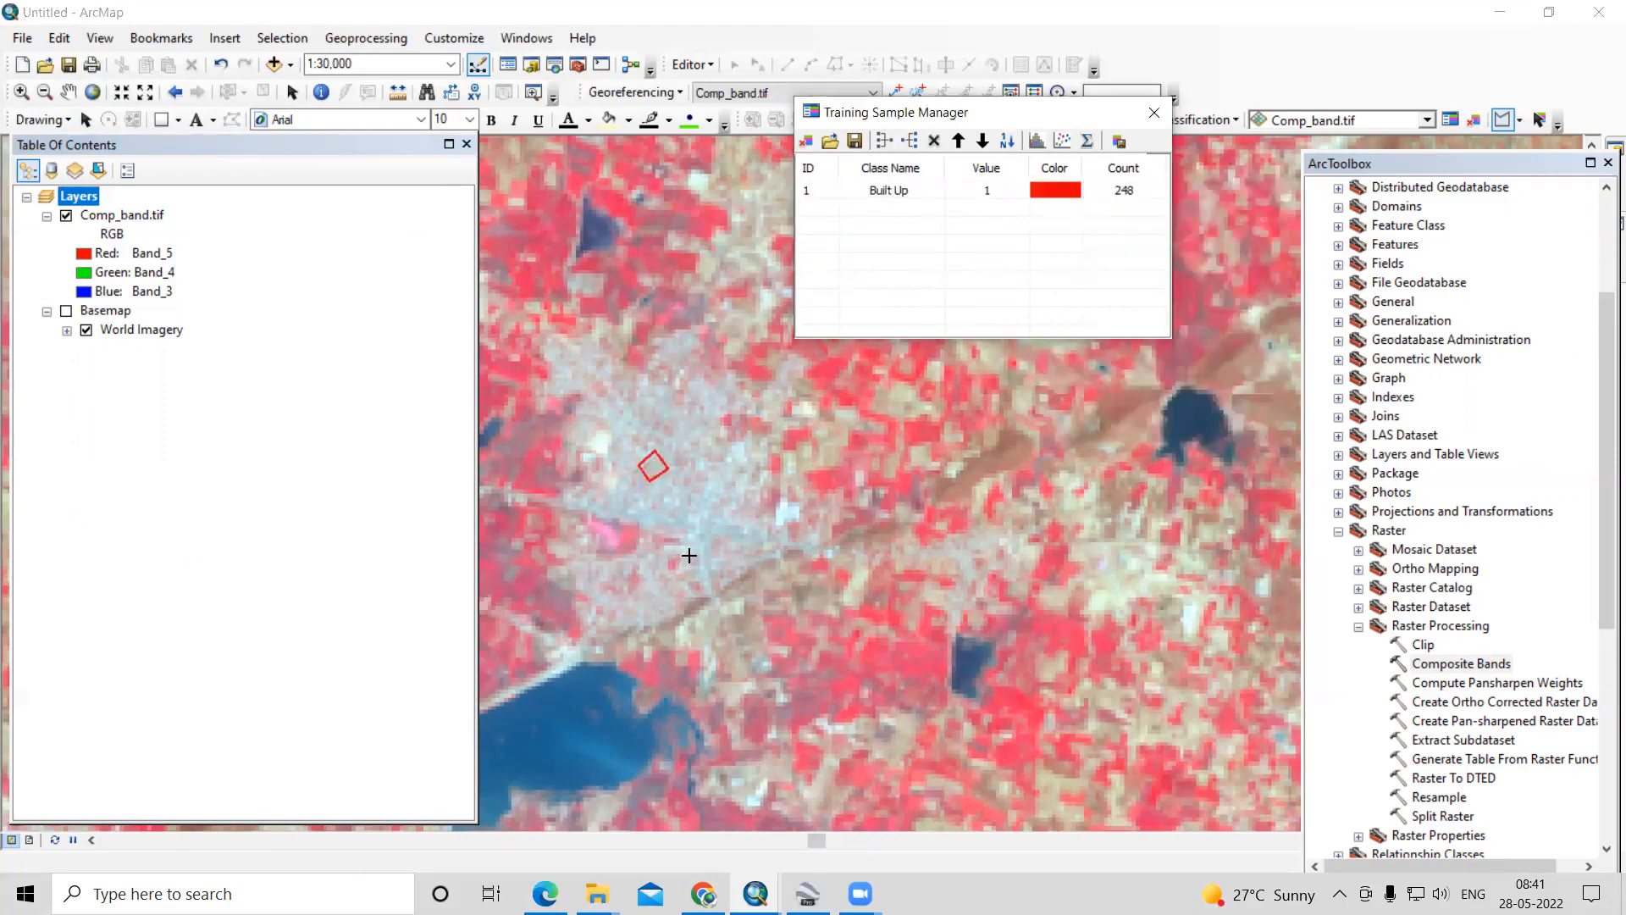
- Draw a polygon training sample inside the blue lake just south of the sampled town
scroll(687, 556, "down", 3)
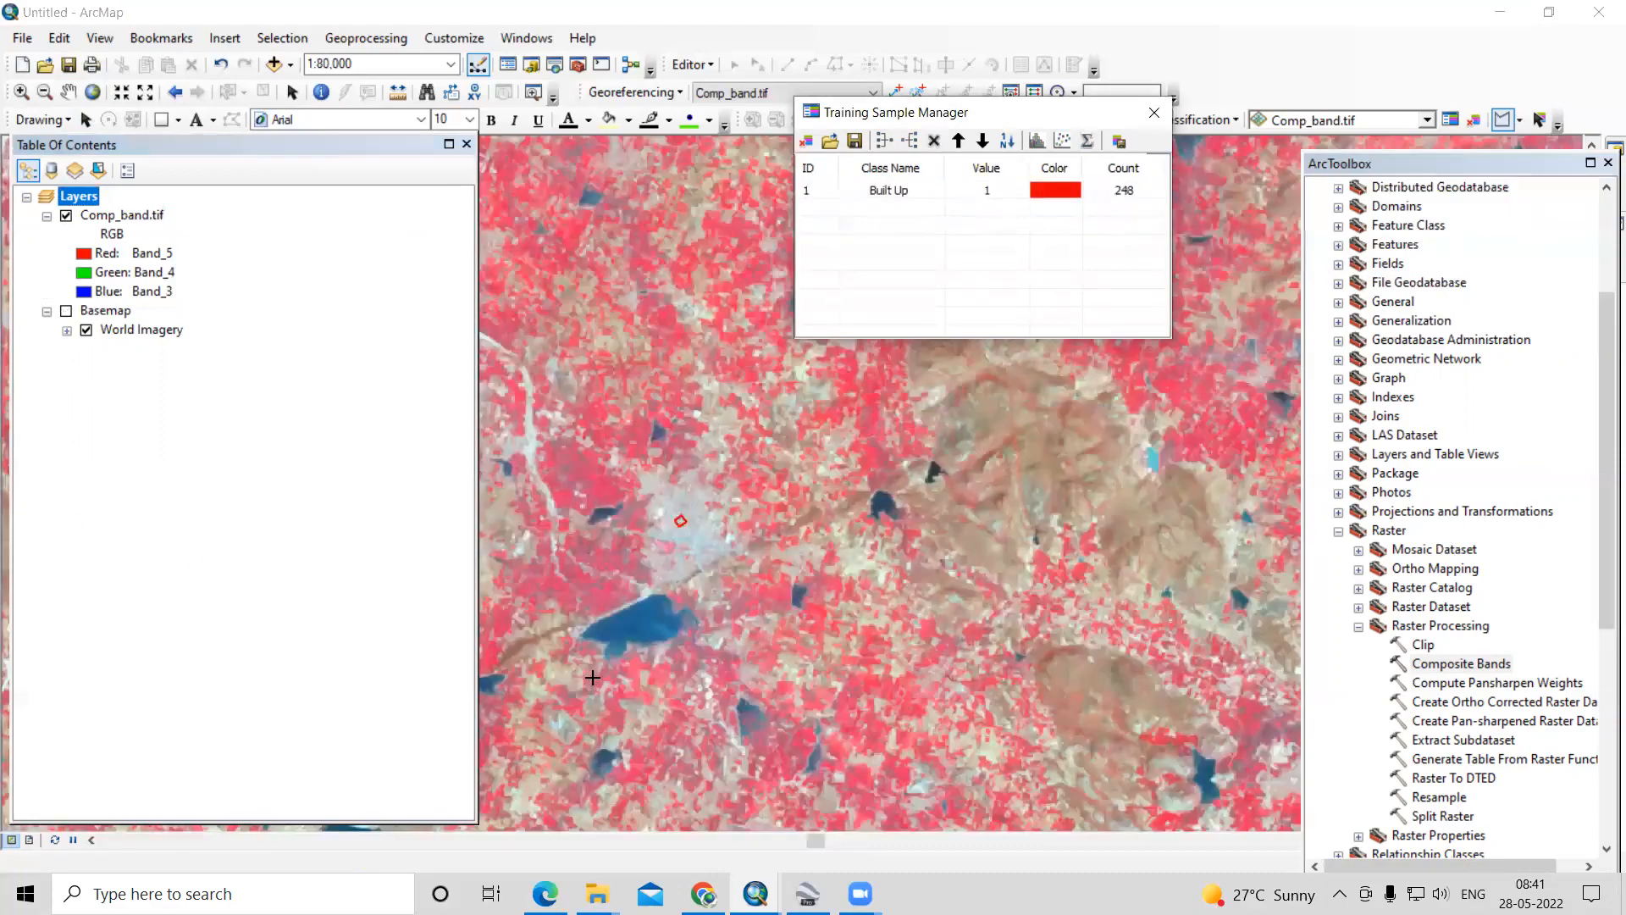
scroll(593, 678, "up", 3)
left_click(706, 542)
left_click(737, 522)
left_click(757, 555)
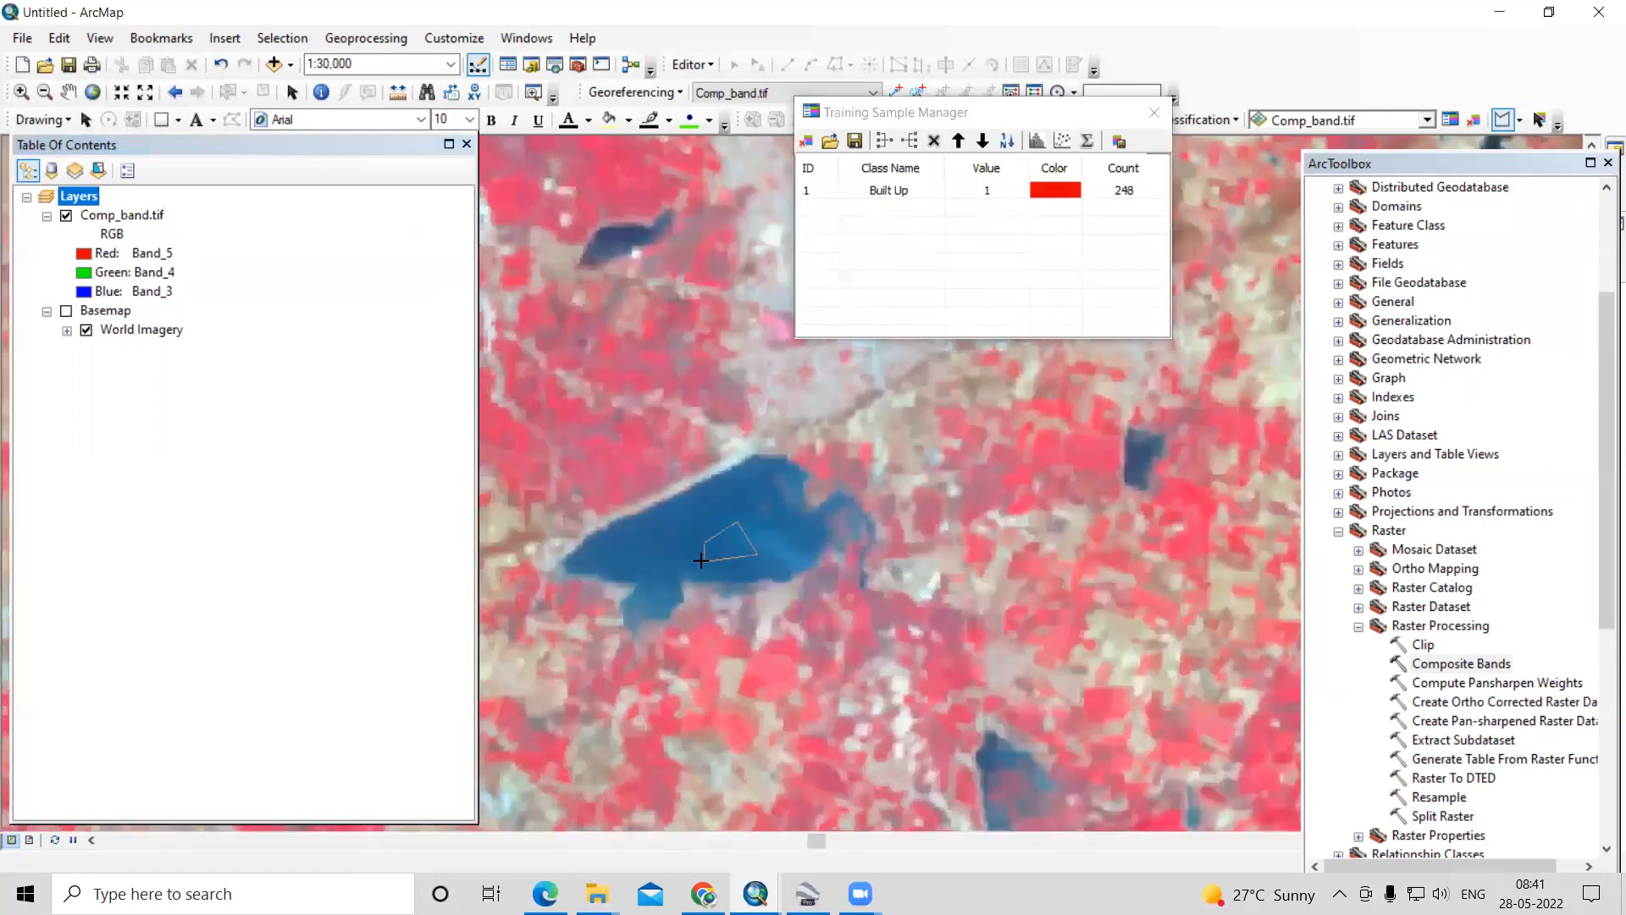
double_click(728, 560)
- Draw a second water training sample inside the small dark lake northeast of the town
scroll(792, 697, "down", 2)
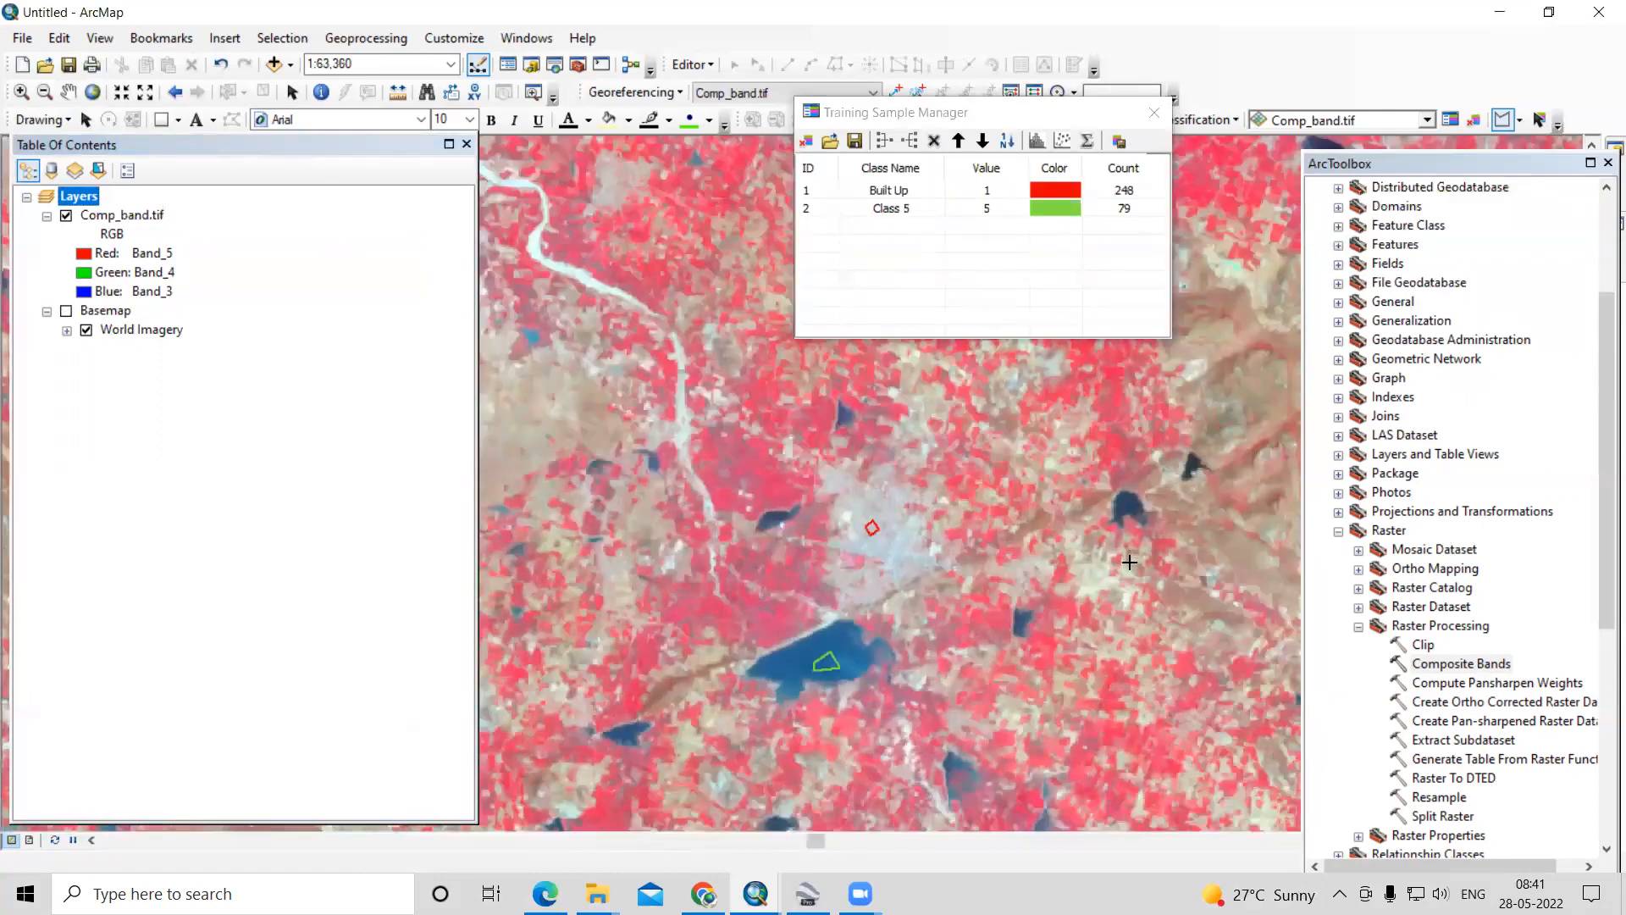
scroll(760, 556, "down", 2)
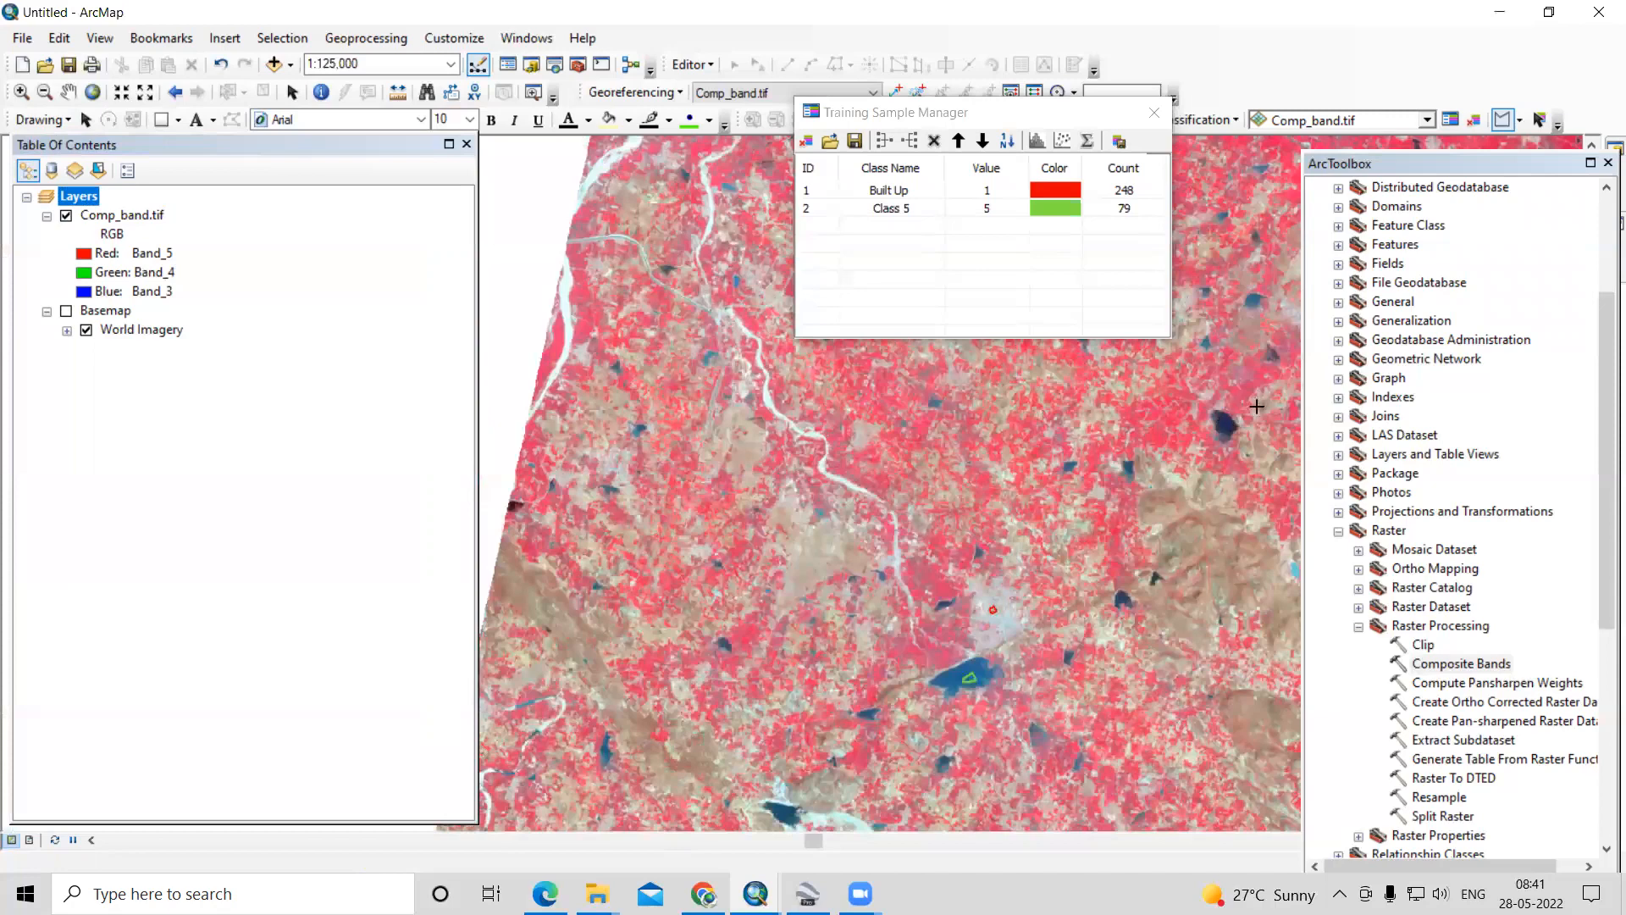
scroll(1256, 412, "up", 3)
scroll(1154, 456, "up", 1)
left_click(1110, 465)
left_click(1142, 454)
left_click(1154, 495)
double_click(1111, 500)
- Draw a third water training sample inside the large dark reservoir at the scene's northwest corner
scroll(800, 733, "down", 4)
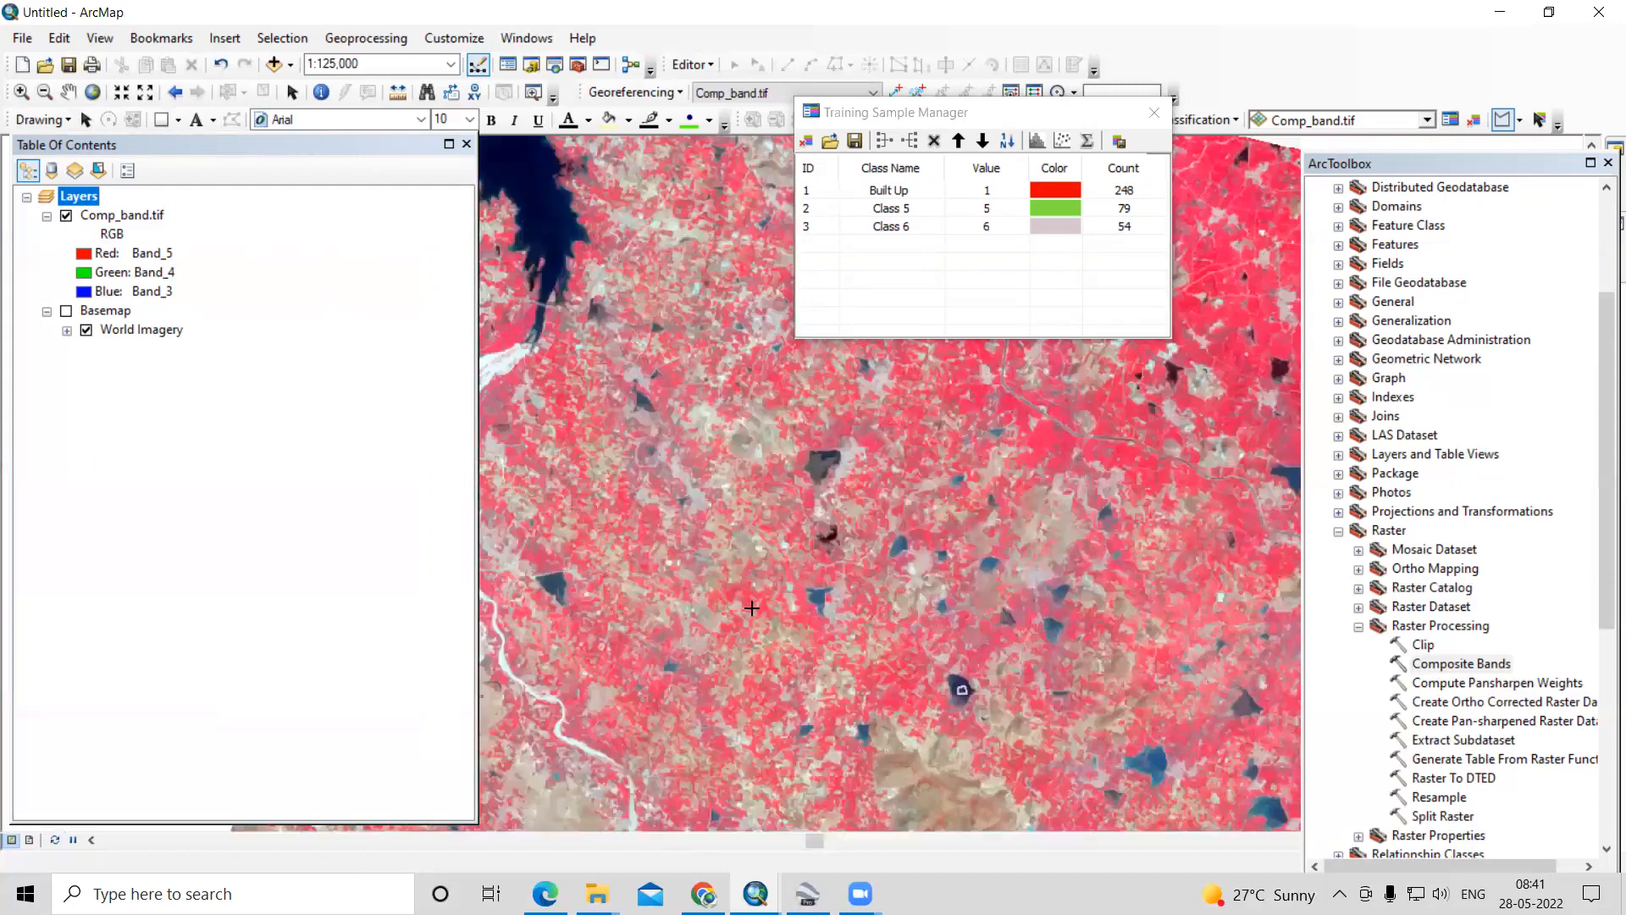
scroll(788, 462, "down", 2)
scroll(612, 396, "up", 3)
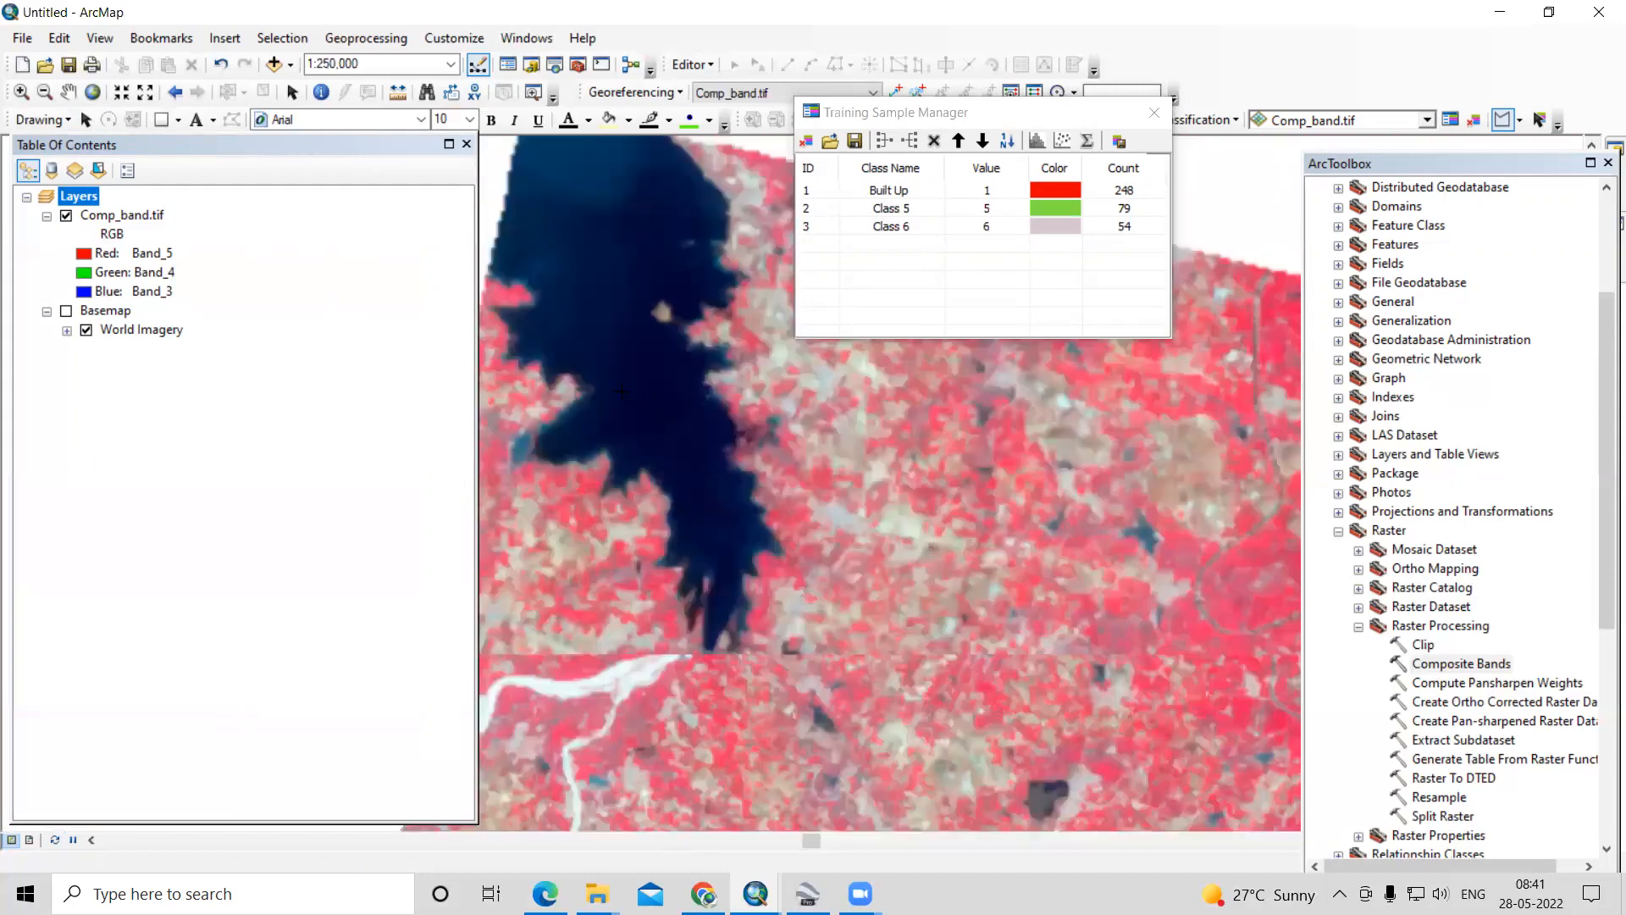
double_click(680, 385)
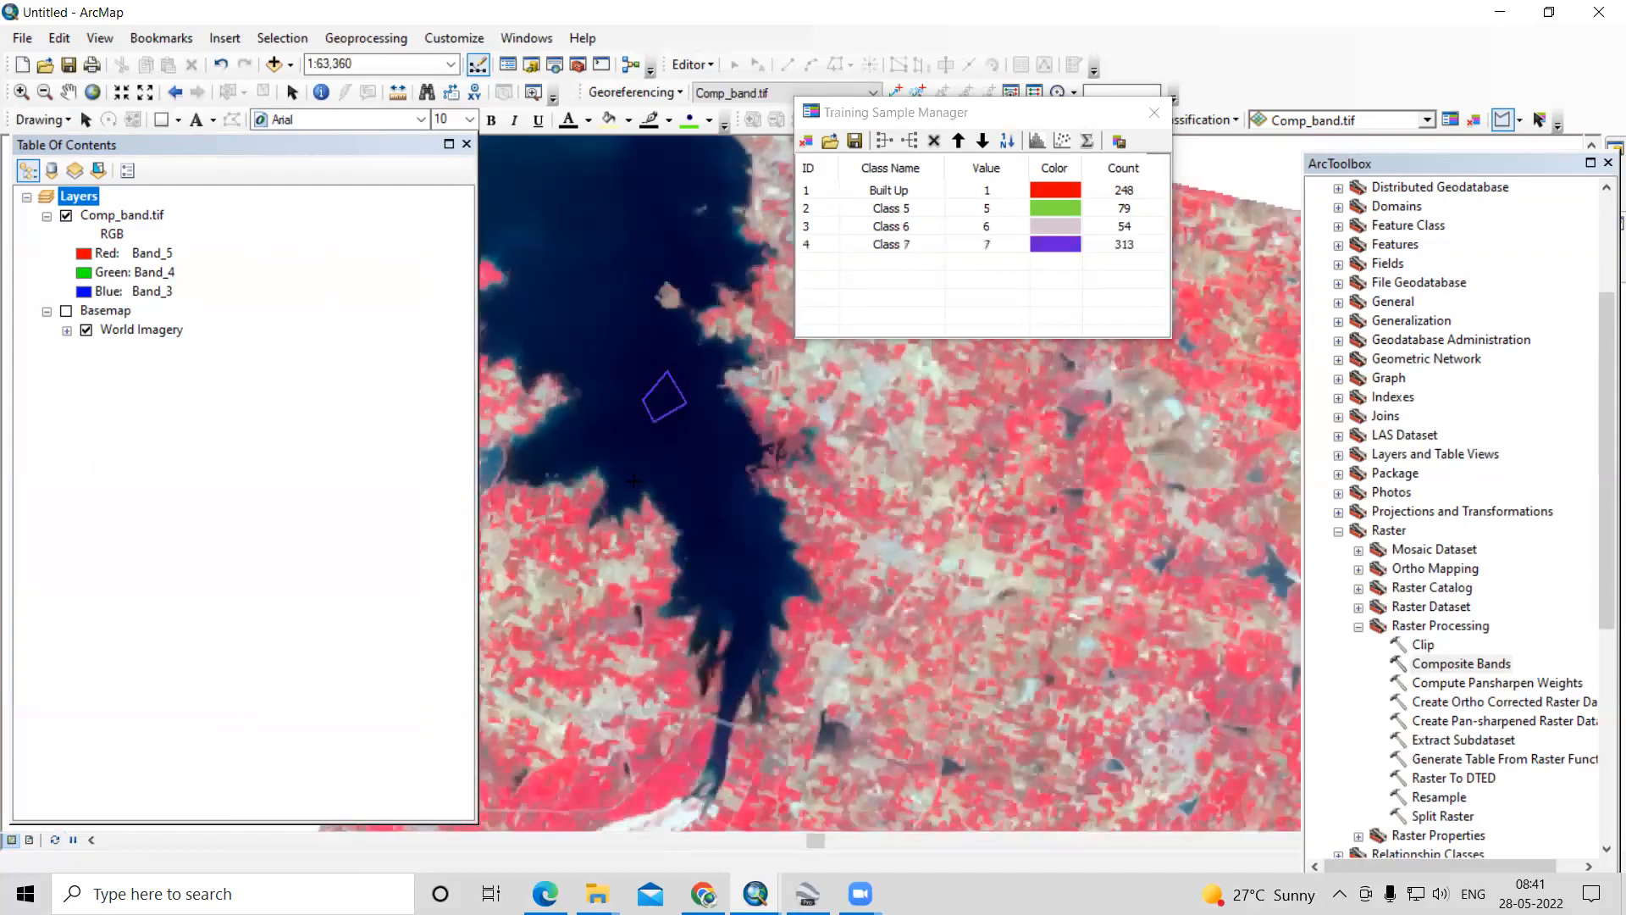
- Draw a fourth water training sample inside the large dark lake bordering the brown terrain east of the city
scroll(762, 465, "down", 3)
scroll(610, 392, "down", 1)
scroll(1103, 670, "up", 5)
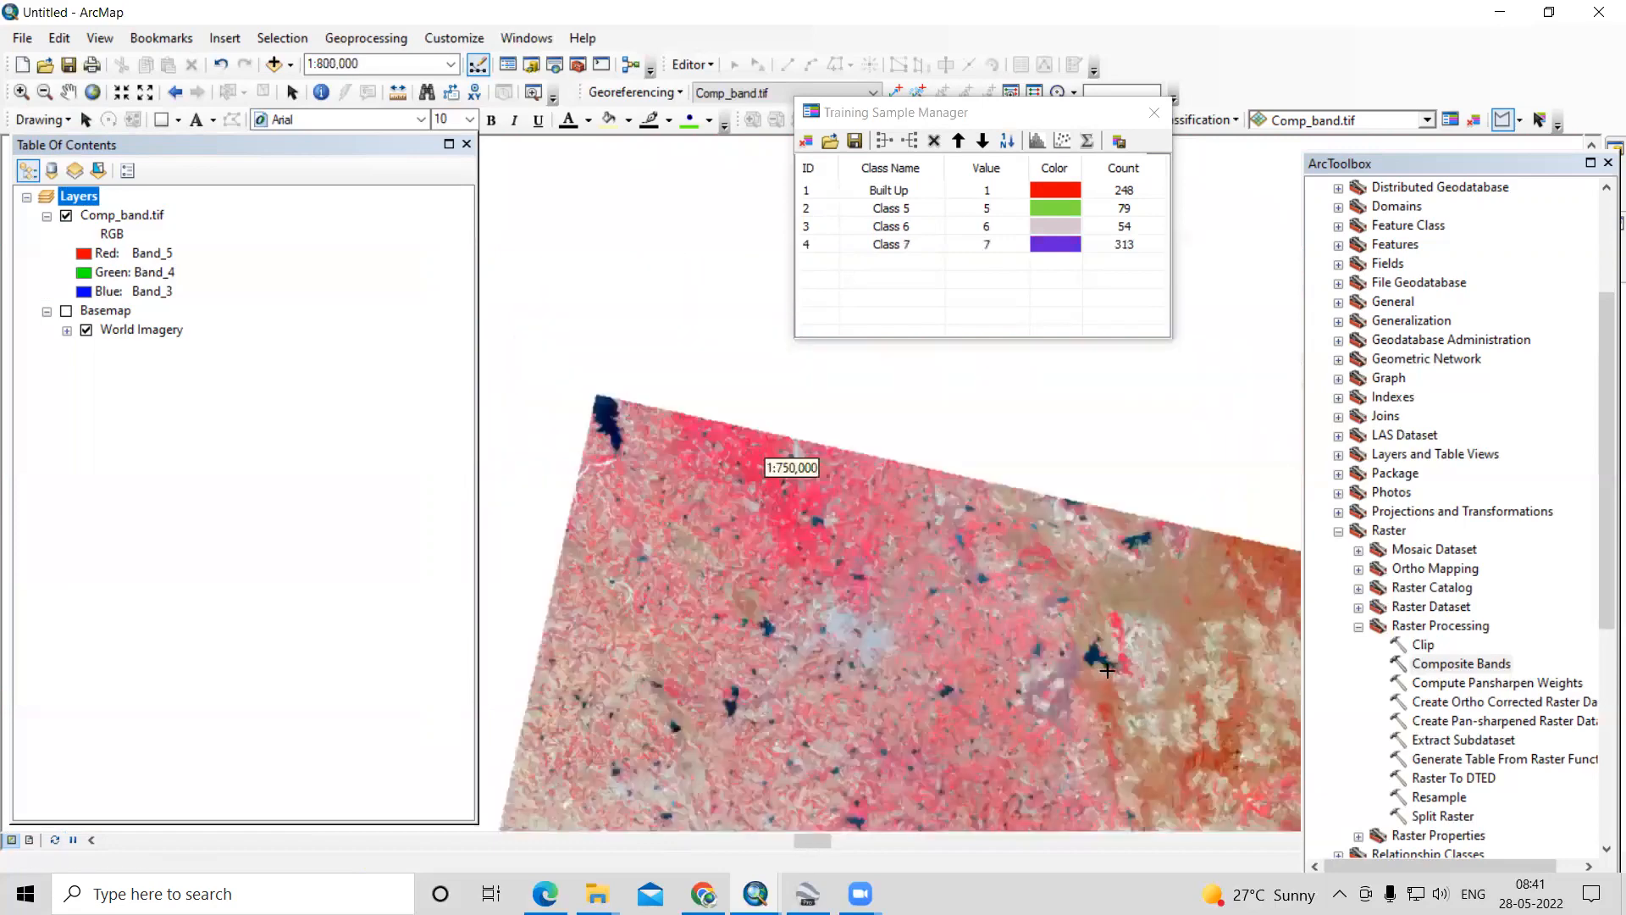
left_click(1068, 596)
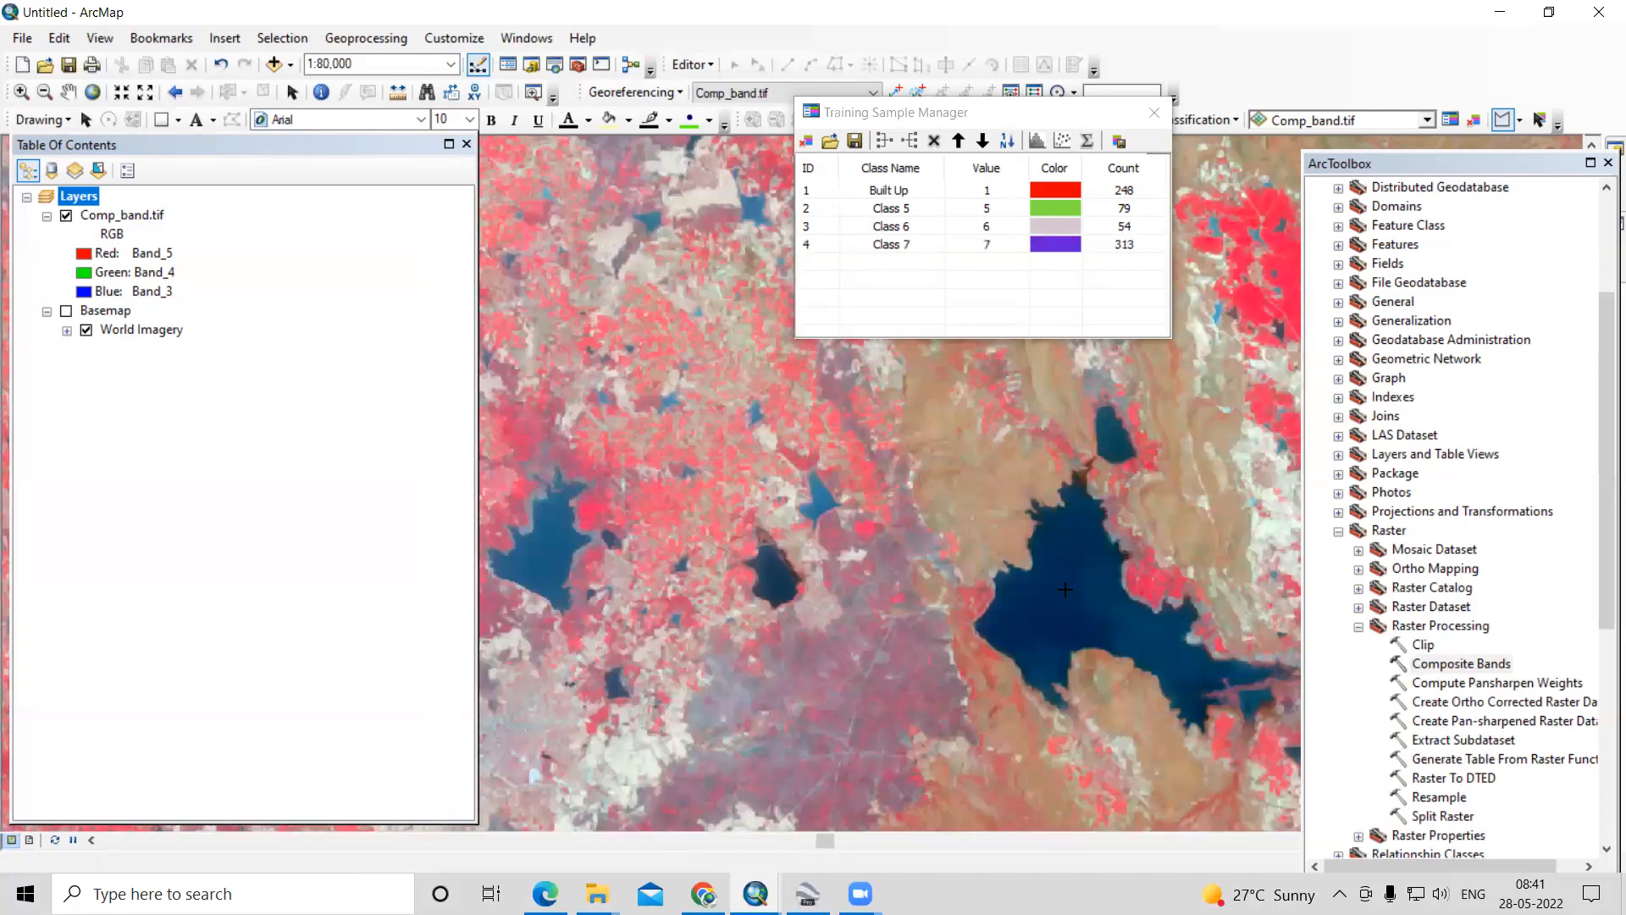
left_click(1085, 576)
left_click(1100, 592)
double_click(1082, 609)
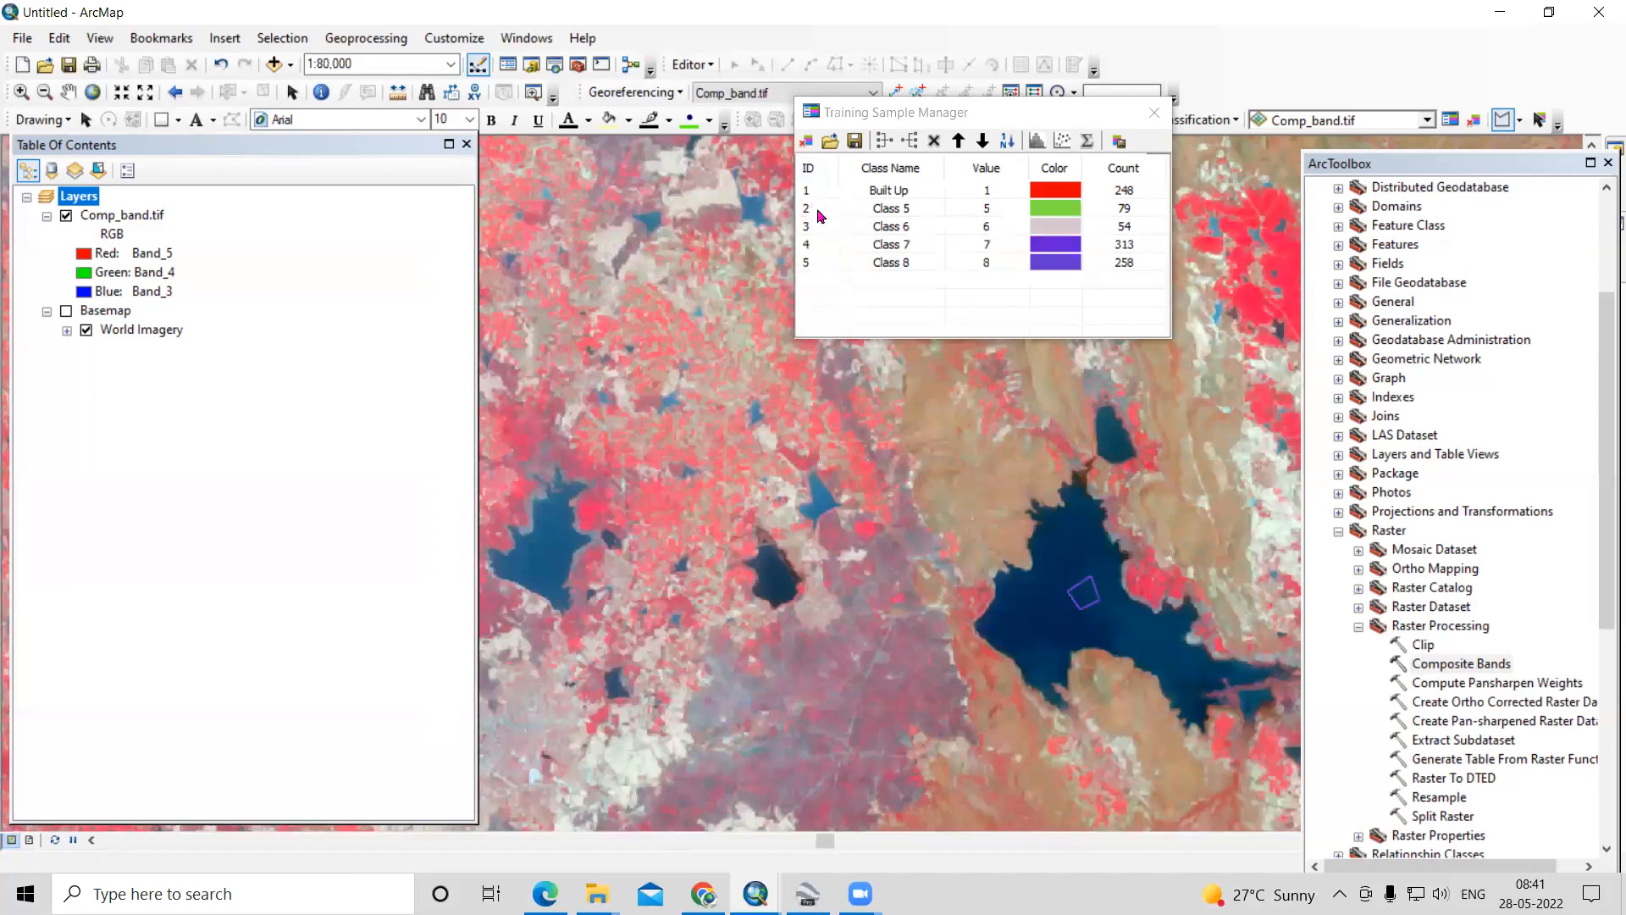
- Merge the four water training samples into one class
left_click(823, 212)
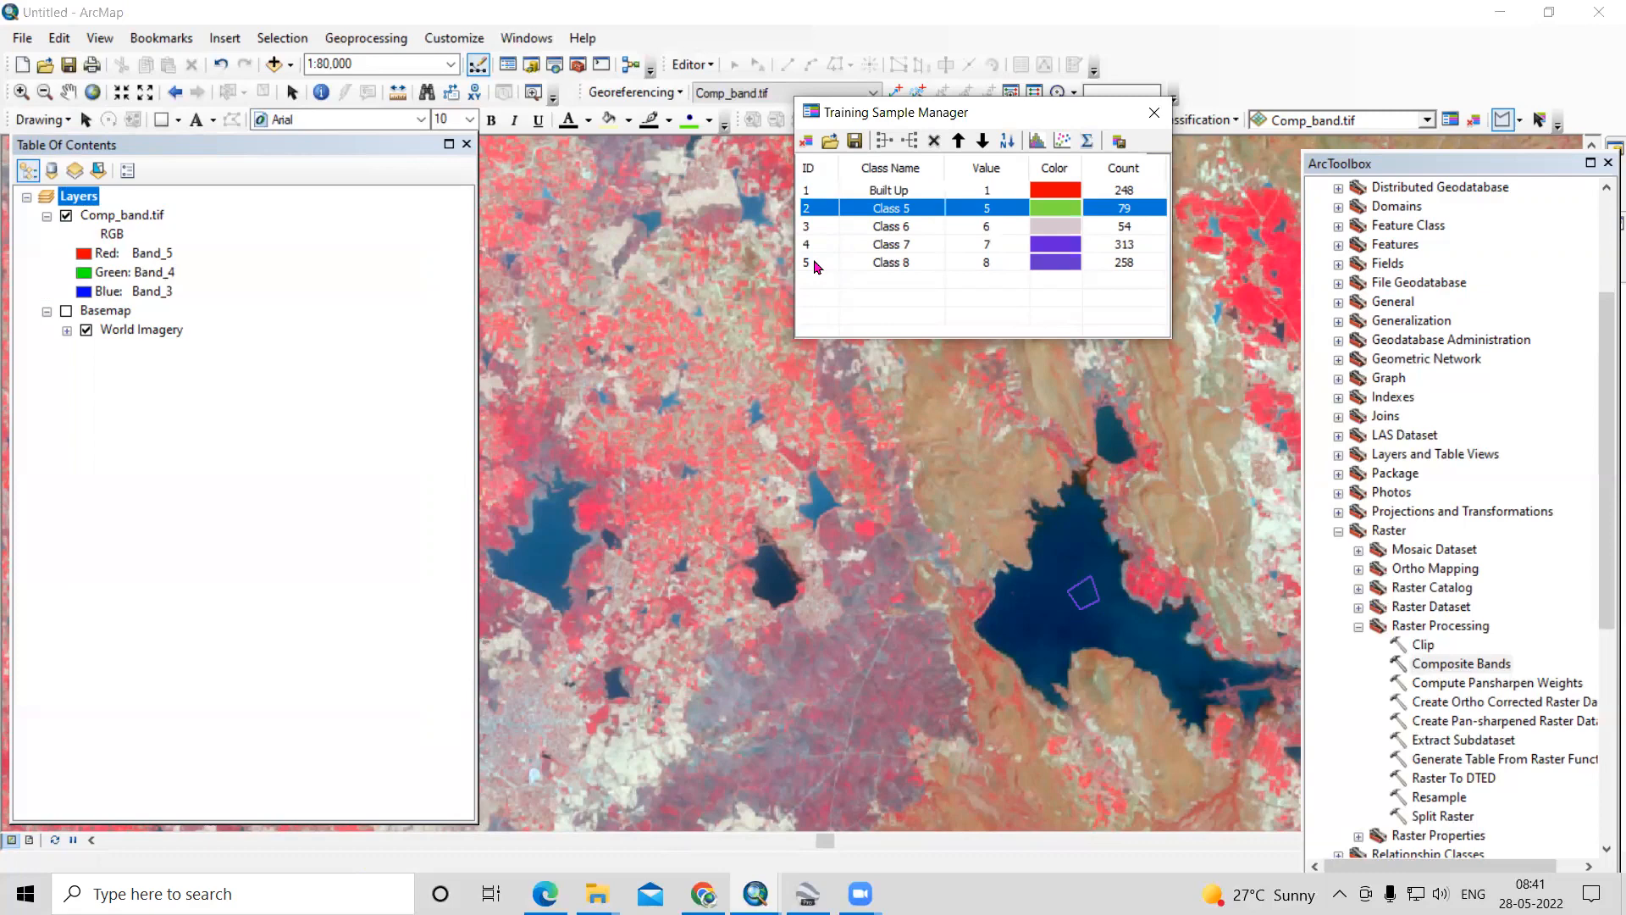
left_click(818, 267, "shift")
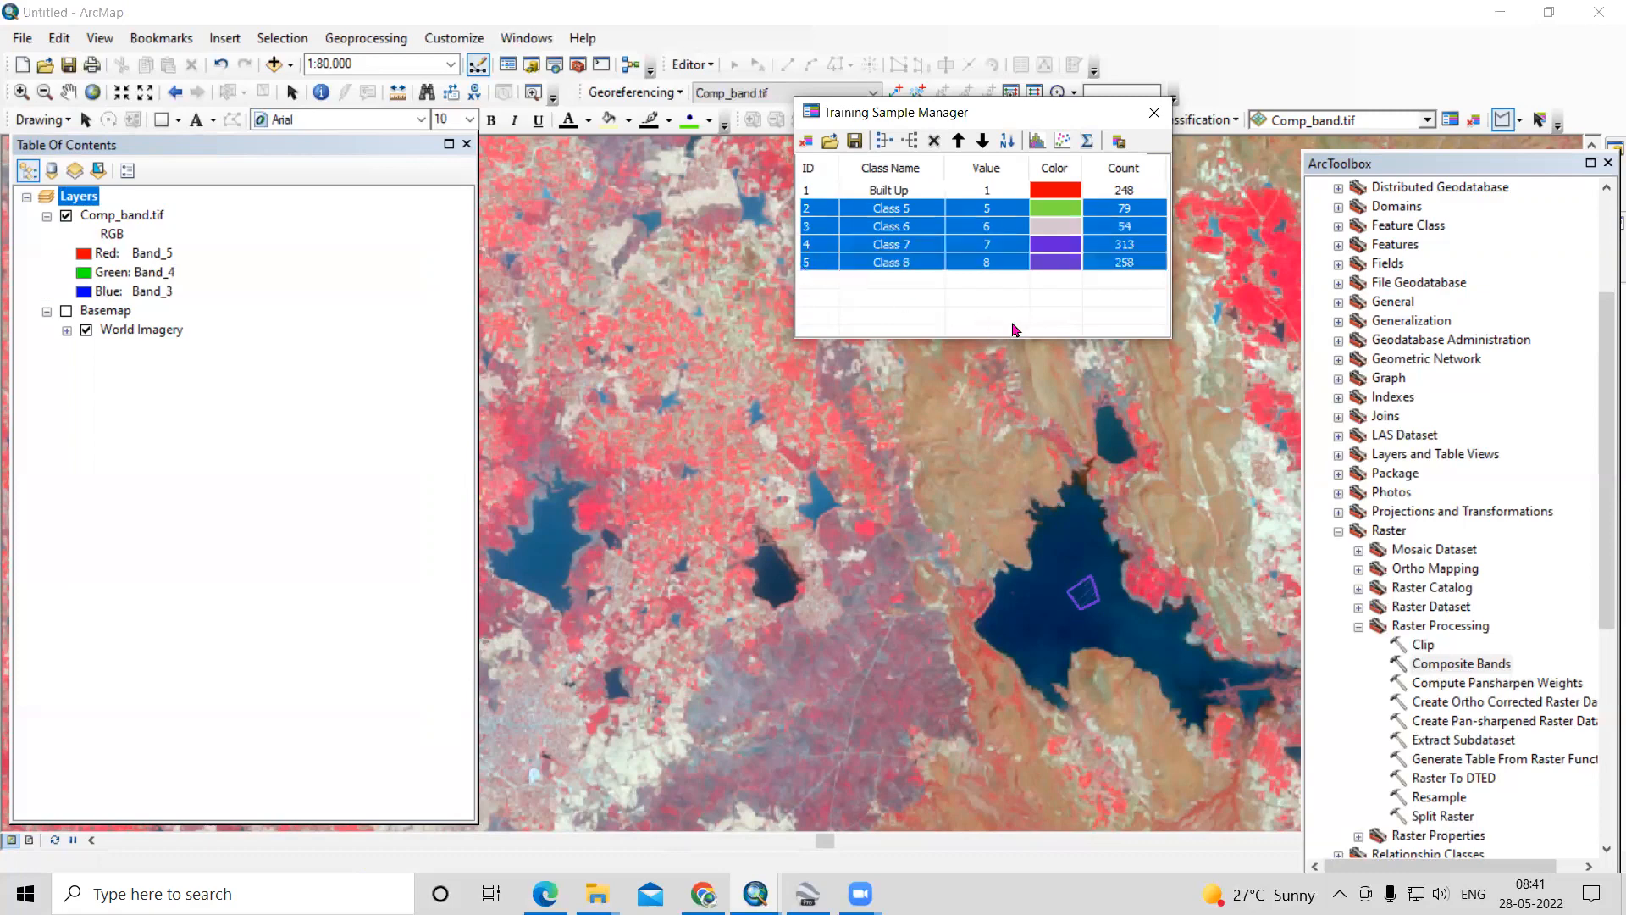
left_click(884, 141)
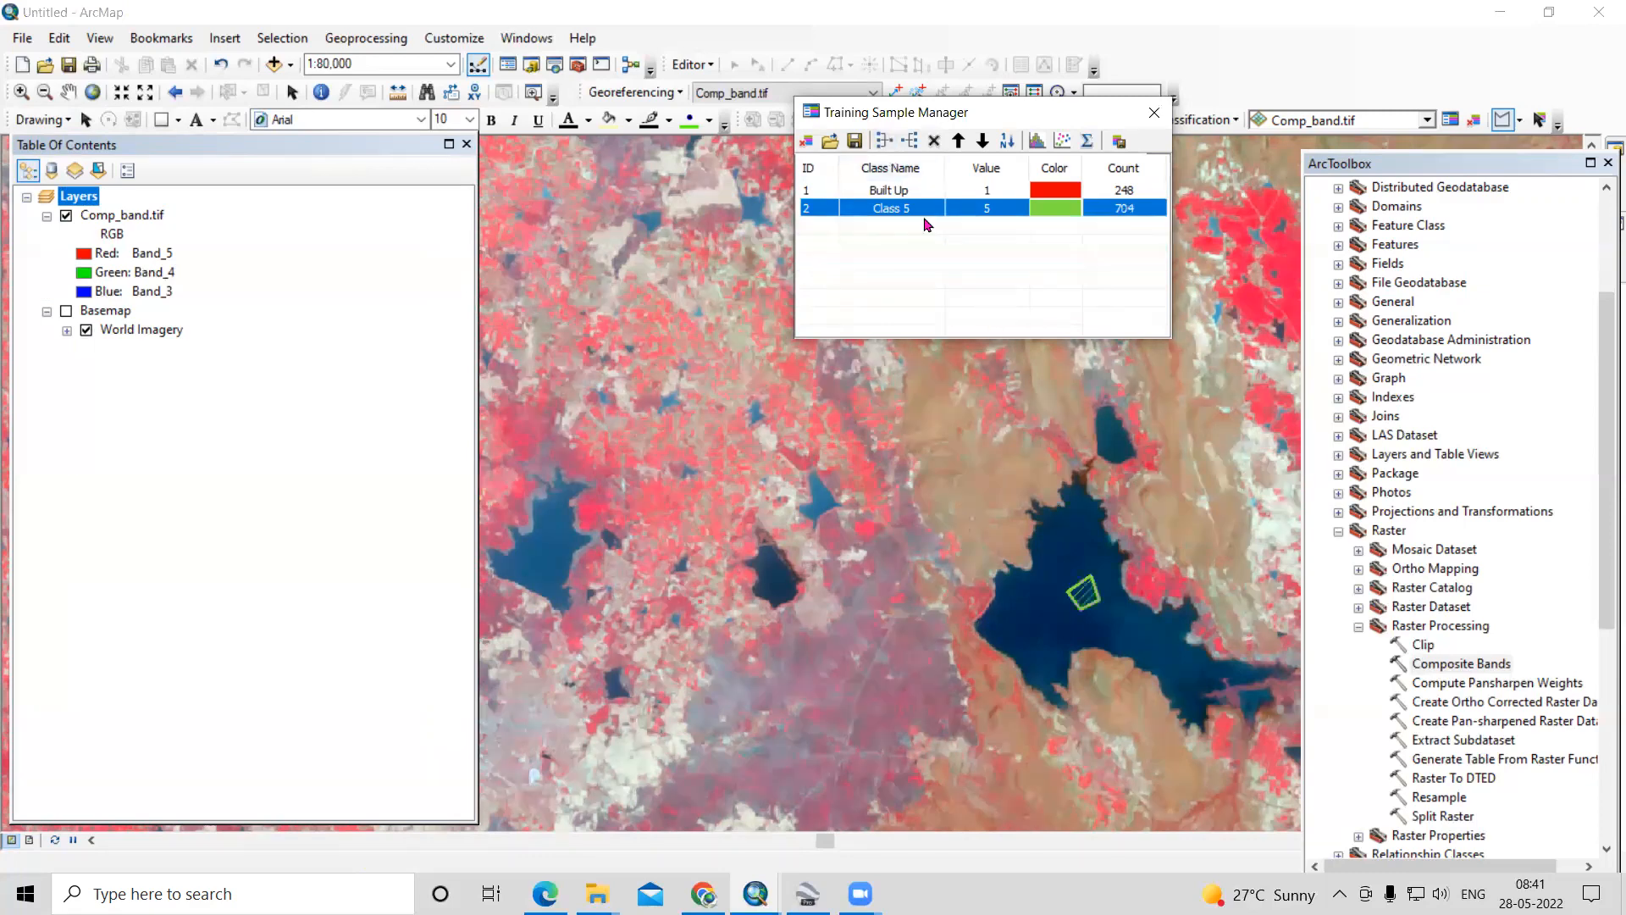
- Name the merged water class Water Bodies and set its colour to blue
double_click(929, 217)
key("BackSpace")
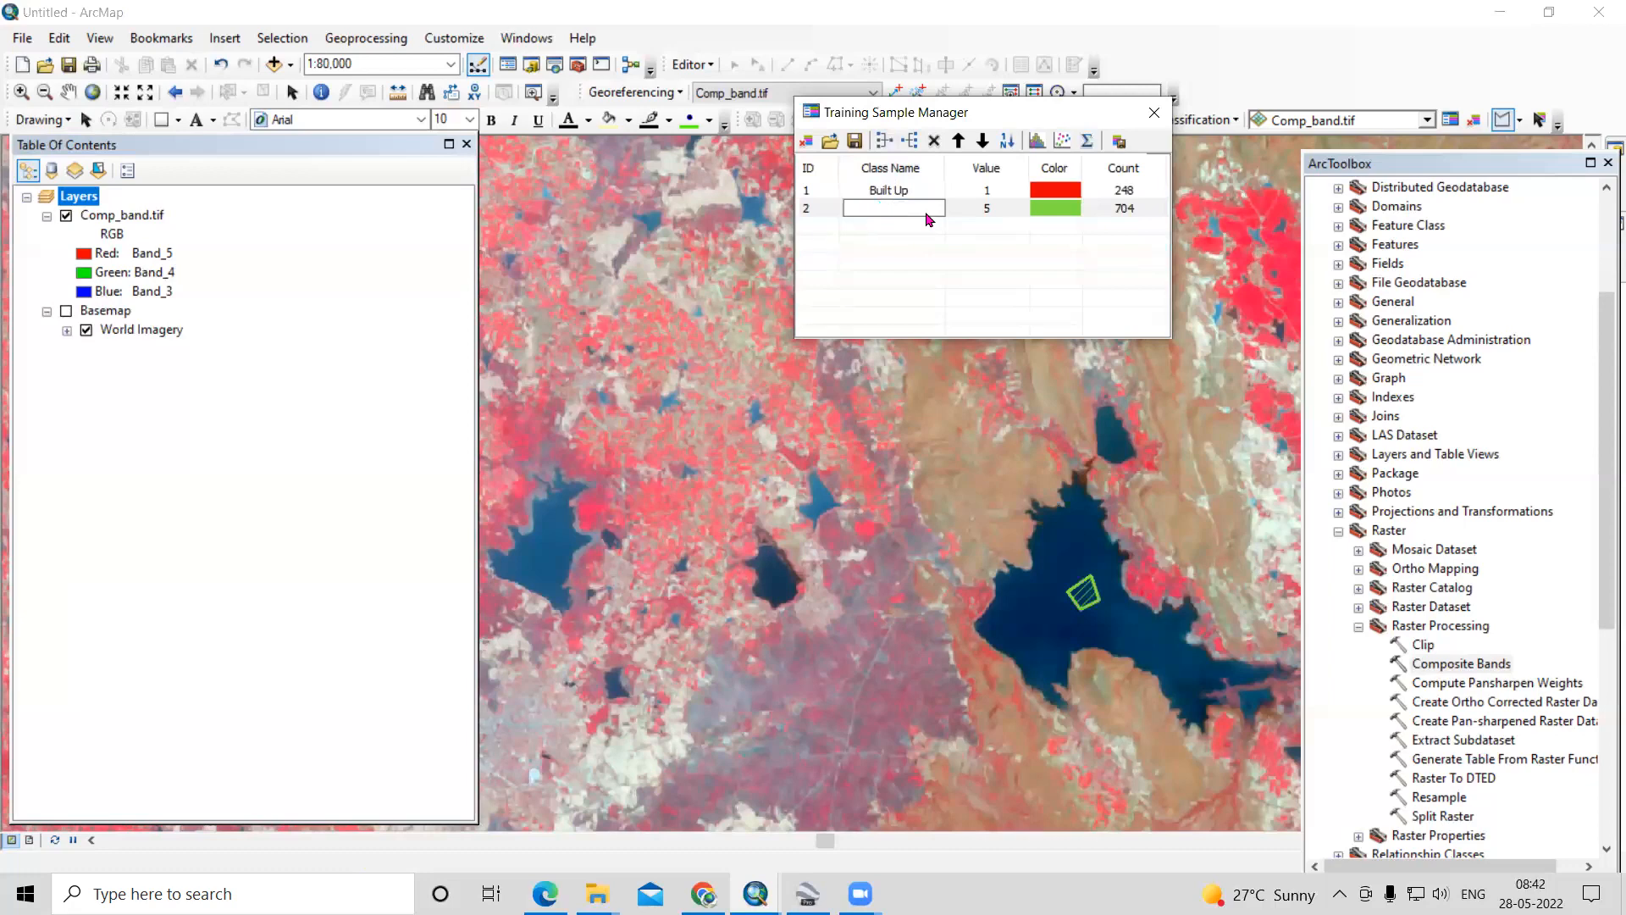
type("Water Bodies")
key("Return")
left_click(1050, 210)
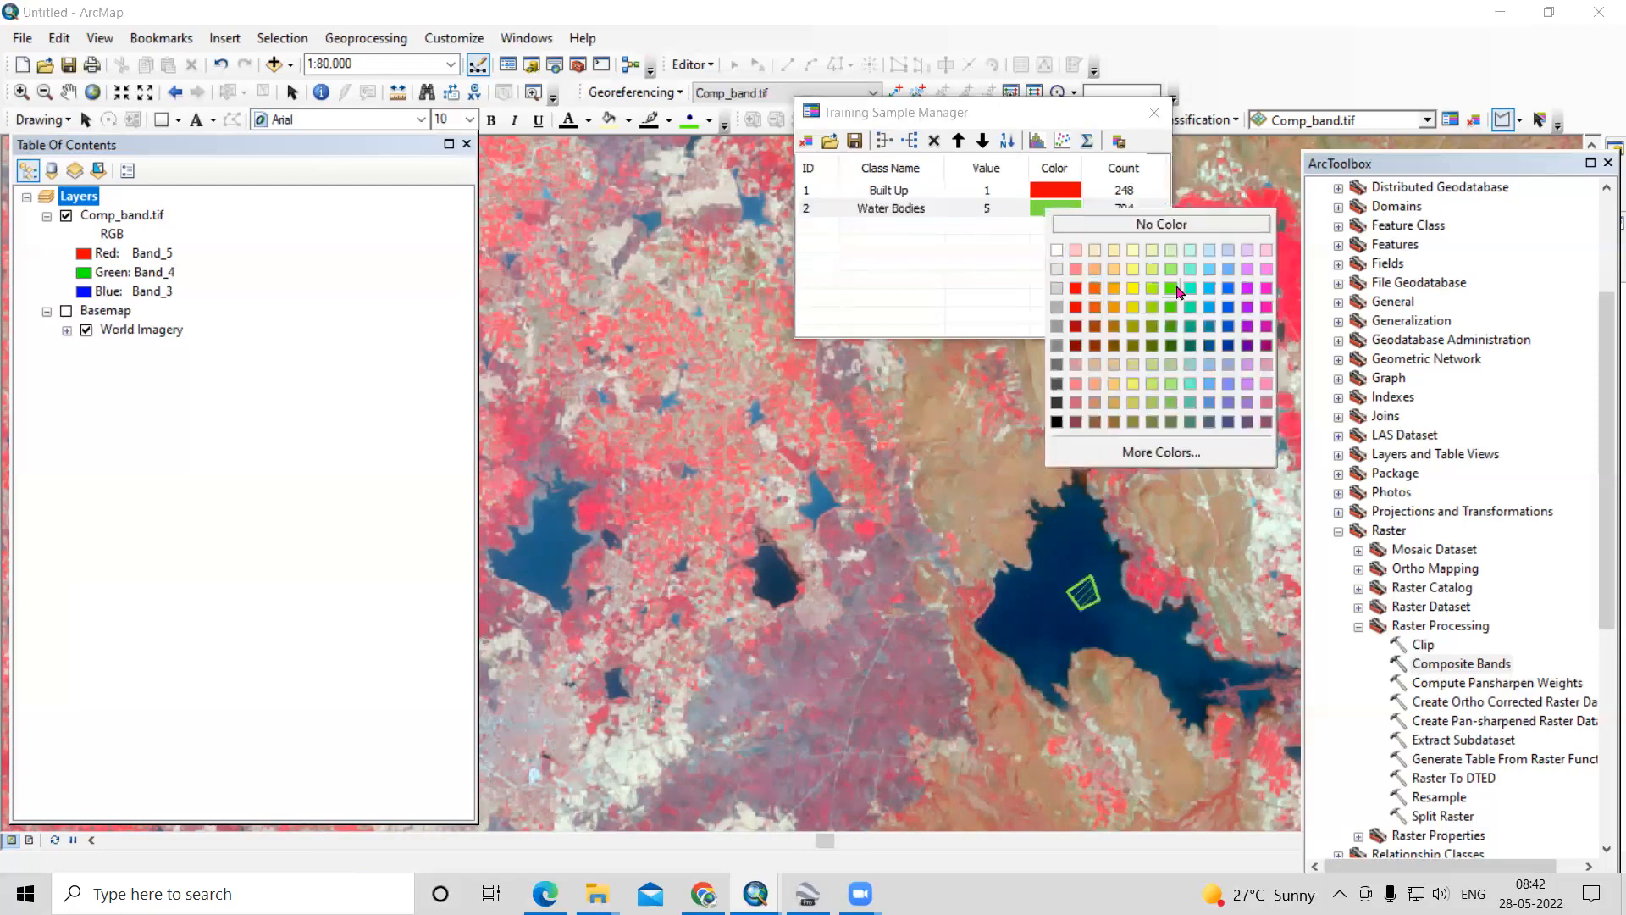
left_click(1229, 289)
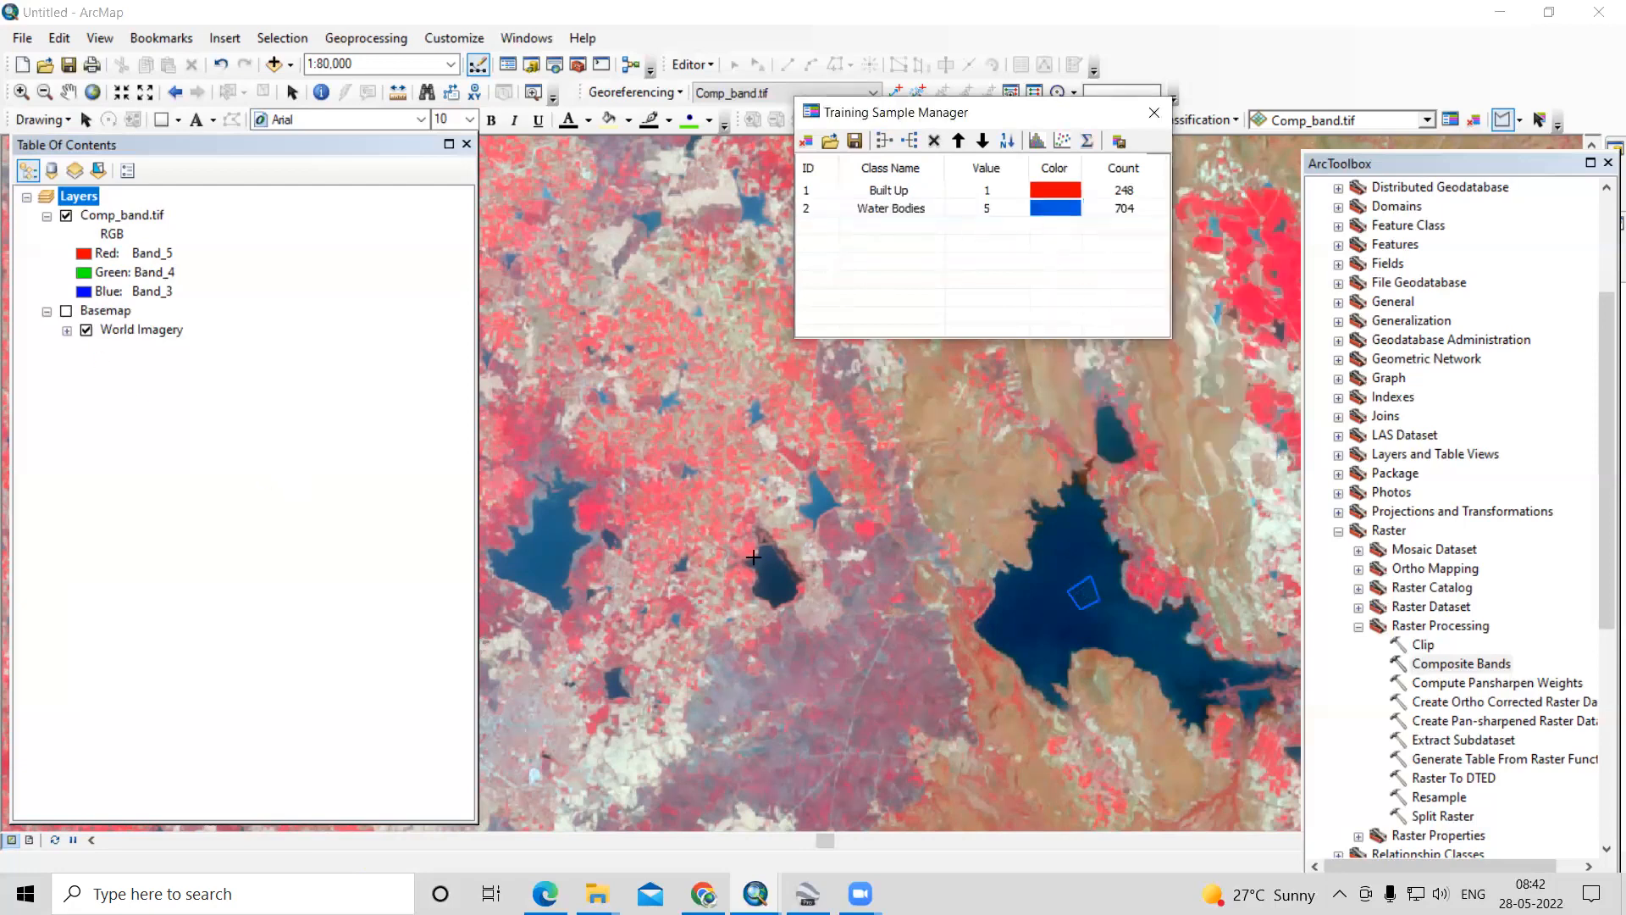
- Check the orange-red terrain in the scene's northeast with the imagery basemap switched on, and hide the basemap again
scroll(754, 557, "down", 5)
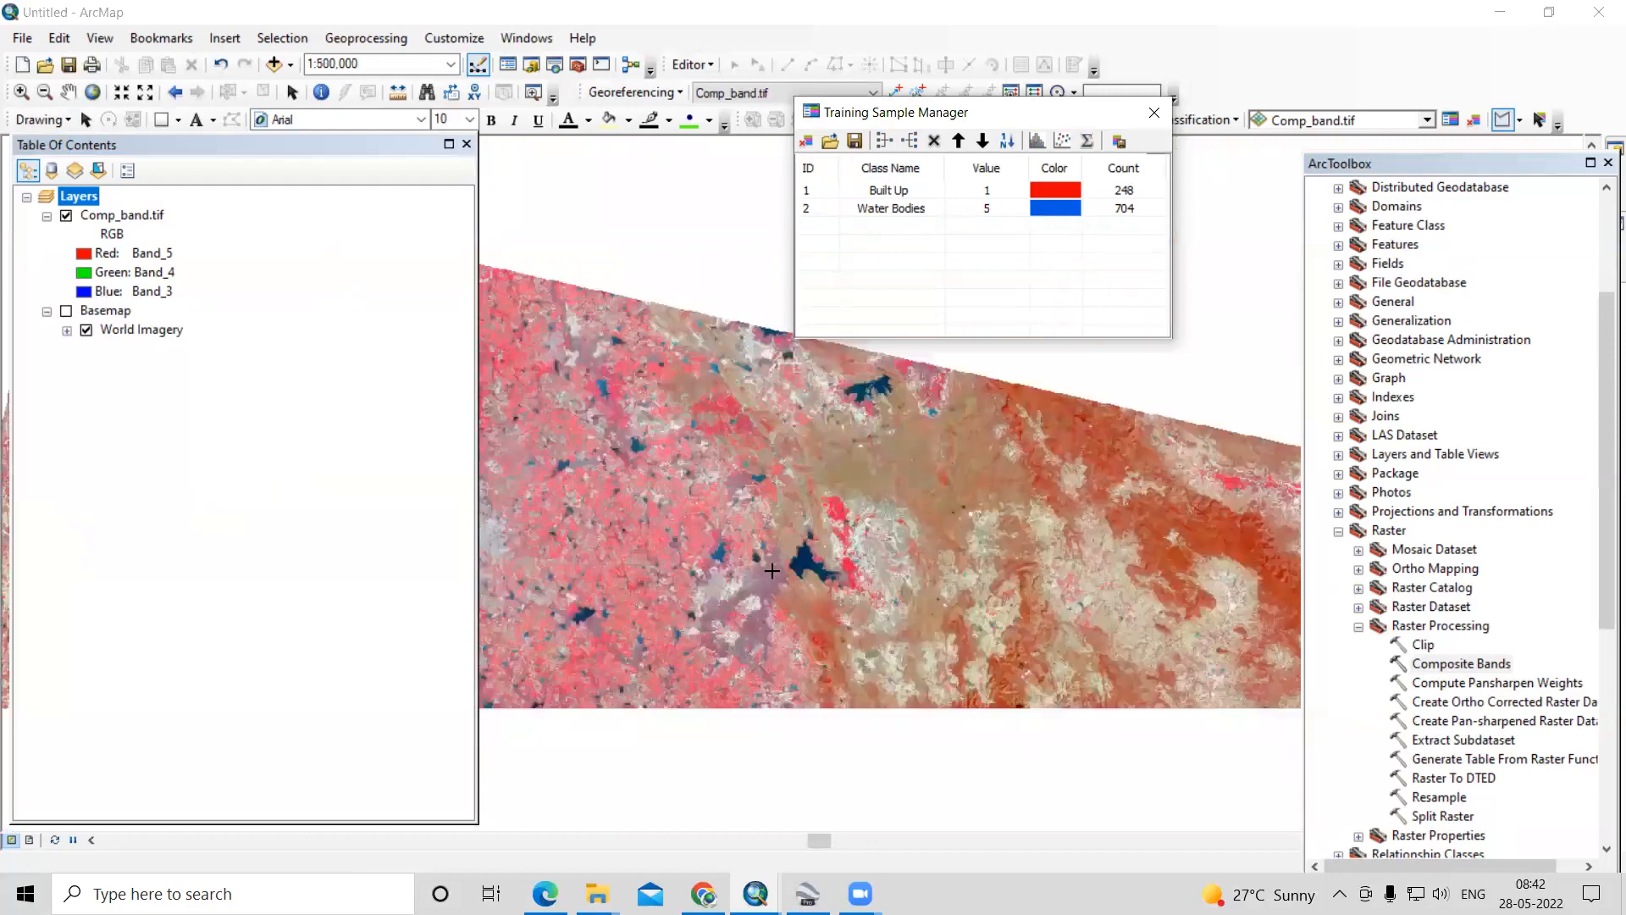
scroll(772, 570, "down", 3)
left_click(66, 312)
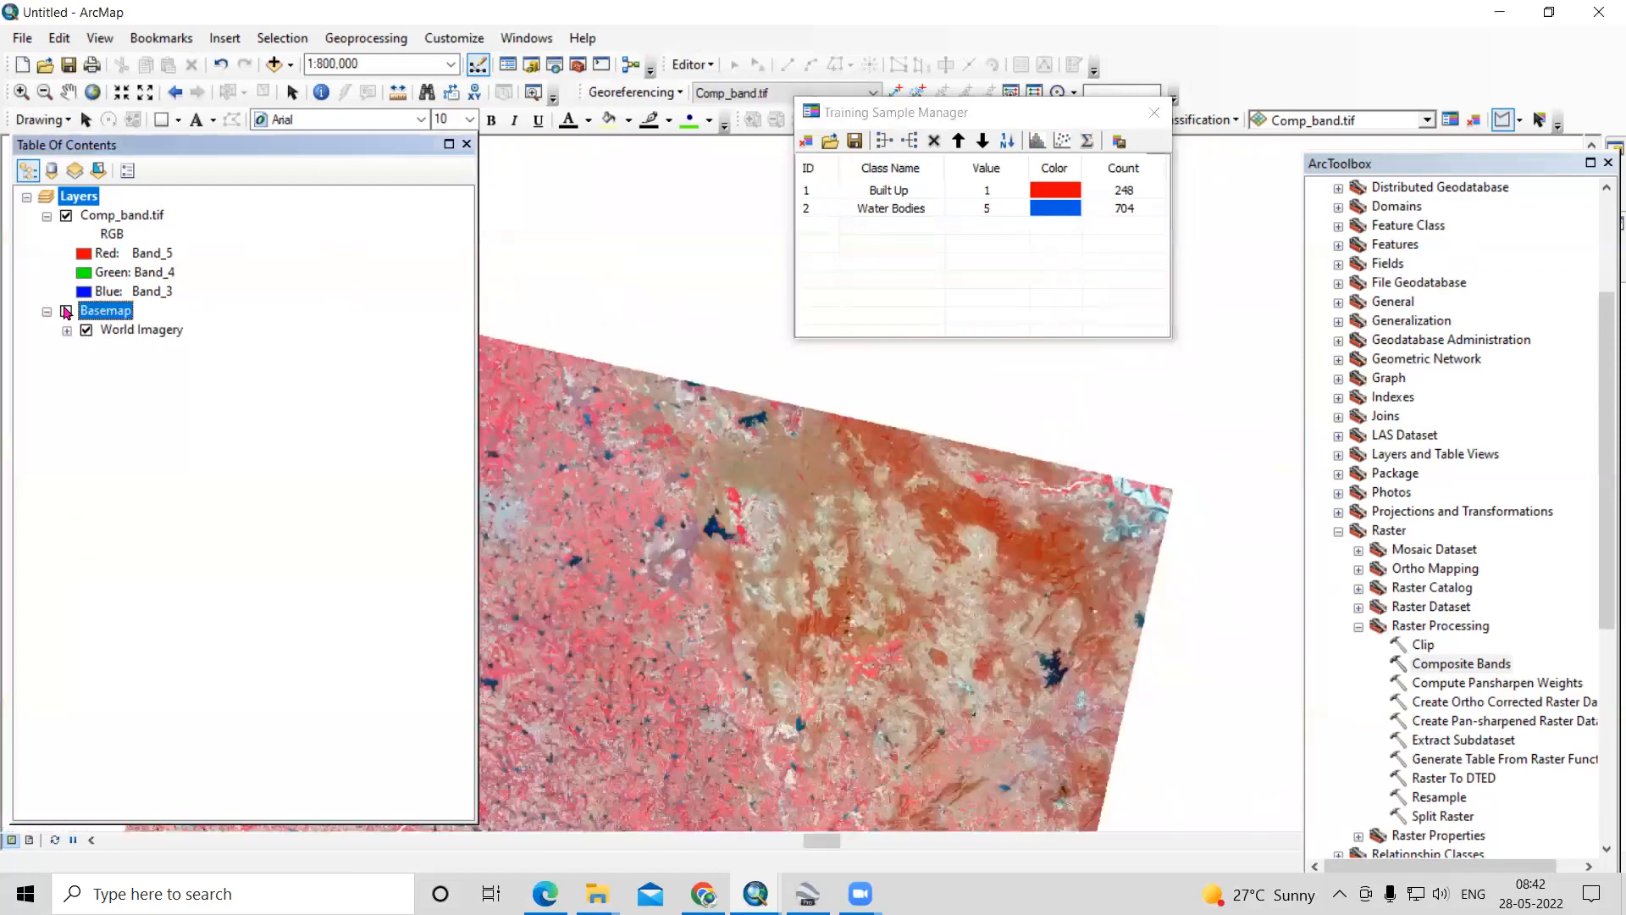
left_click(66, 311)
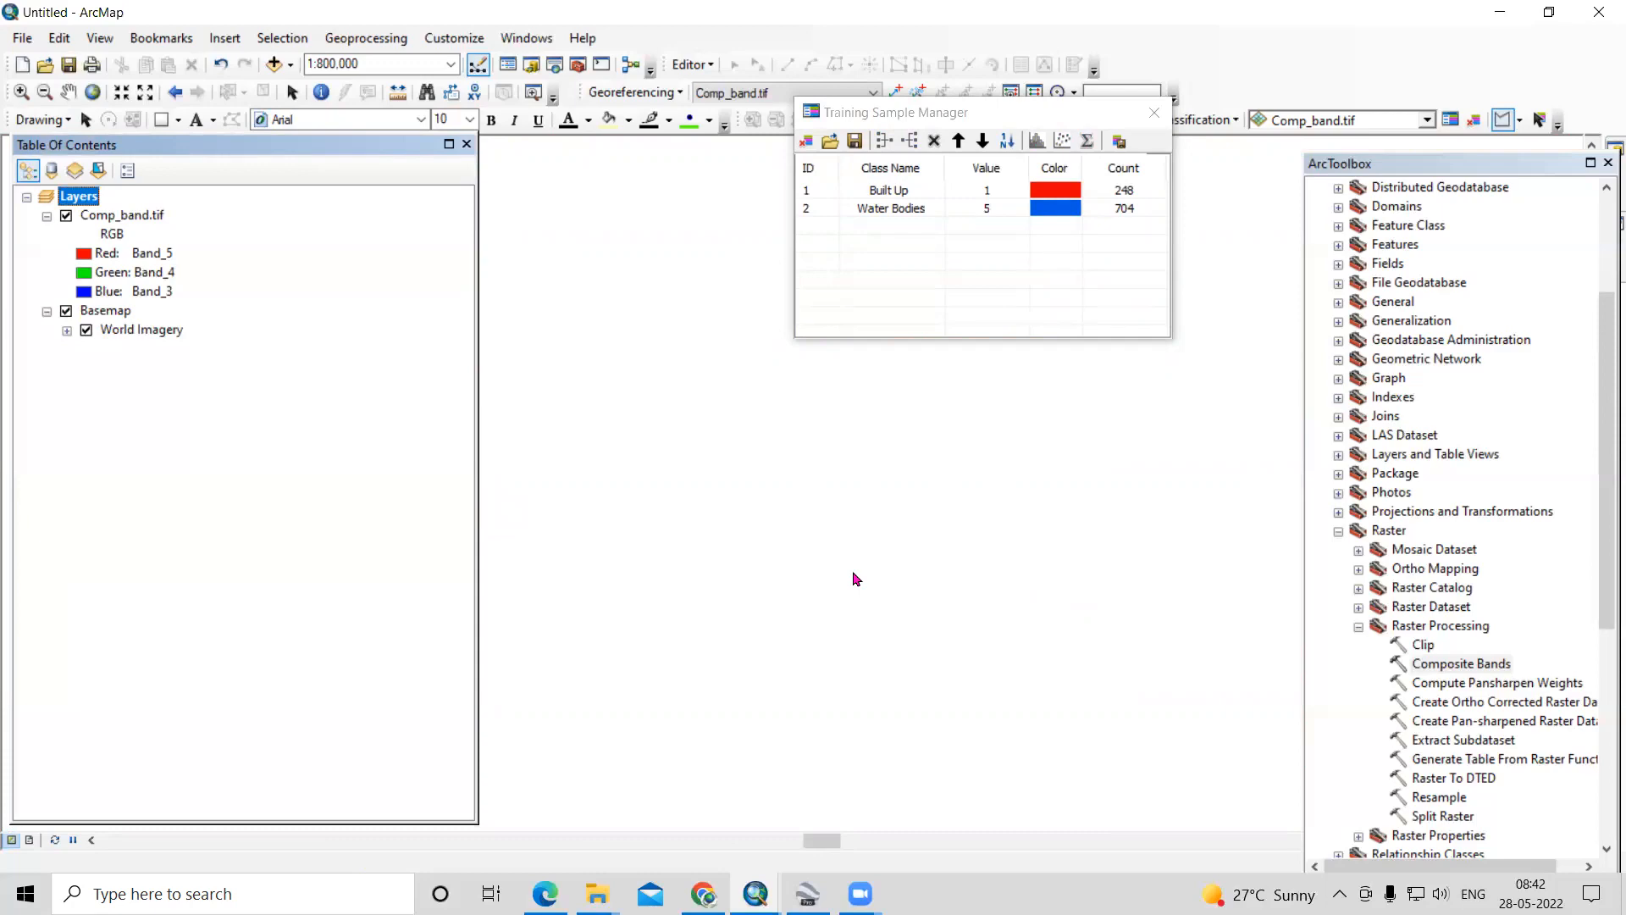
scroll(1027, 555, "up", 1)
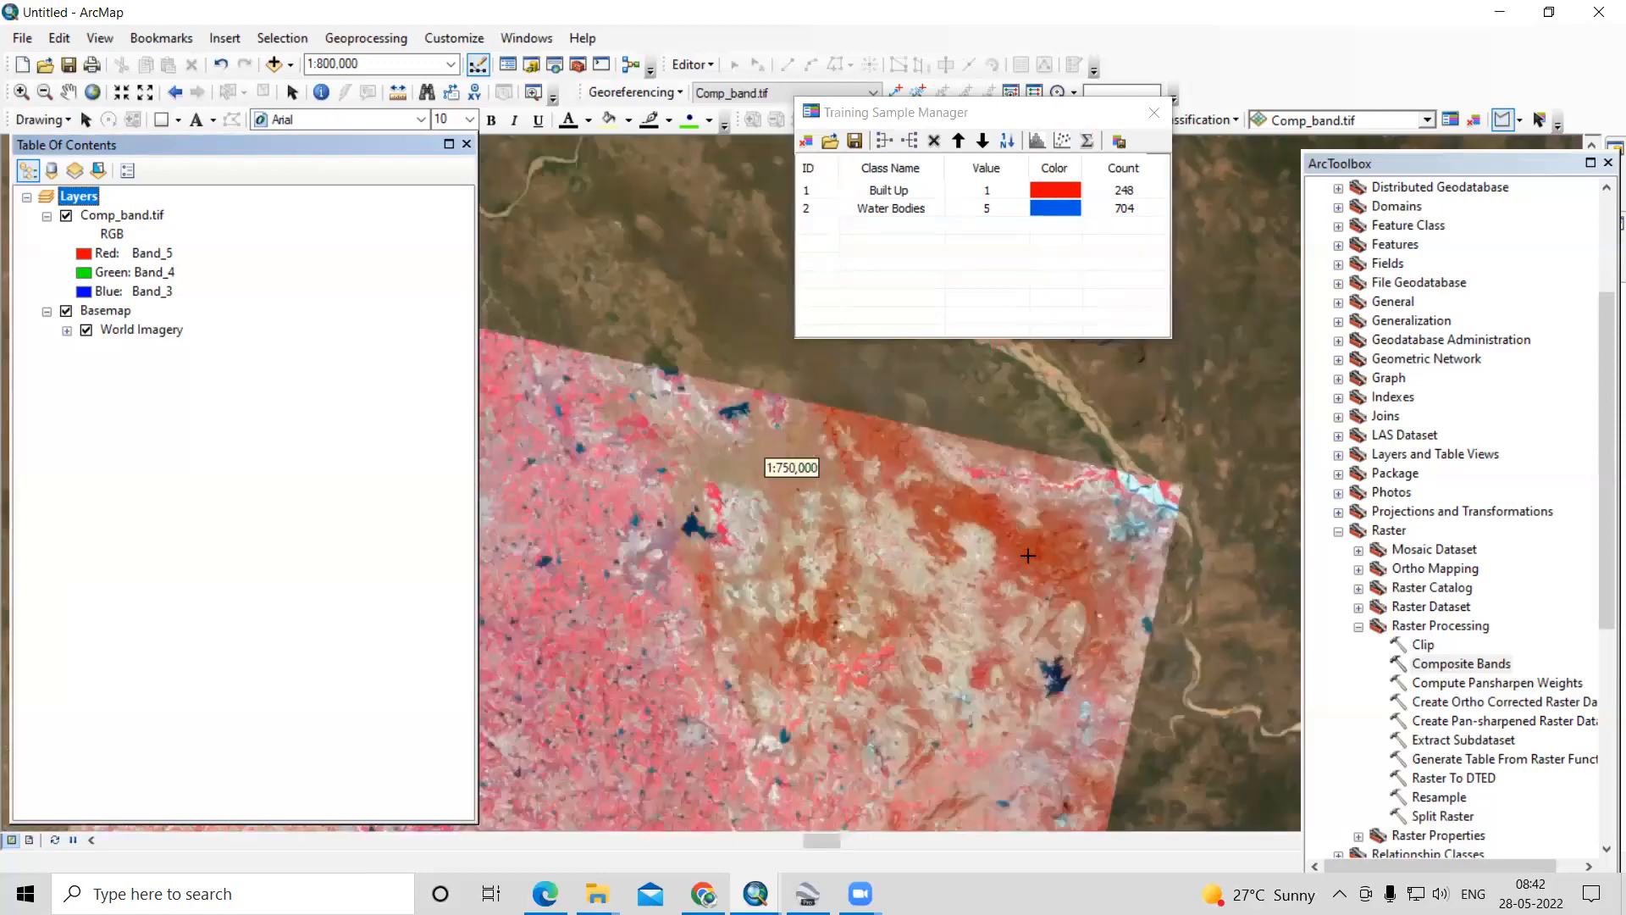
scroll(1028, 556, "up", 4)
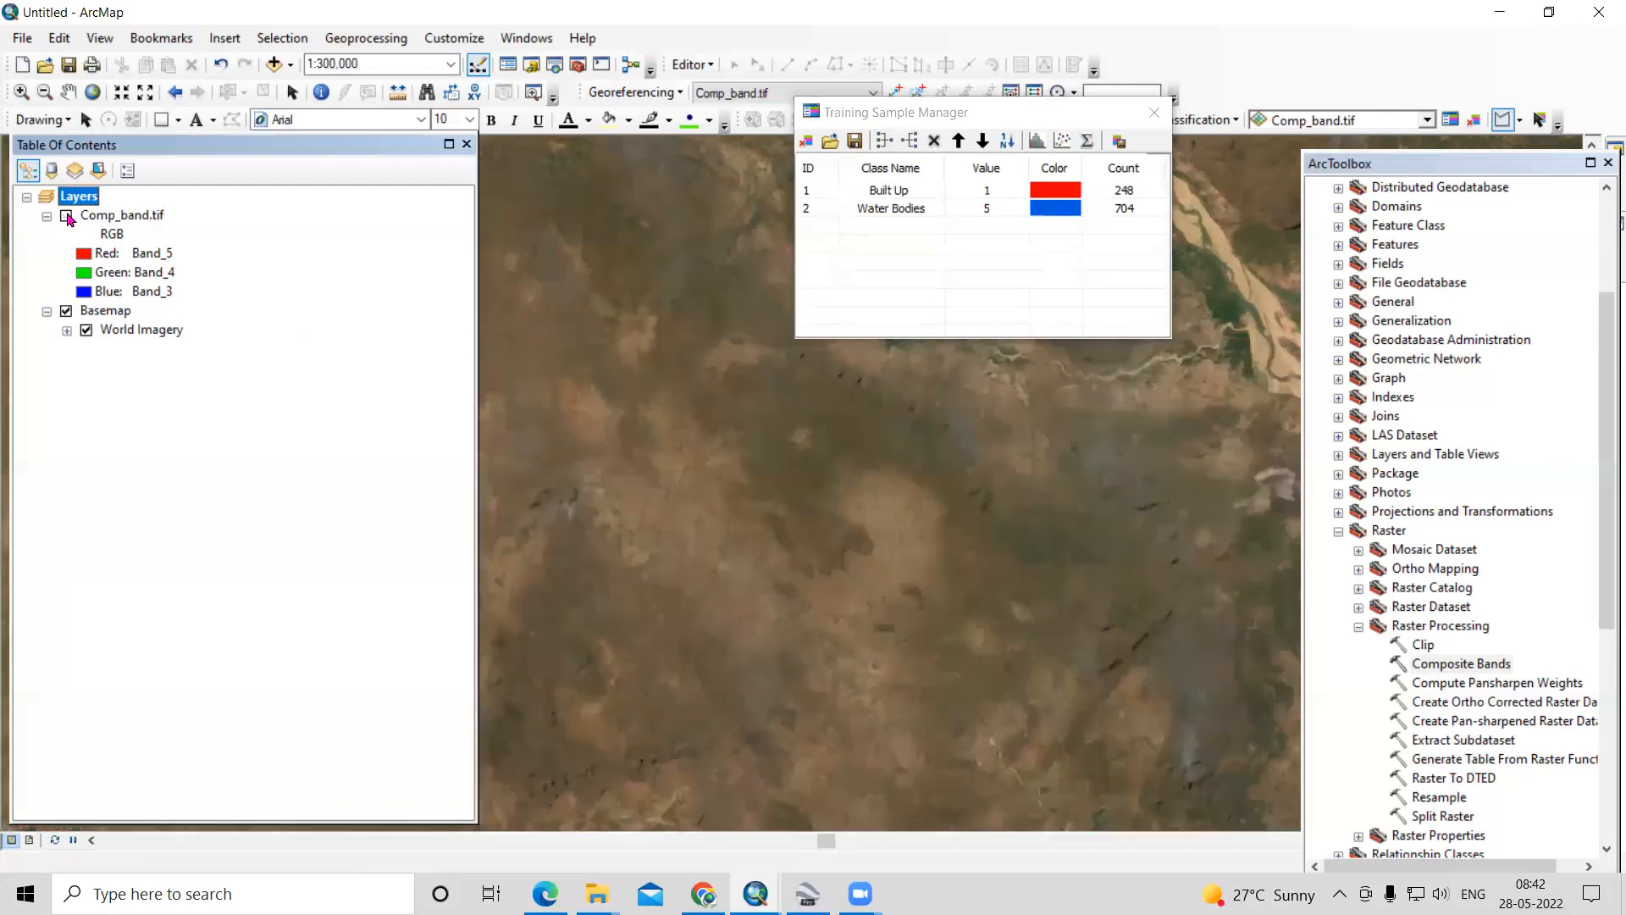
left_click(67, 216)
left_click(66, 311)
- Draw a polygon training sample on the dark orange-red hills in the northeastern part of the composite
left_click(1014, 527)
left_click(1043, 520)
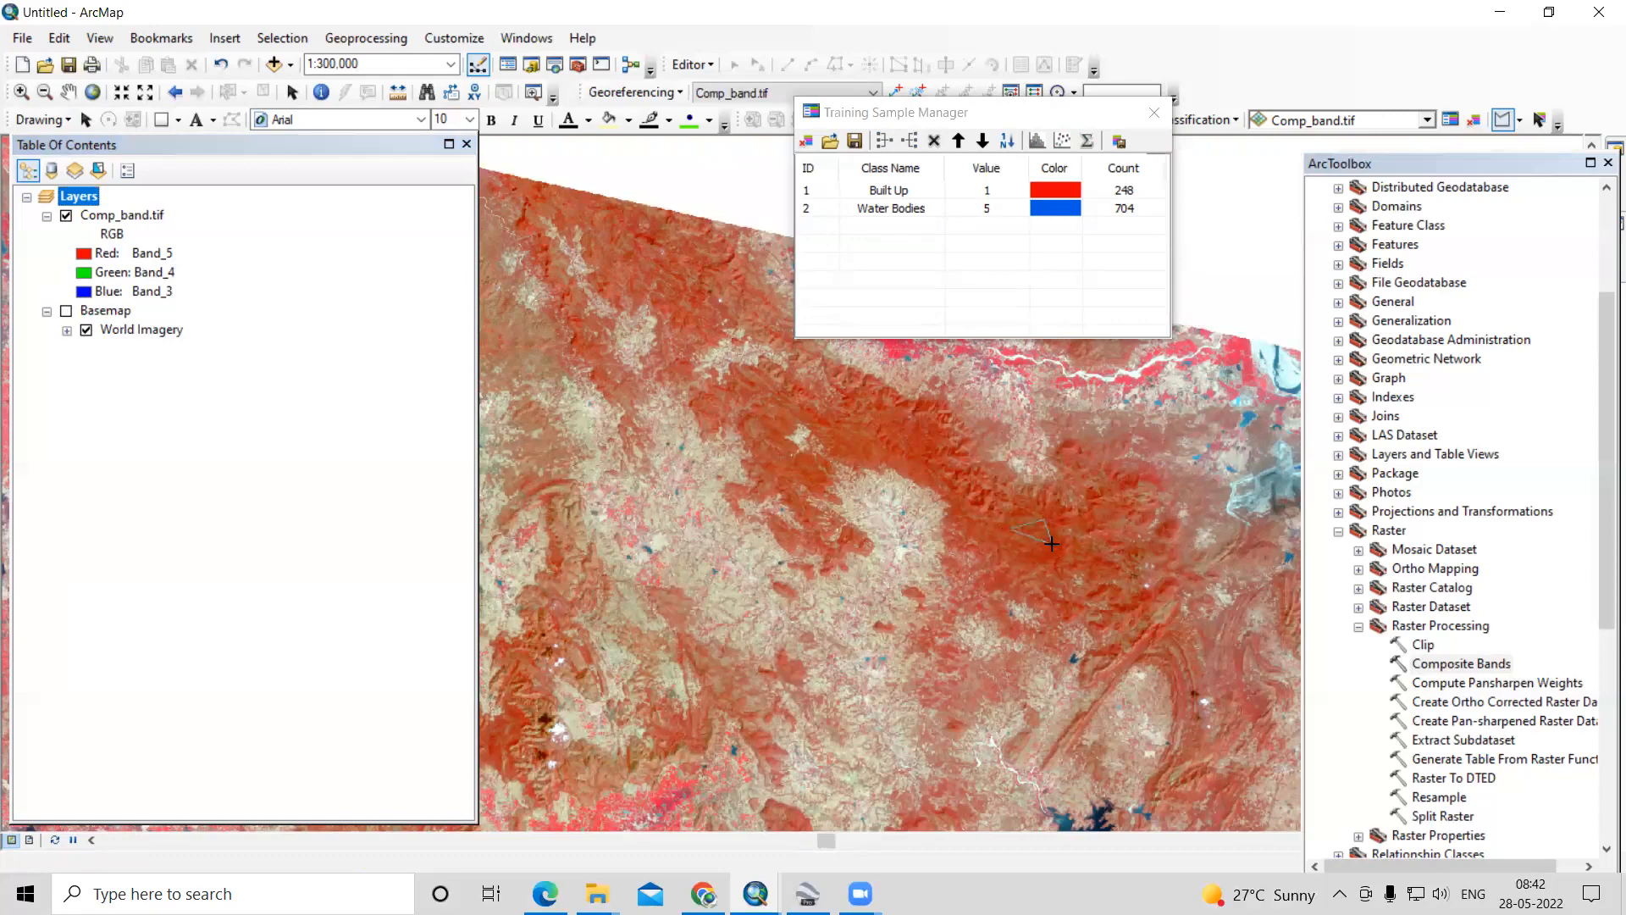
double_click(1040, 549)
- Draw a second polygon training sample on the same orange-red hills, northwest of the first one
left_click(887, 432)
left_click(921, 422)
left_click(929, 442)
double_click(902, 449)
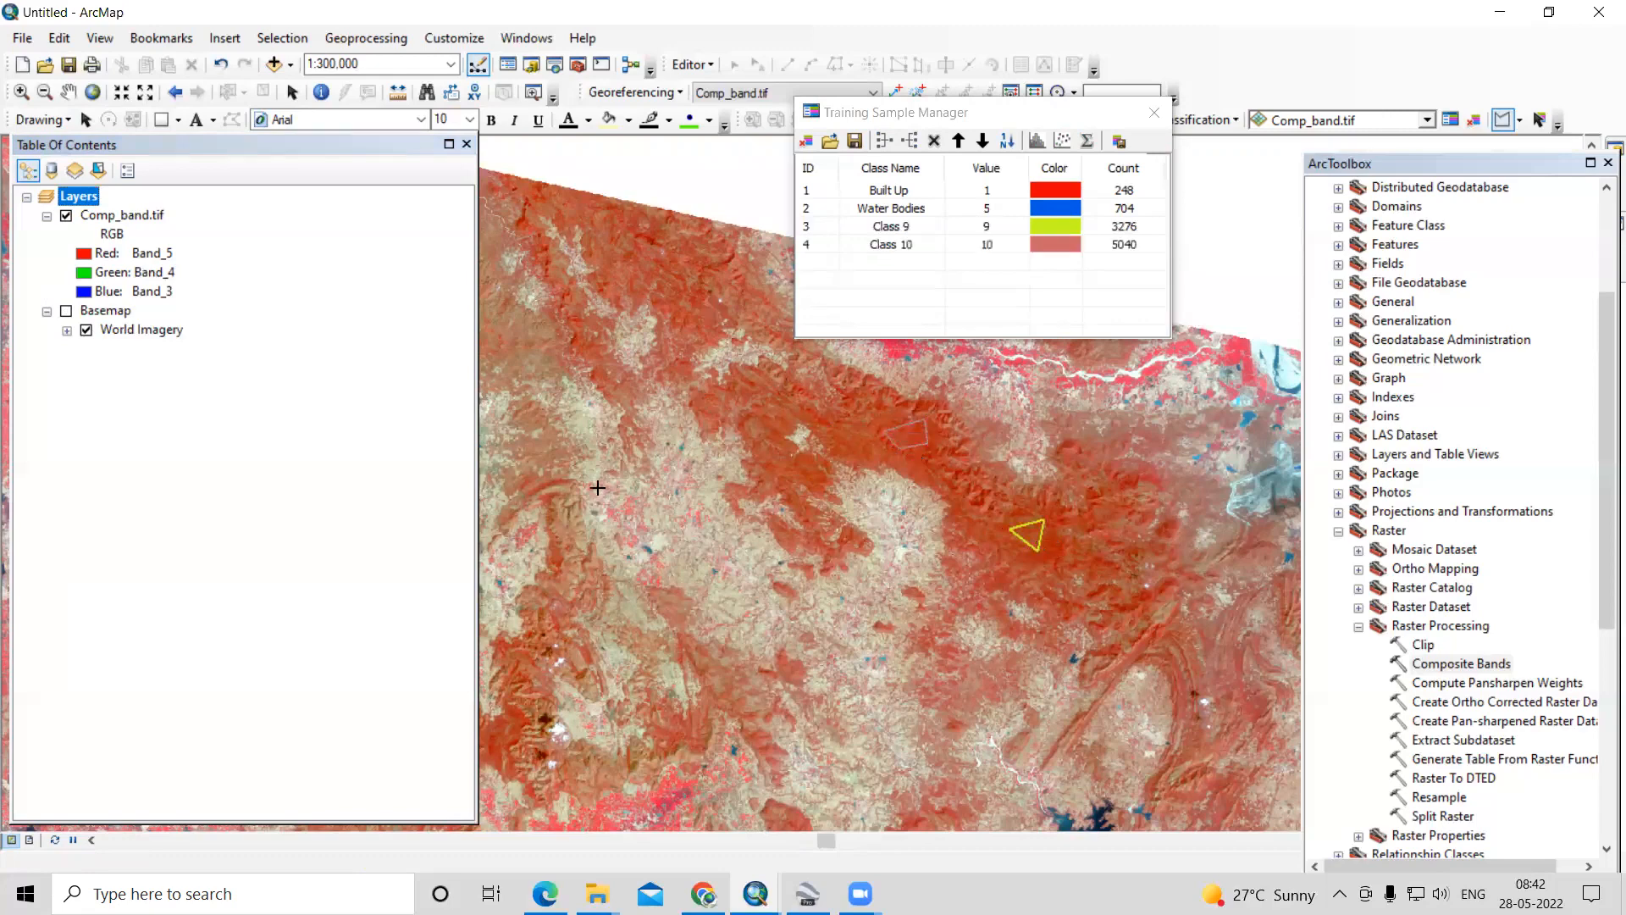
- Draw a third polygon training sample on the orange-red ridges east of the large dark reservoir
scroll(610, 491, "up", 2)
scroll(937, 704, "down", 3)
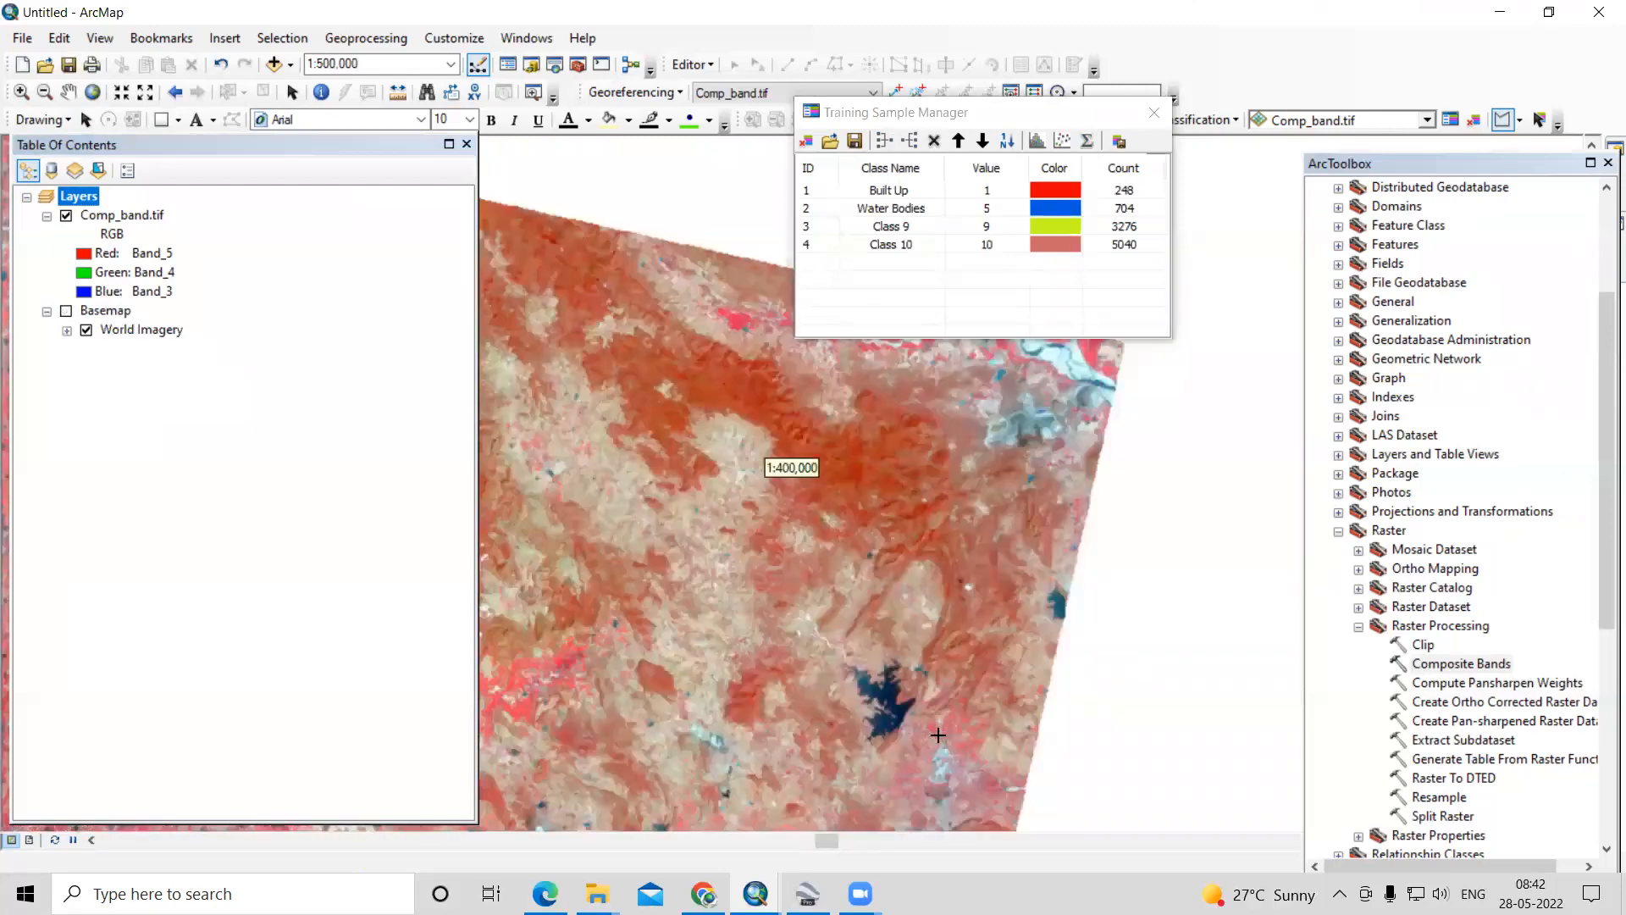
left_click(1068, 511)
left_click(1074, 490)
left_click(1091, 494)
double_click(1089, 523)
- Merge the training samples Class 9, Class 10 and Class 11 into one class
left_click(830, 226)
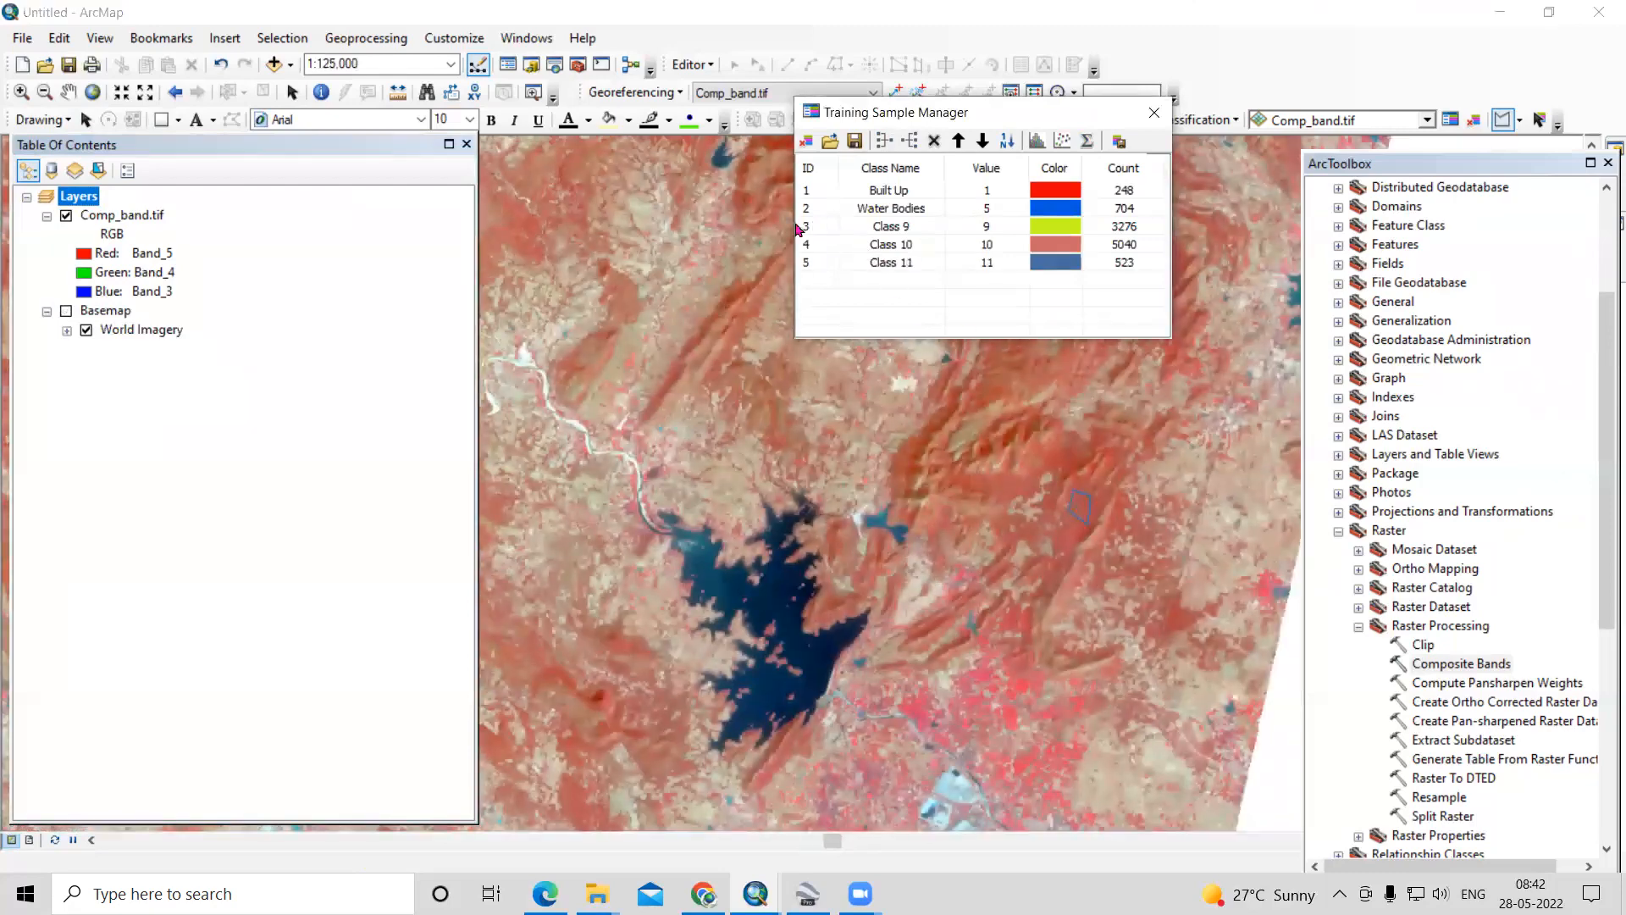
left_click(809, 229)
left_click(813, 265, "shift")
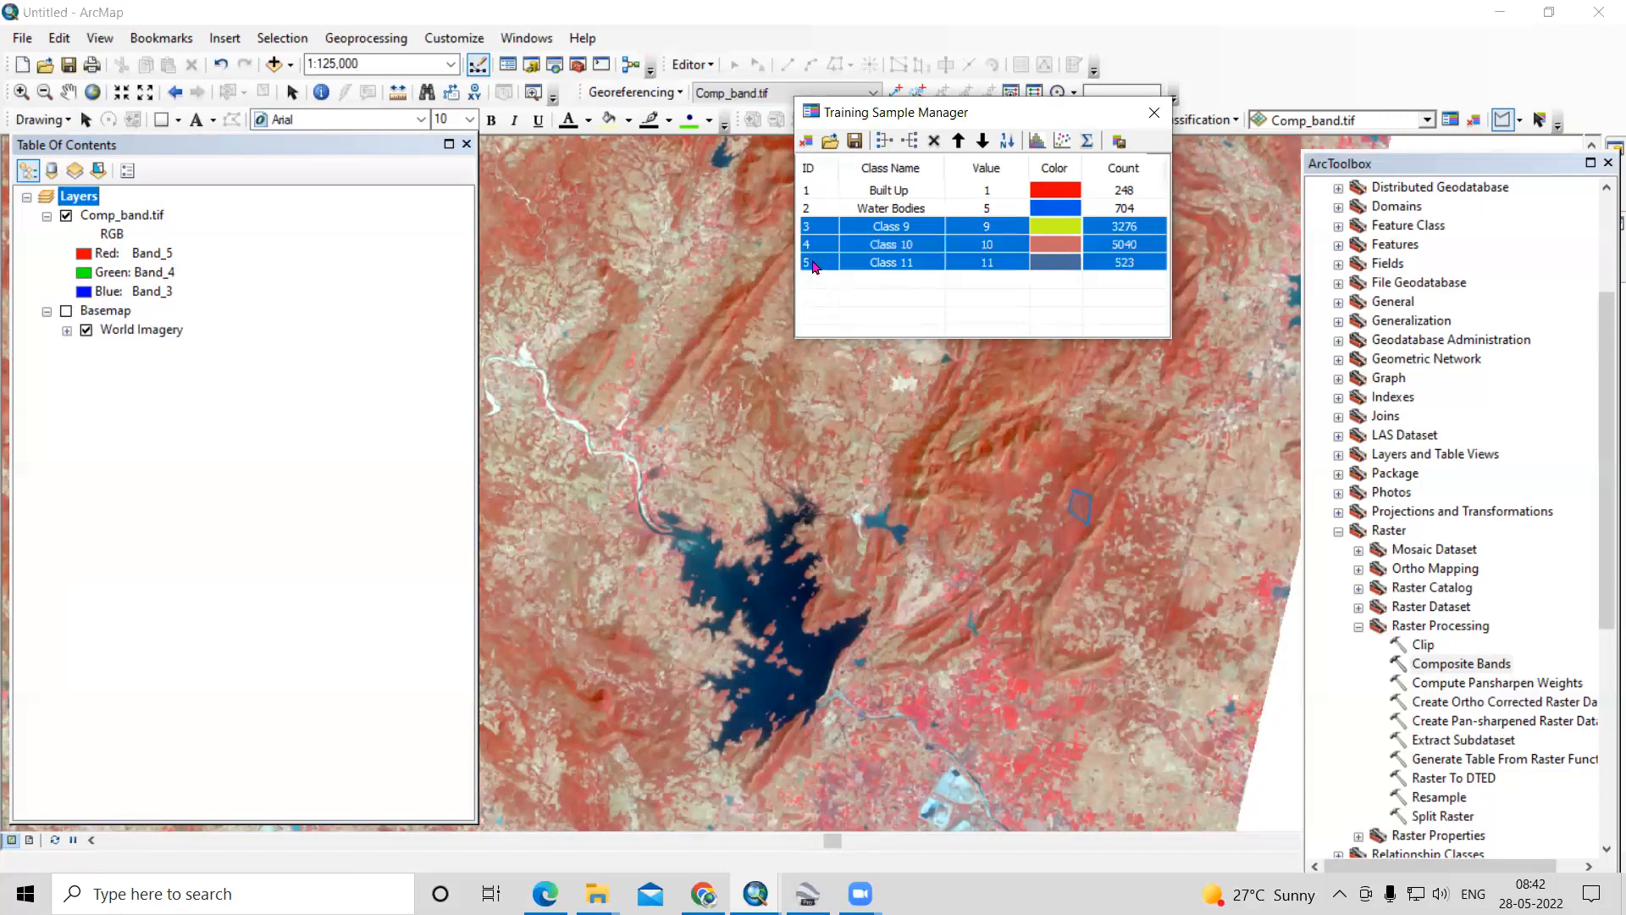
left_click(884, 141)
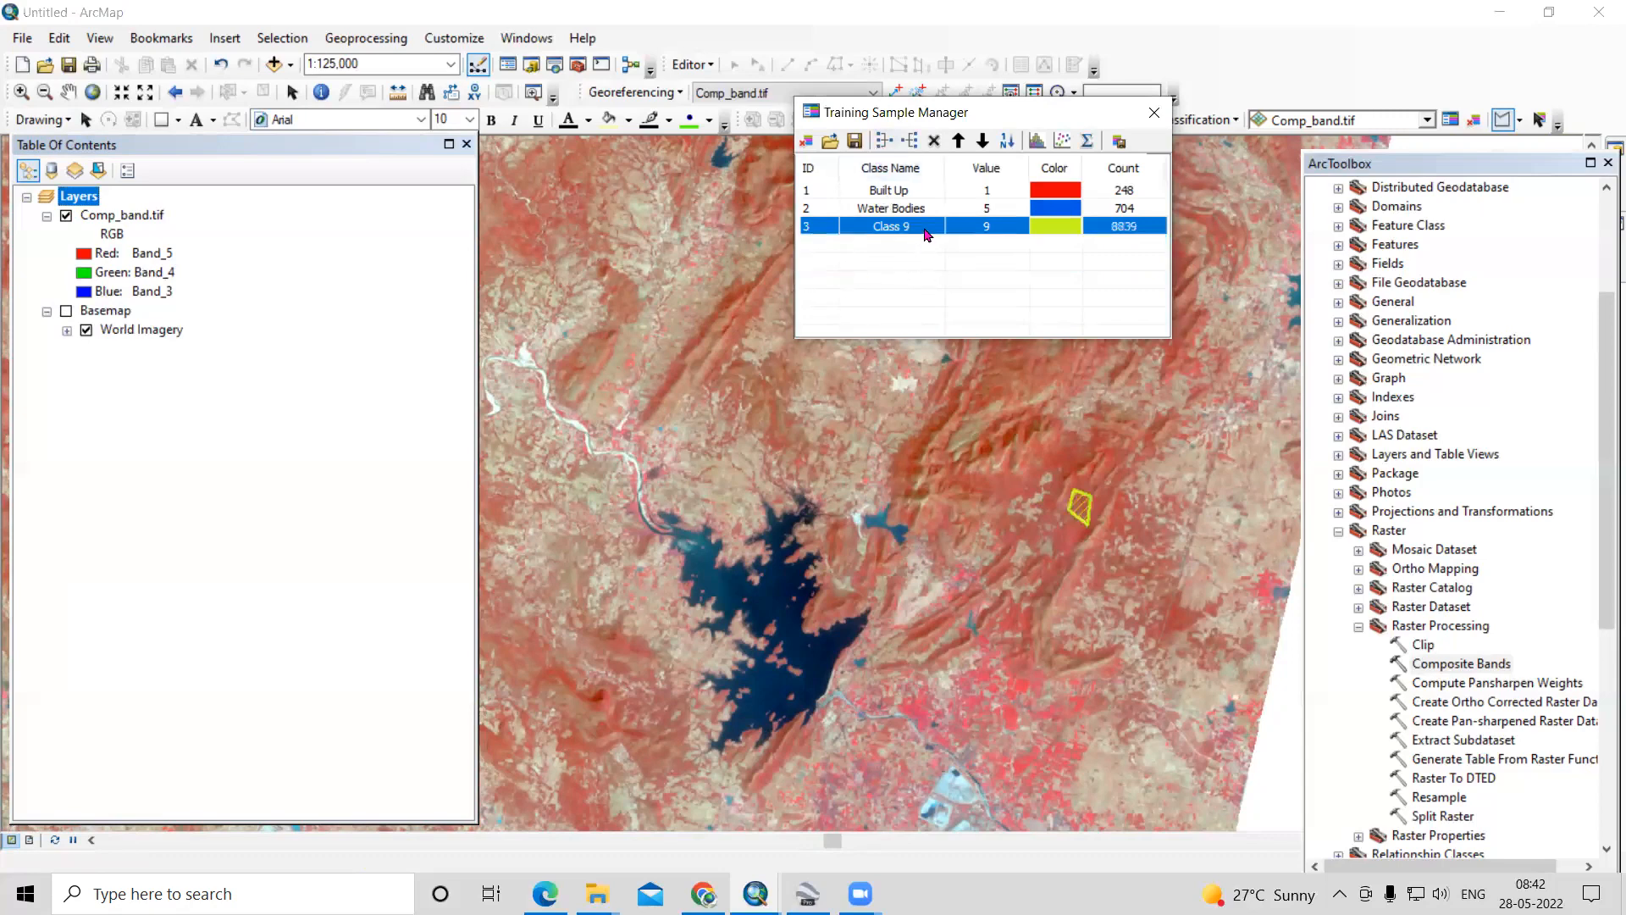
- Name the merged class Forest and set its colour to dark green
left_click(926, 230)
type("Forest")
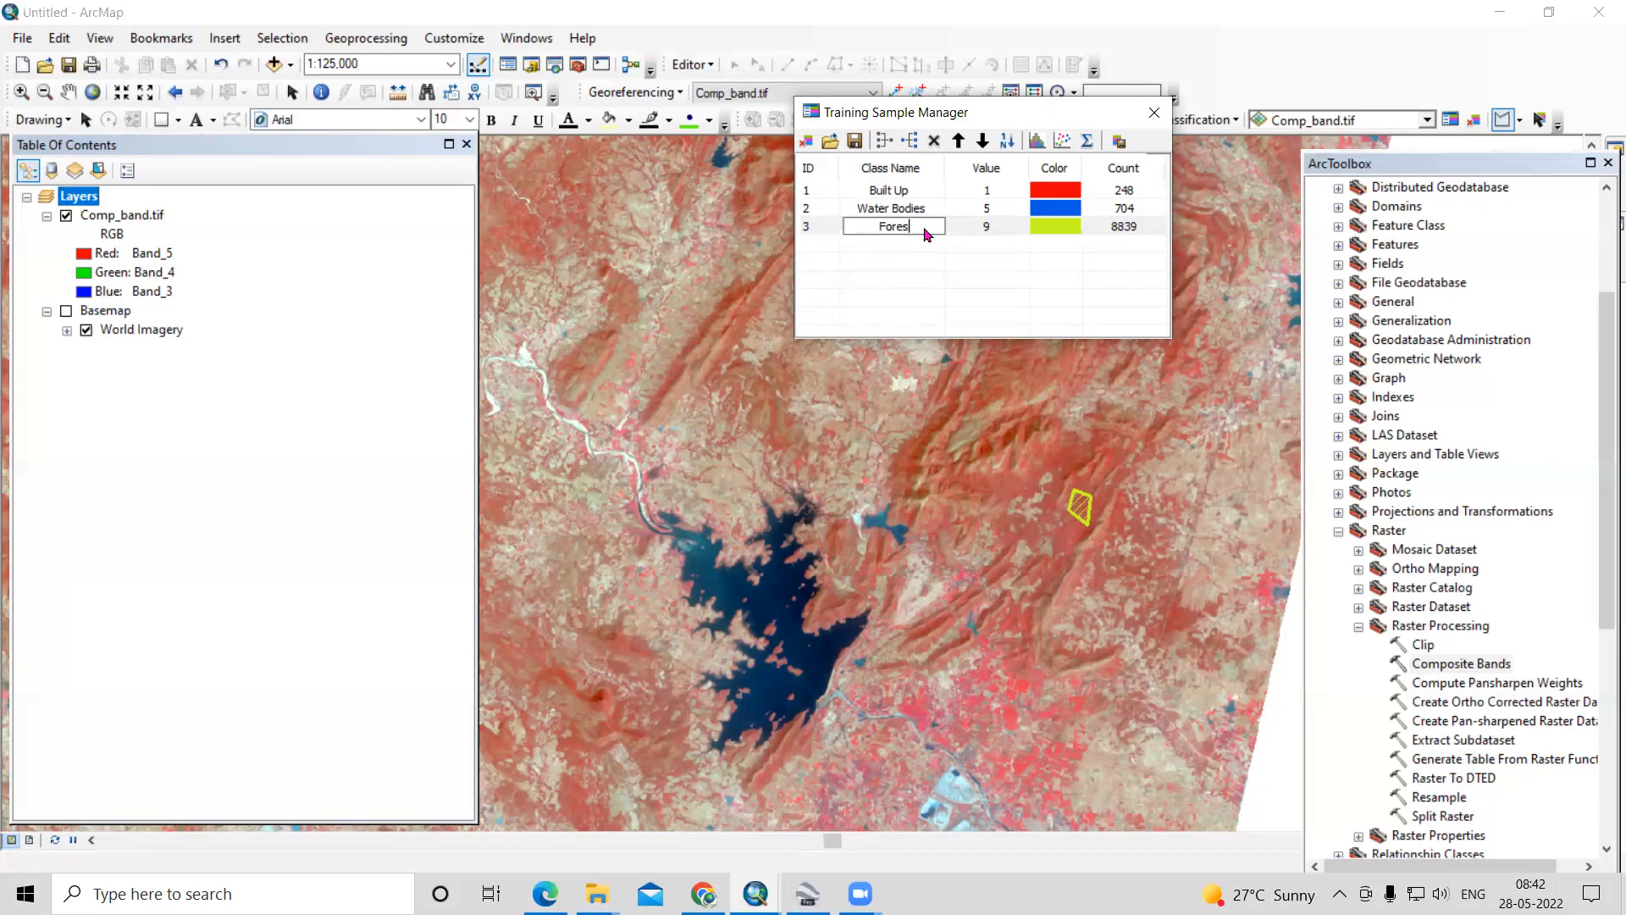
left_click(1055, 226)
left_click(1196, 364)
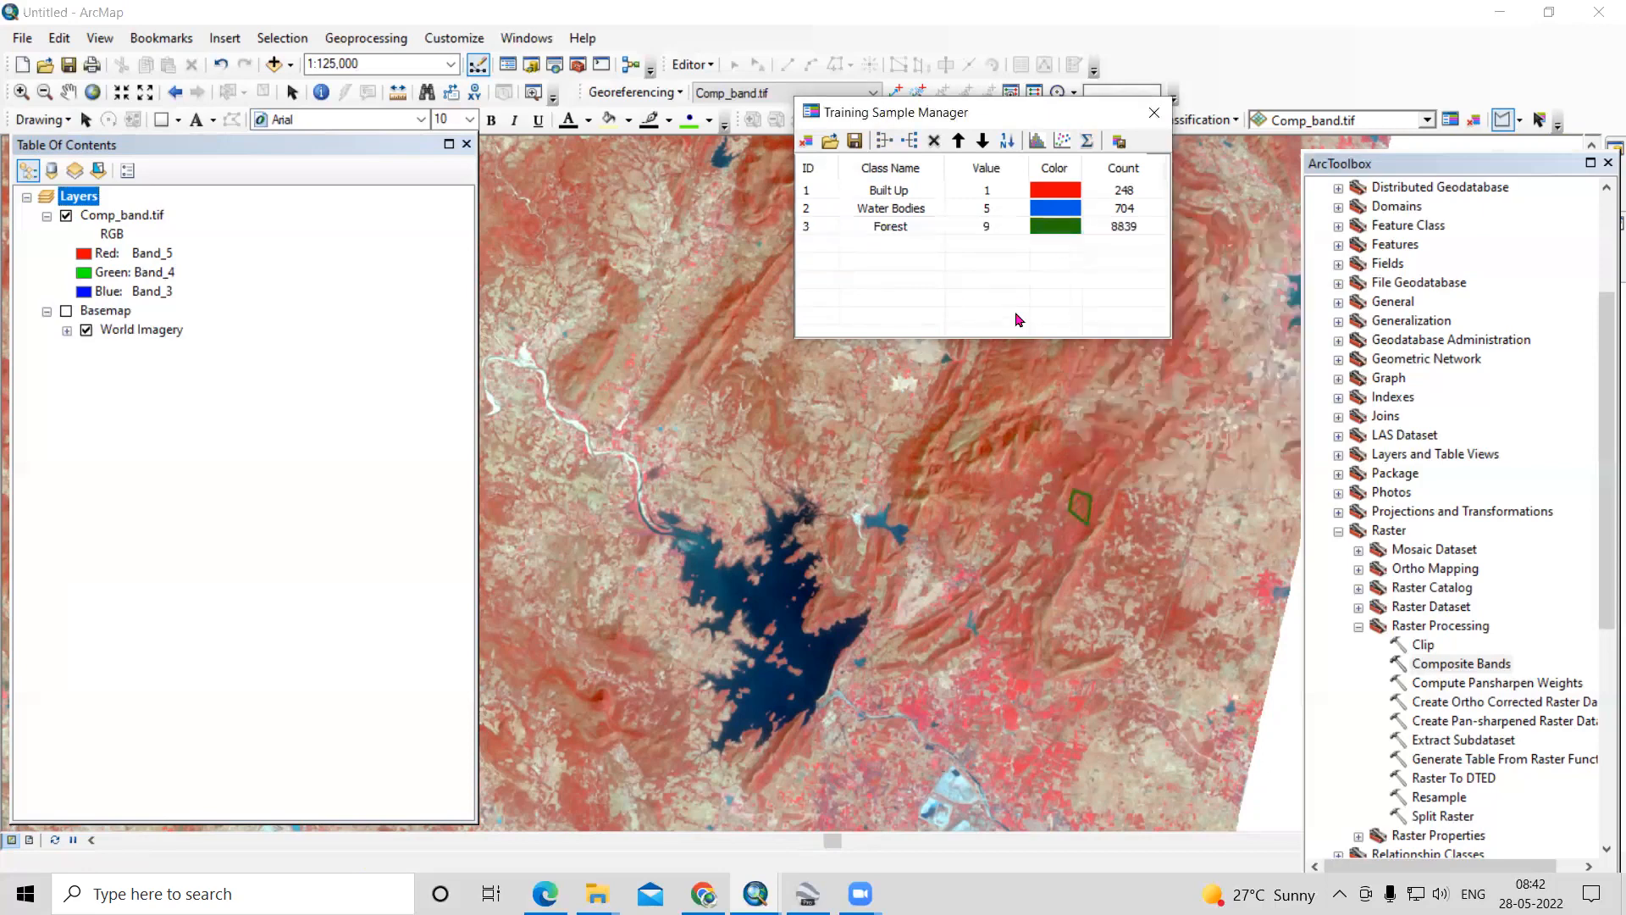
- Check the pink-red farmland west of the hills on the imagery basemap with the composite hidden, and show the composite again
scroll(1196, 695, "up", 2)
scroll(1134, 660, "up", 2)
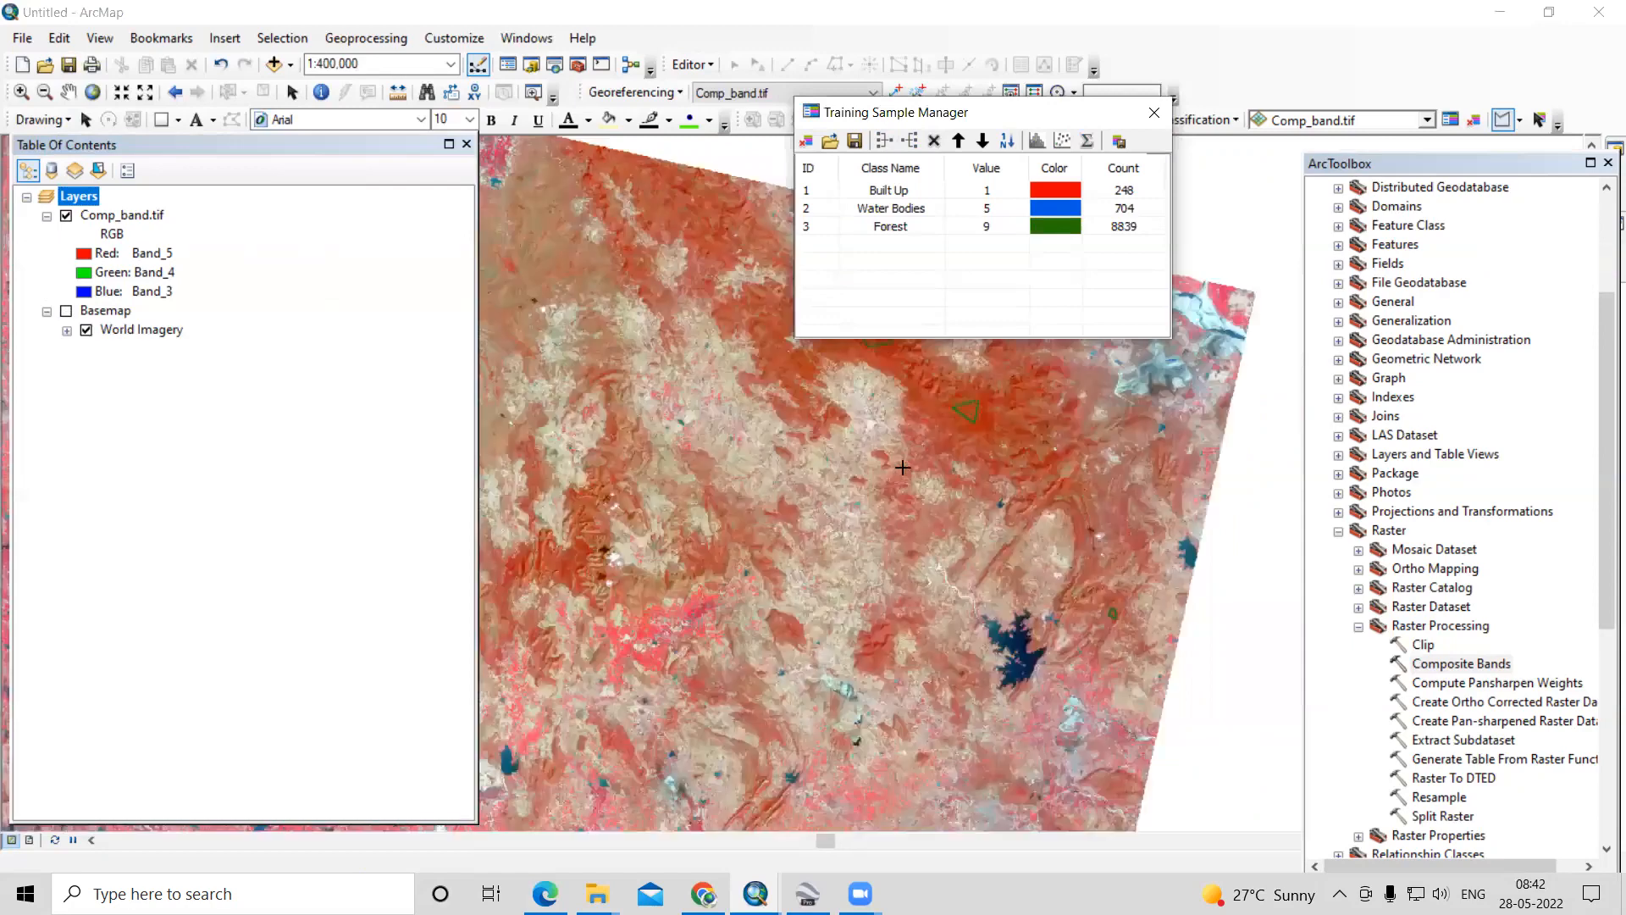
scroll(775, 471, "up", 2)
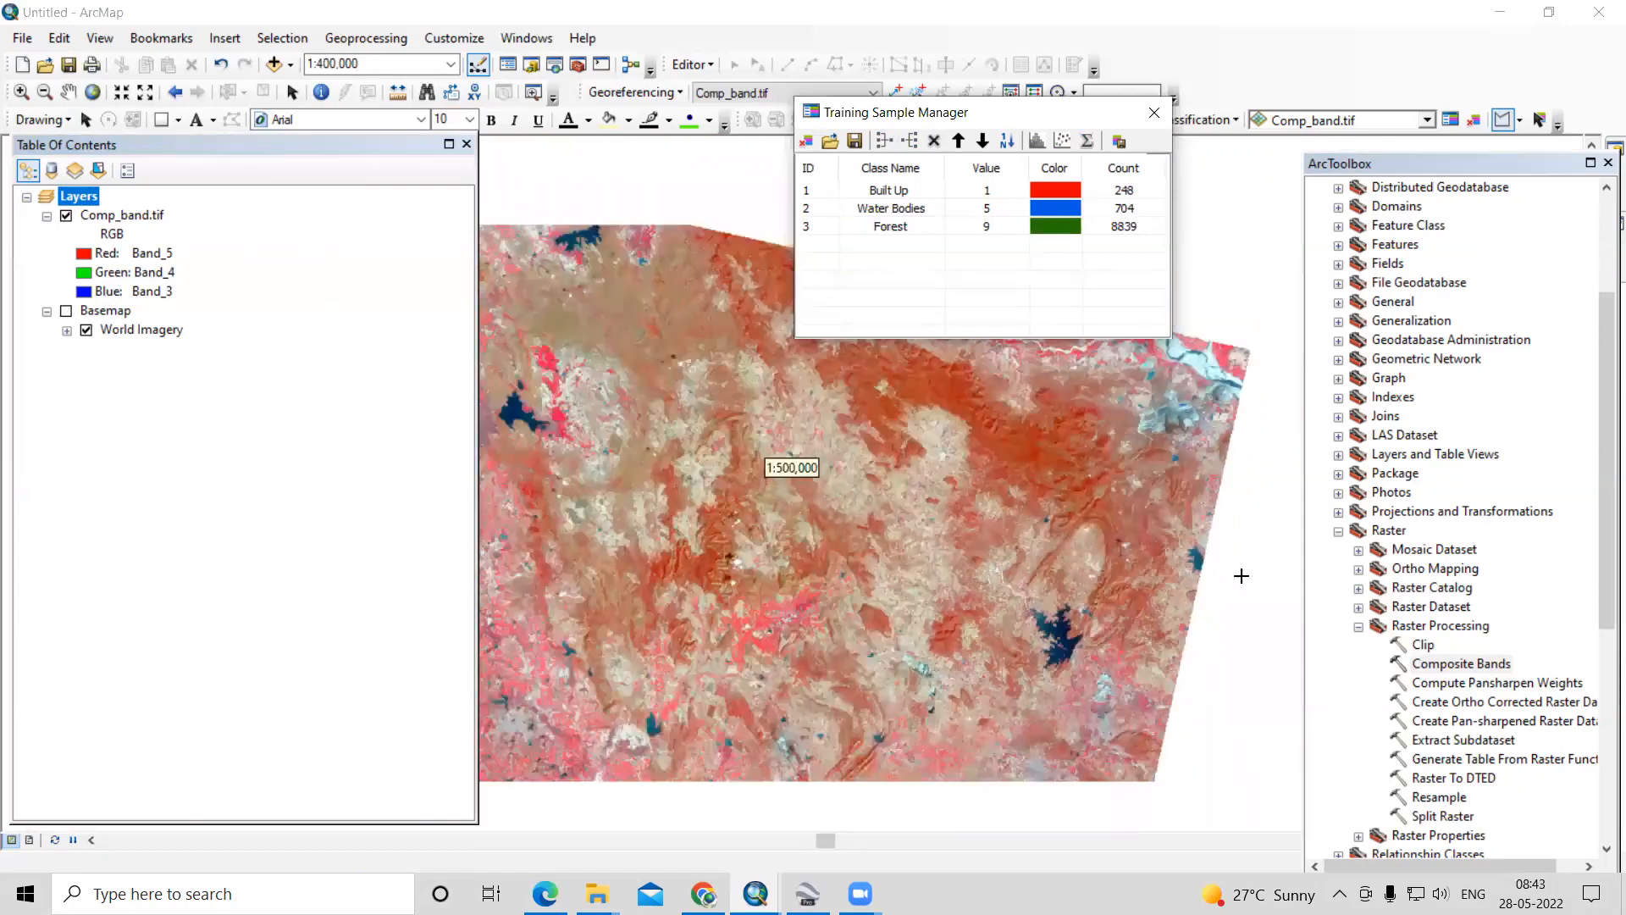
scroll(845, 480, "down", 3)
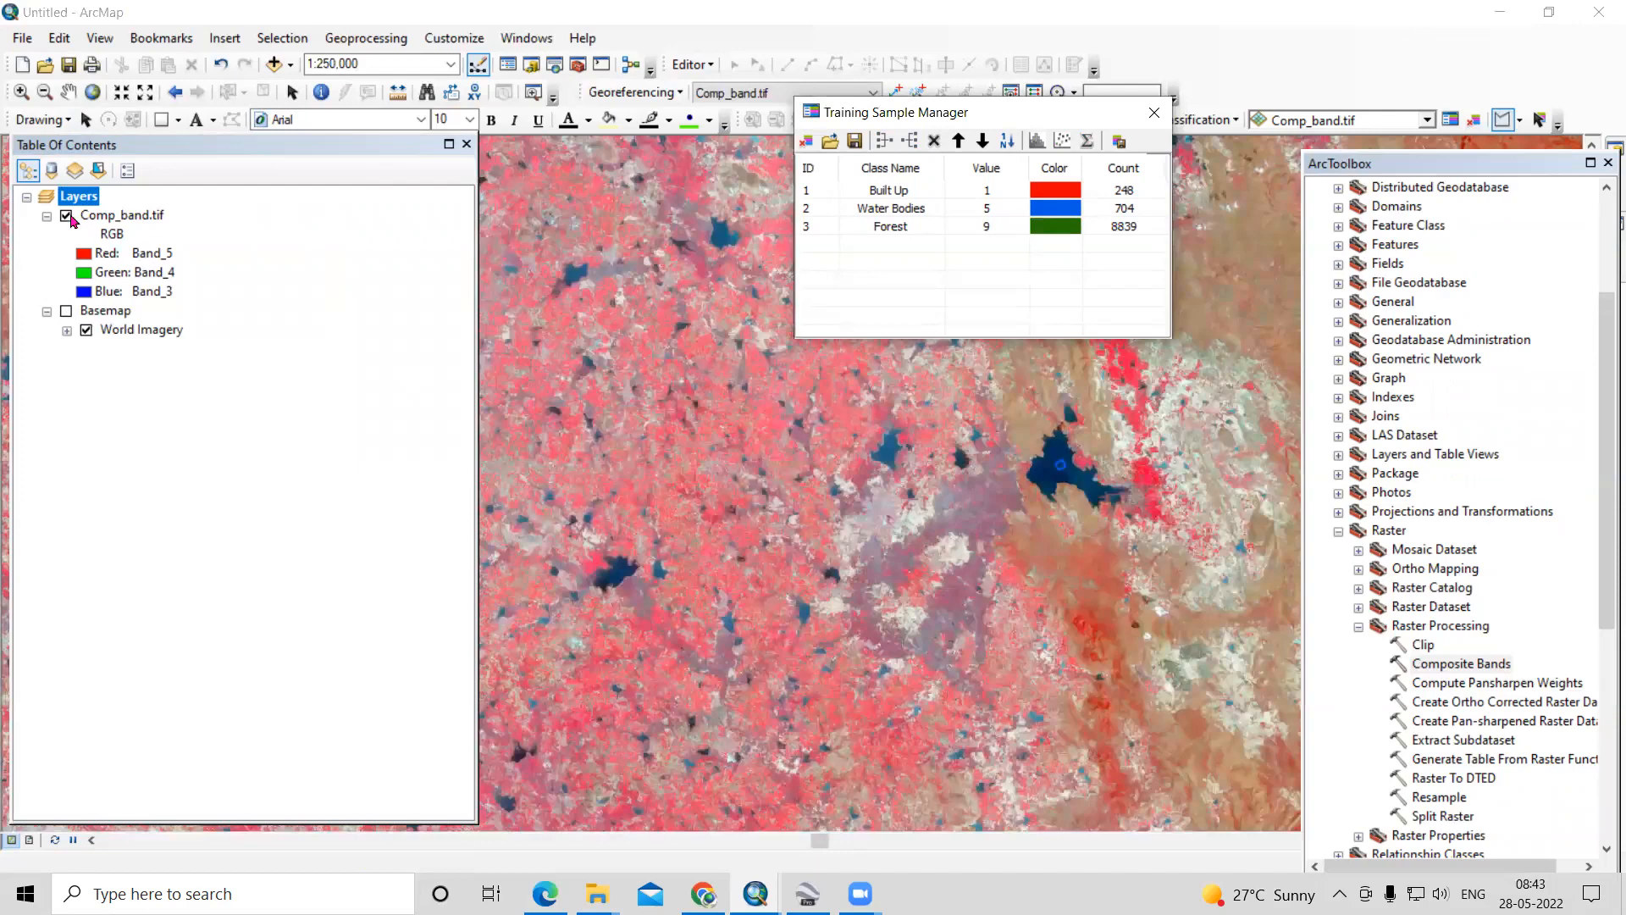
left_click(67, 217)
left_click(66, 312)
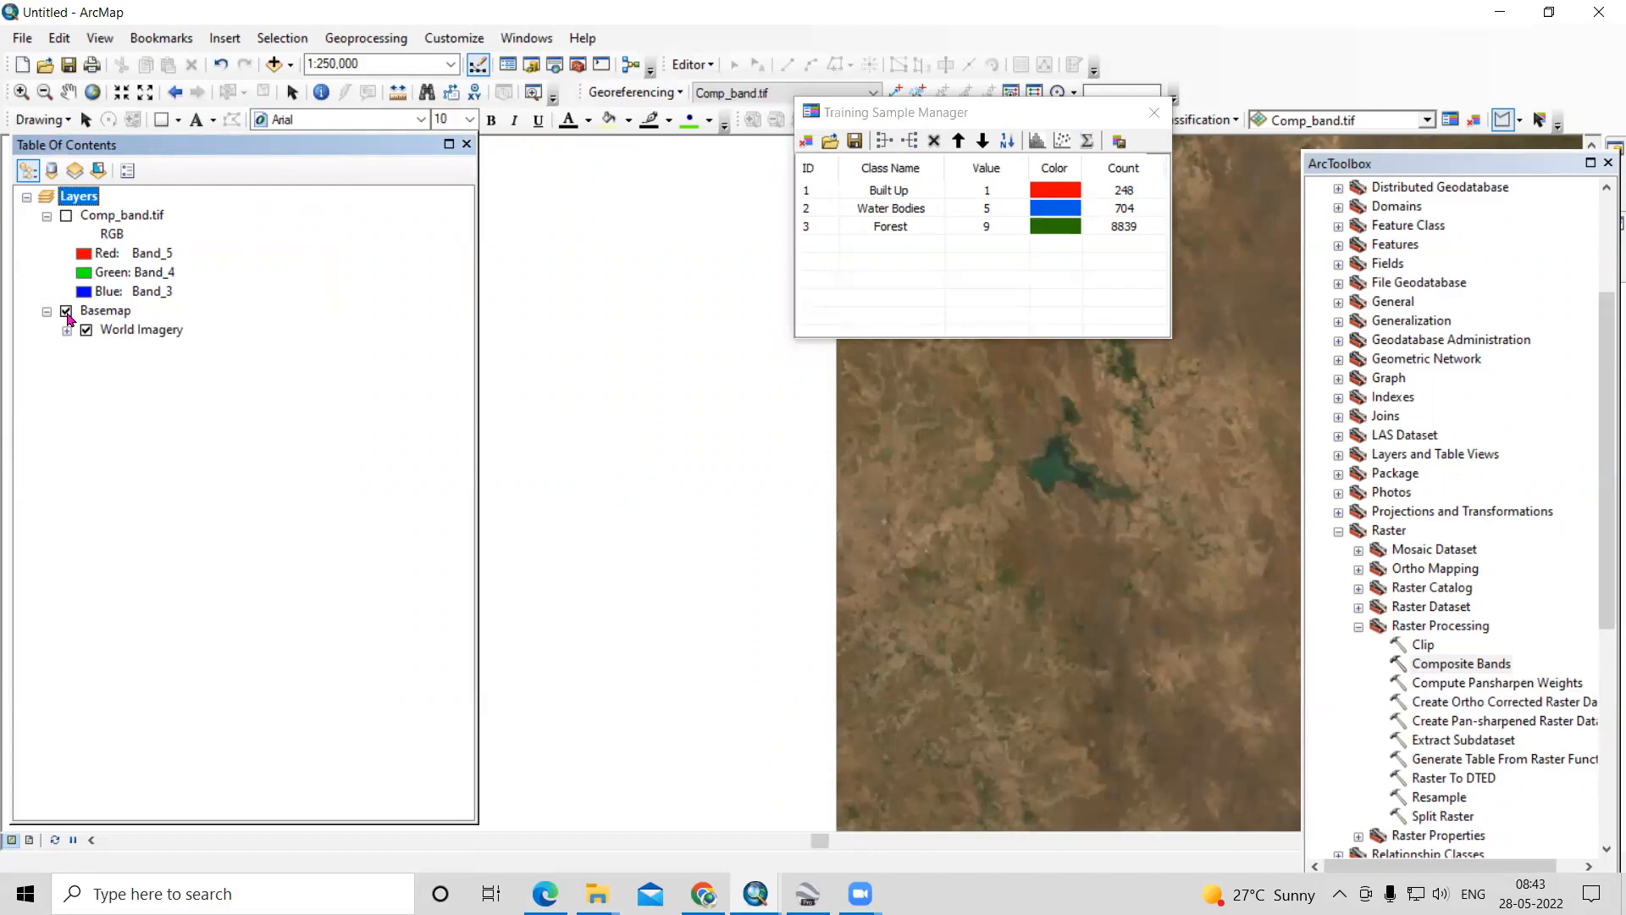
scroll(604, 284, "up", 5)
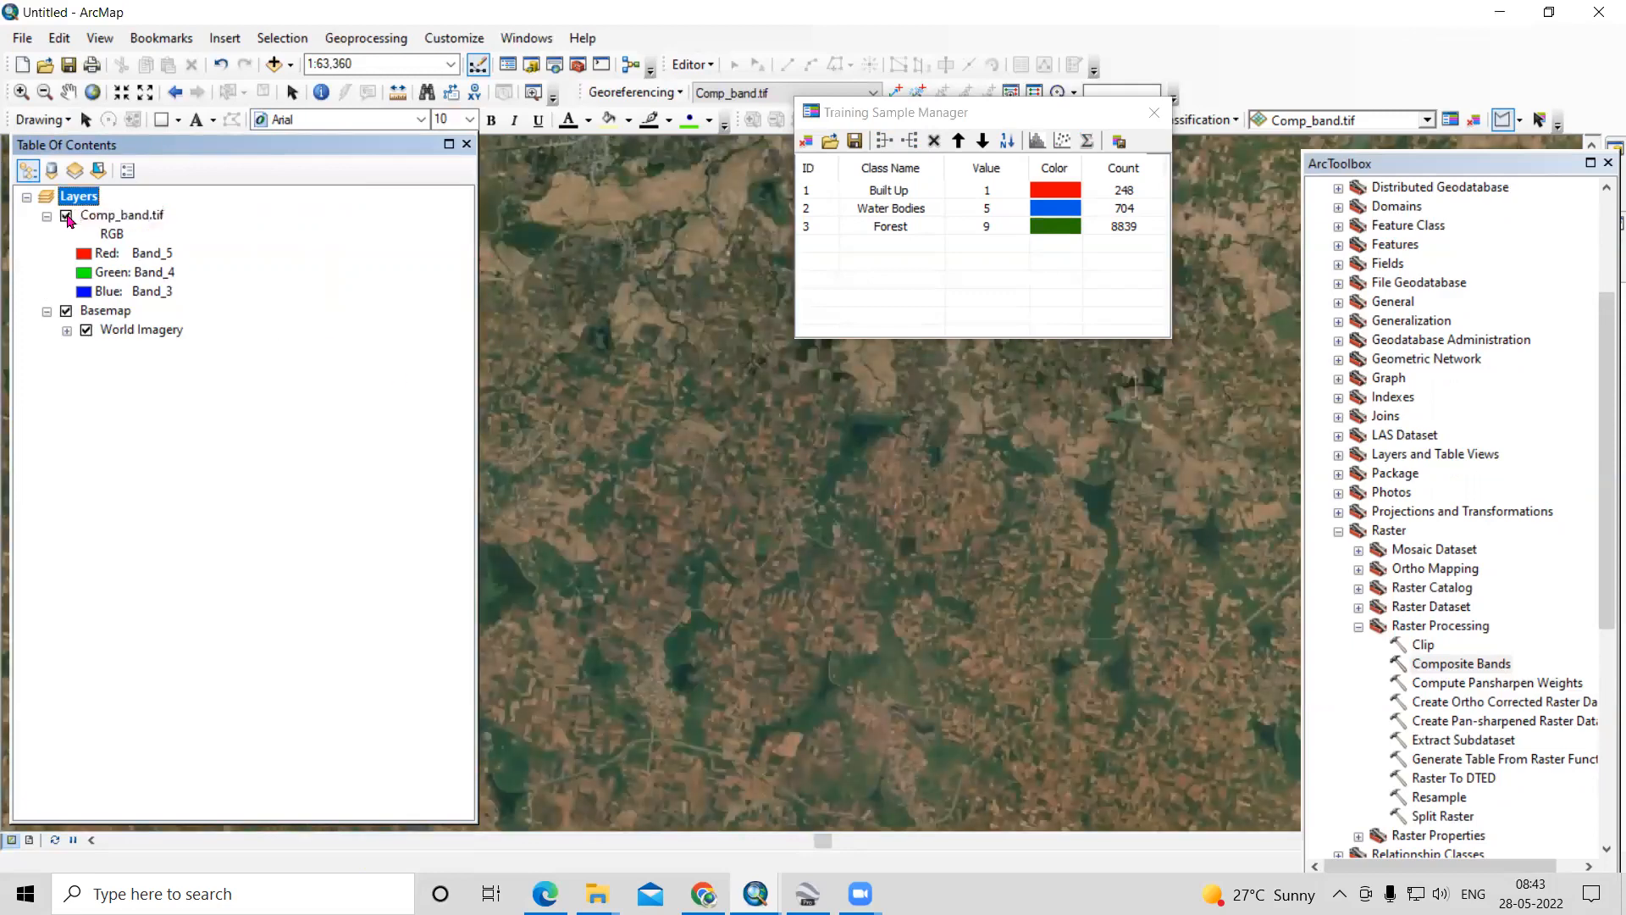
left_click(66, 216)
- Draw two polygon training samples on the bright pink-red fields on either side of the small dark lake
left_click(795, 442)
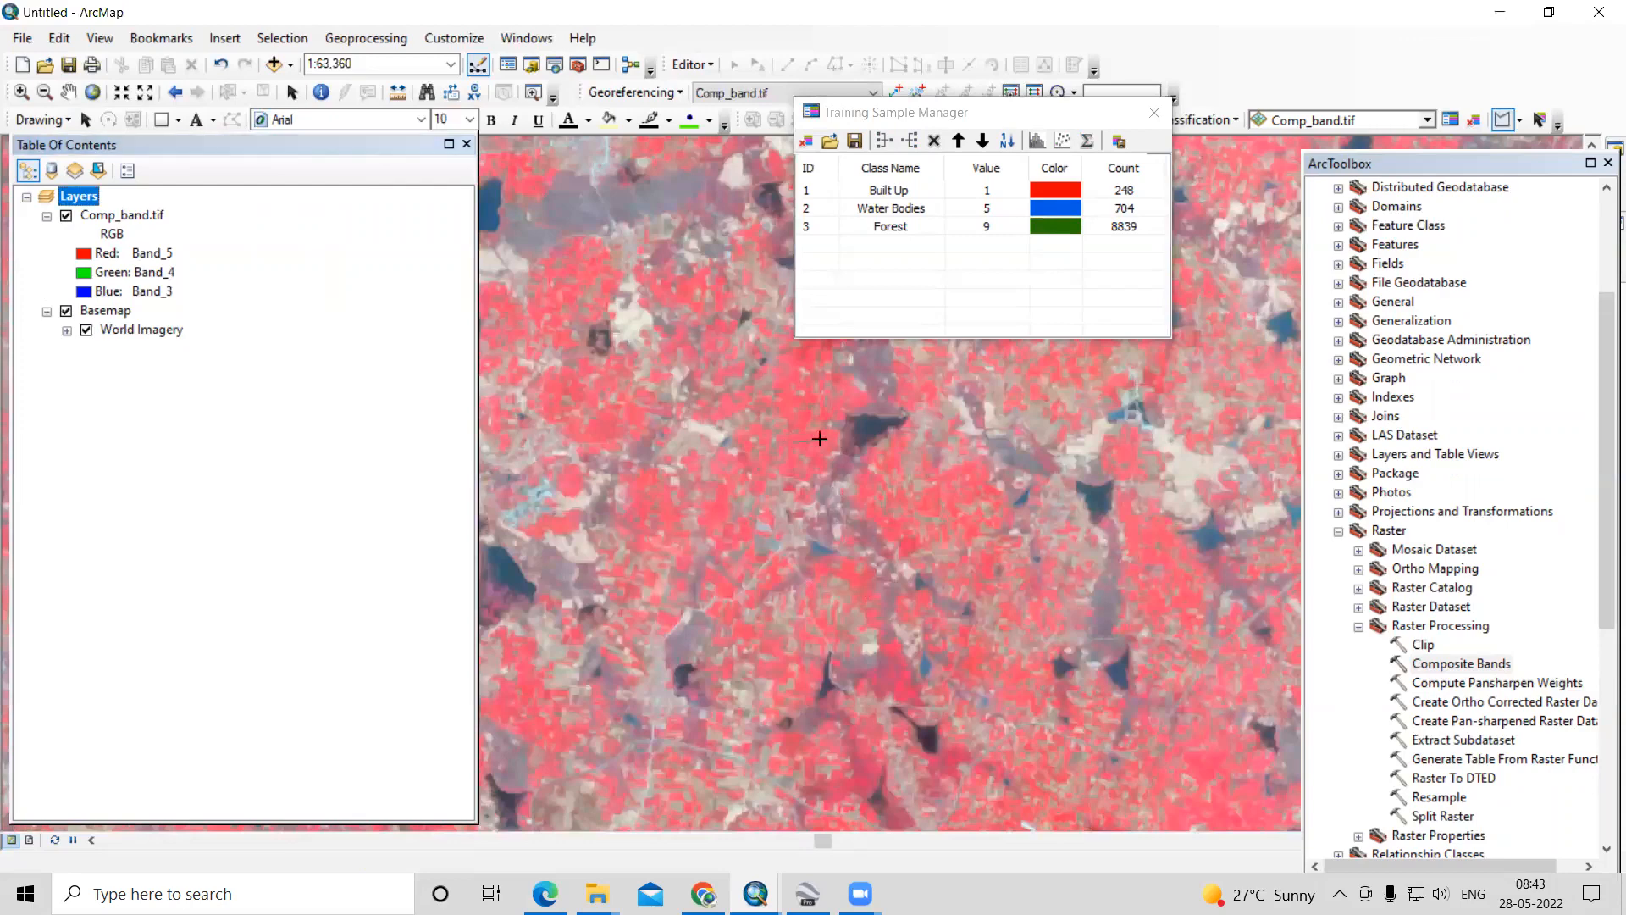
double_click(789, 469)
double_click(937, 531)
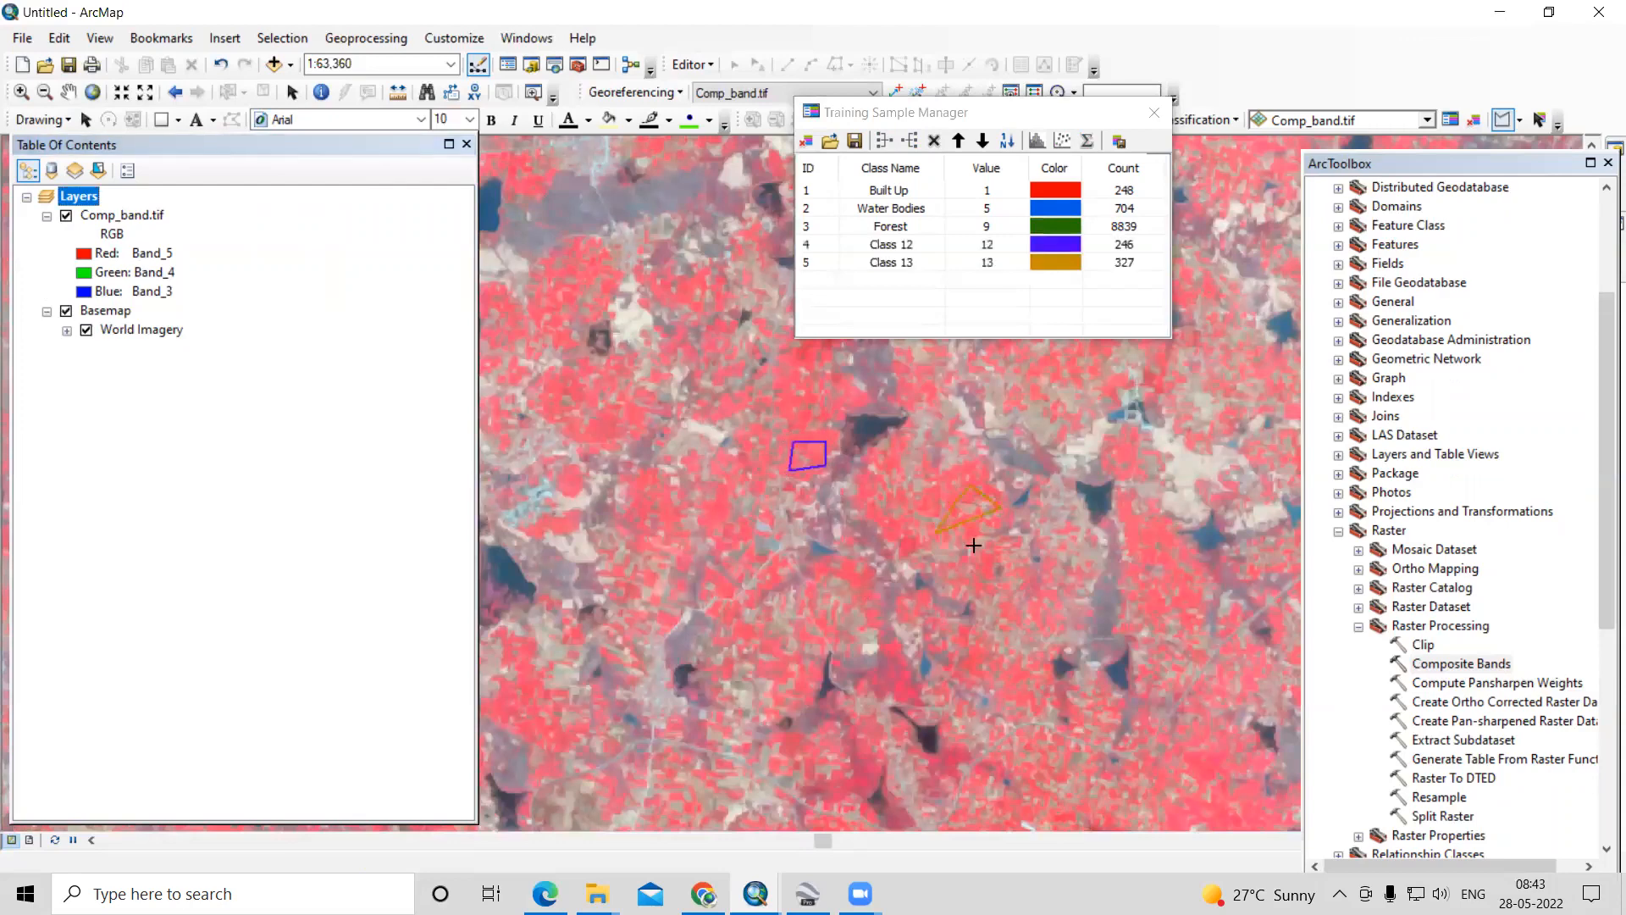
- Draw two more polygon training samples on the pink-red fields, one to the far southeast and one west of the first
left_click(1207, 772)
left_click(1220, 757)
left_click(1232, 778)
double_click(1213, 796)
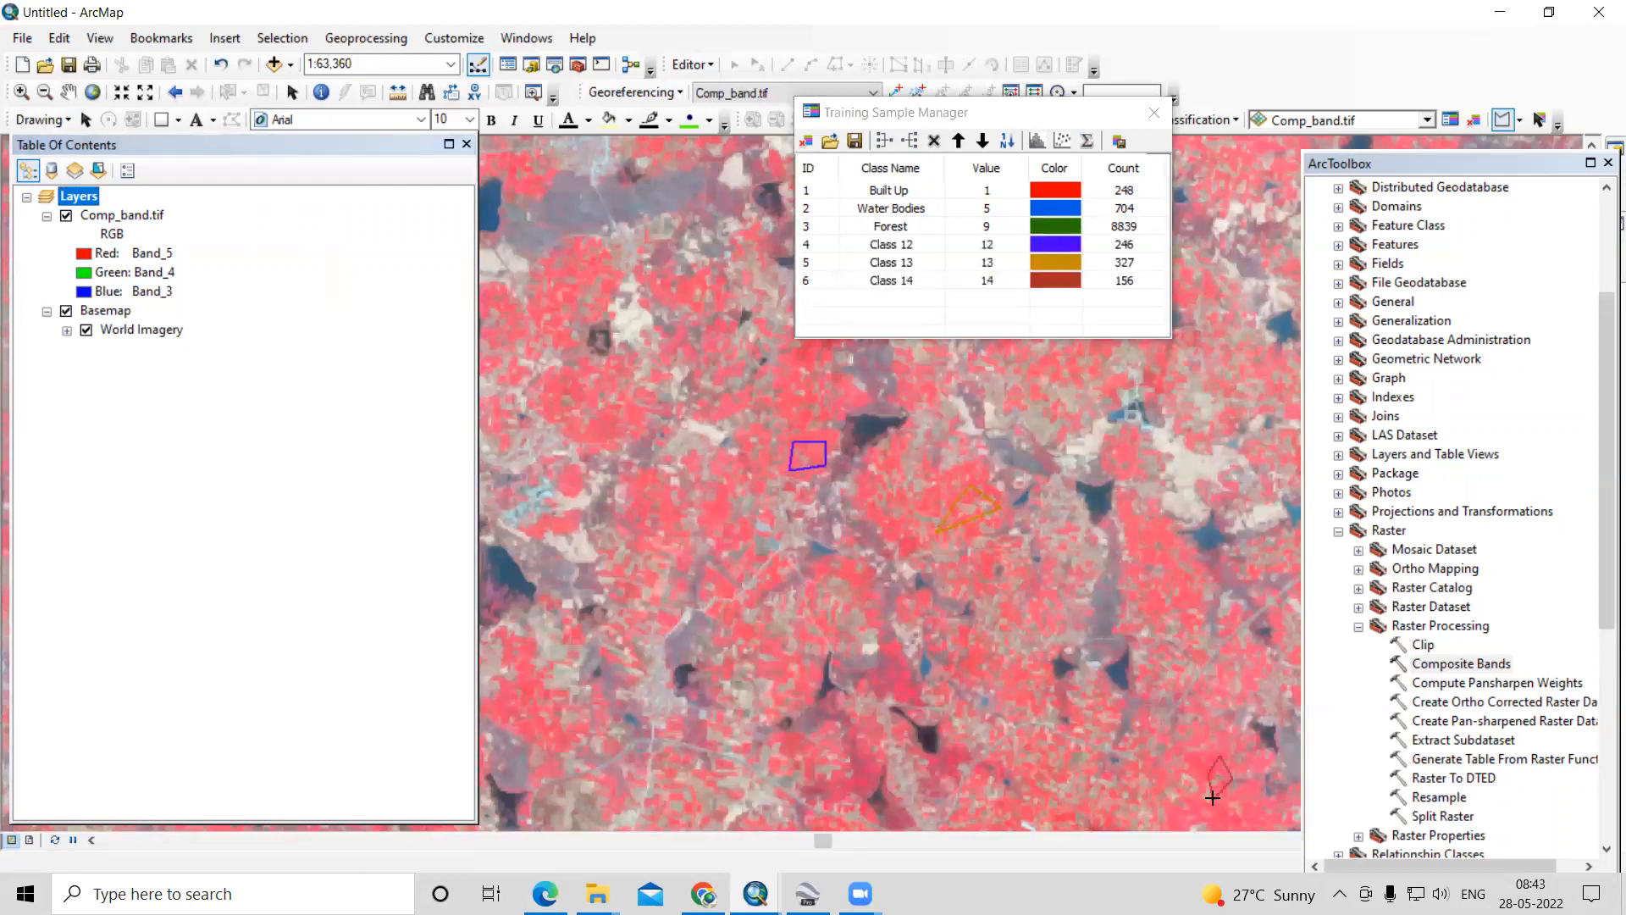
double_click(666, 534)
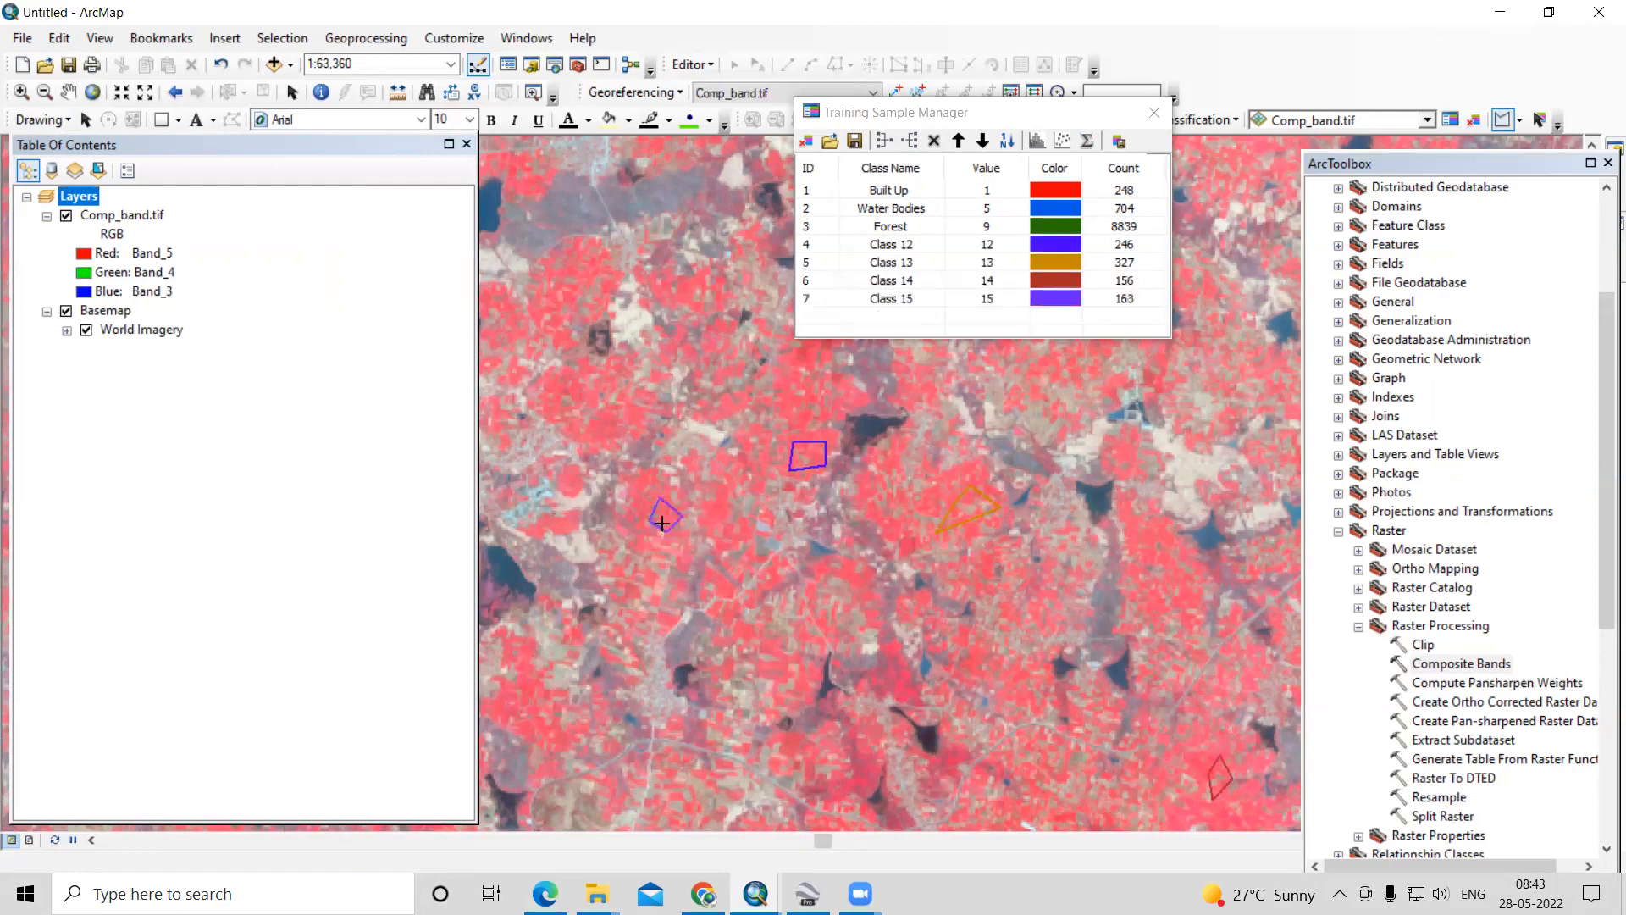
- Hide the imagery basemap and draw a larger polygon training sample on the pink-red farmland south of the other field samples
scroll(839, 496, "up", 2)
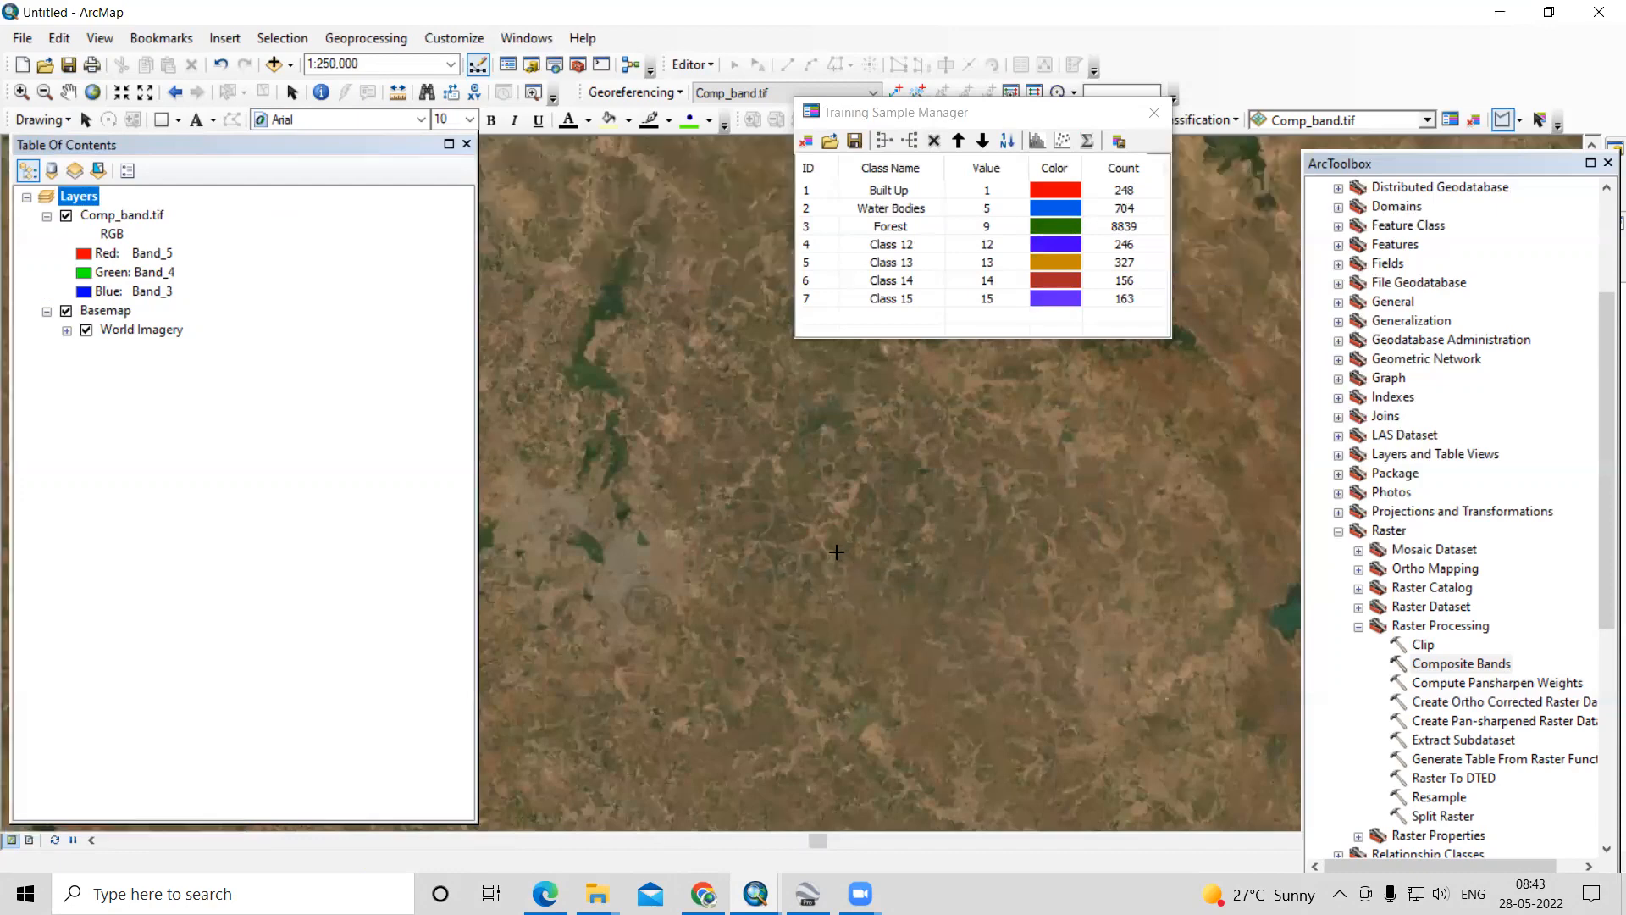
left_click(66, 311)
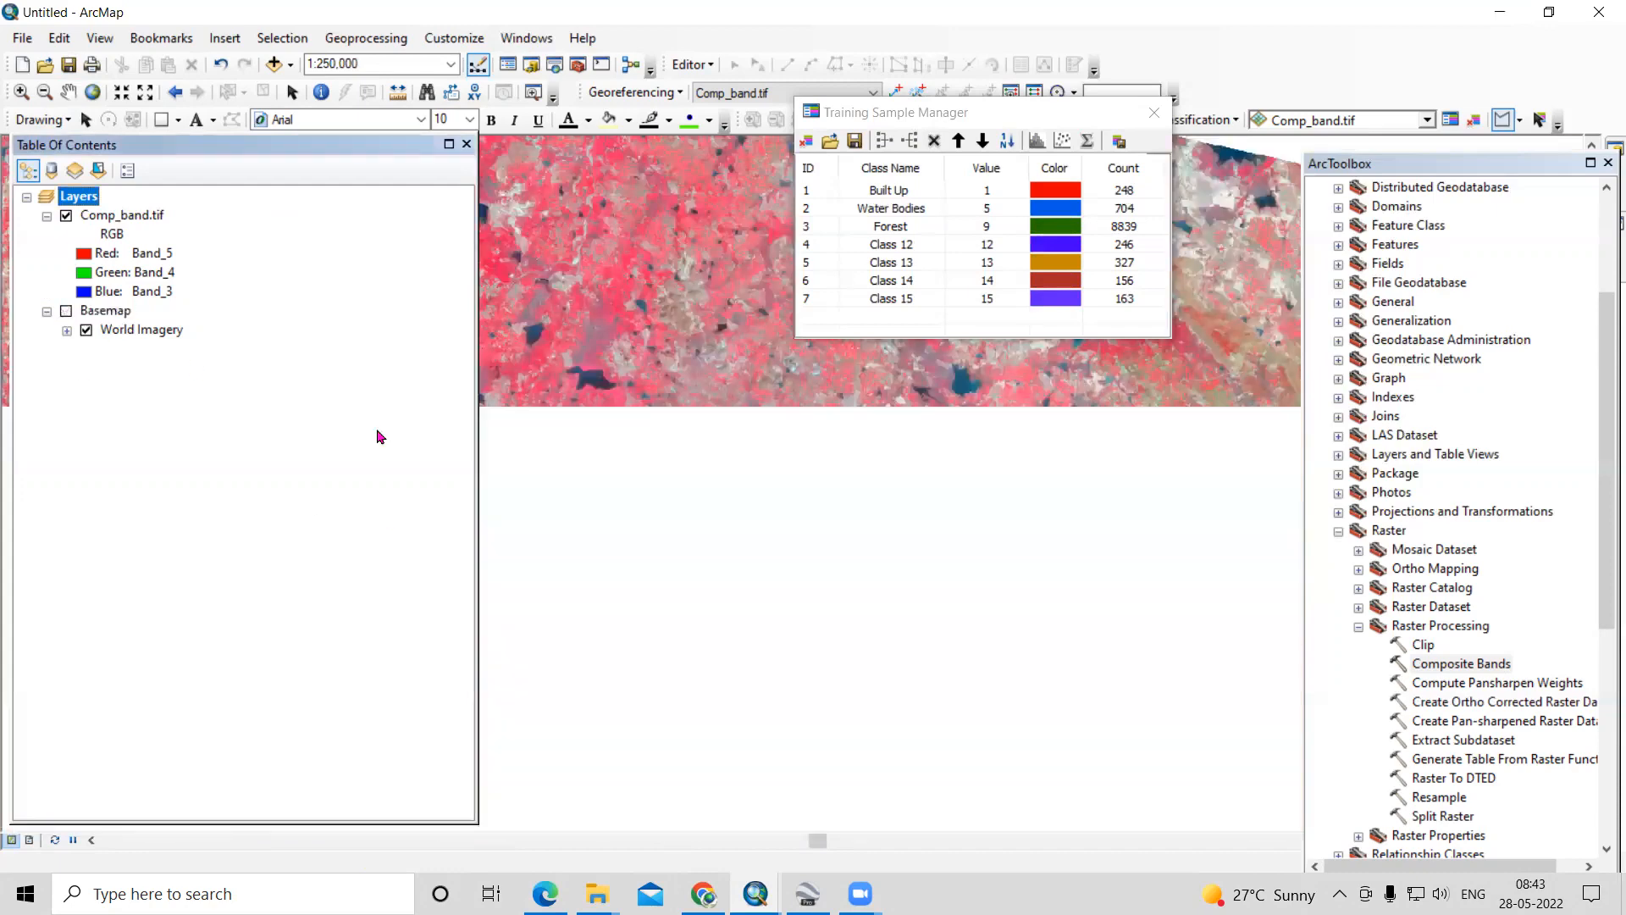
left_click(916, 657)
left_click(929, 657)
left_click(931, 672)
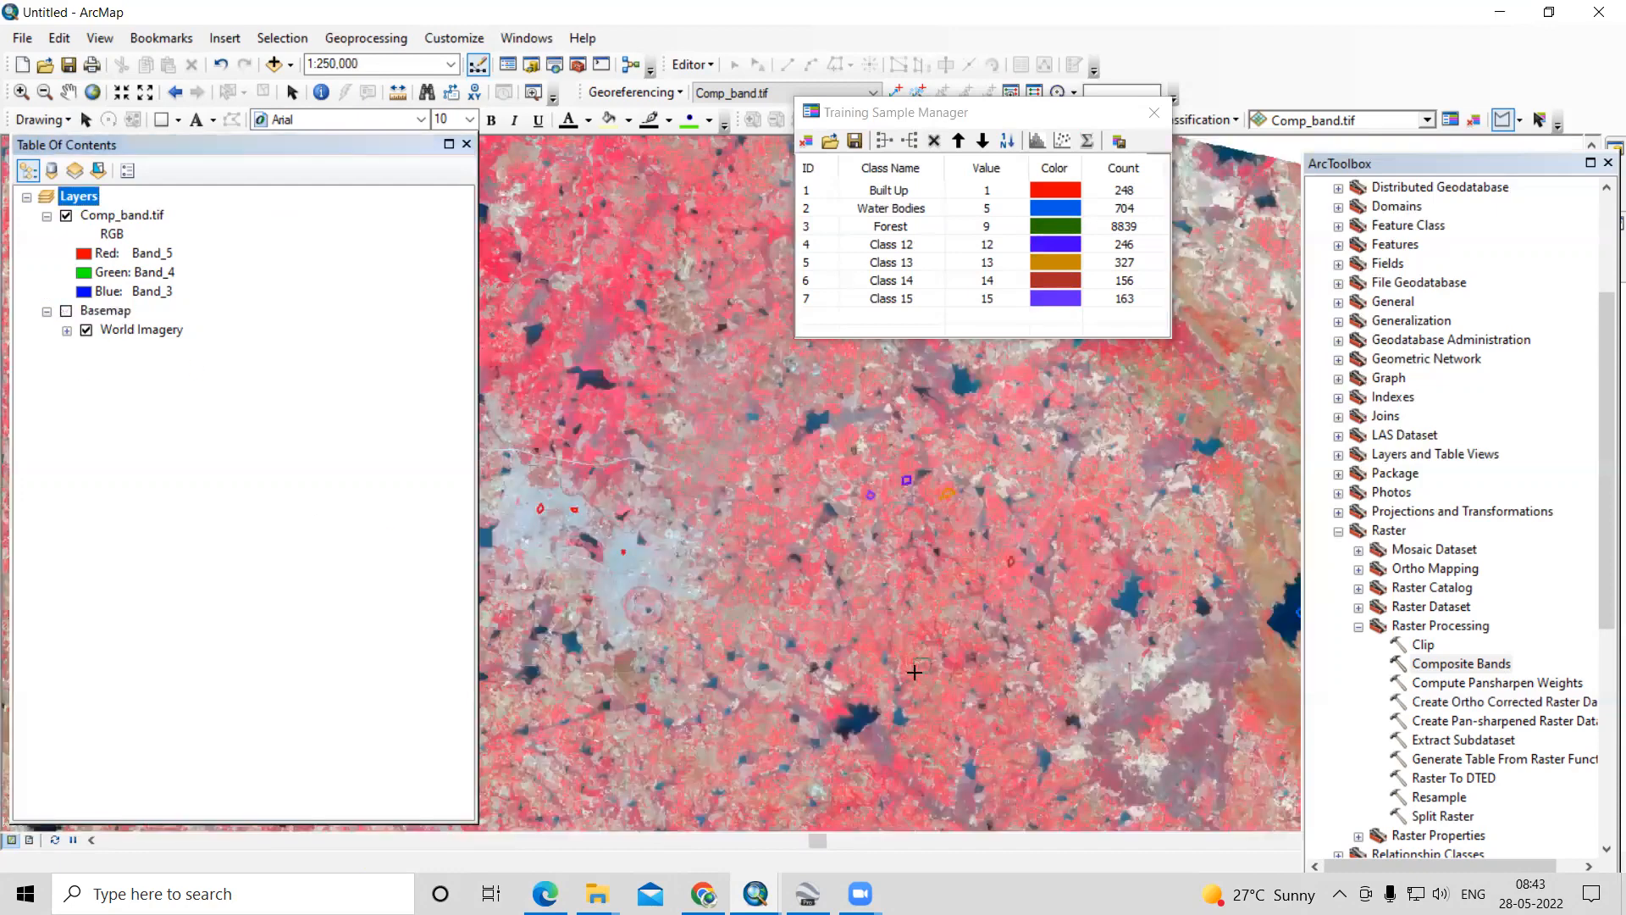
double_click(914, 672)
- Merge the training samples Class 12 through Class 16 into one class
left_click(815, 244)
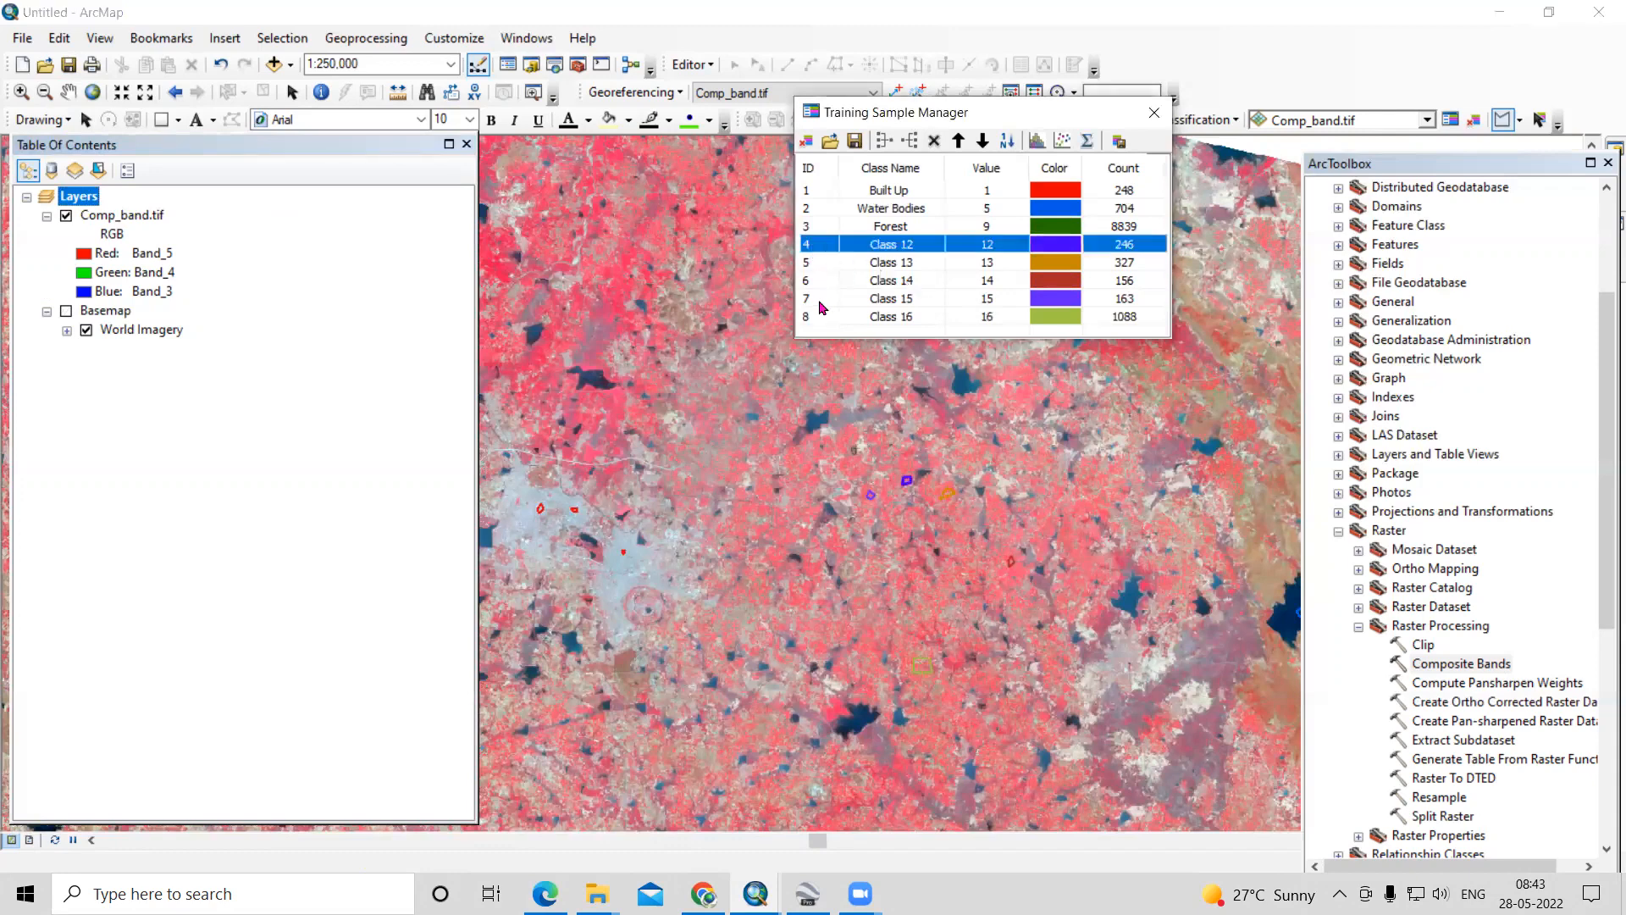
left_click(818, 318, "shift")
left_click(903, 142)
- Name the merged class Agricultural area and set its colour to light yellow
double_click(931, 253)
type("Agricultu")
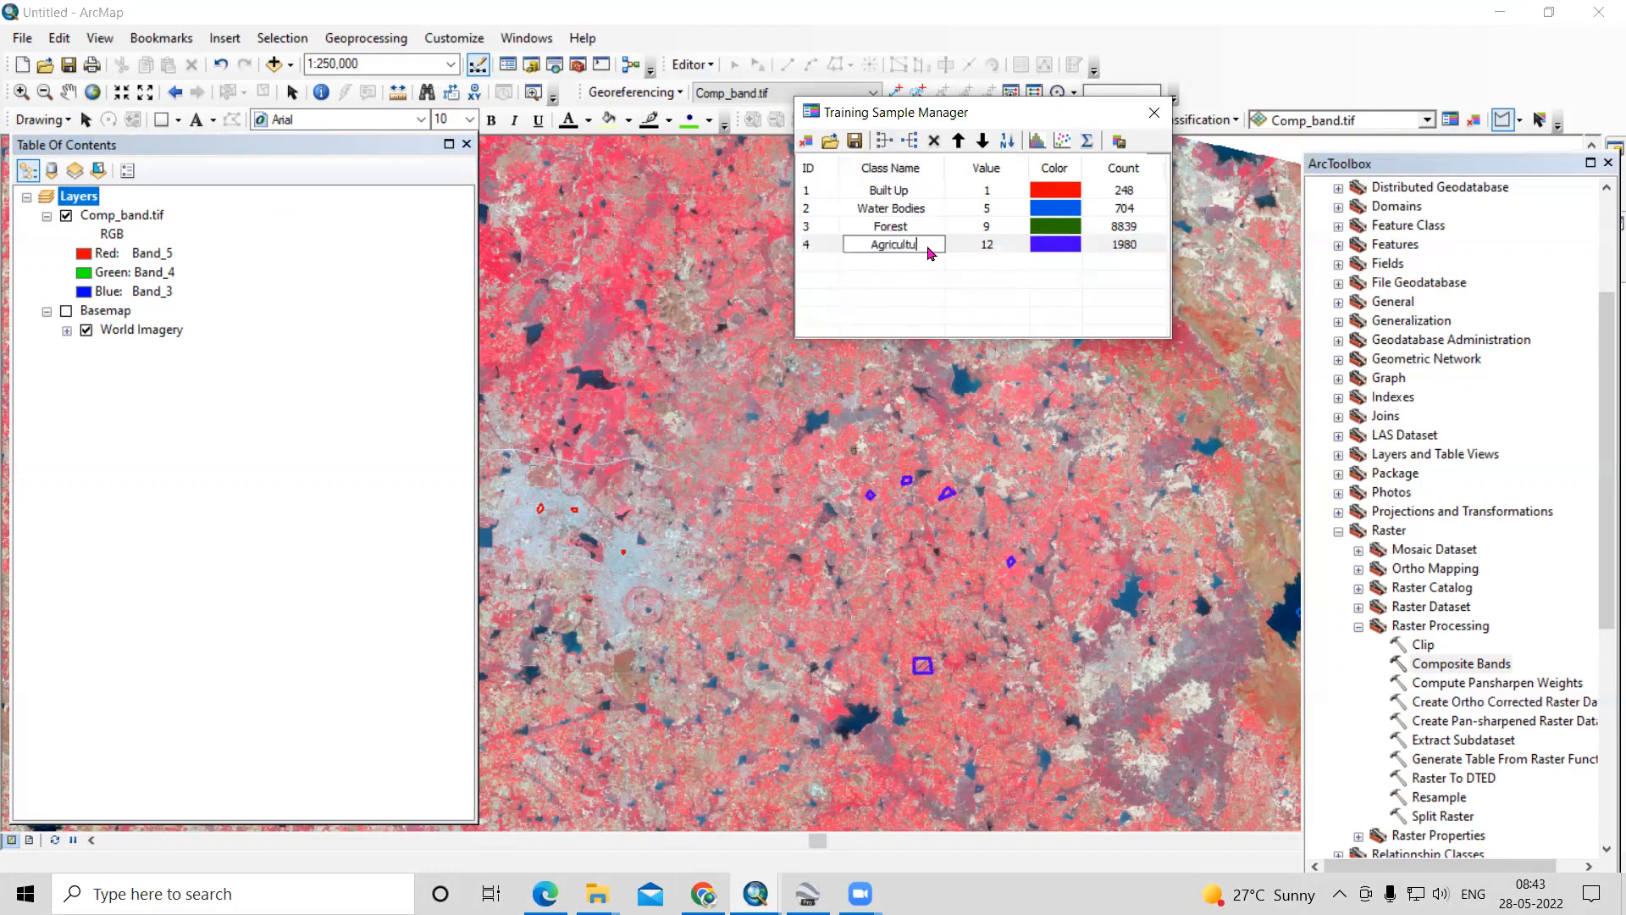
type("ral area")
left_click(917, 279)
left_click(917, 280)
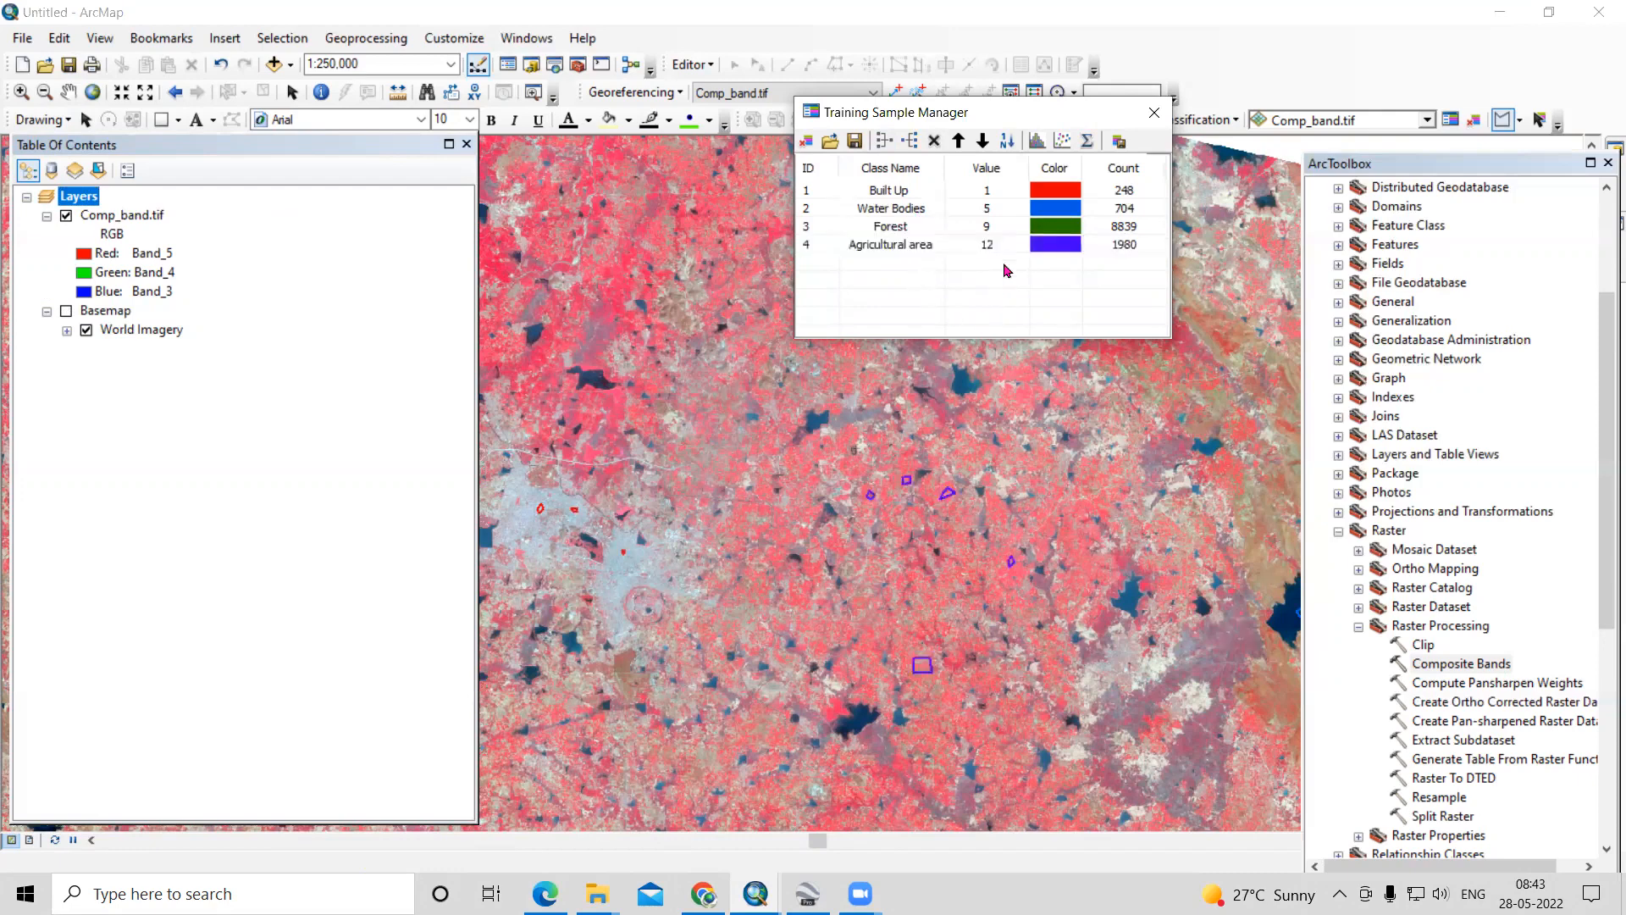
left_click(1058, 248)
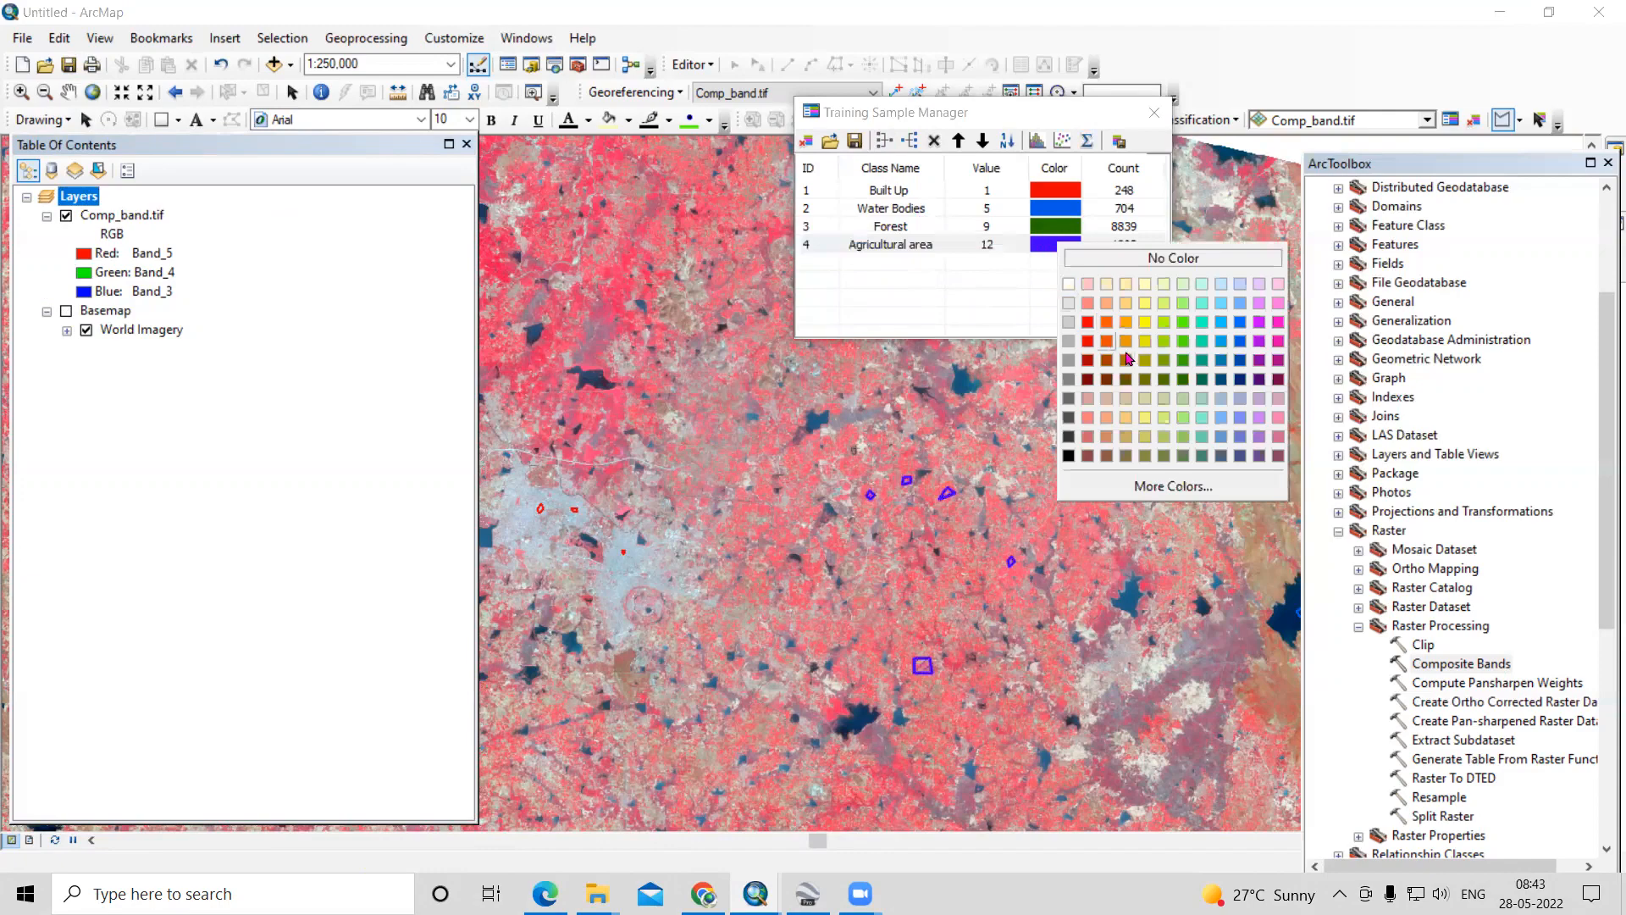
left_click(1146, 303)
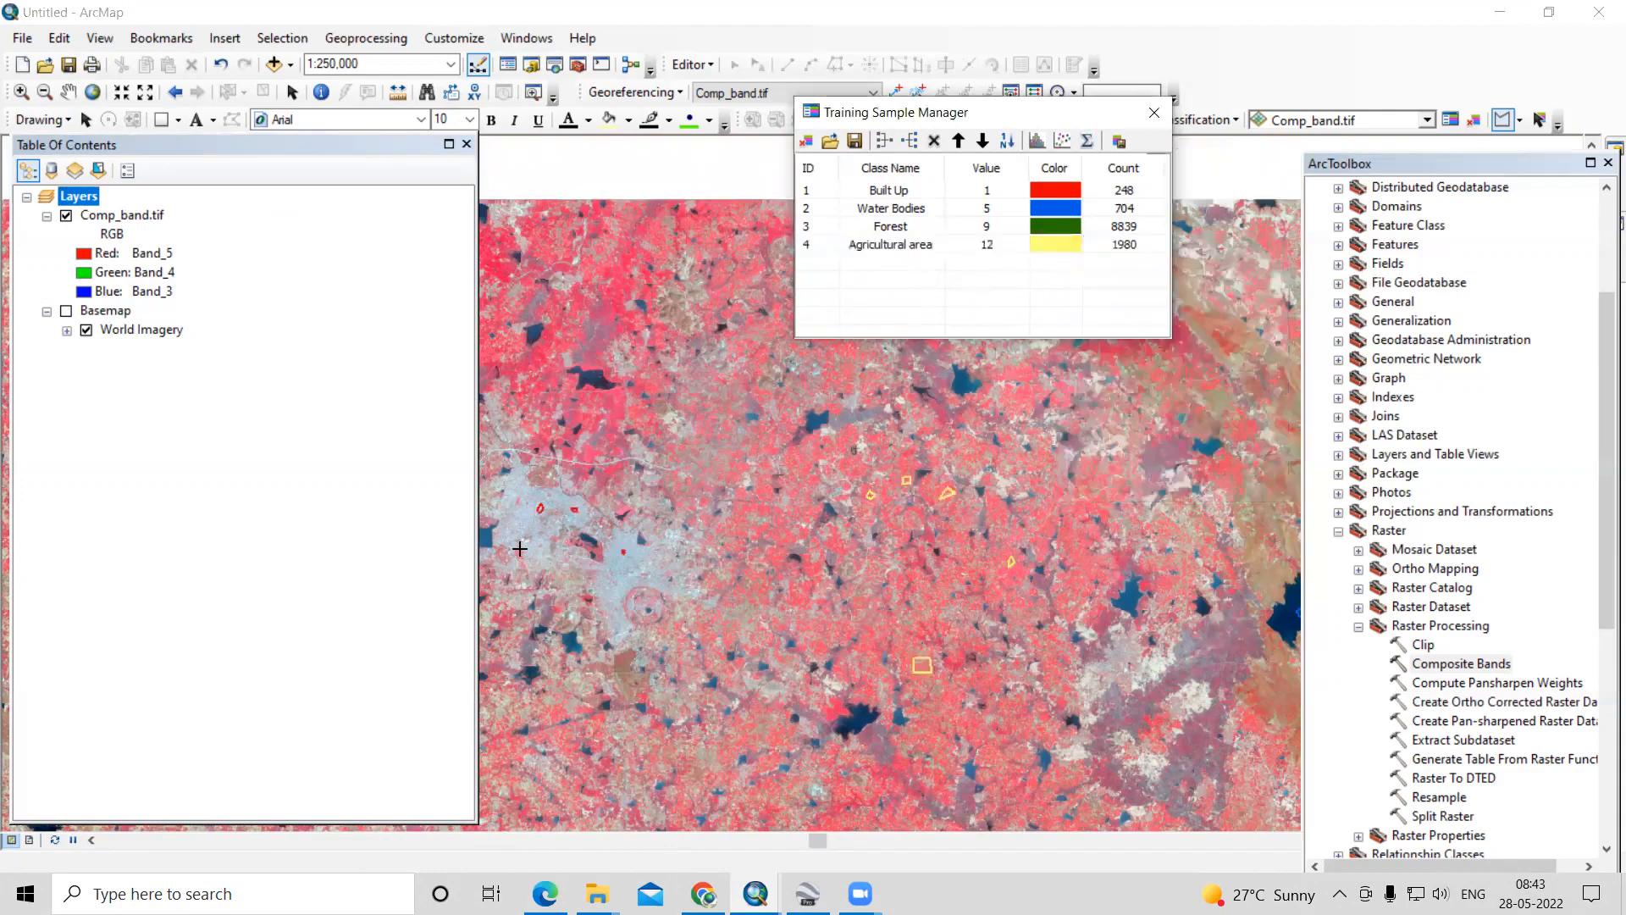
- Examine the brown terrain in the north of the composite against the imagery basemap, hide the basemap, and review the whole scene
scroll(519, 549, "down", 3)
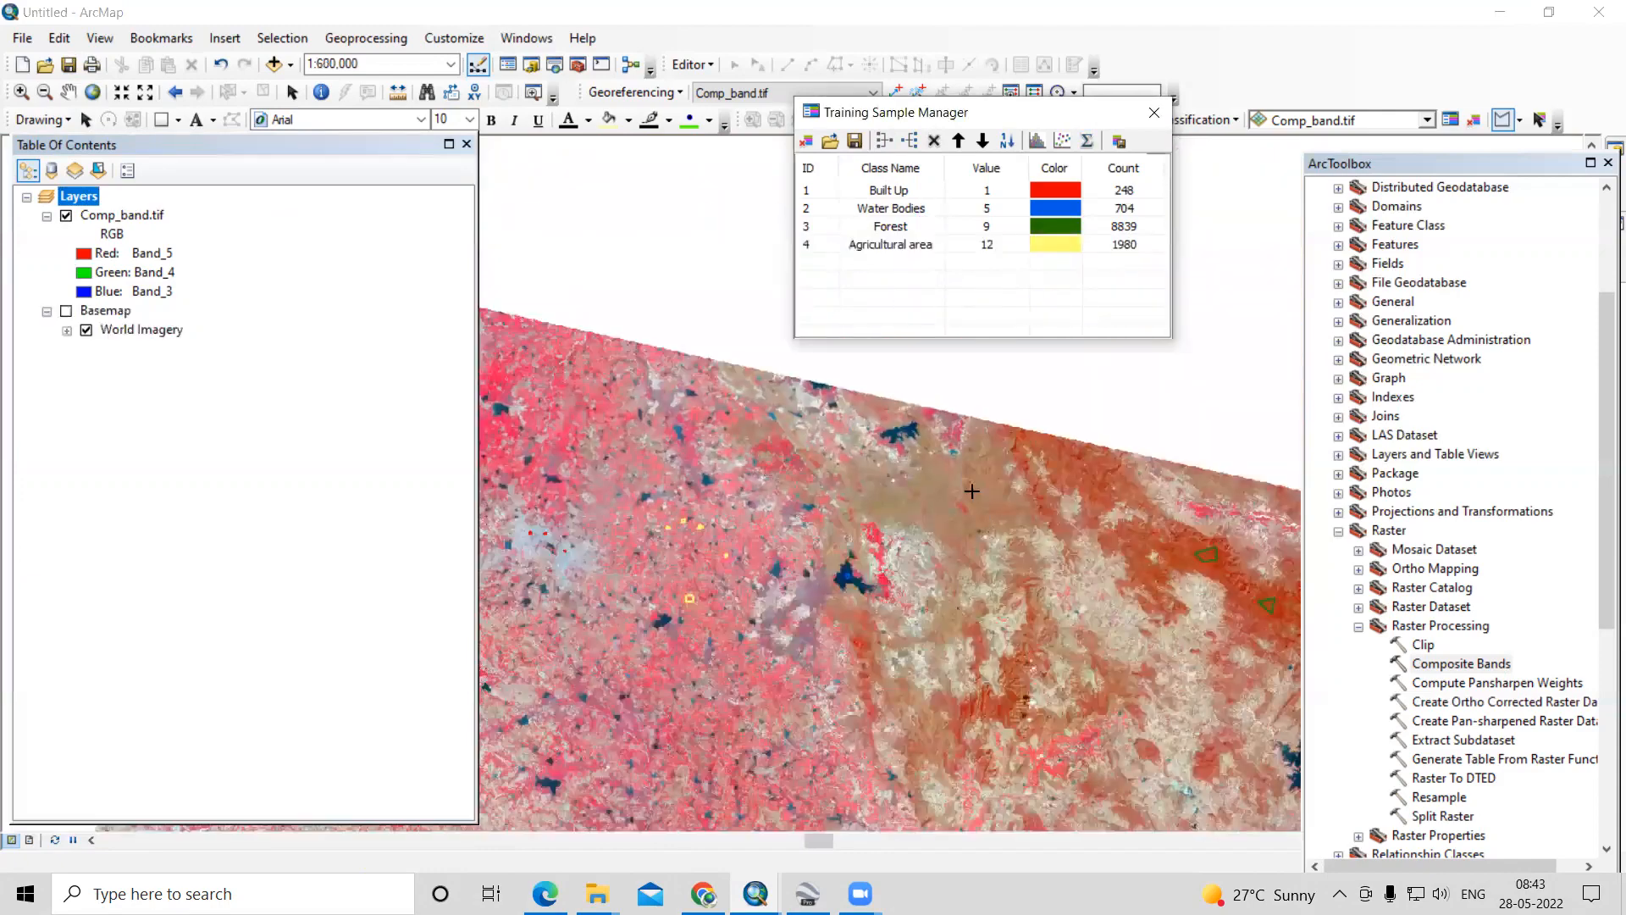
scroll(971, 491, "up", 5)
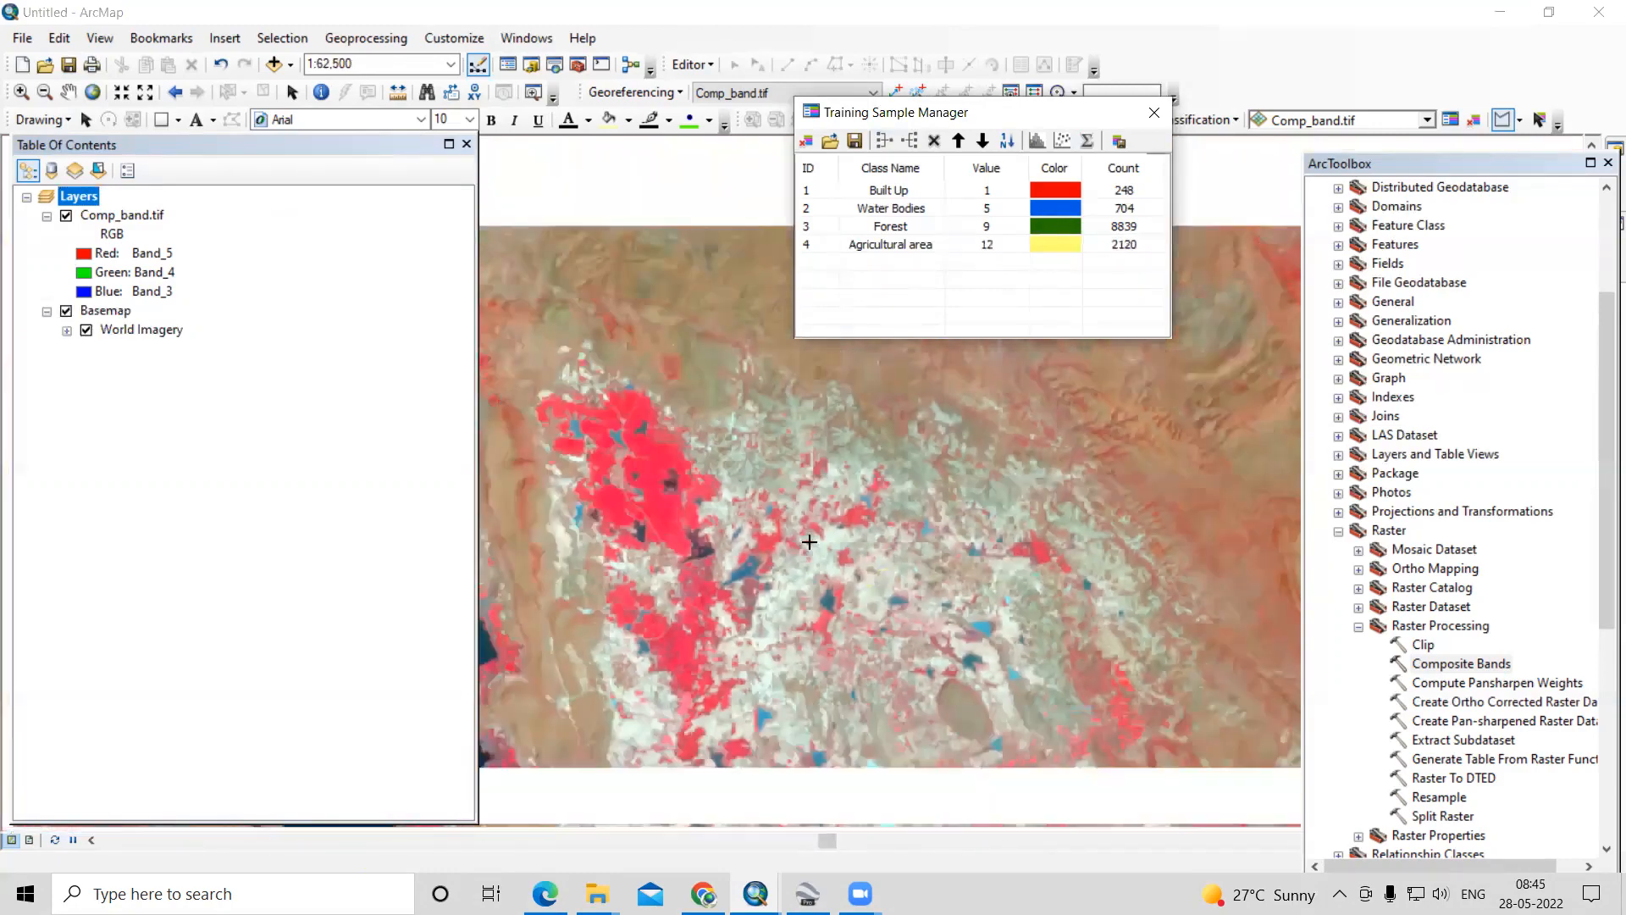
scroll(806, 560, "down", 3)
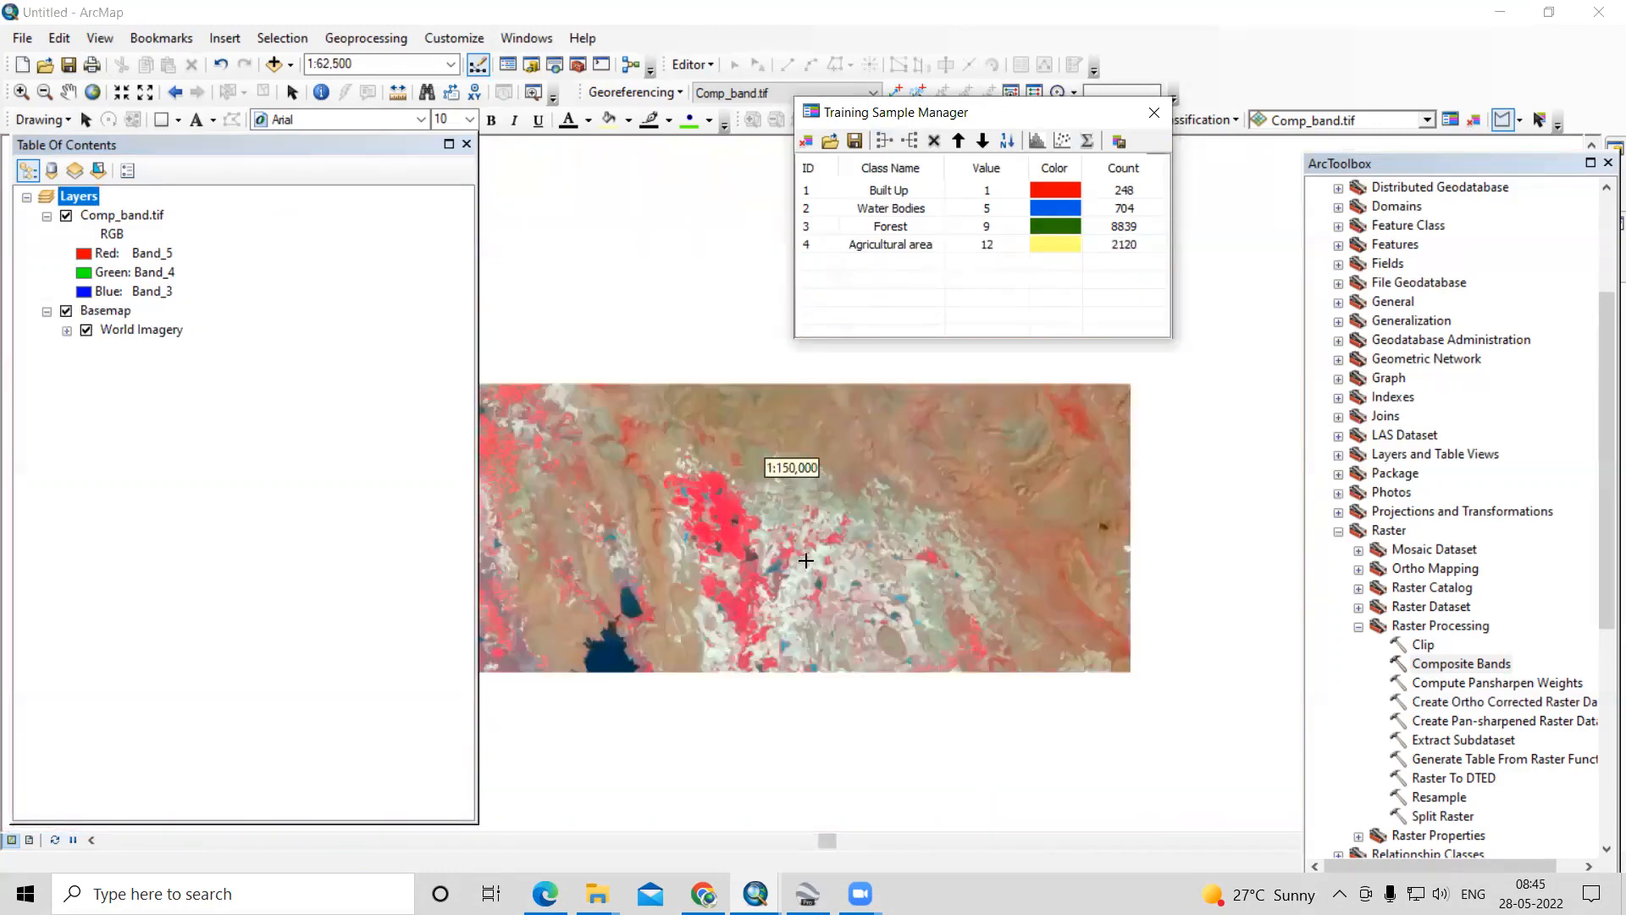
scroll(806, 560, "down", 2)
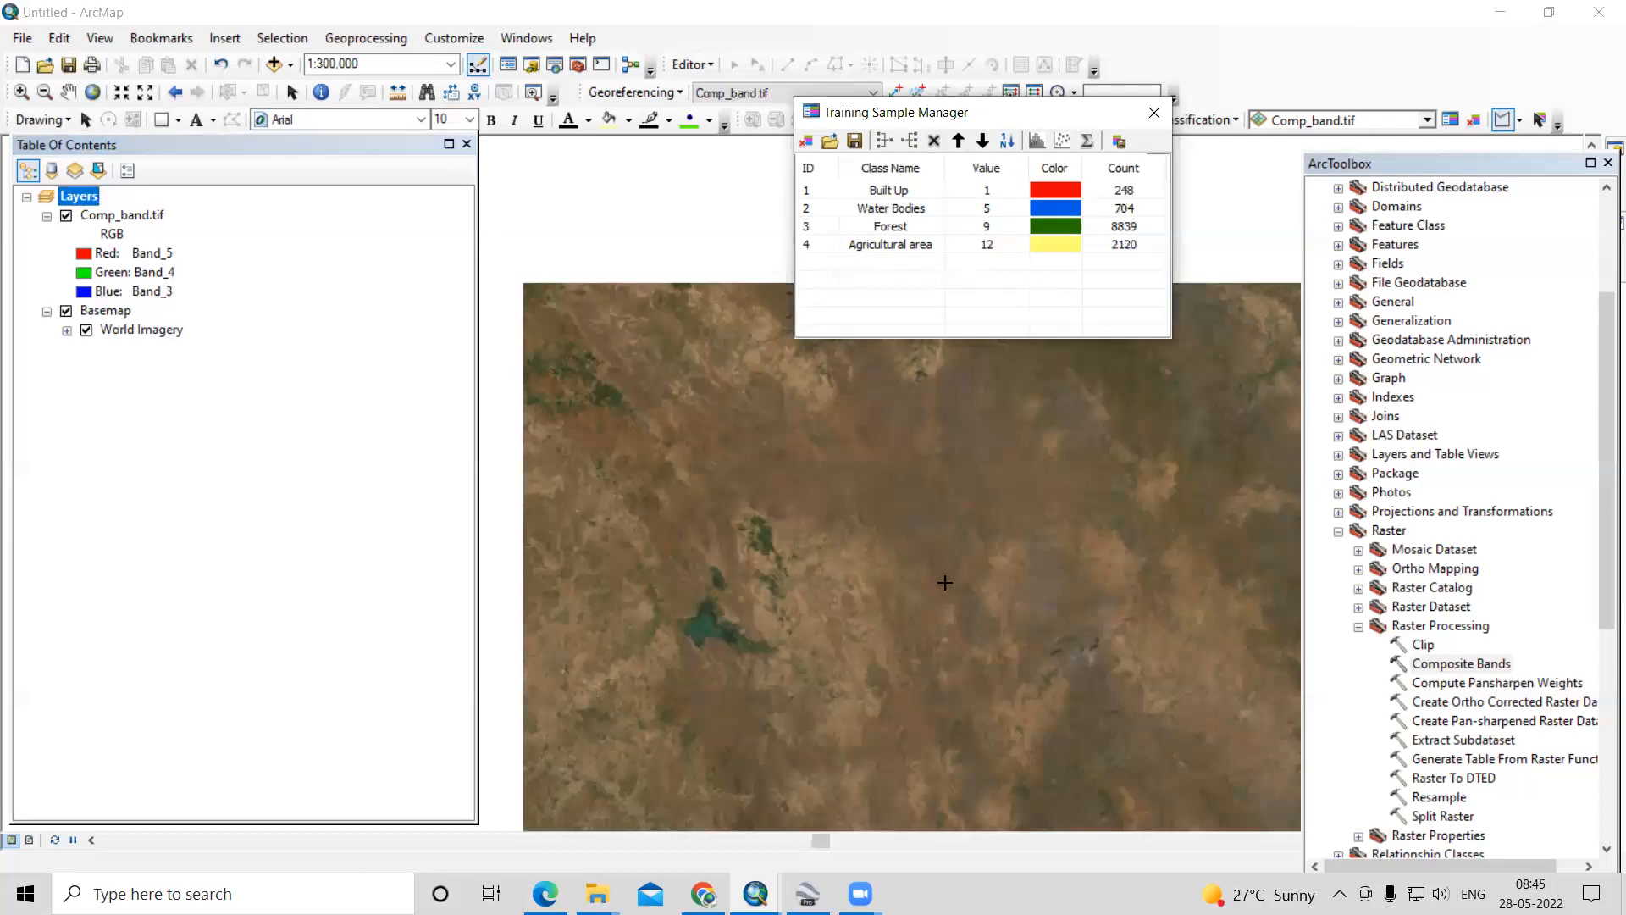
left_click(66, 311)
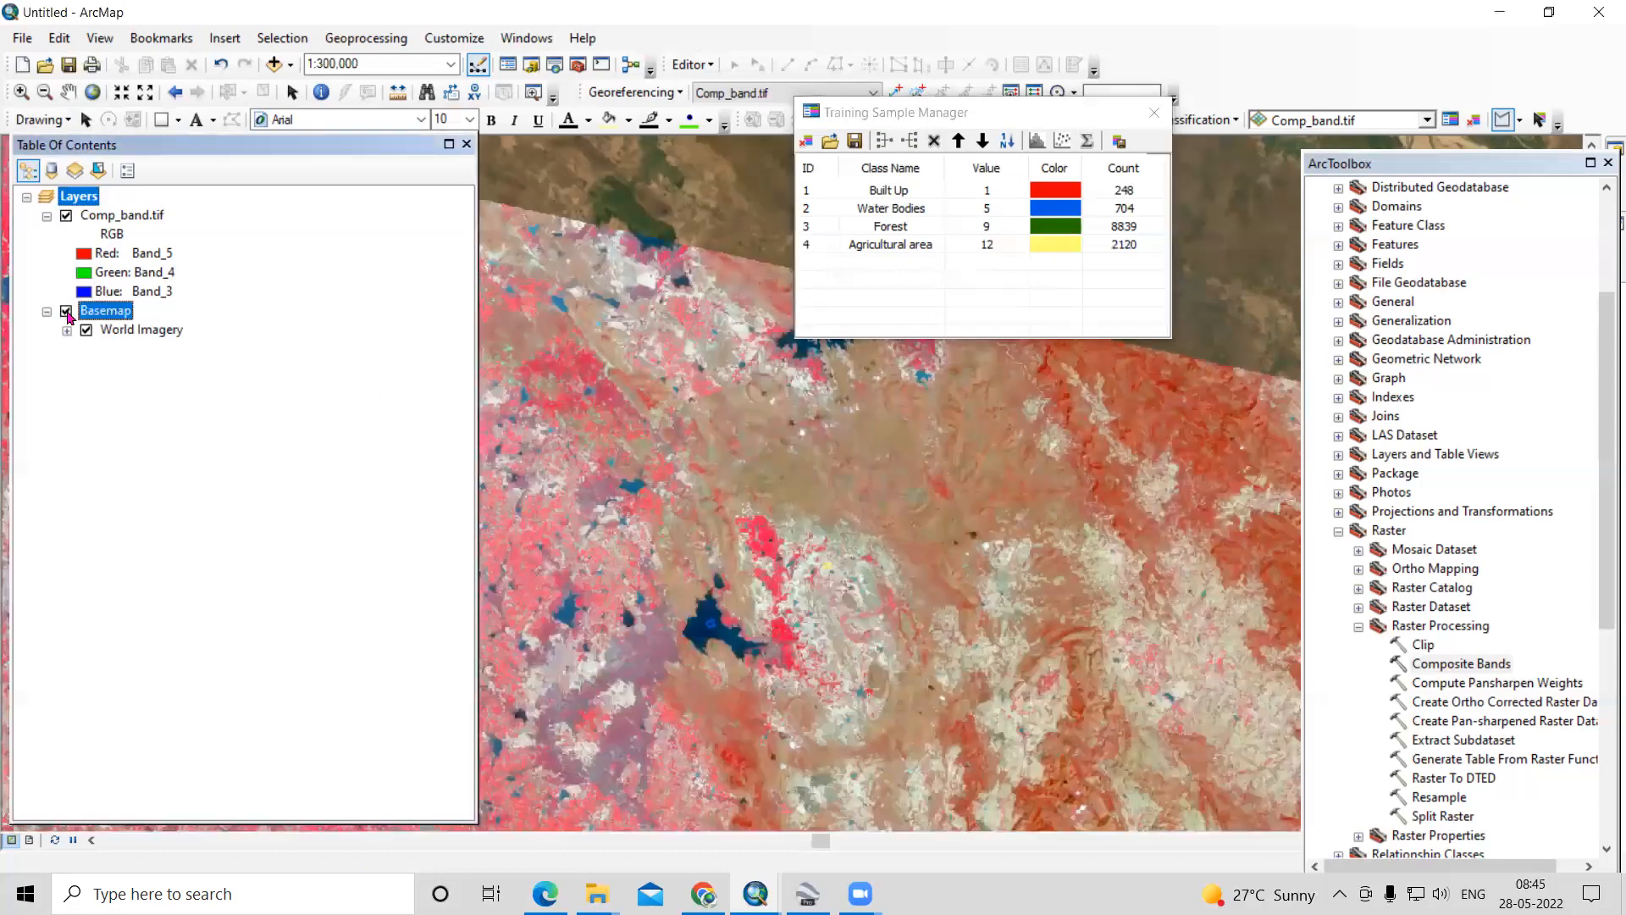
scroll(678, 241, "down", 3)
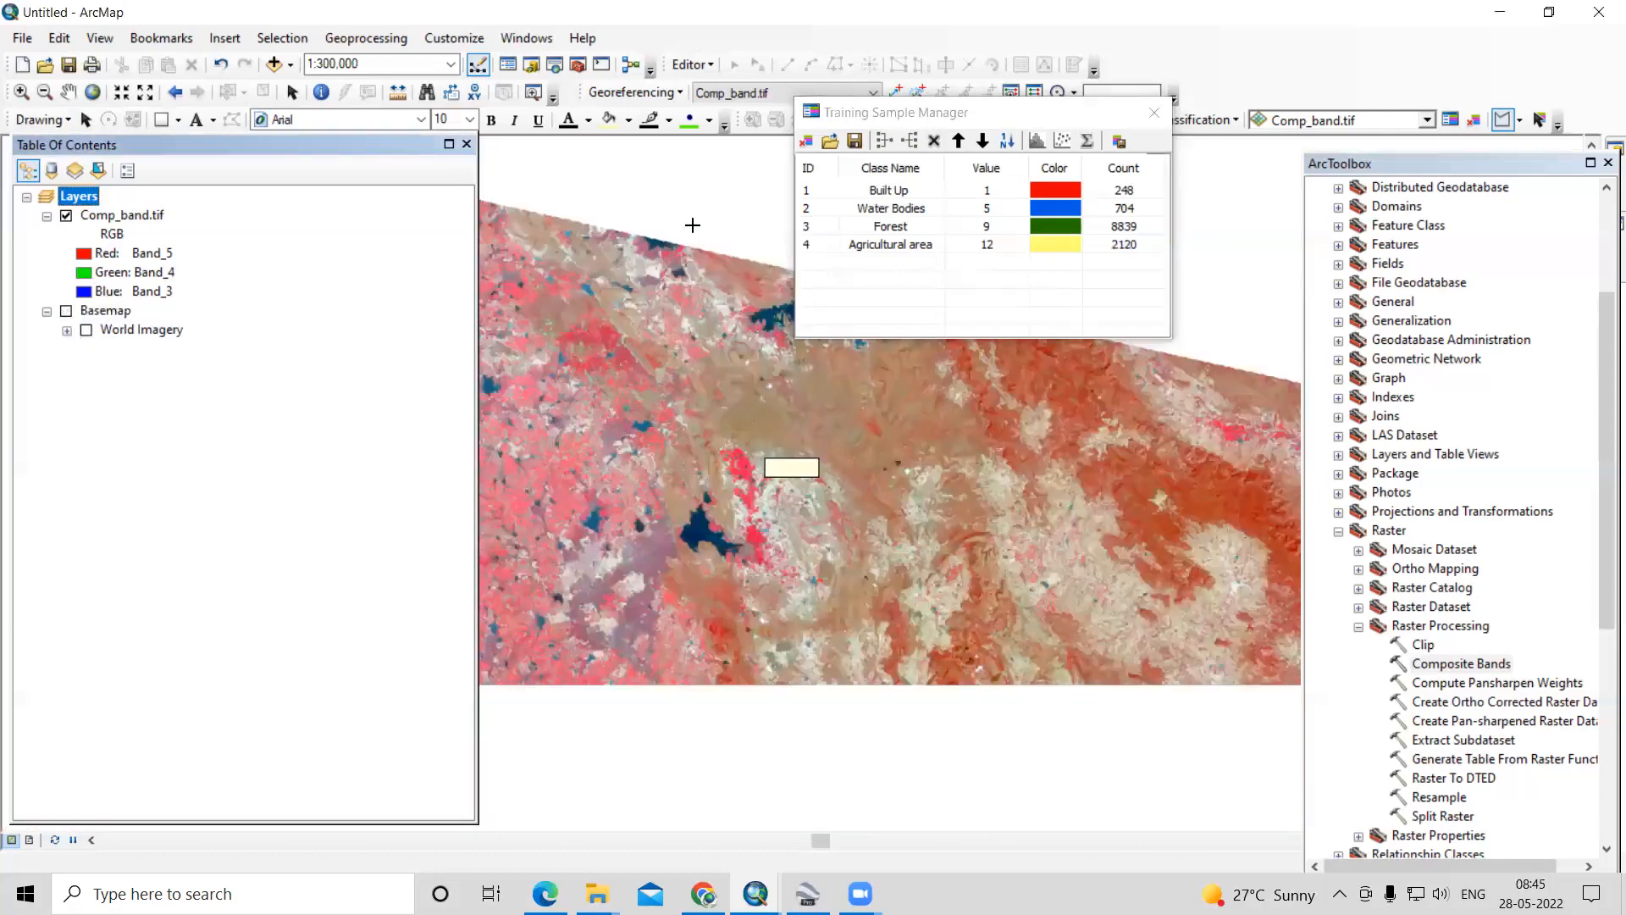
scroll(1171, 434, "down", 3)
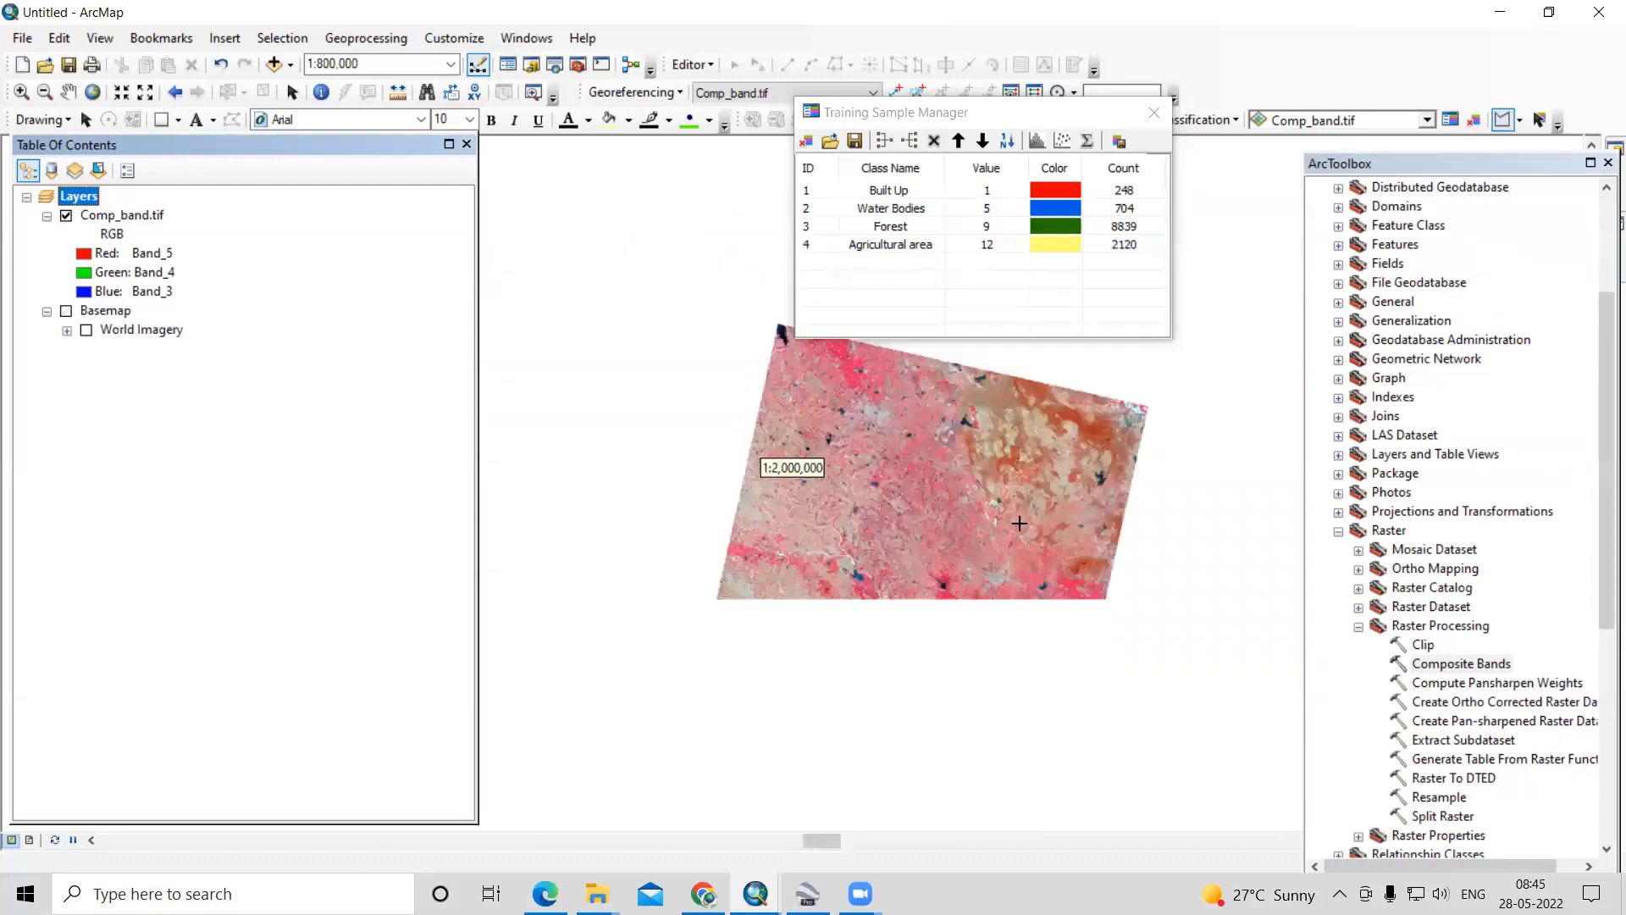
scroll(1008, 771, "up", 2)
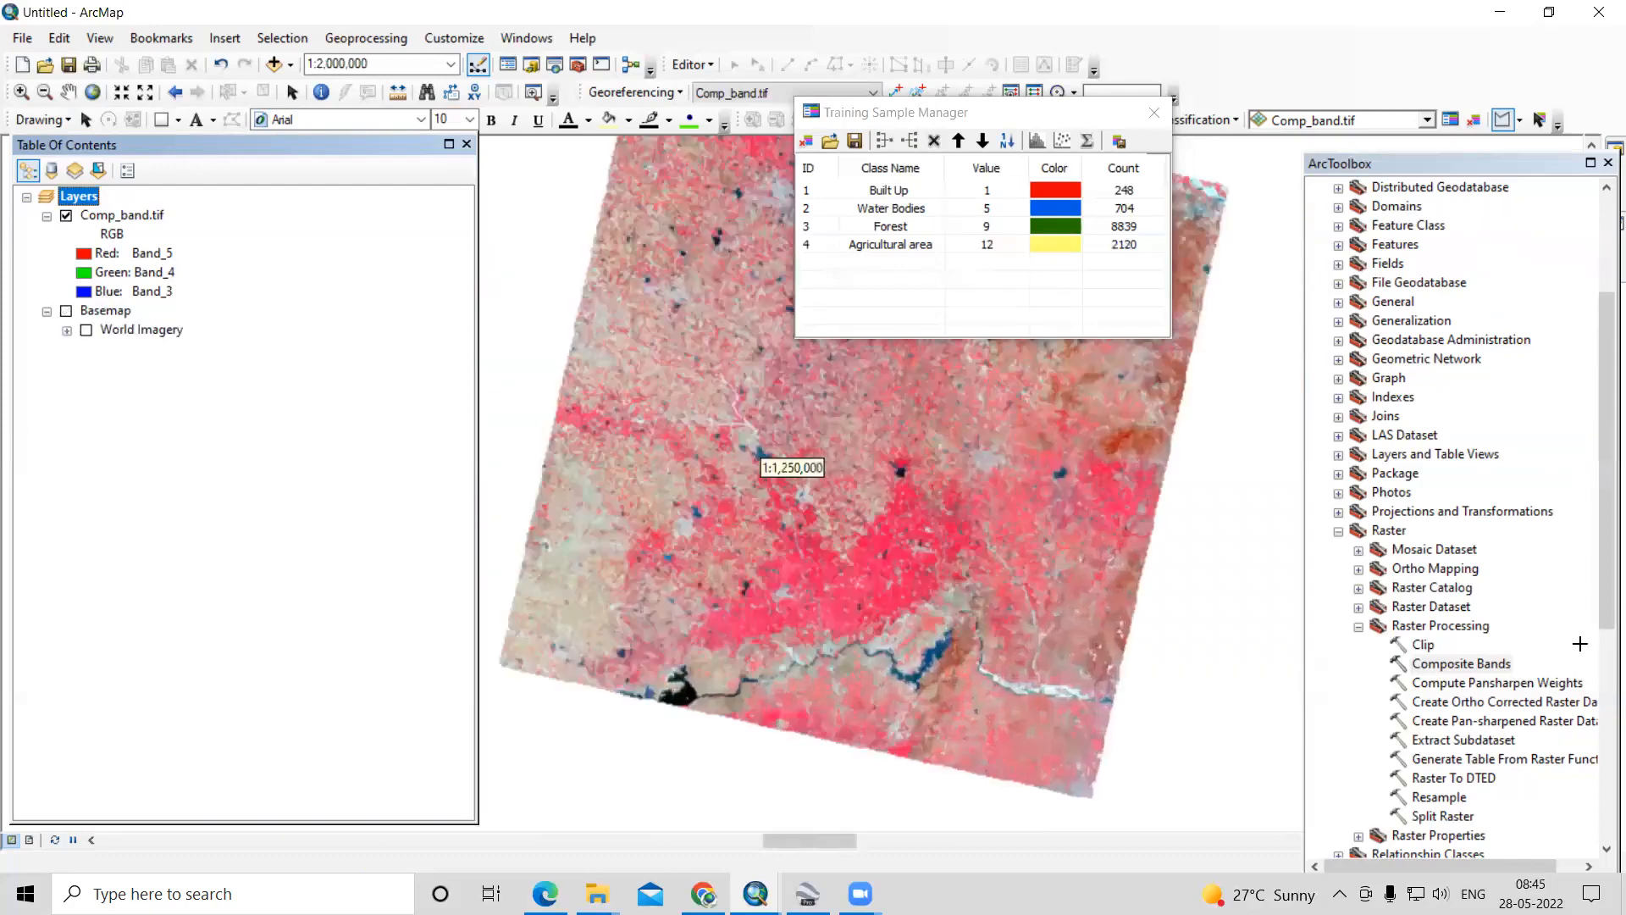
- Collapse the Raster Processing toolset and open the Segmentation and Classification toolset of the Spatial Analyst Tools
scroll(1459, 677, "down", 3)
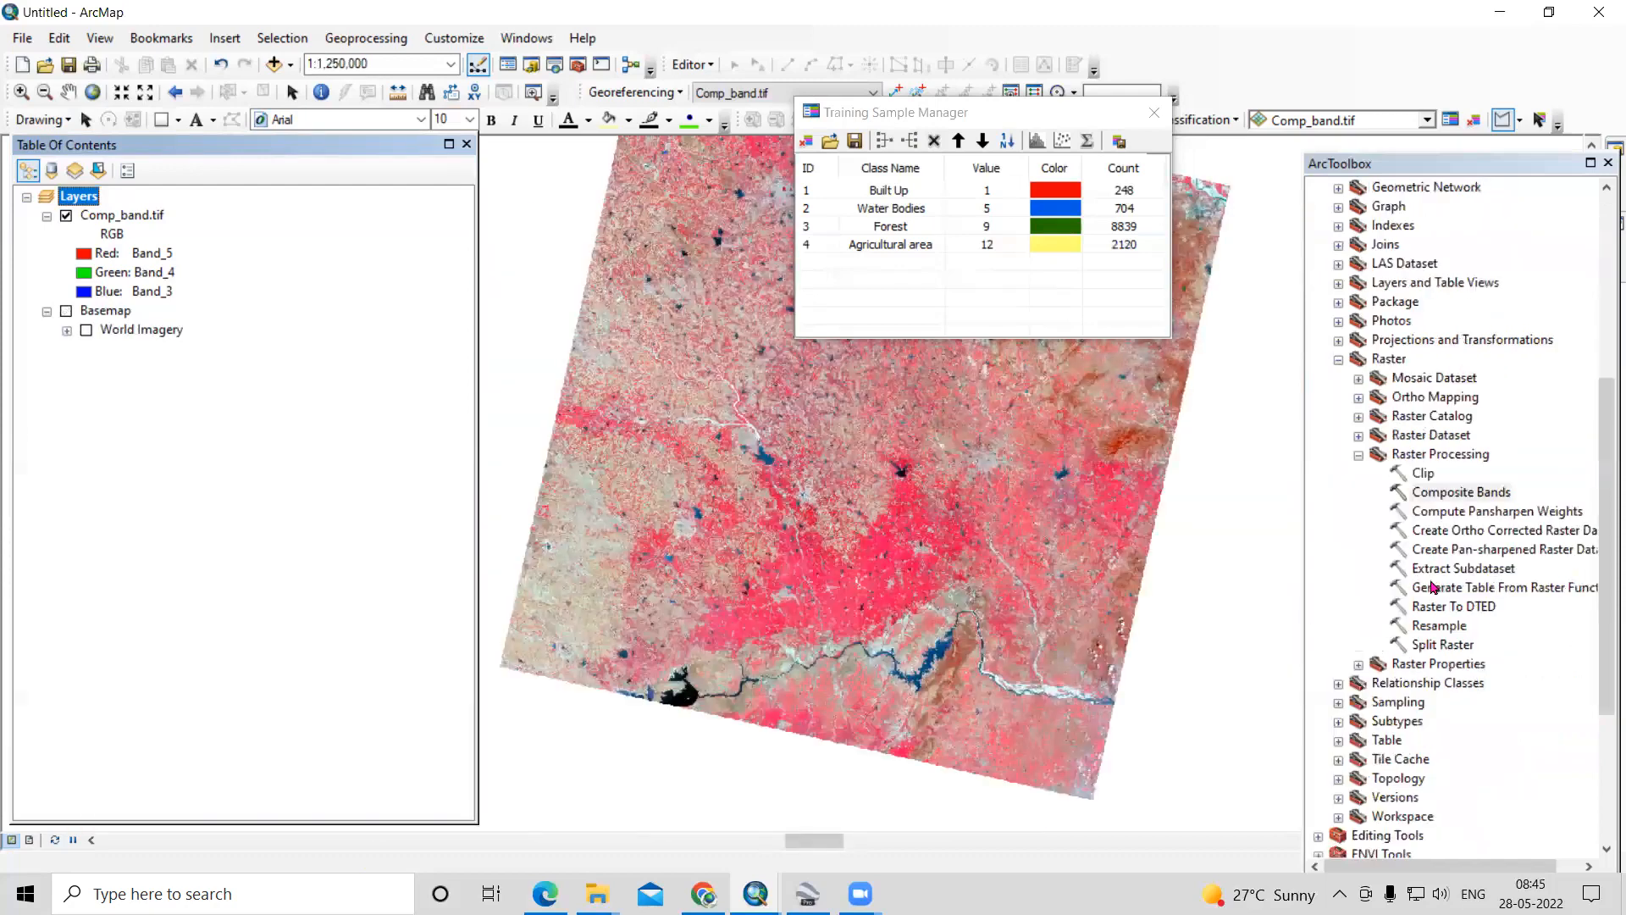
left_click(1360, 458)
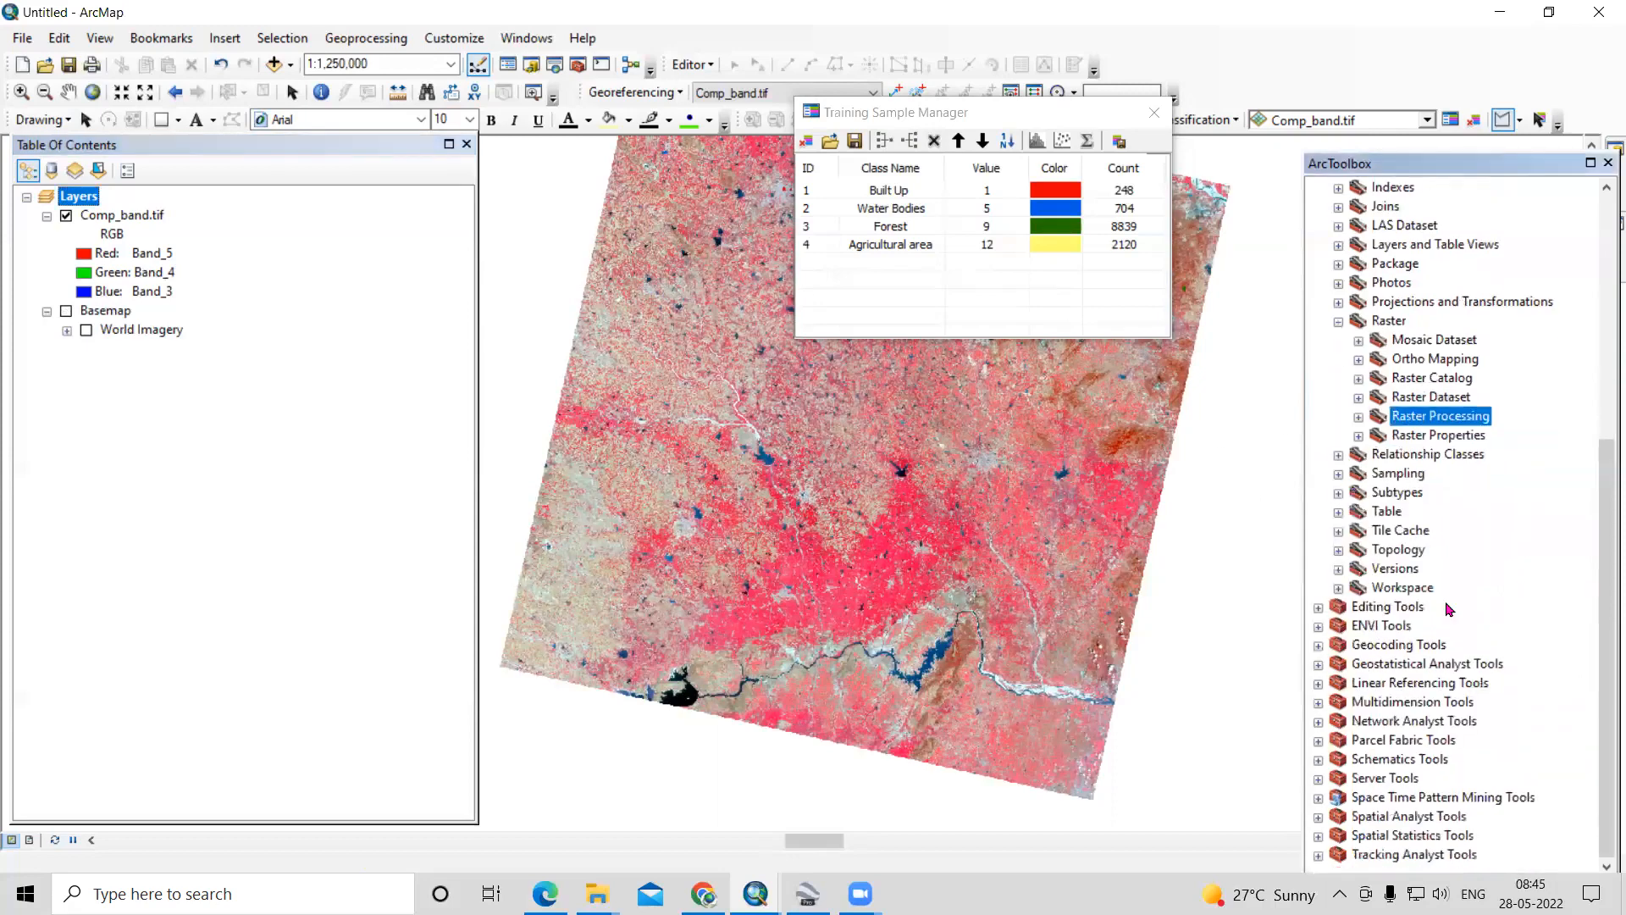
double_click(1397, 820)
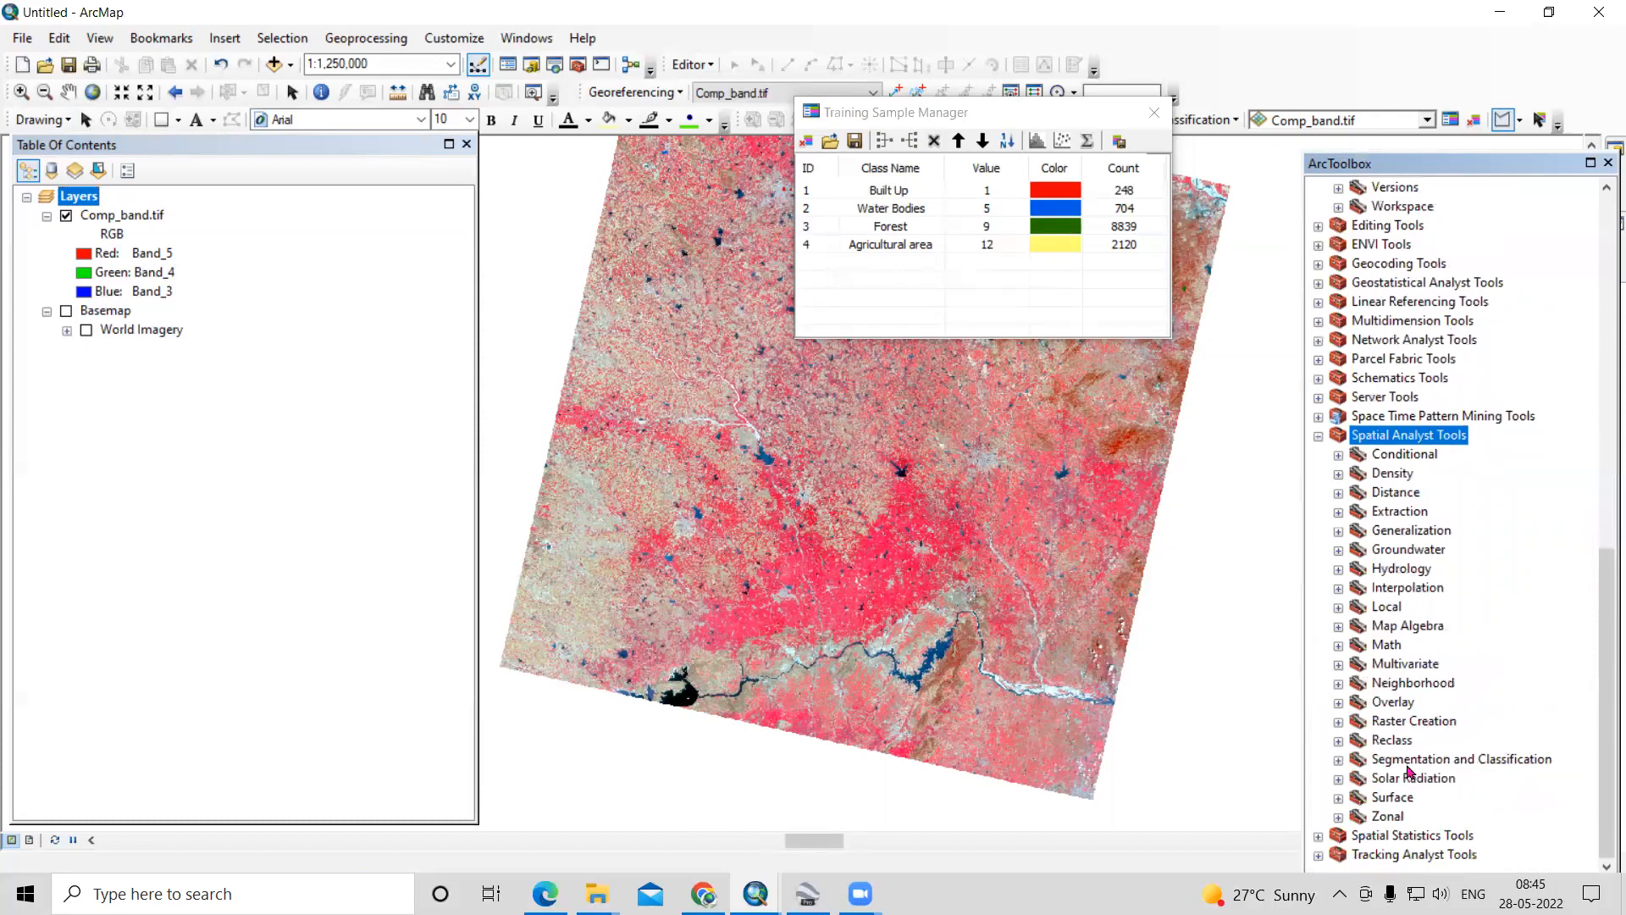
double_click(1433, 760)
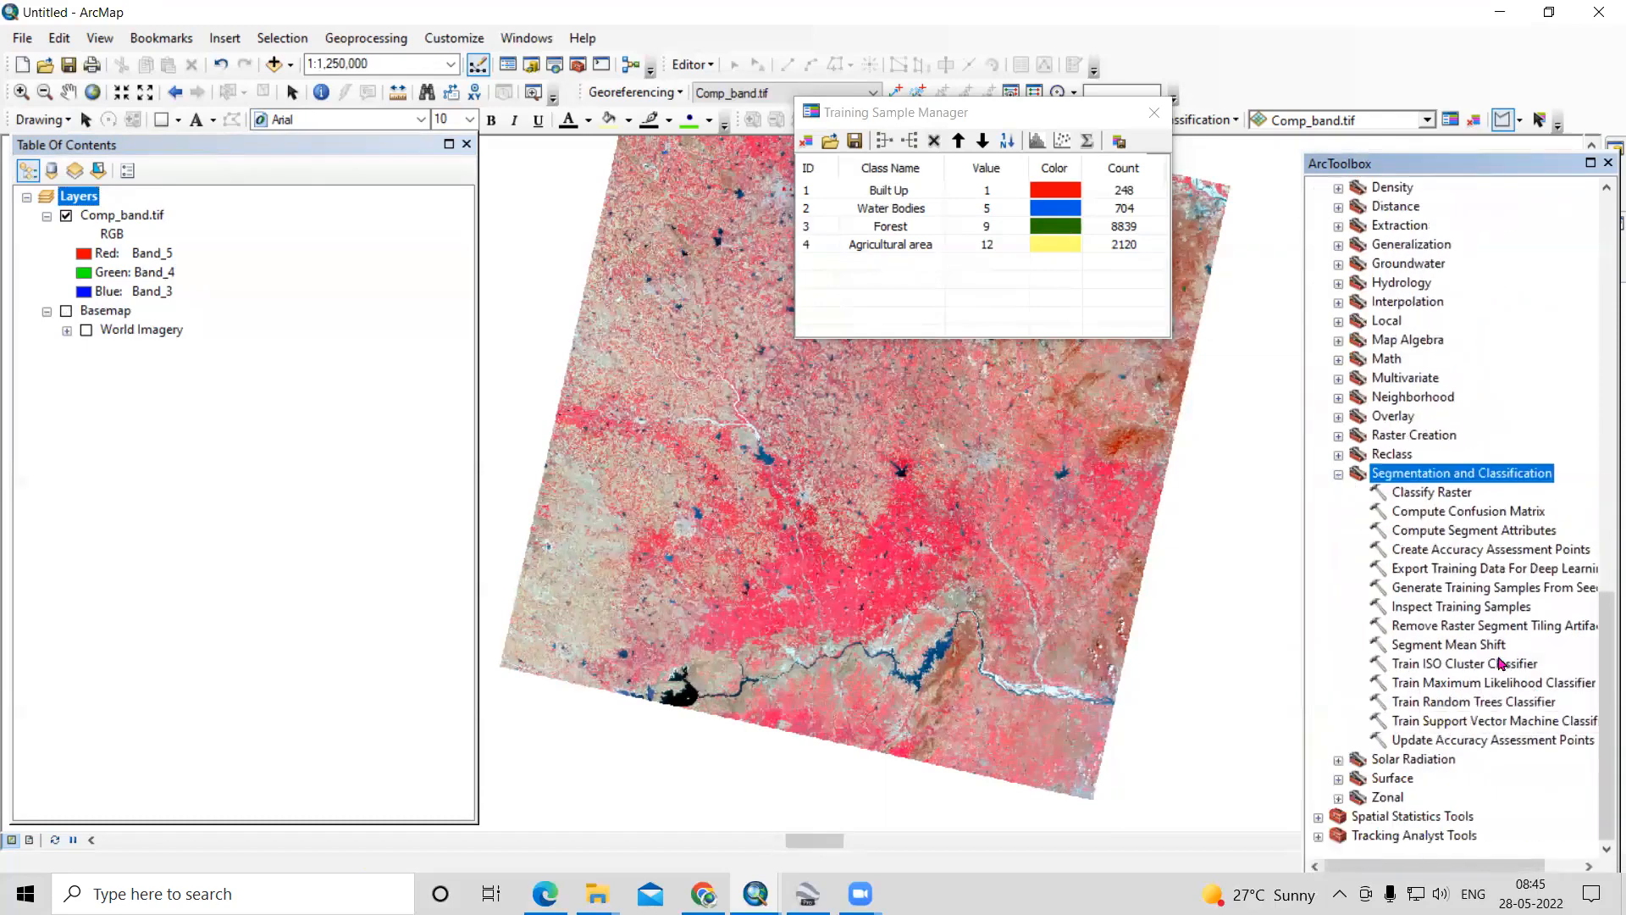
- Save the training samples as a shapefile named Trainage_sample in the SVM folder of Video Lecture
left_click(1493, 722)
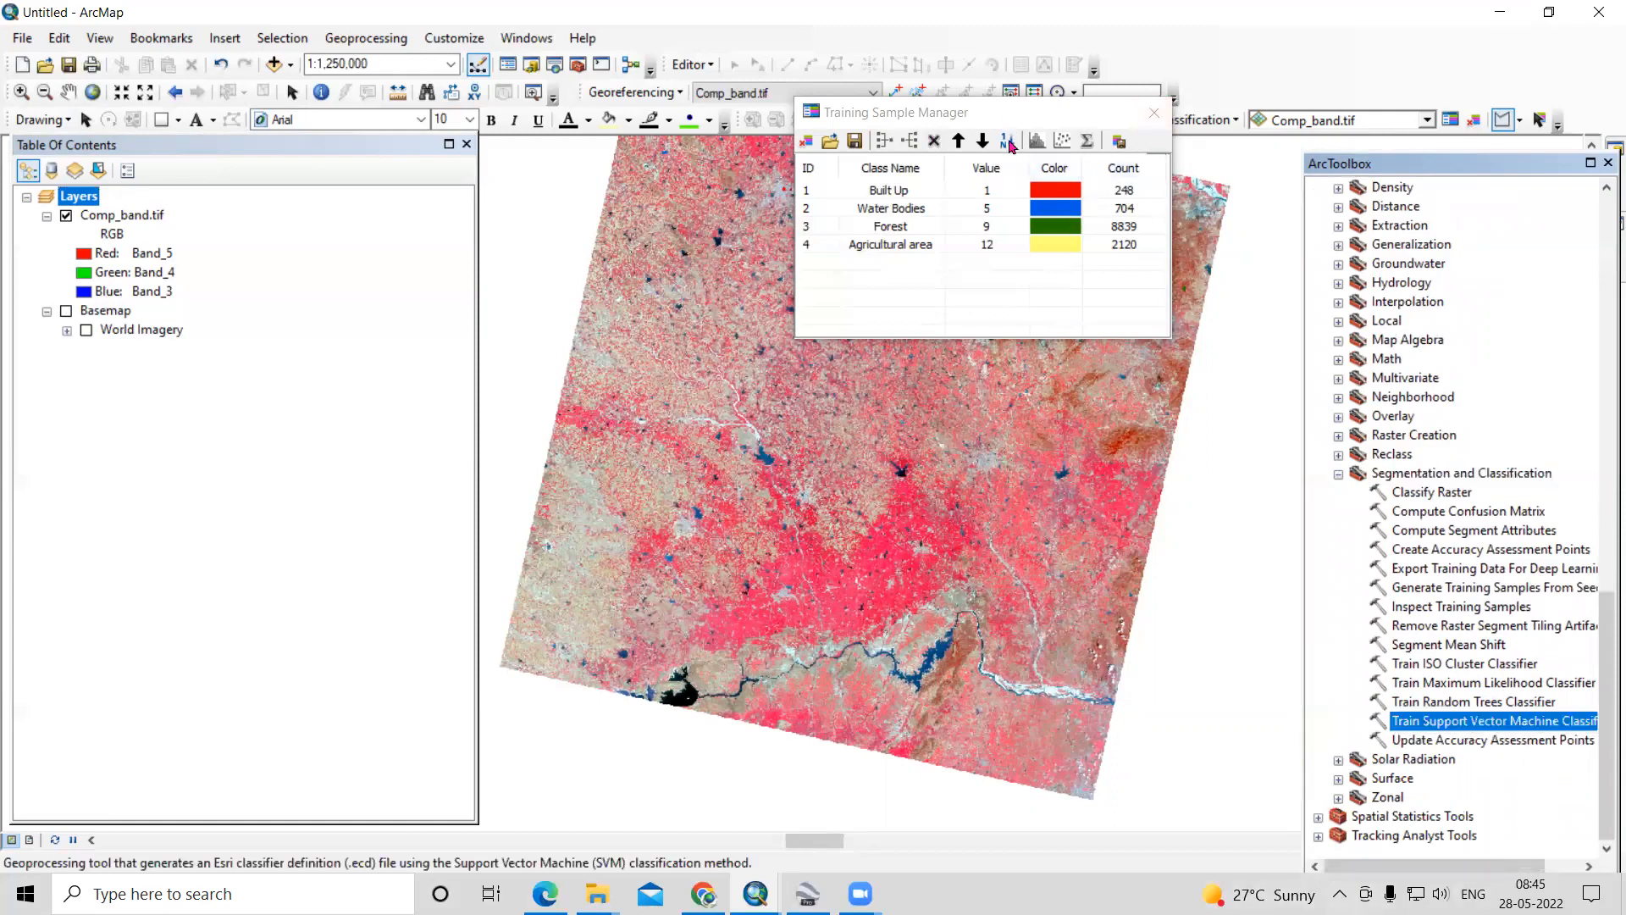
left_click(854, 147)
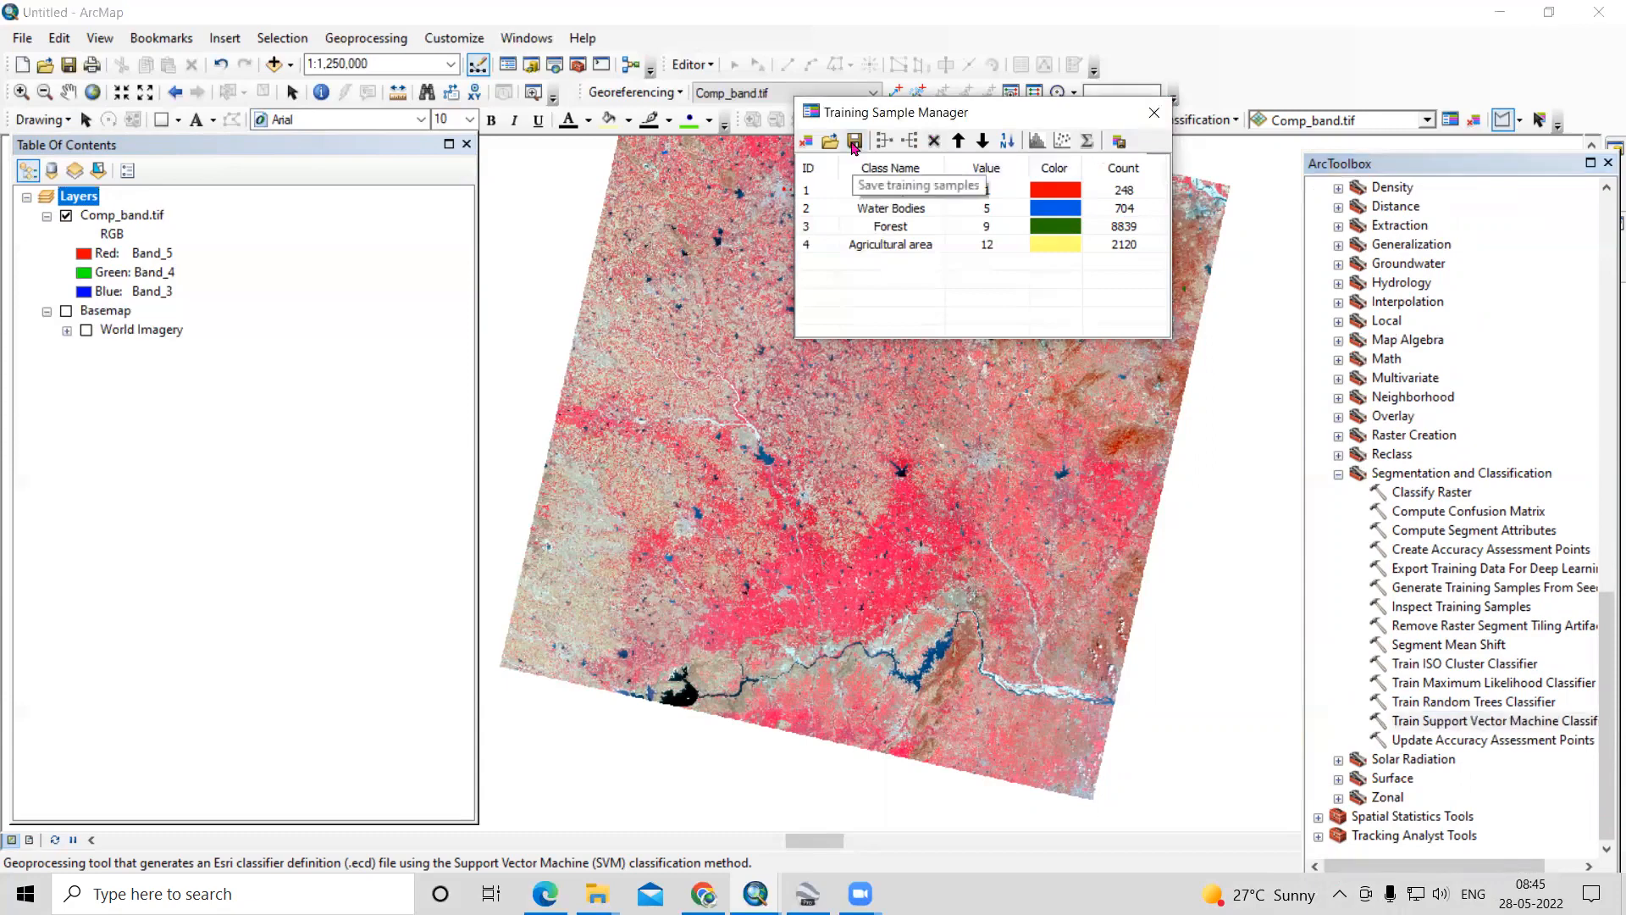
left_click(853, 146)
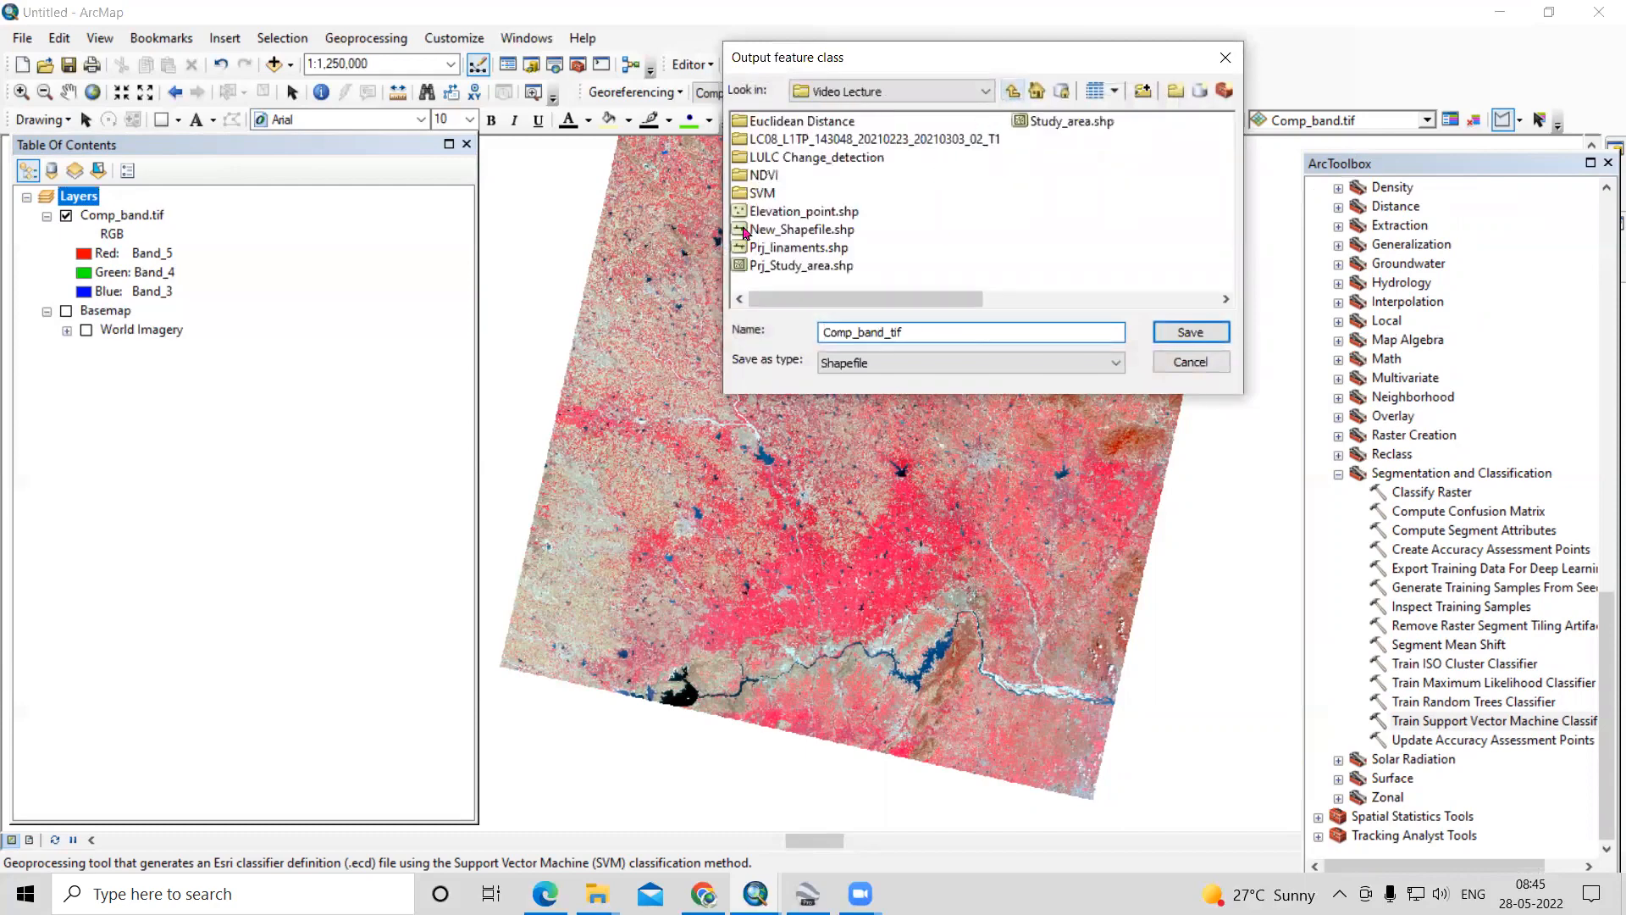
double_click(761, 194)
double_click(969, 329)
key("BackSpace")
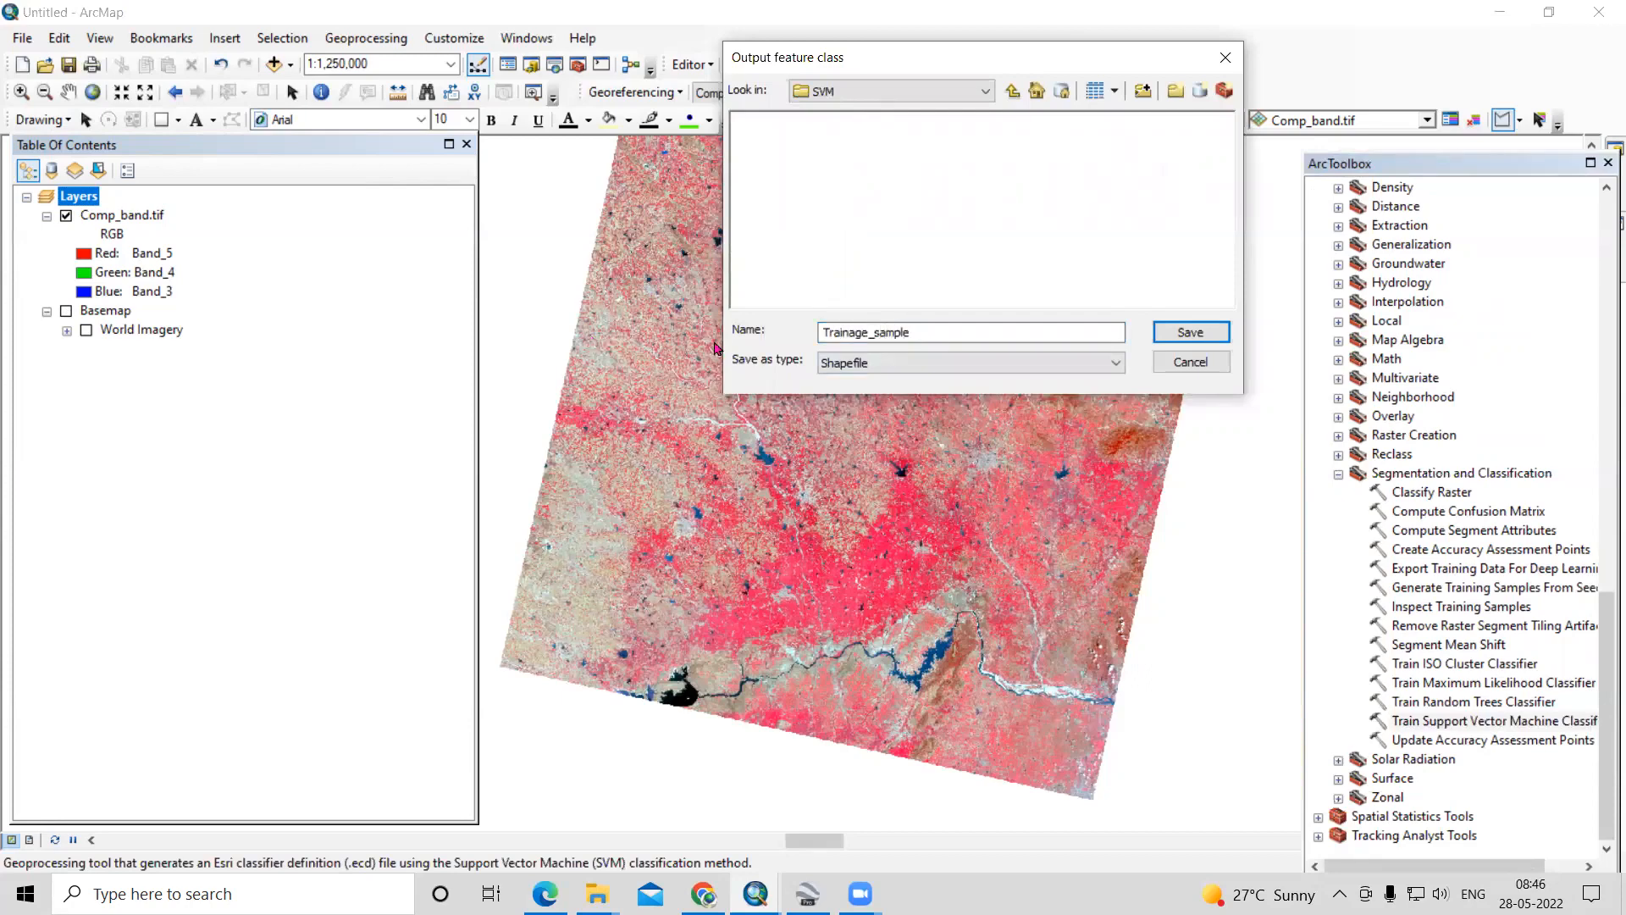
left_click(1190, 332)
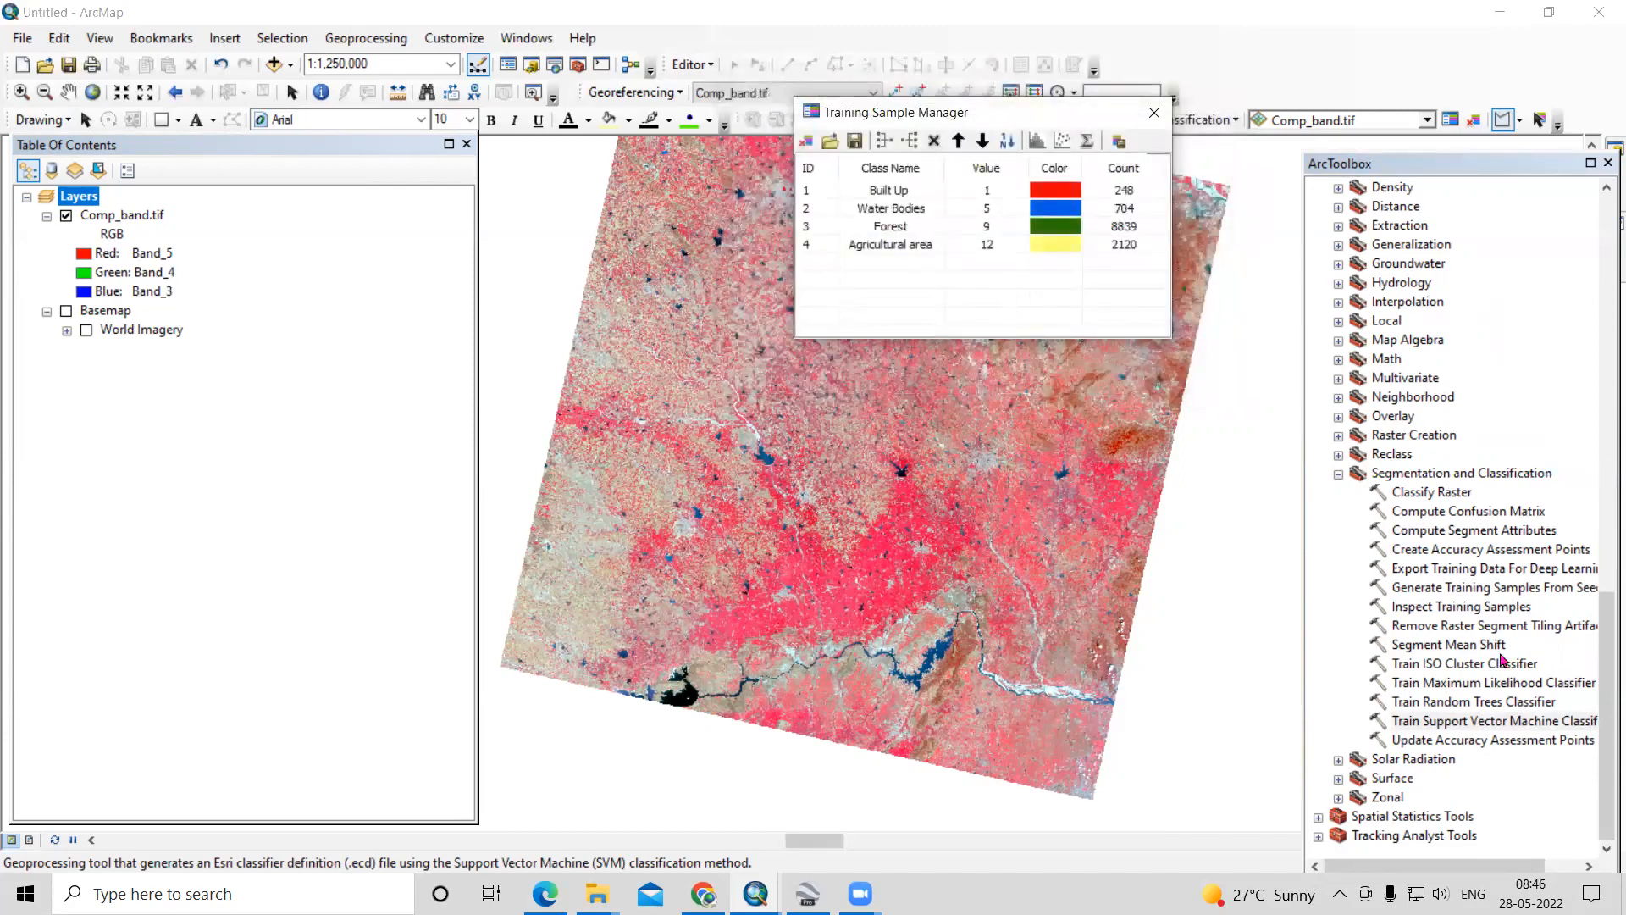
- Open the Train Support Vector Machine Classifier tool and set Comp_band.tif as the input raster
left_click(1452, 722)
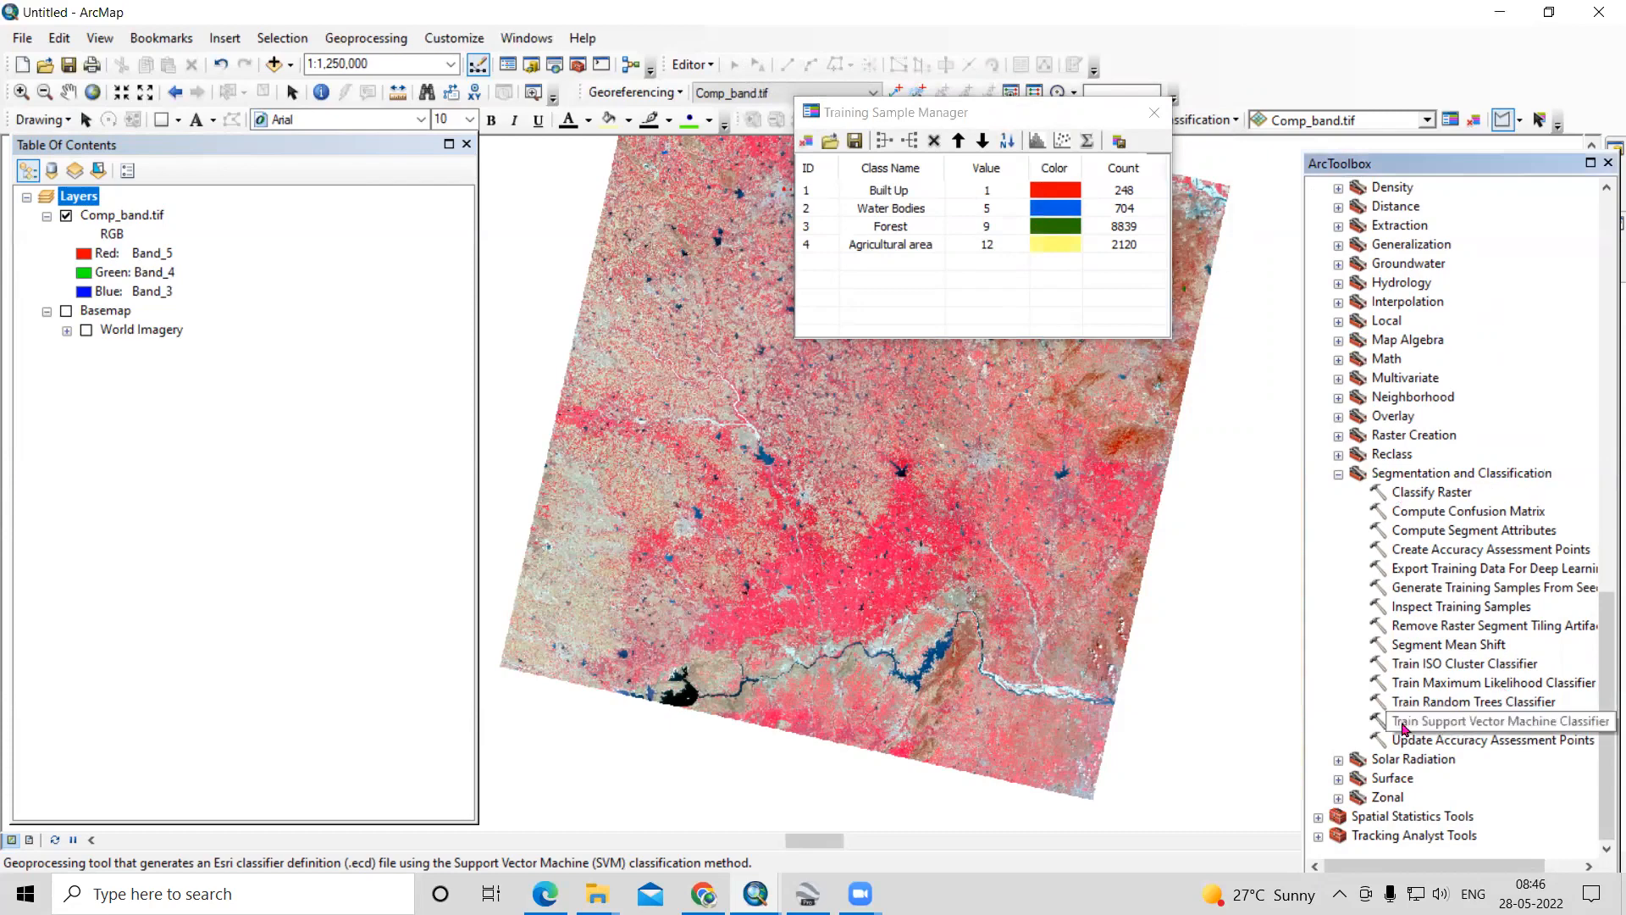
double_click(1497, 724)
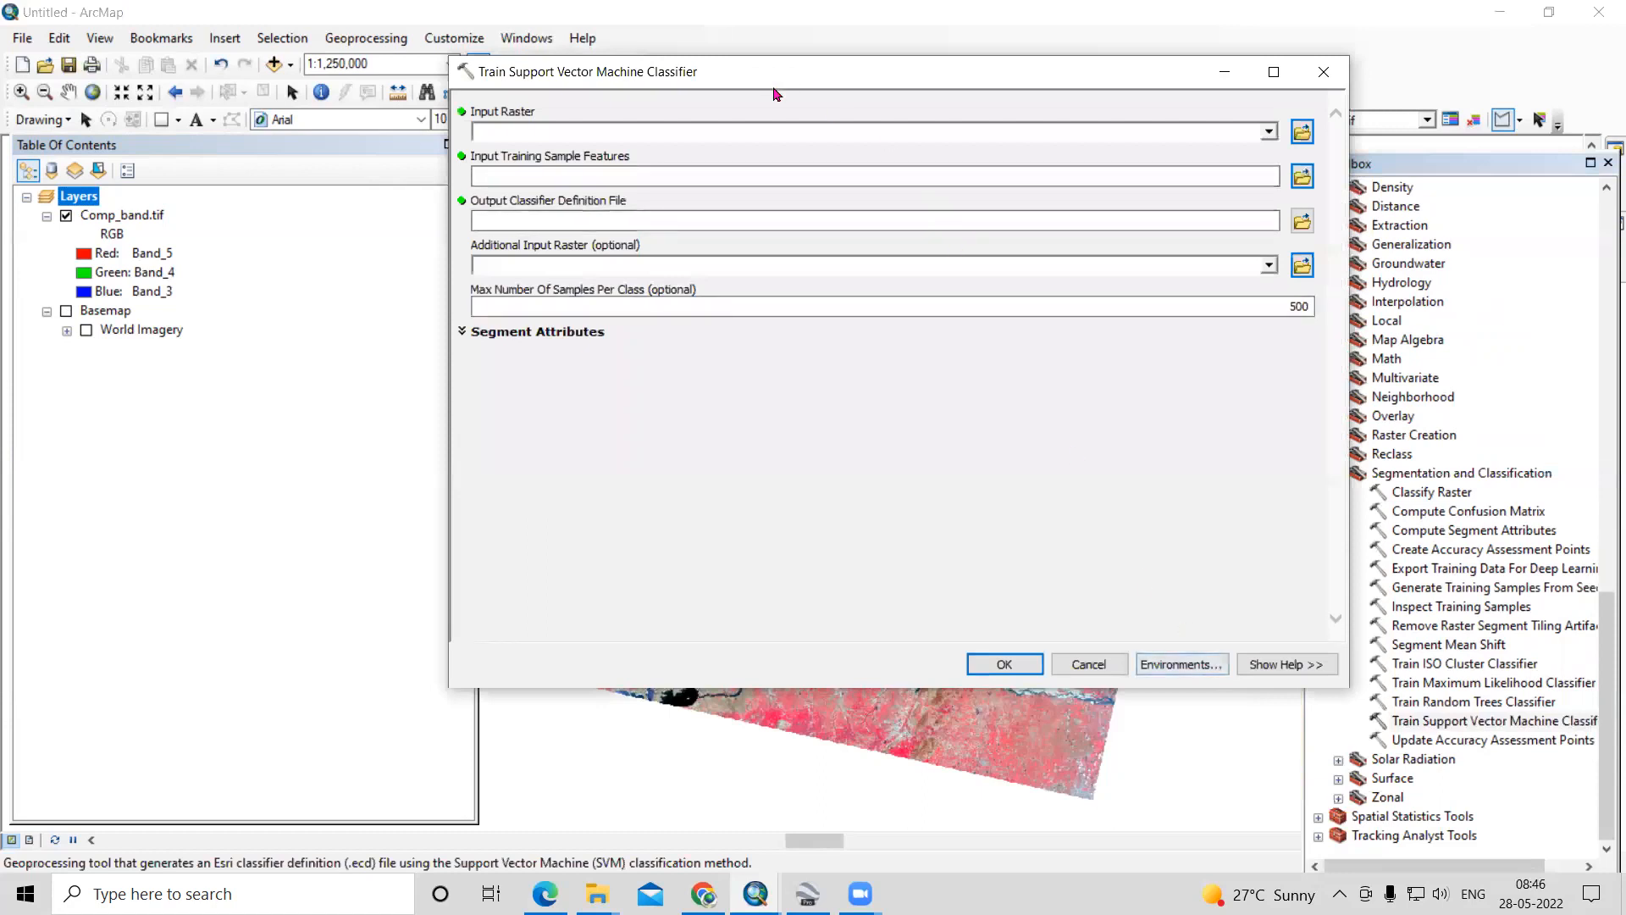
left_click_drag(780, 80, 642, 126)
left_click_drag(118, 215, 1136, 182)
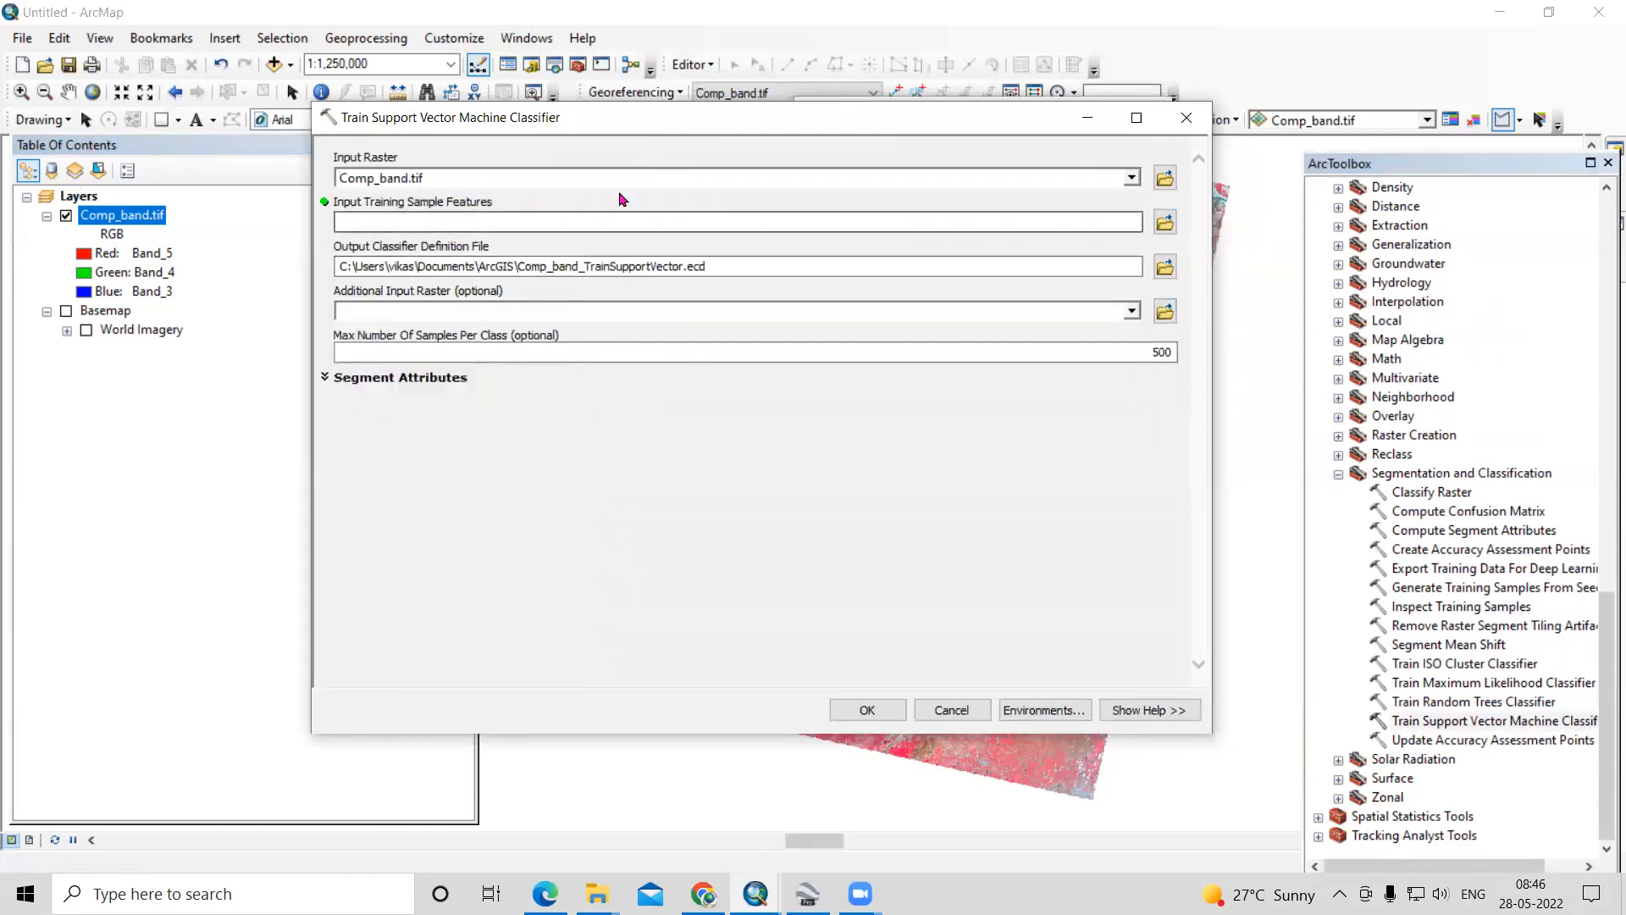
left_click_drag(967, 119, 1085, 229)
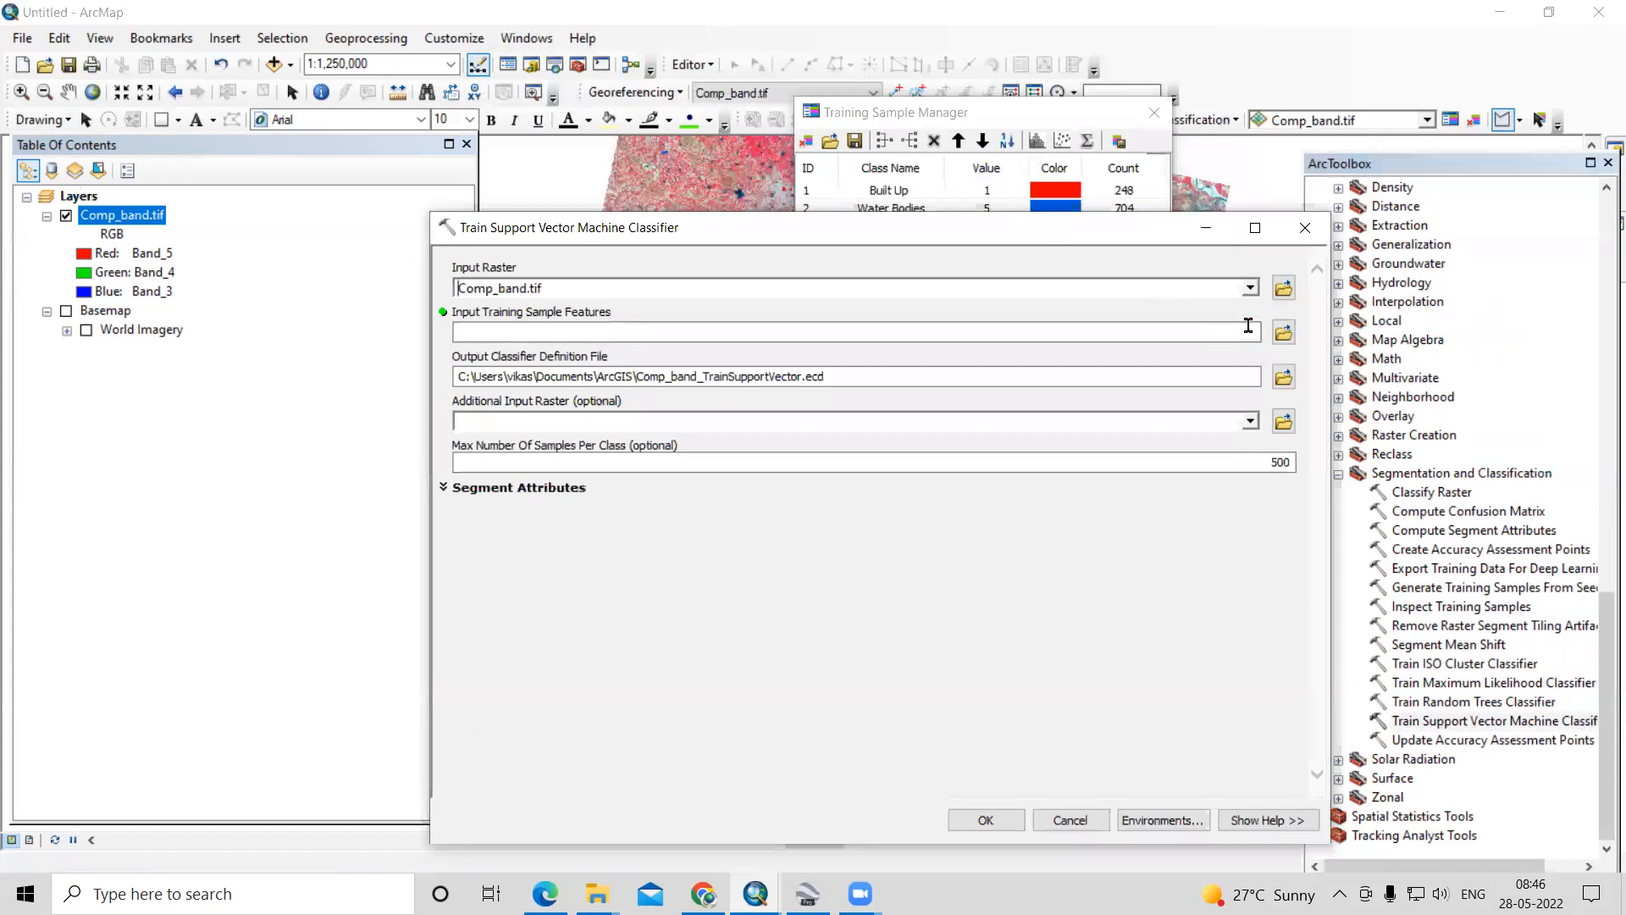
- Set Trainage_sample.shp from D:\Video Lecture\SVM as the input training sample features
left_click(1279, 333)
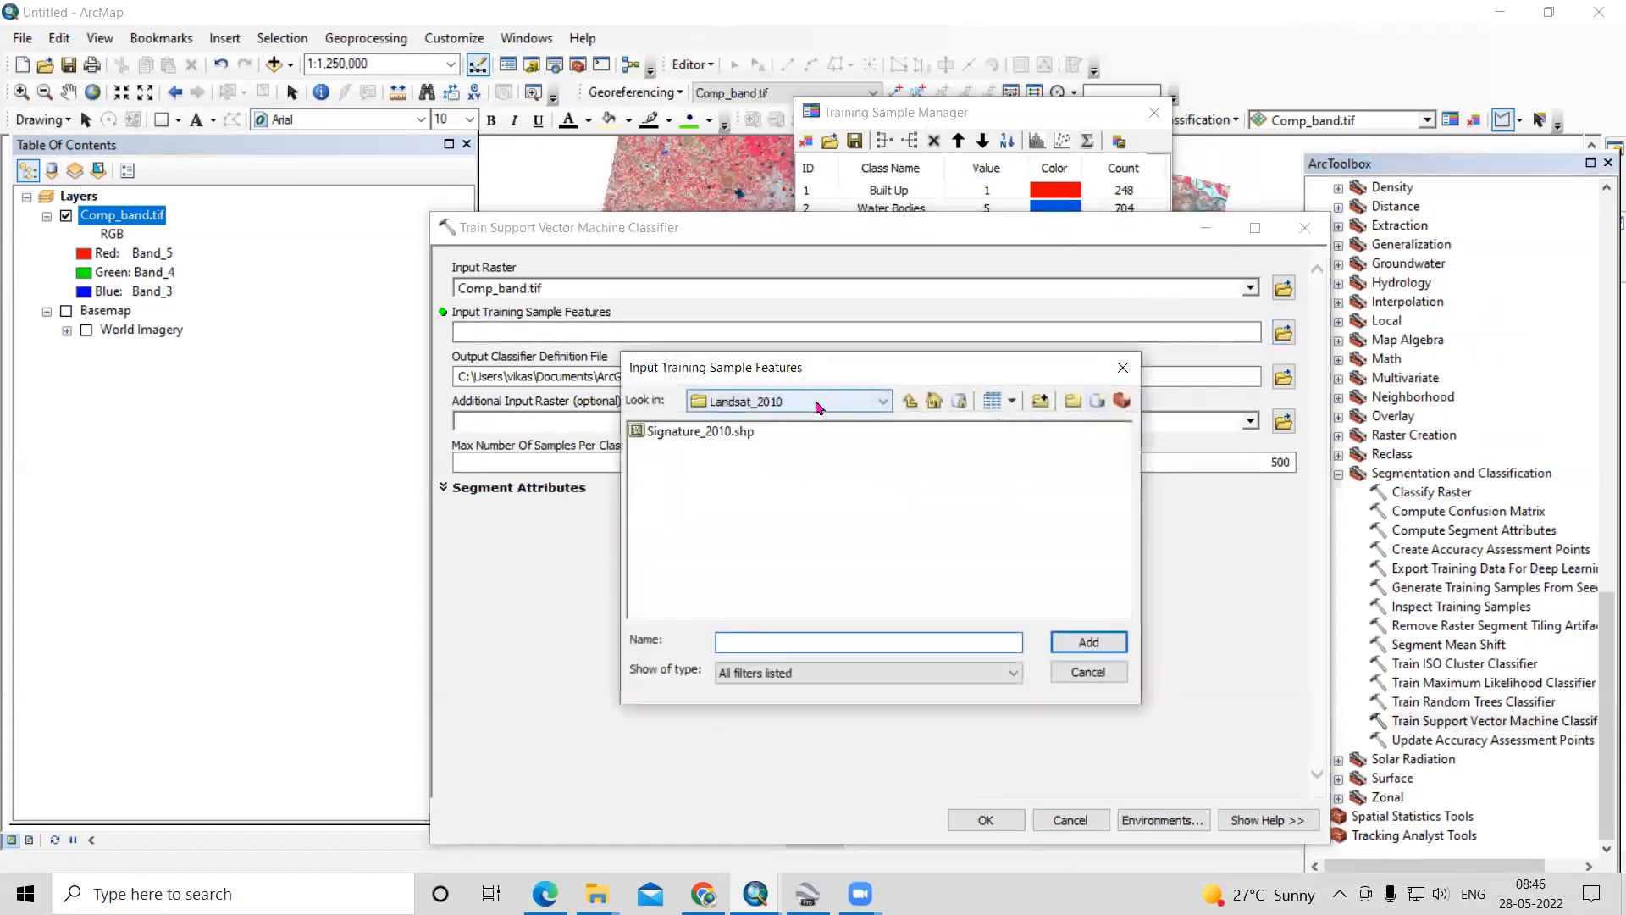
left_click(911, 402)
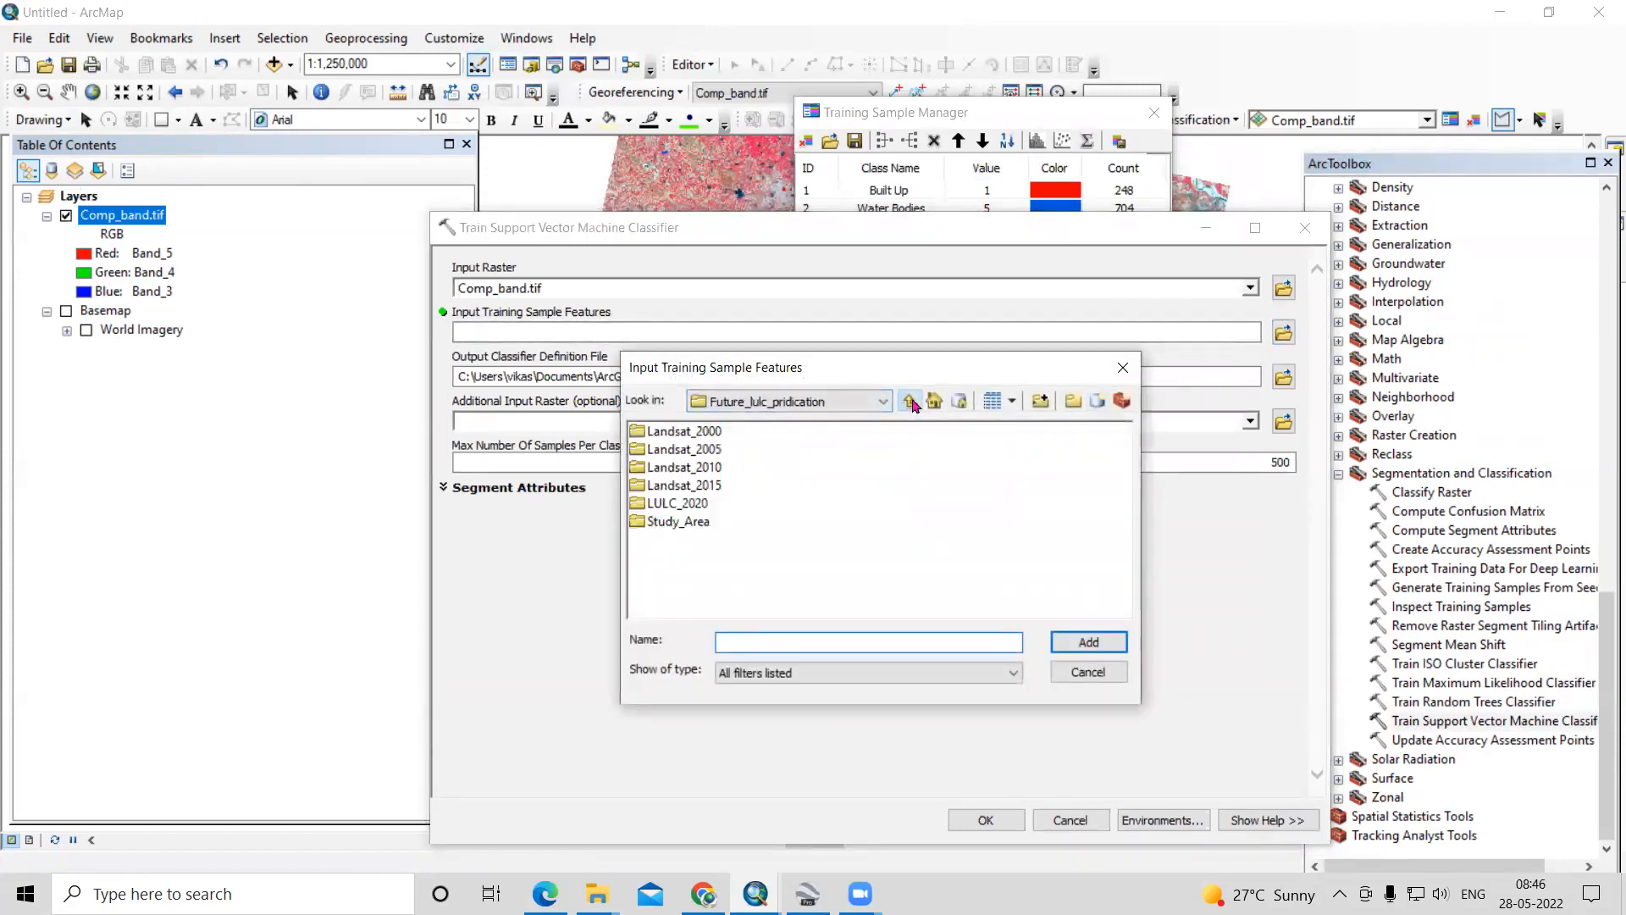
left_click(911, 403)
left_click(911, 402)
left_click(695, 488)
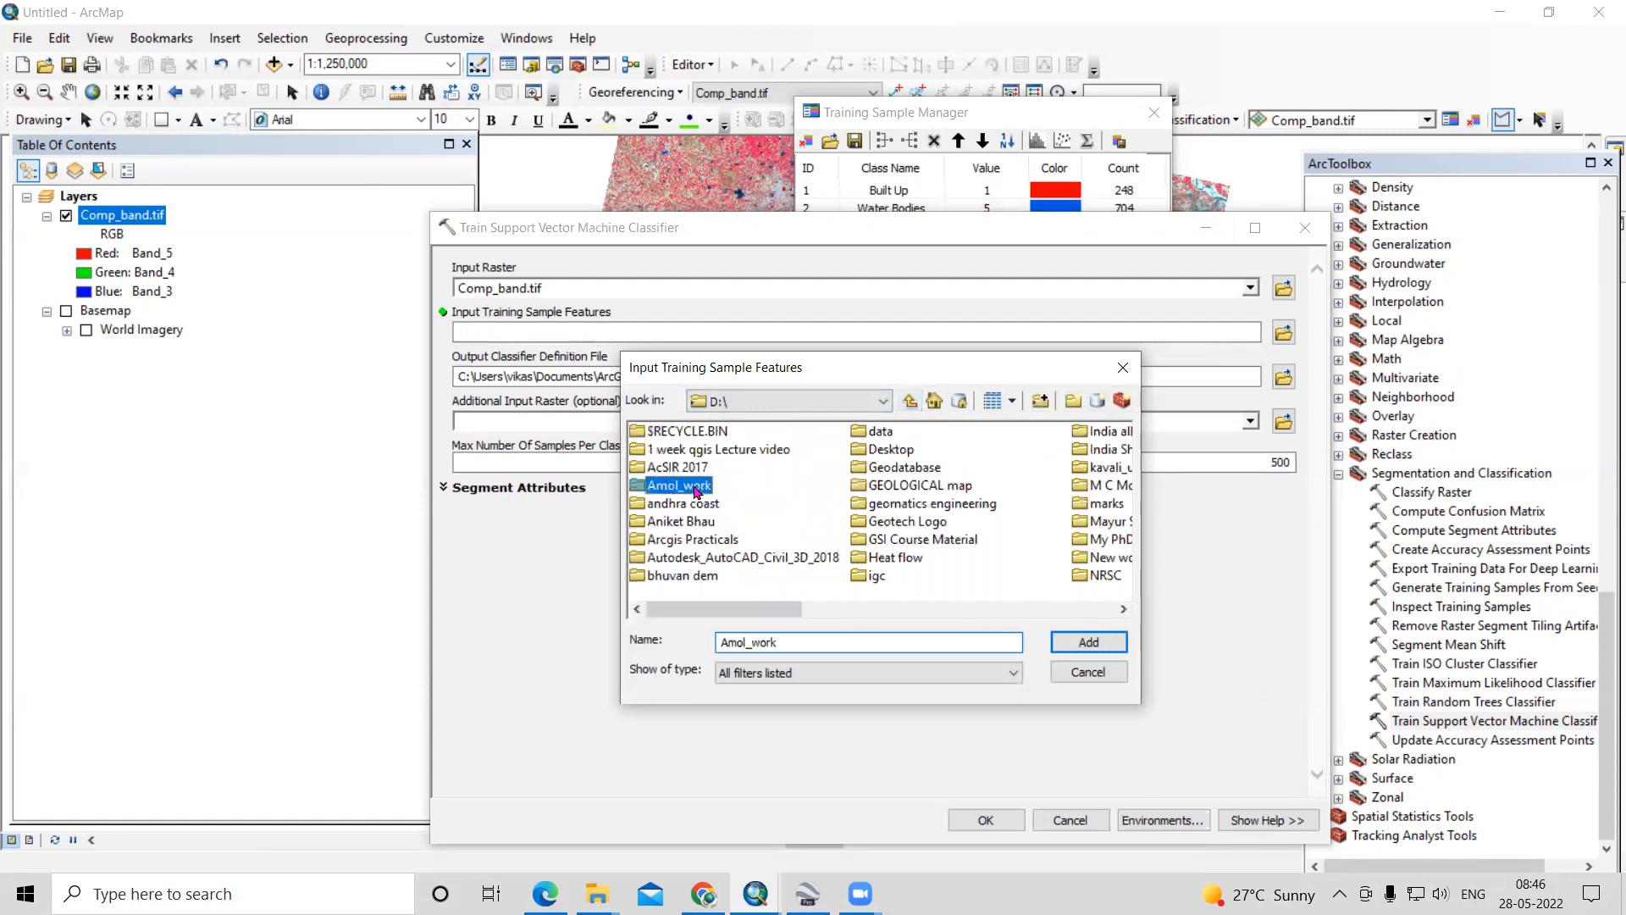
double_click(695, 486)
left_click(953, 521)
double_click(953, 521)
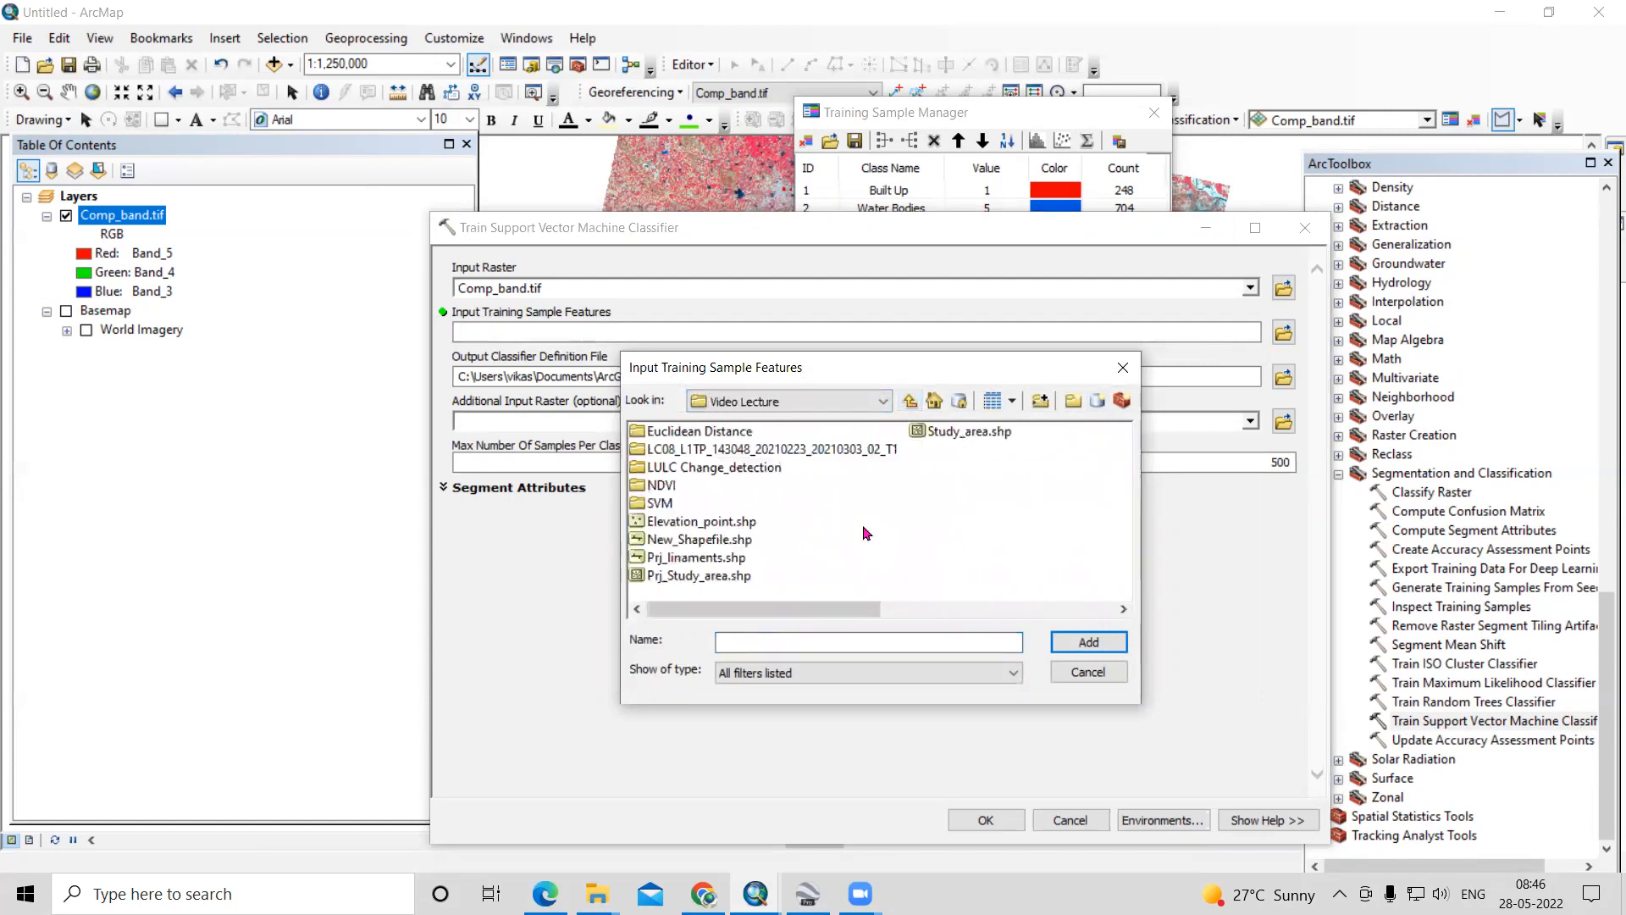
left_click(661, 502)
double_click(661, 502)
left_click(703, 432)
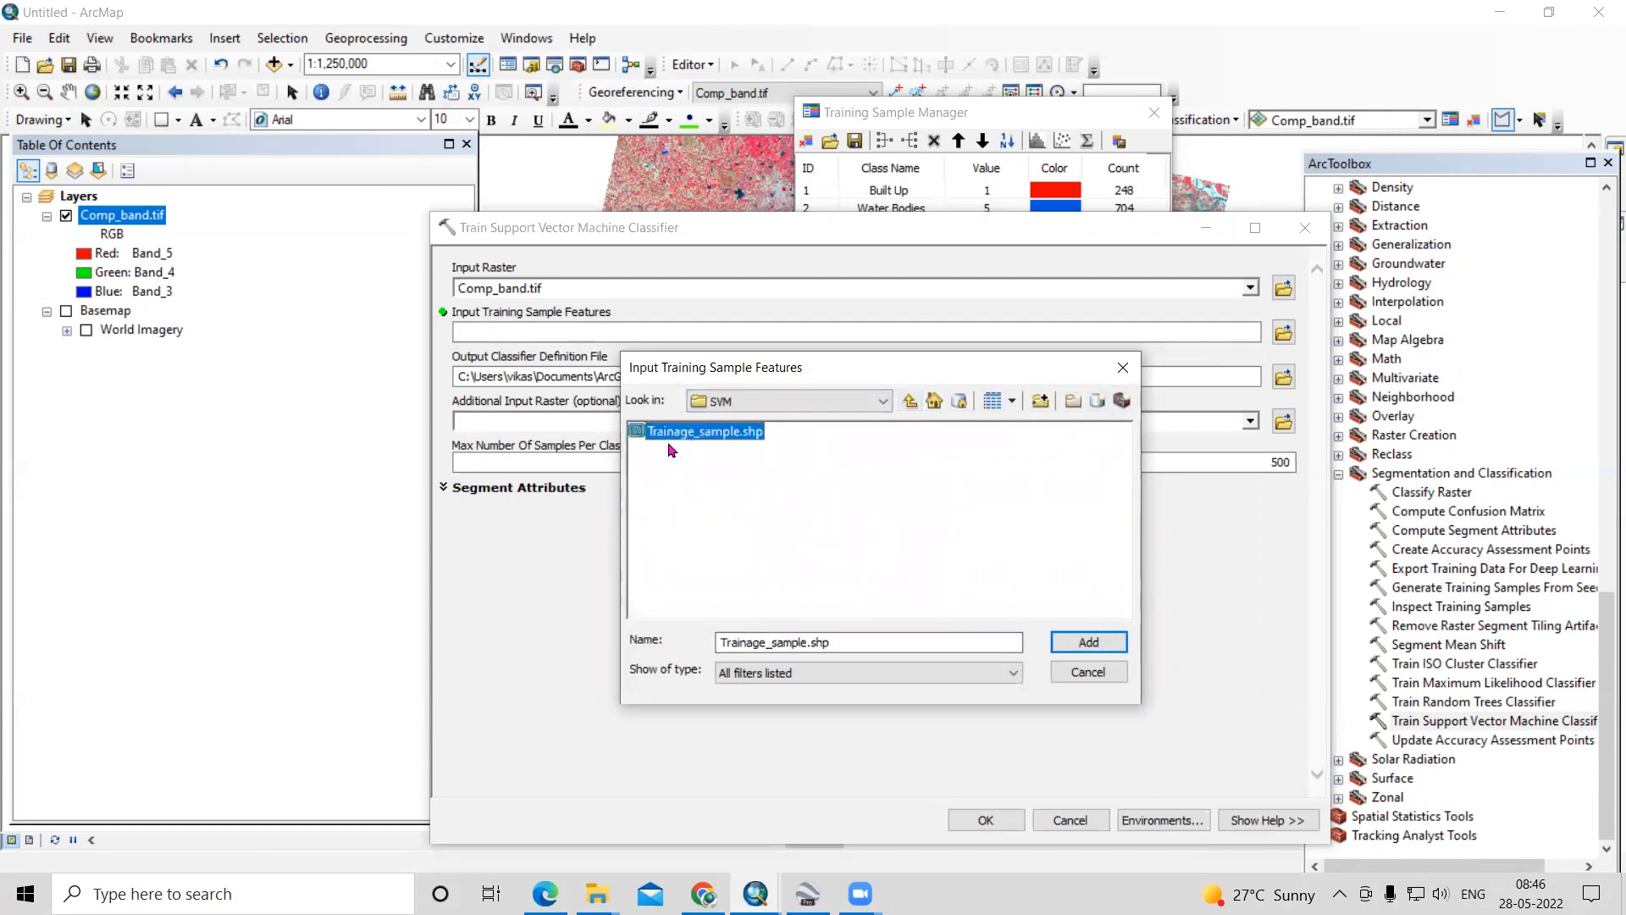
left_click(1088, 643)
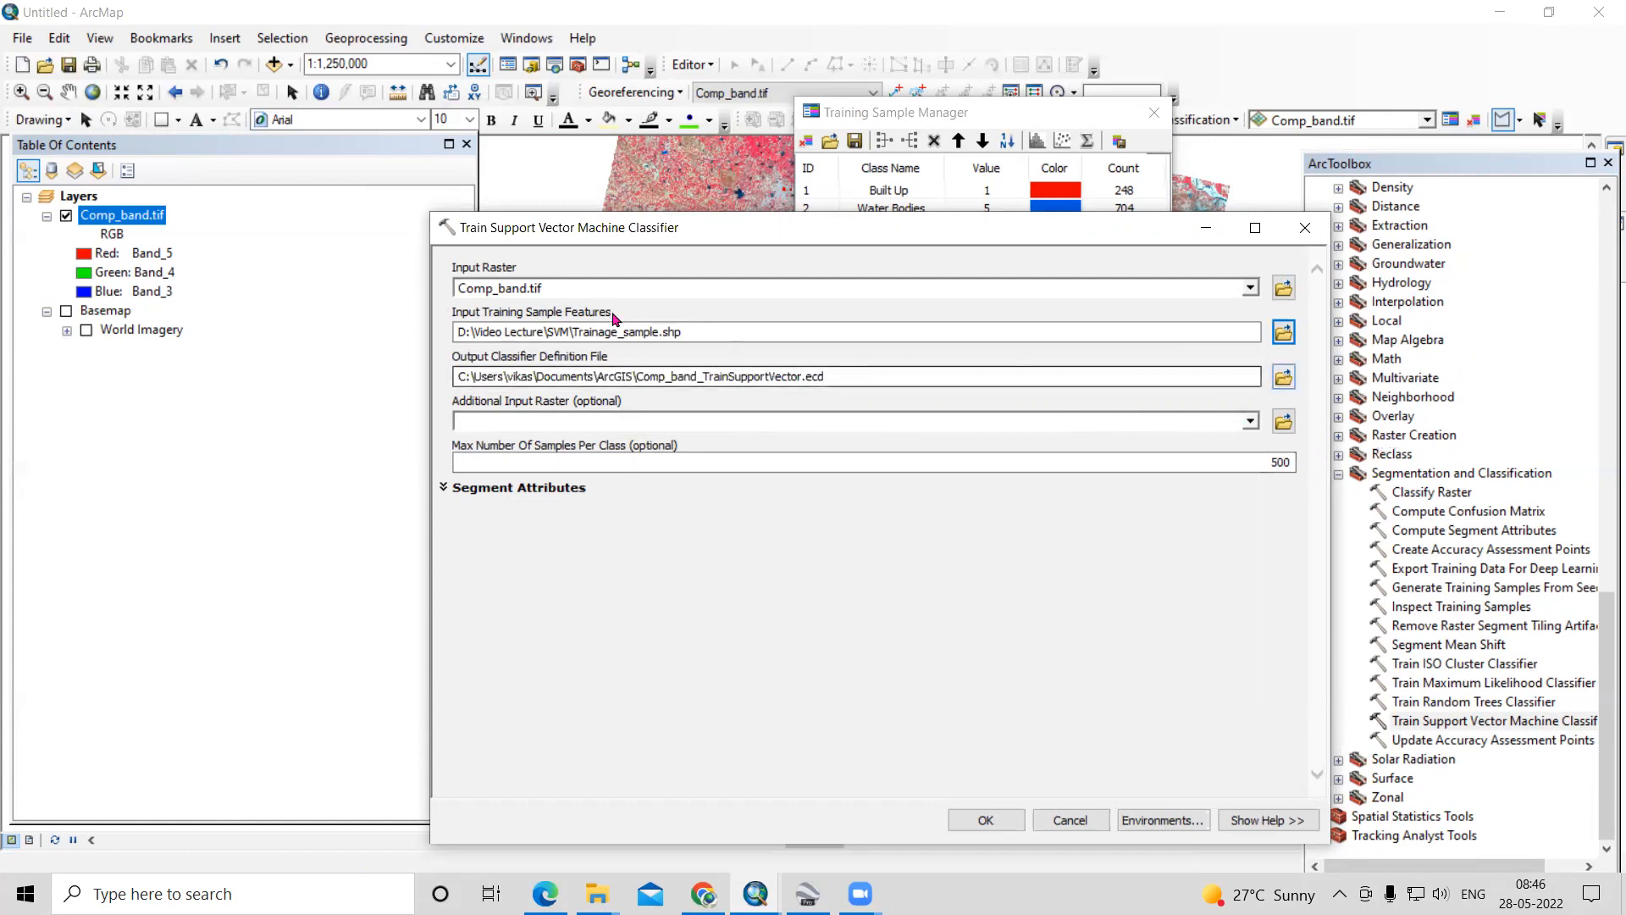
- Set the output classifier definition file to SVM_training in the SVM folder and run the classifier training
left_click(1283, 377)
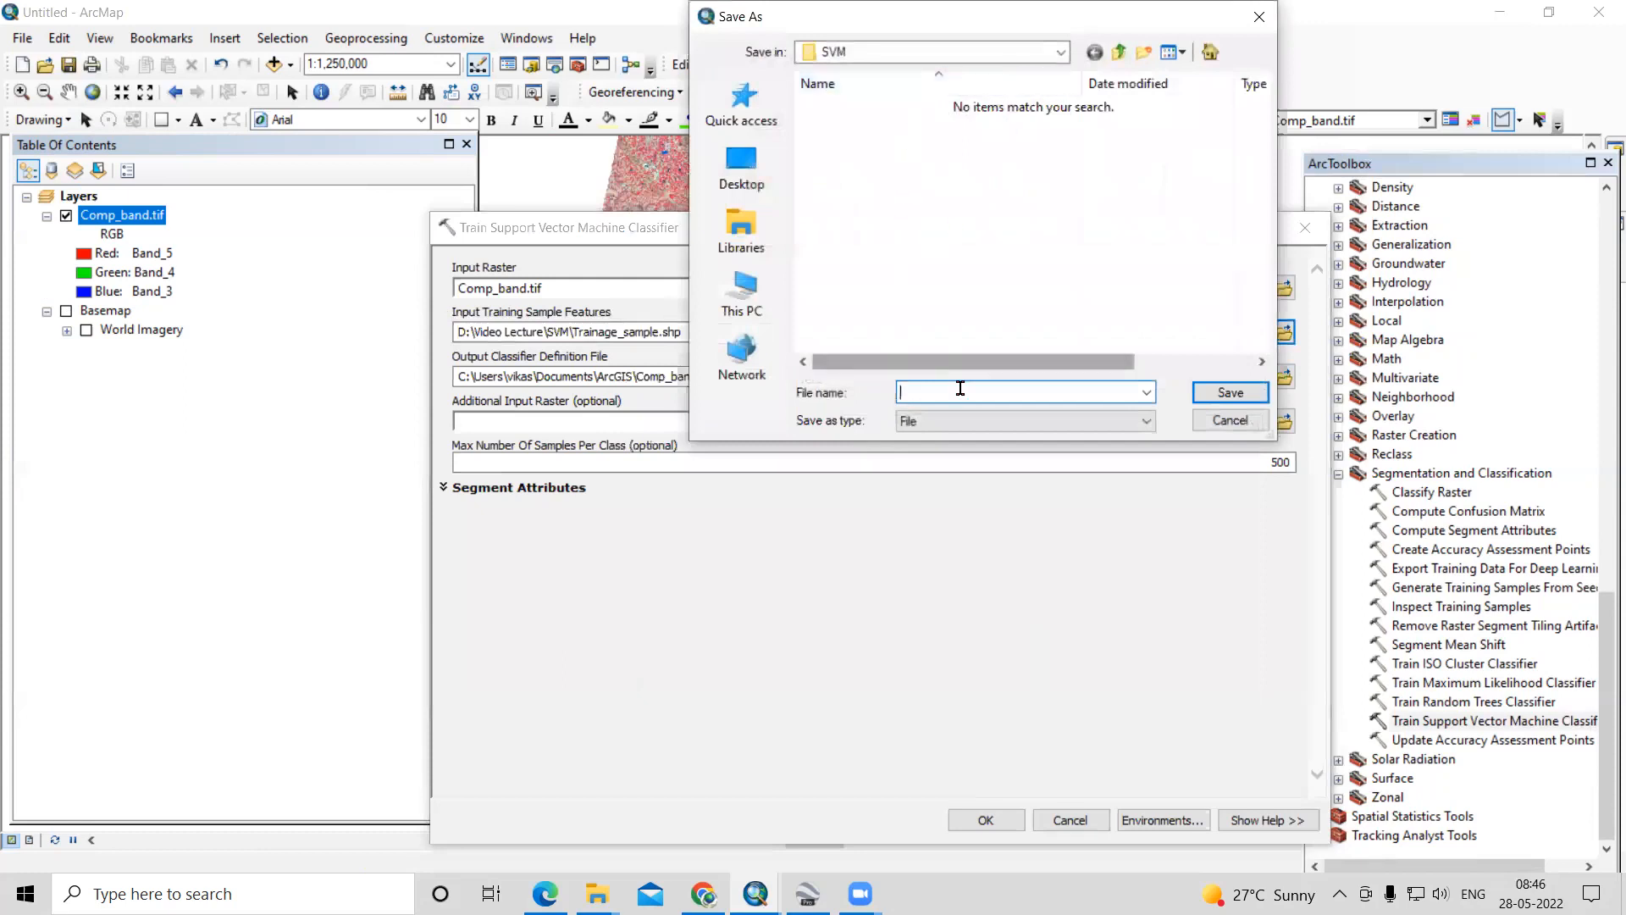
type("SW")
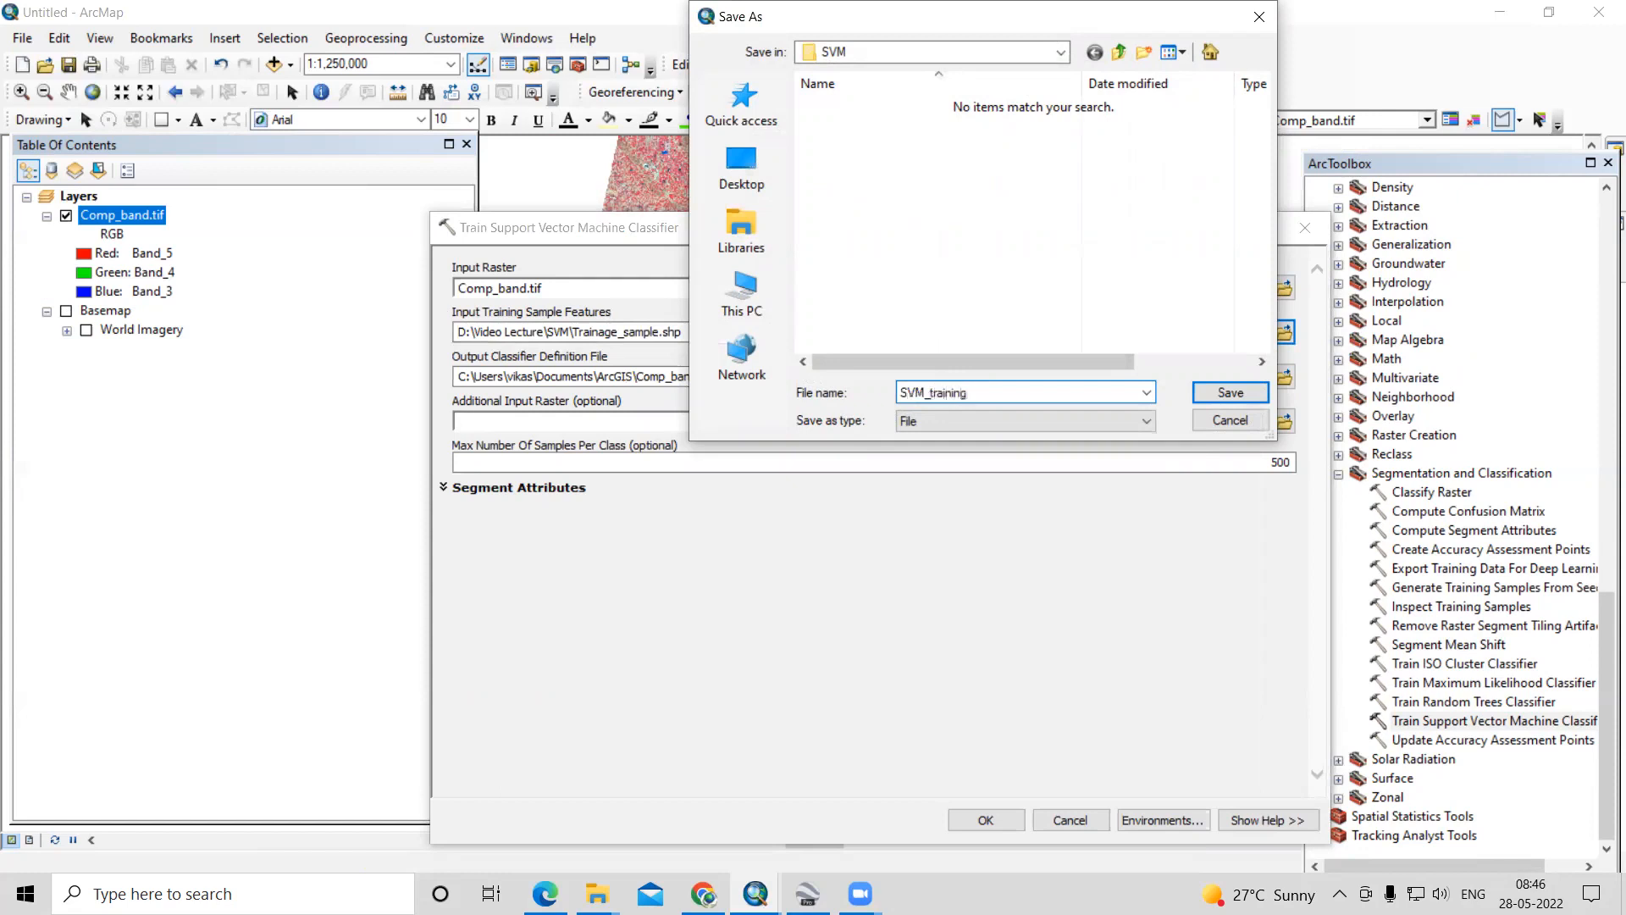
left_click(1231, 395)
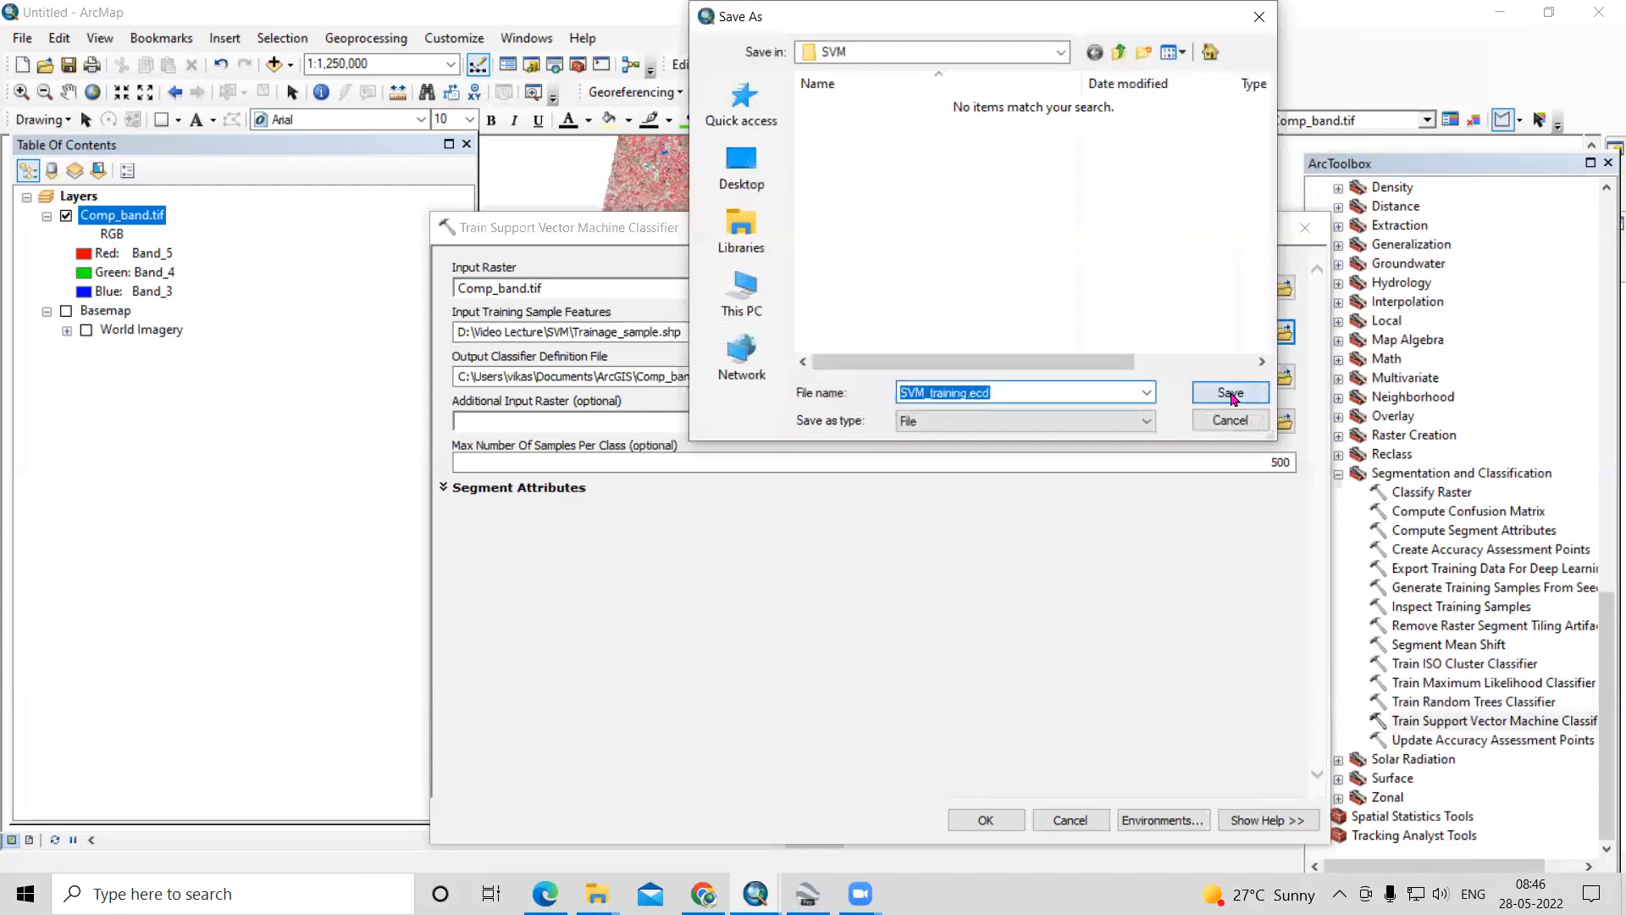
left_click(986, 820)
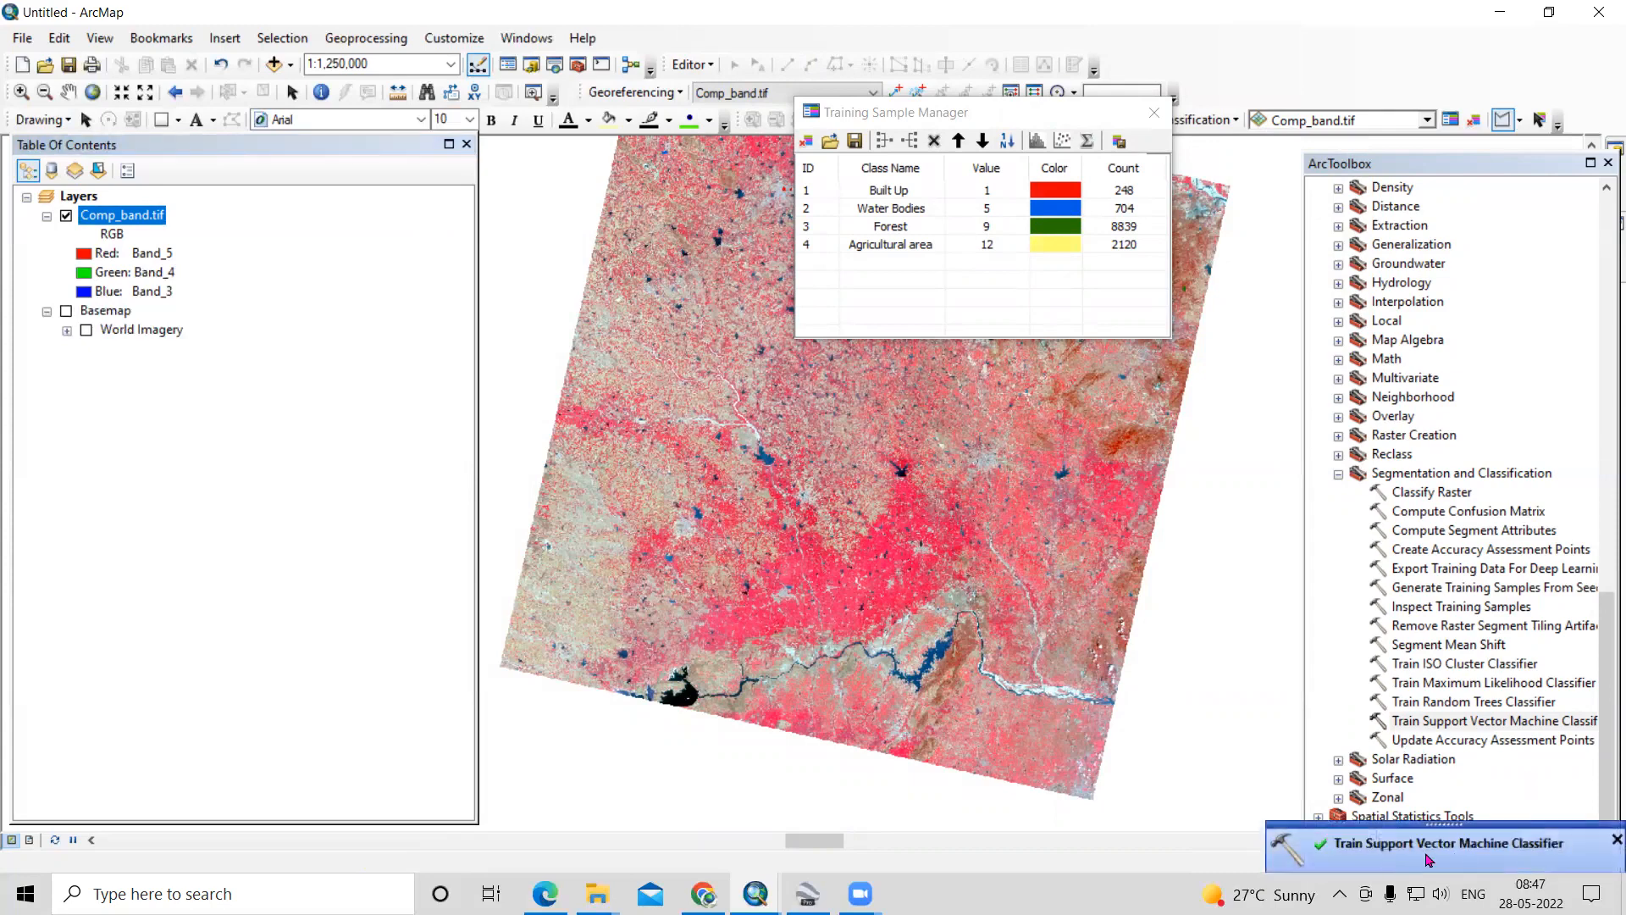
- Open the Classify Raster tool of the Segmentation and Classification toolset
left_click(1430, 493)
double_click(1435, 494)
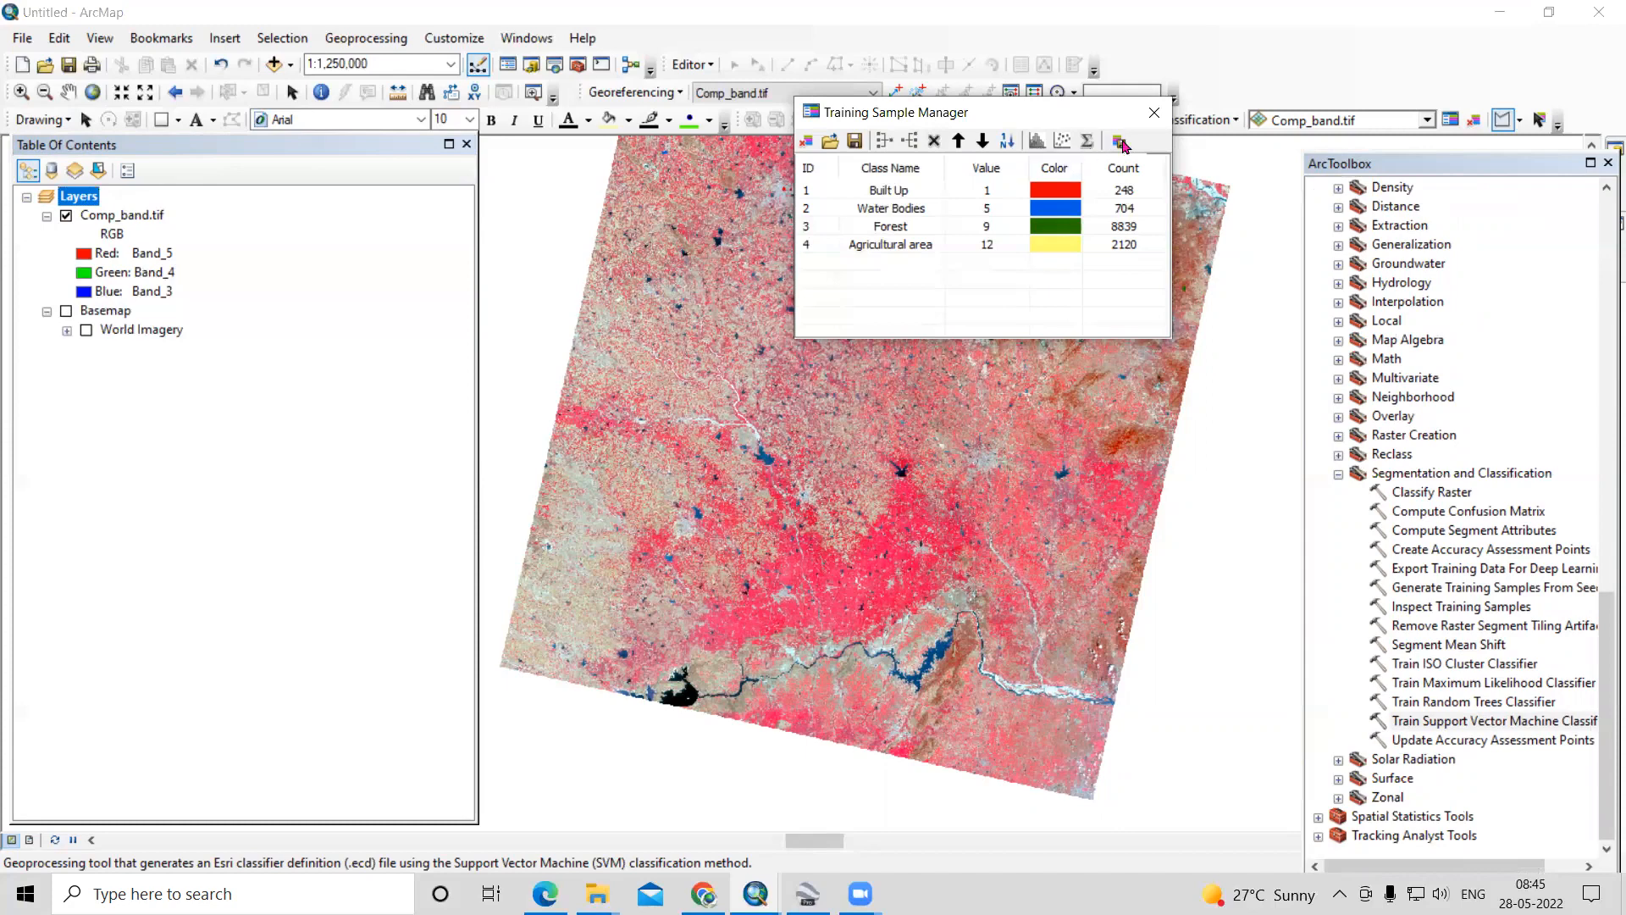
- Save the four training sample classes to the SVM folder as the shapefile Trainage_sample
left_click(854, 144)
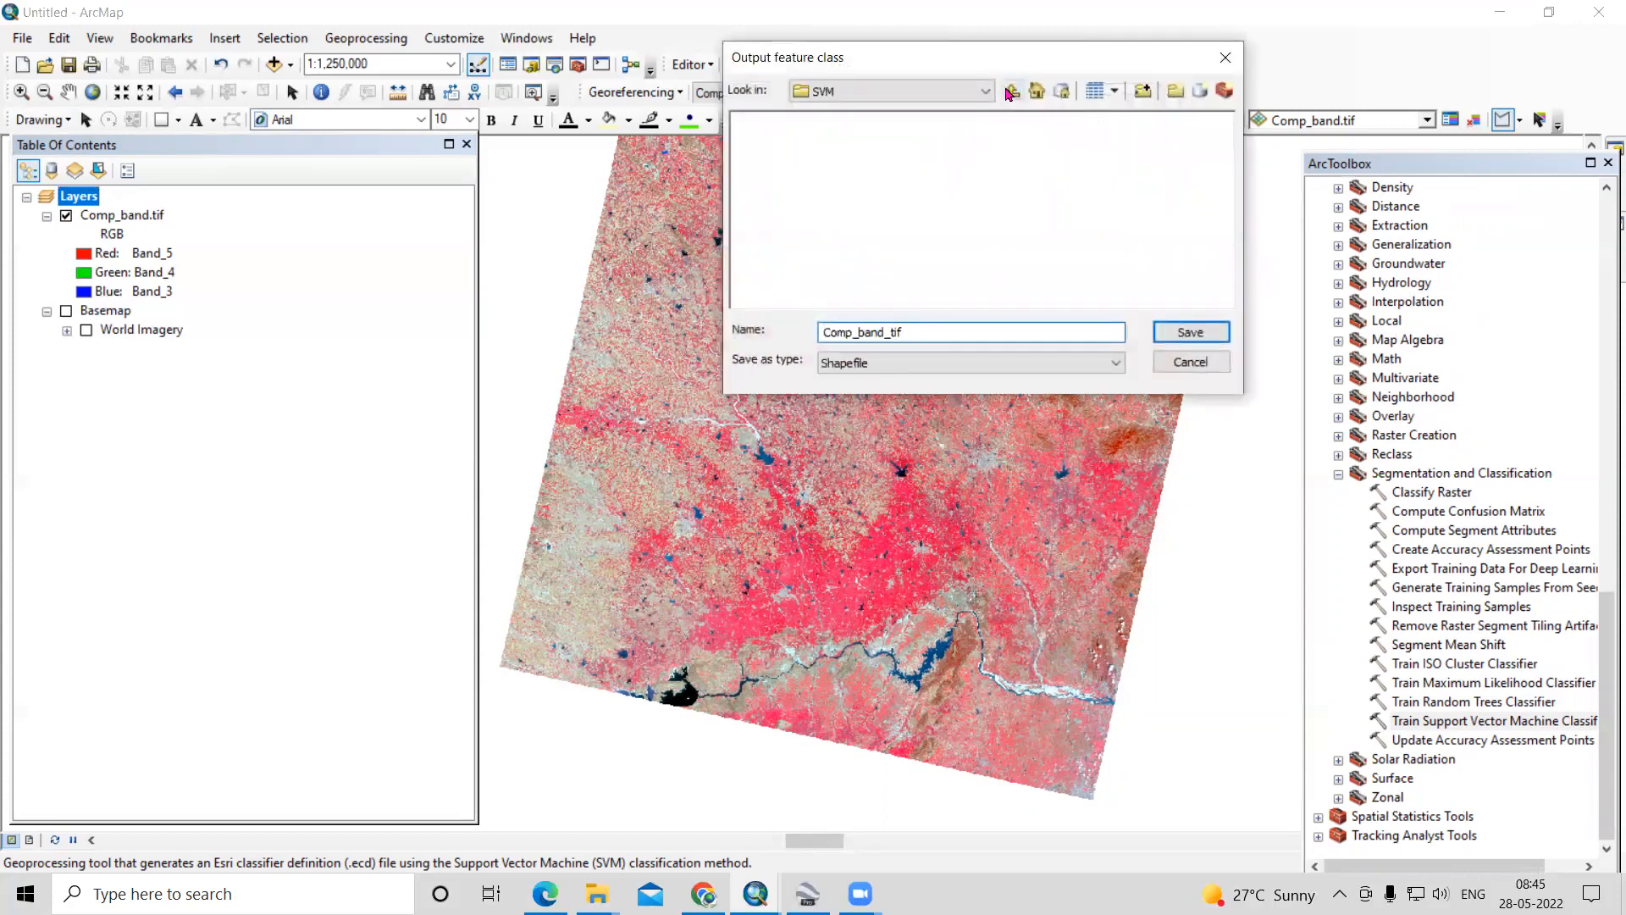
left_click(1011, 92)
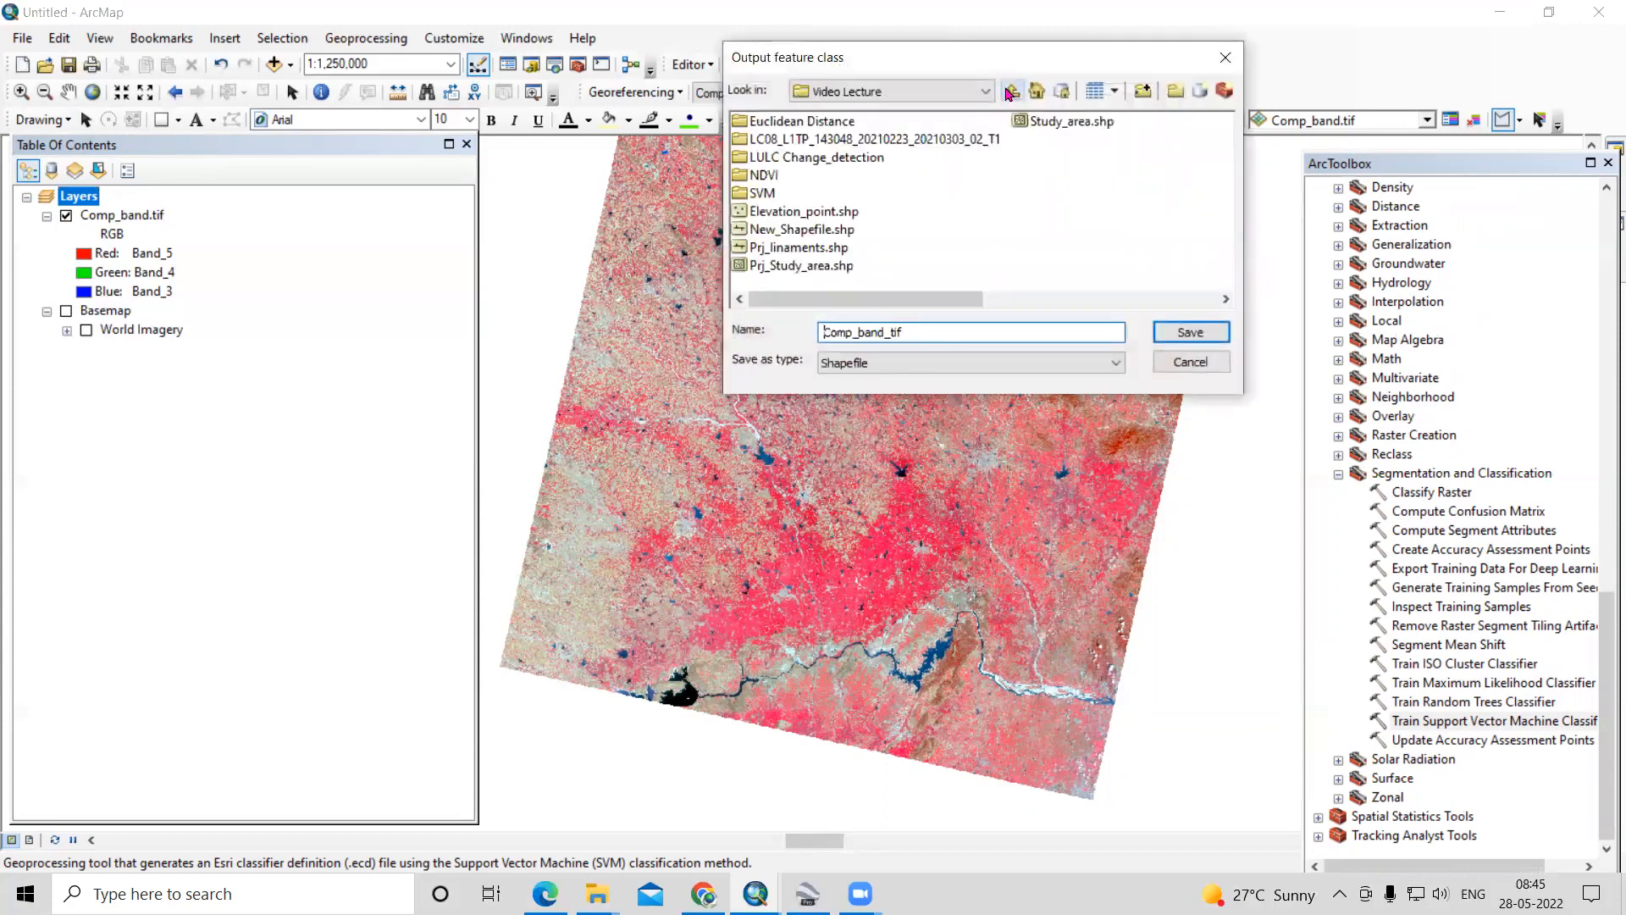
double_click(762, 193)
double_click(969, 331)
key("BackSpace")
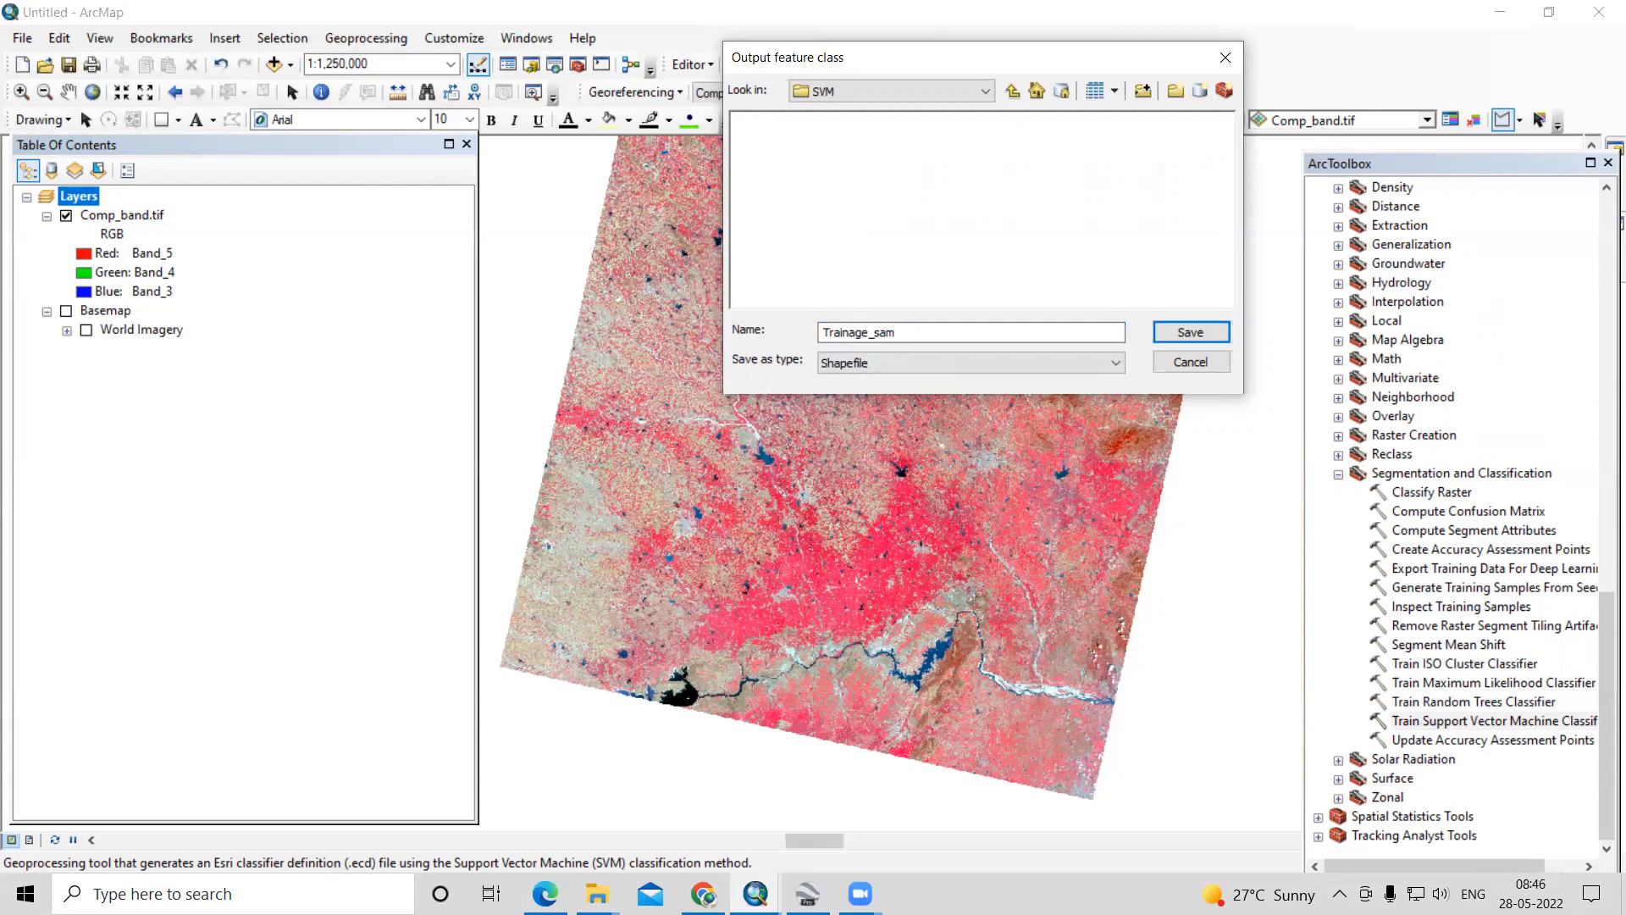
left_click(1190, 333)
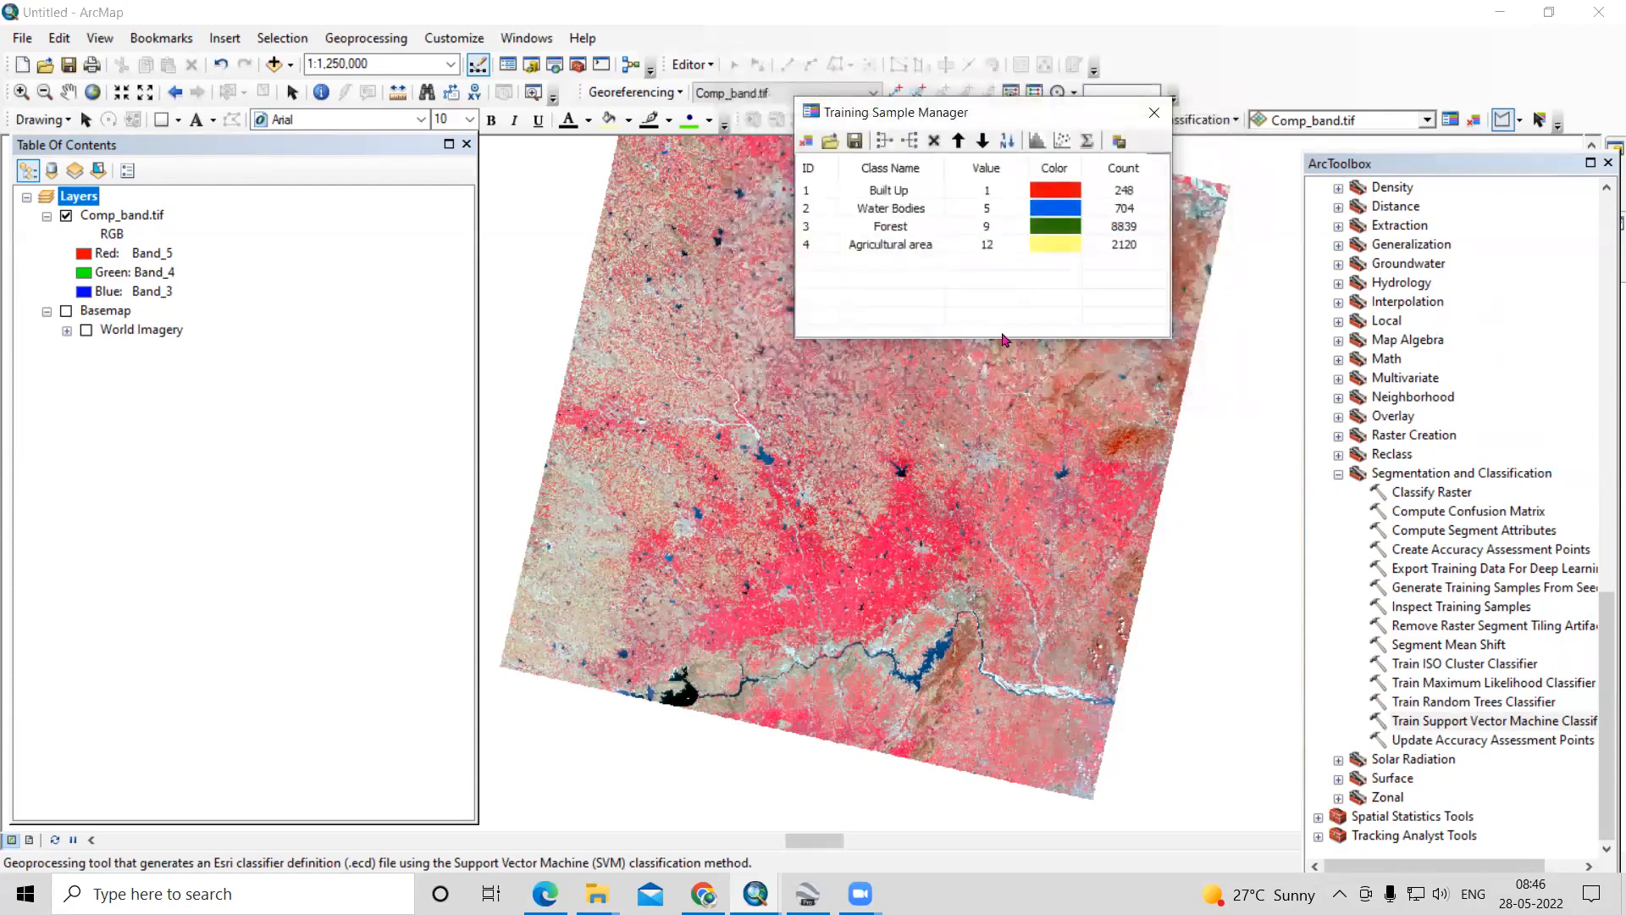
- Start the Train Support Vector Machine Classifier tool with Comp_band.tif as its input raster
left_click(1452, 721)
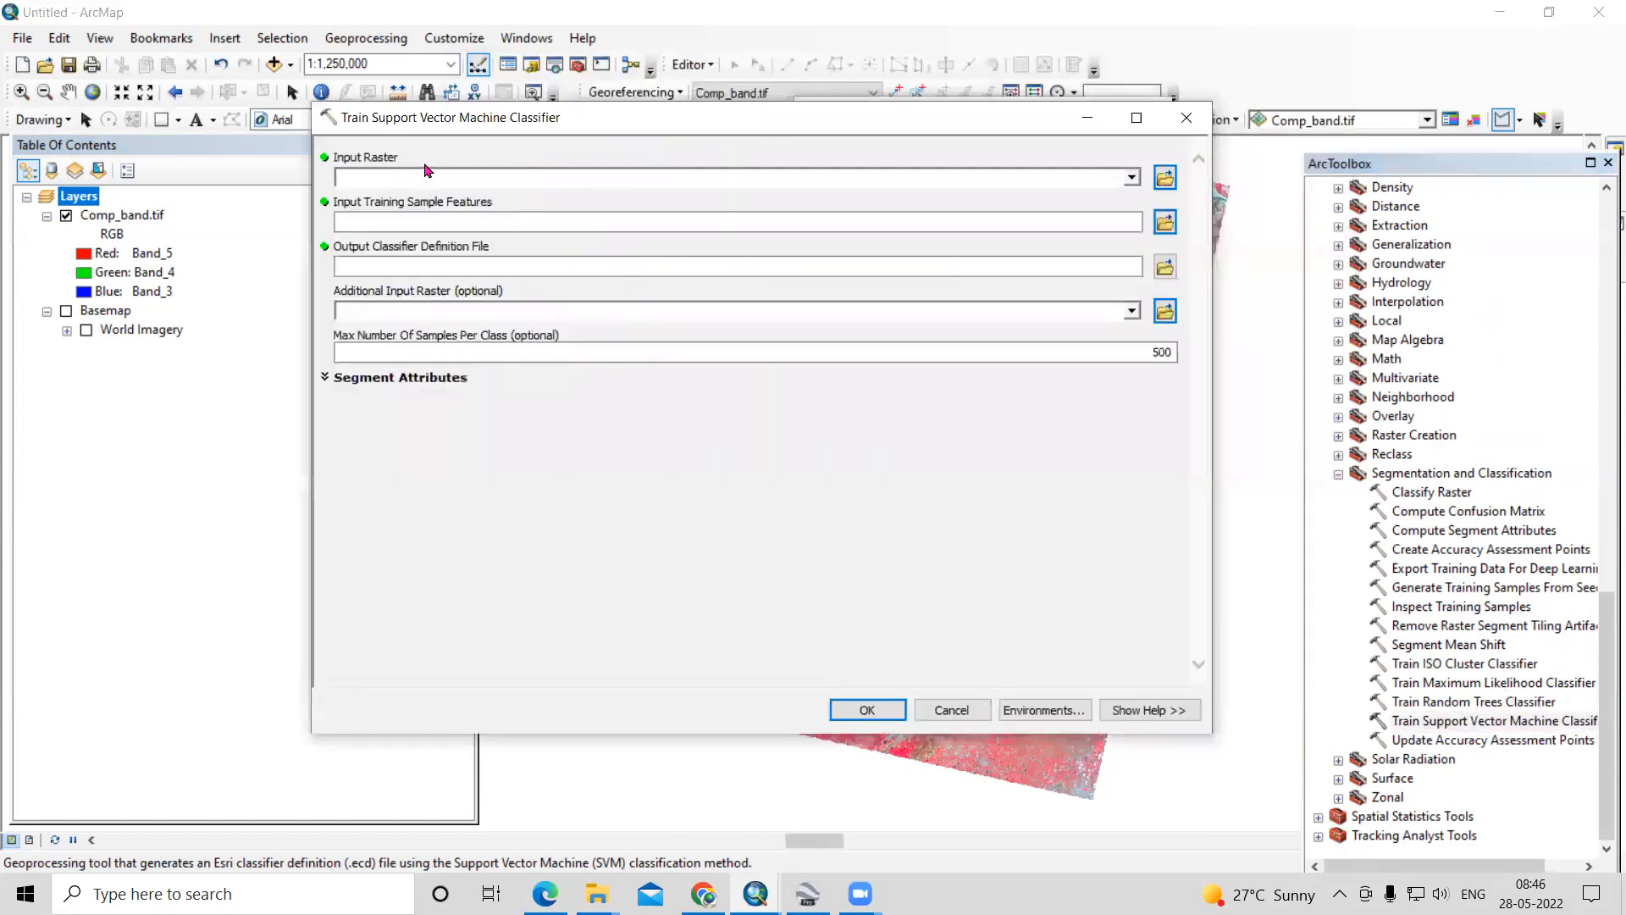
left_click(94, 216)
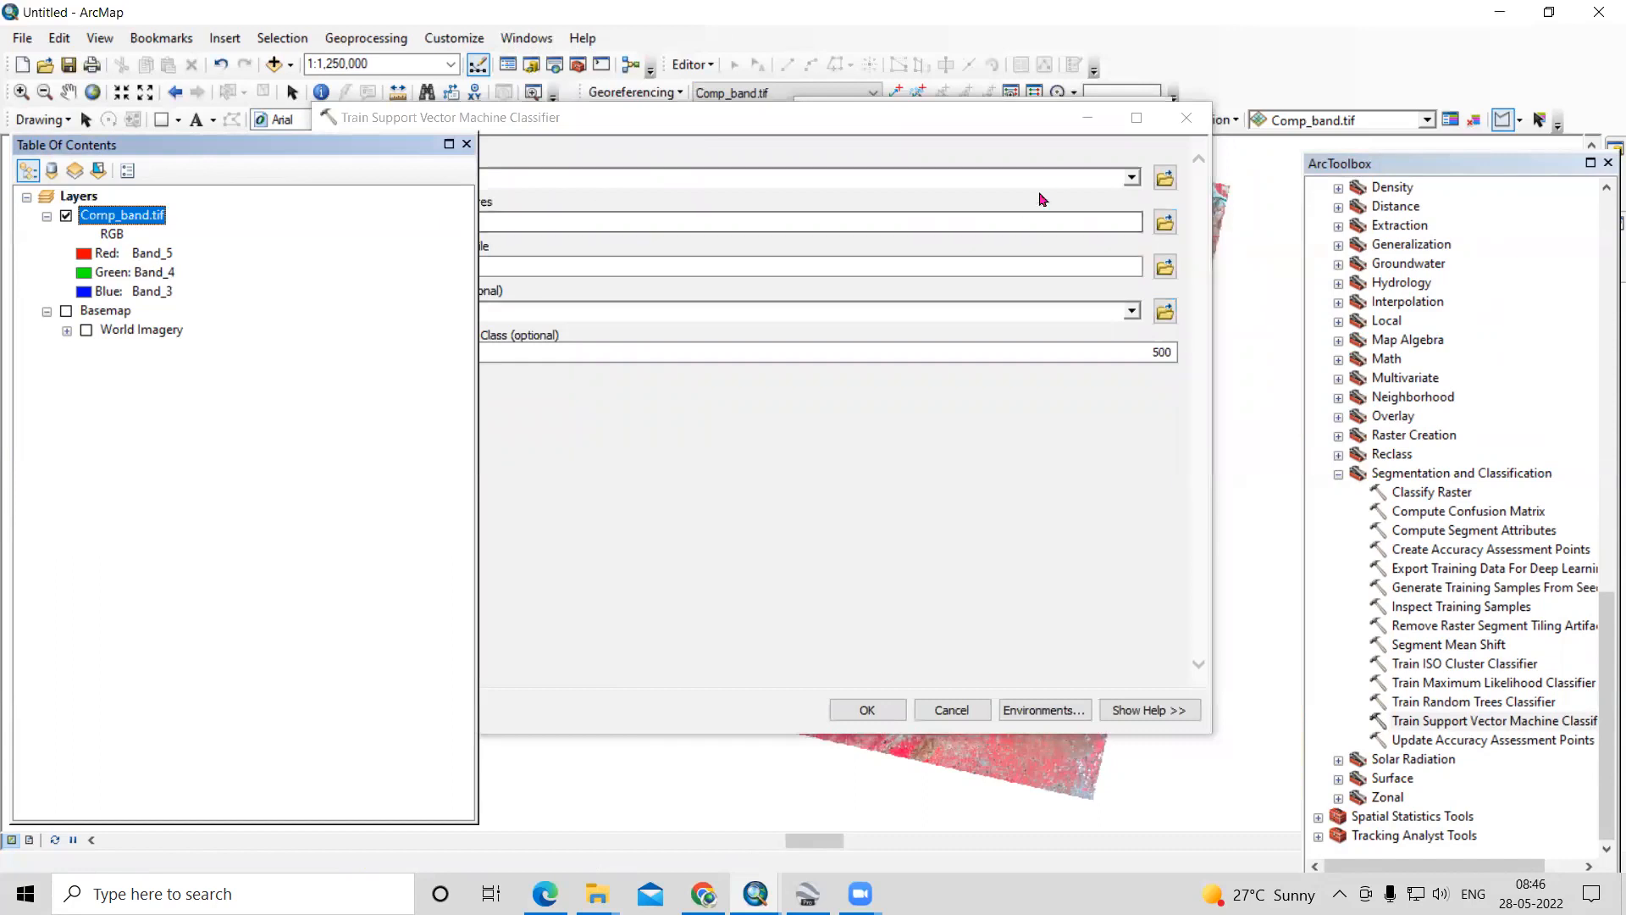
left_click(1131, 179)
left_click(402, 200)
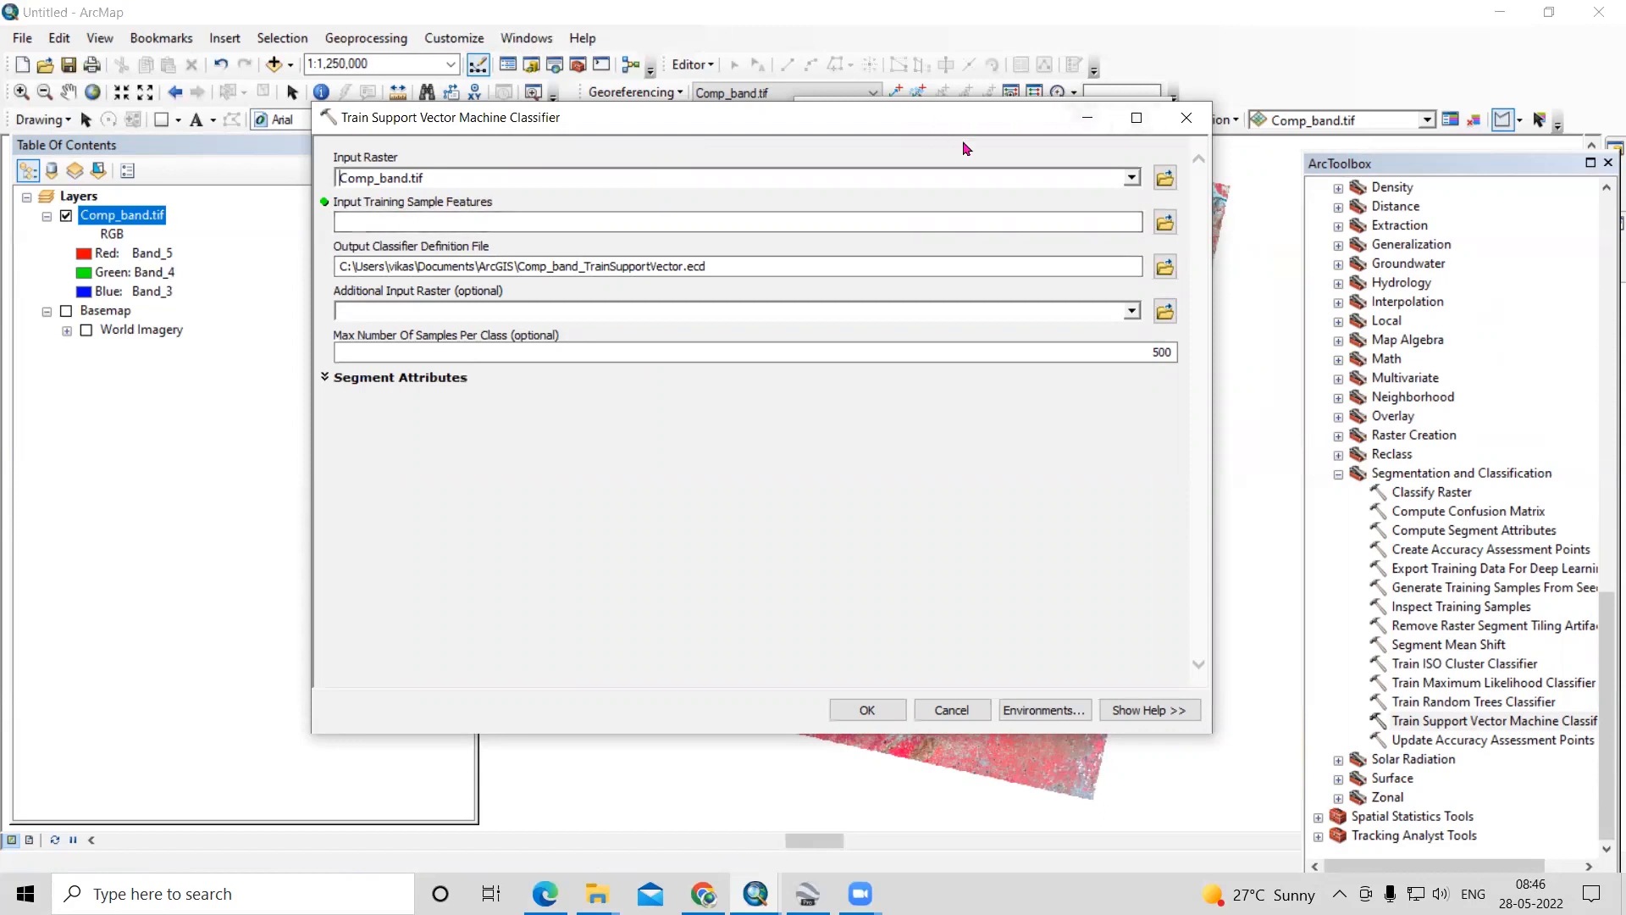
left_click_drag(964, 126, 1083, 236)
- Choose Trainage_sample.shp in D:\Video Lecture\SVM as the classifier's input training sample features
left_click(1283, 332)
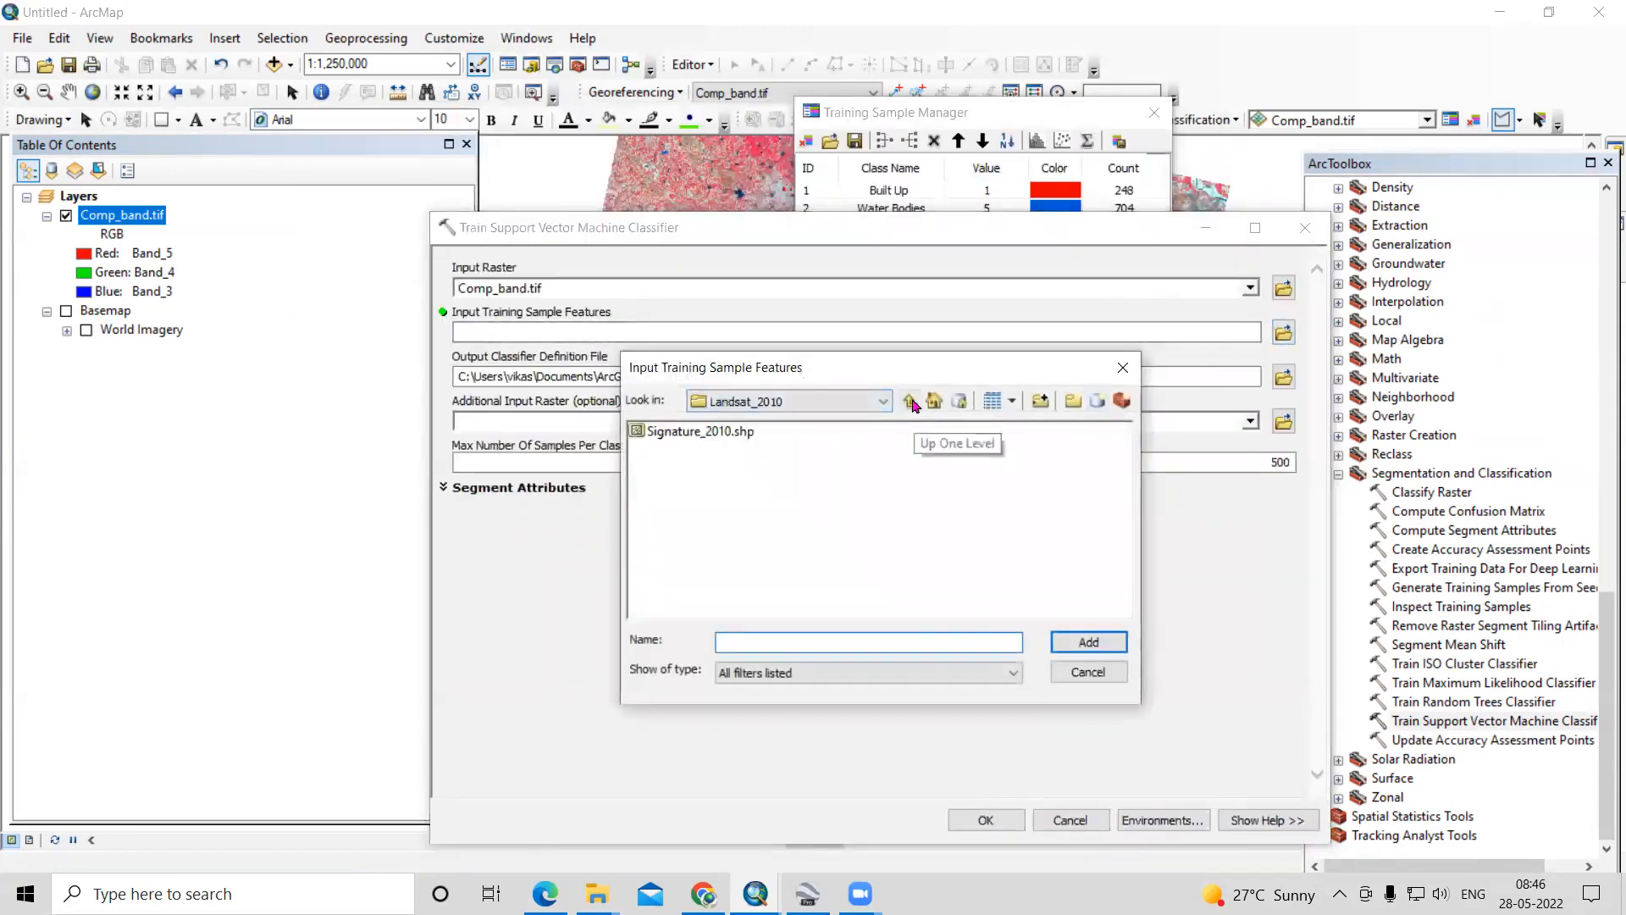
left_click(912, 404)
left_click(912, 403)
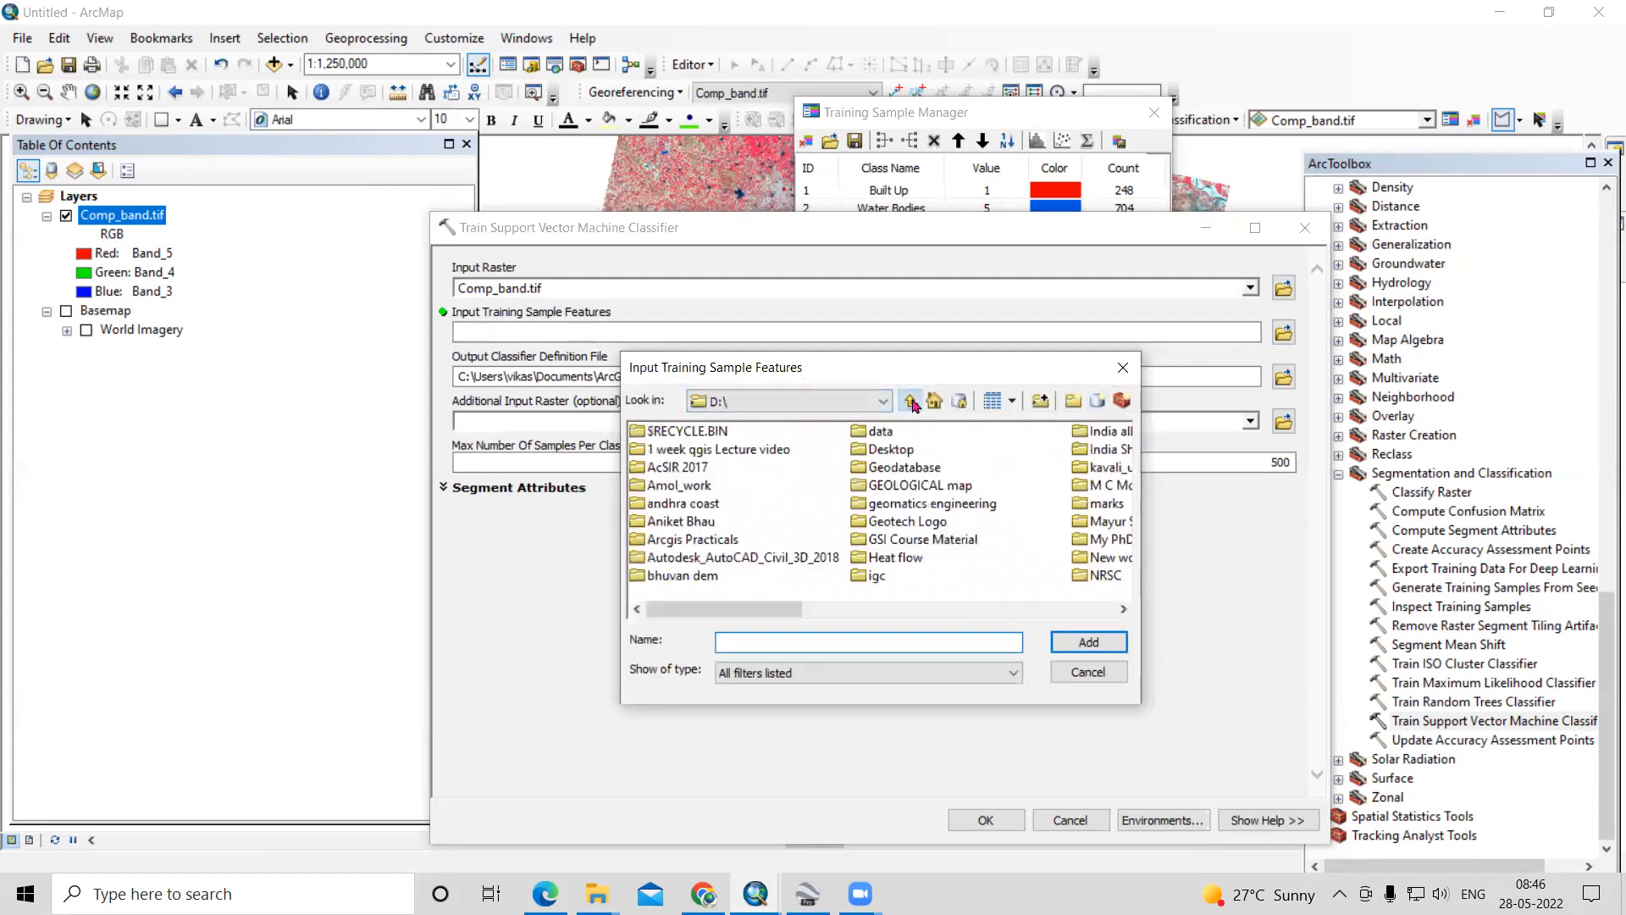
left_click(700, 487)
key("v")
double_click(944, 522)
double_click(671, 500)
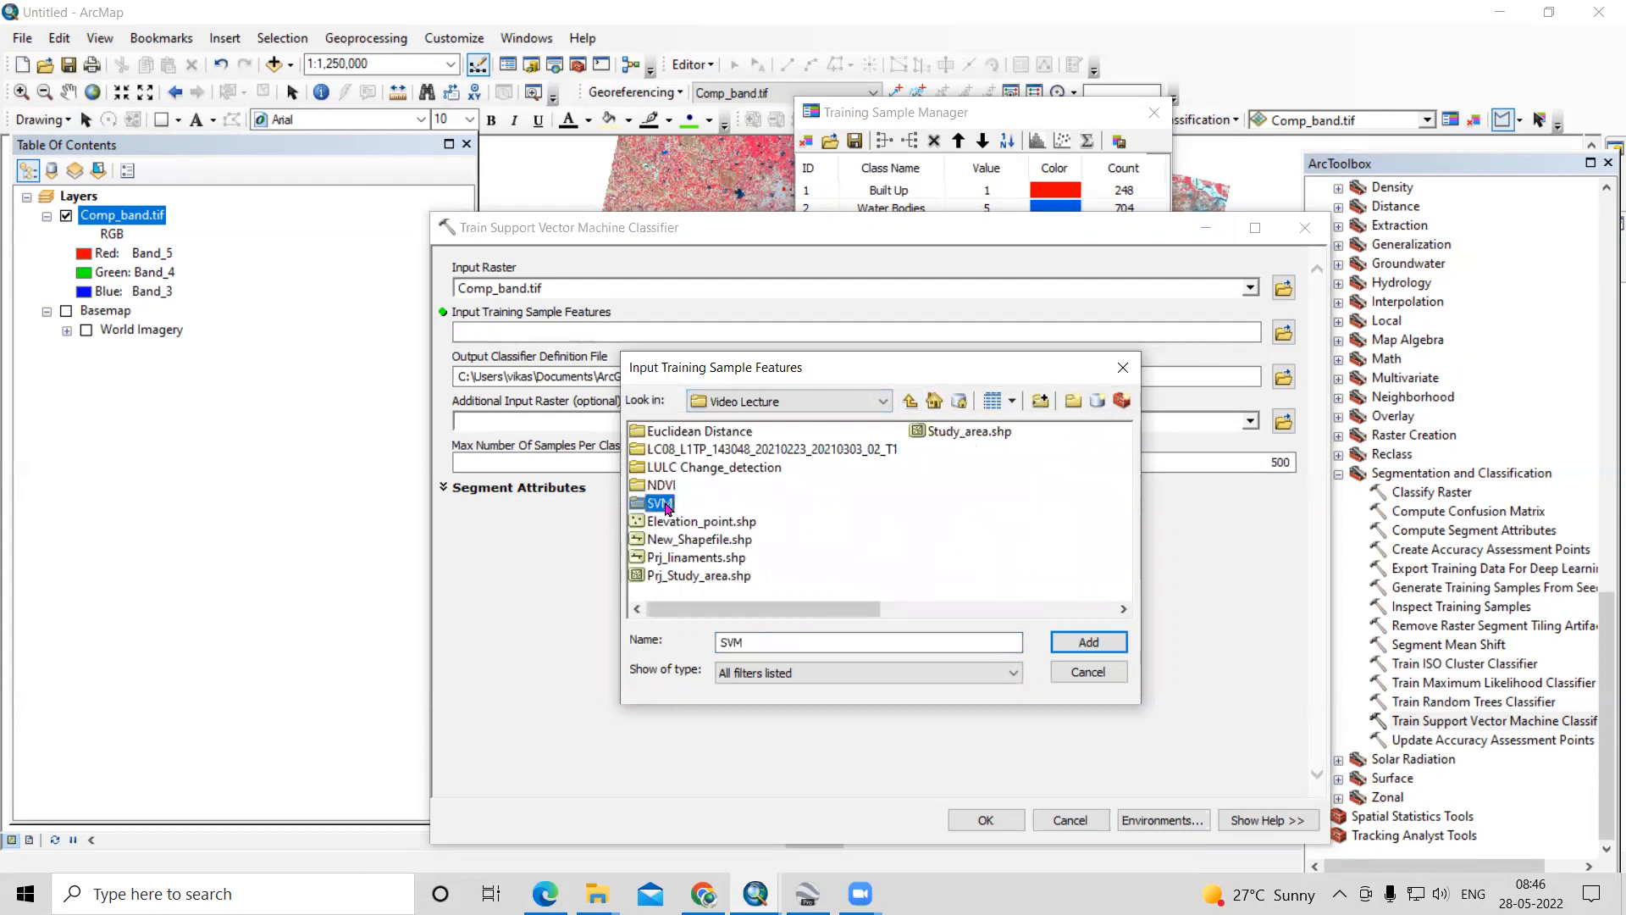
left_click(687, 433)
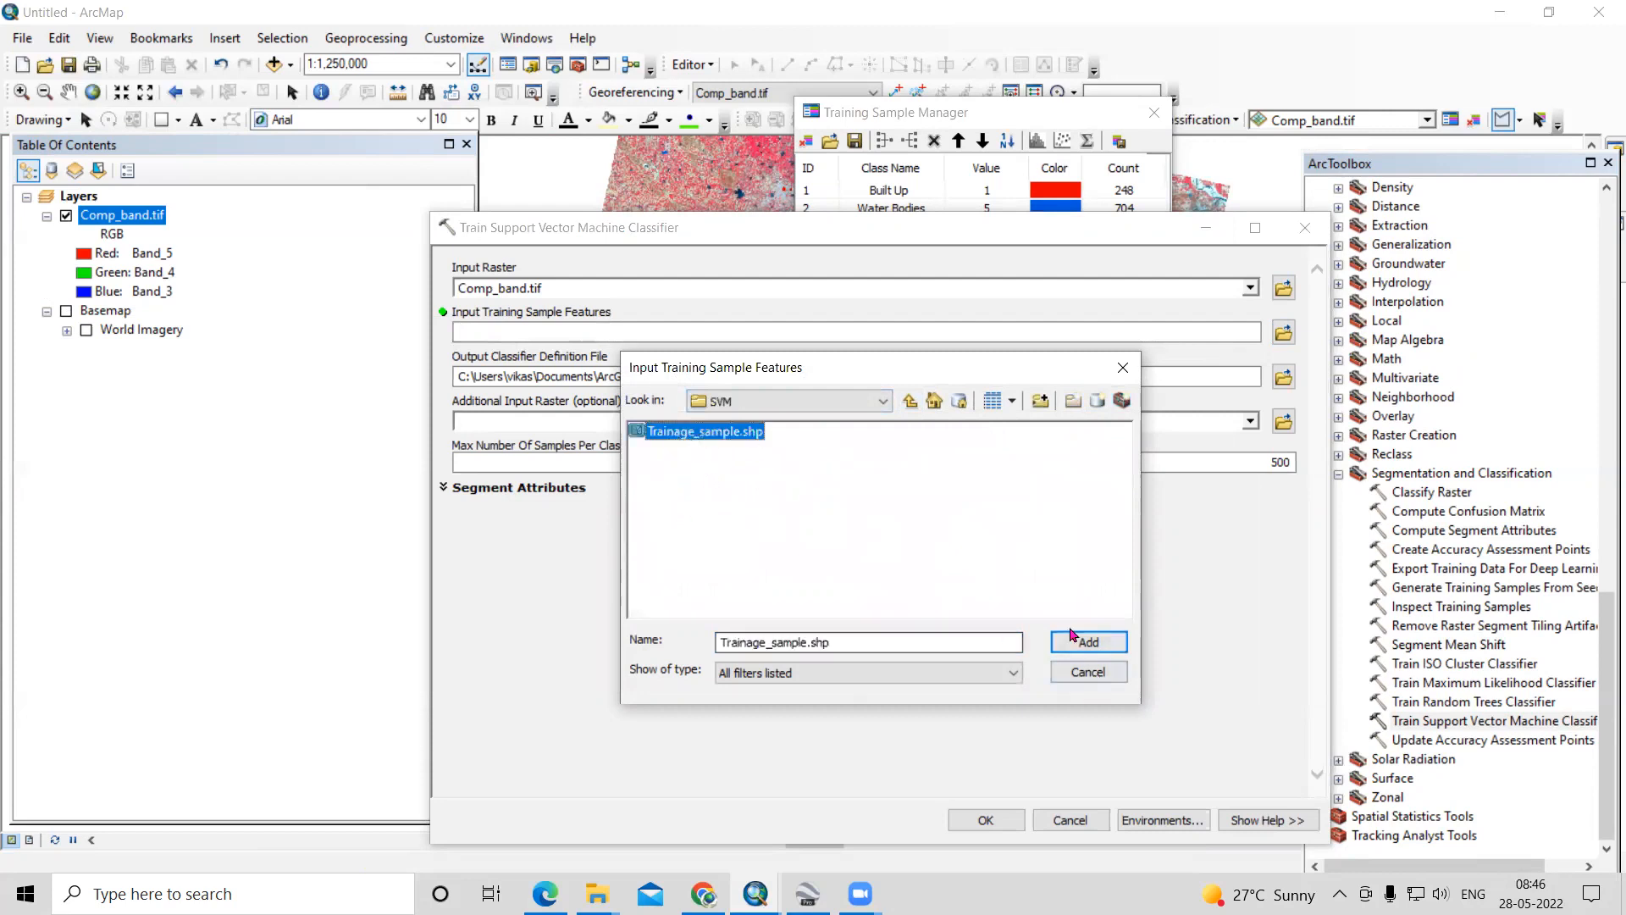
left_click(1089, 641)
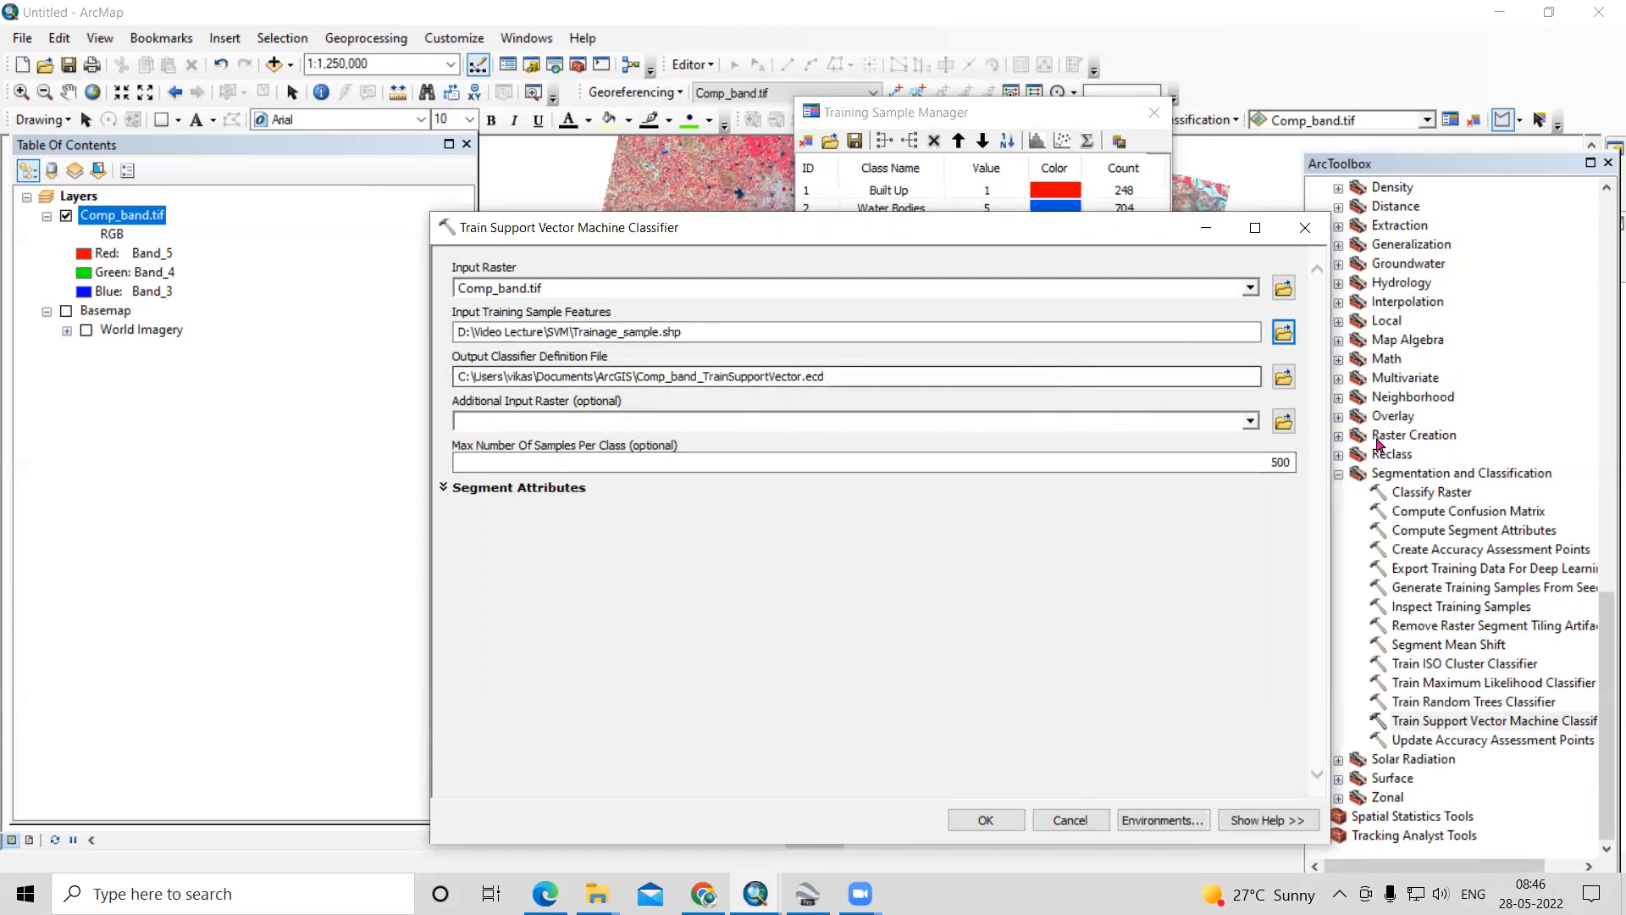
- Set the output classifier definition file to SVM_training in the SVM folder
left_click(1283, 378)
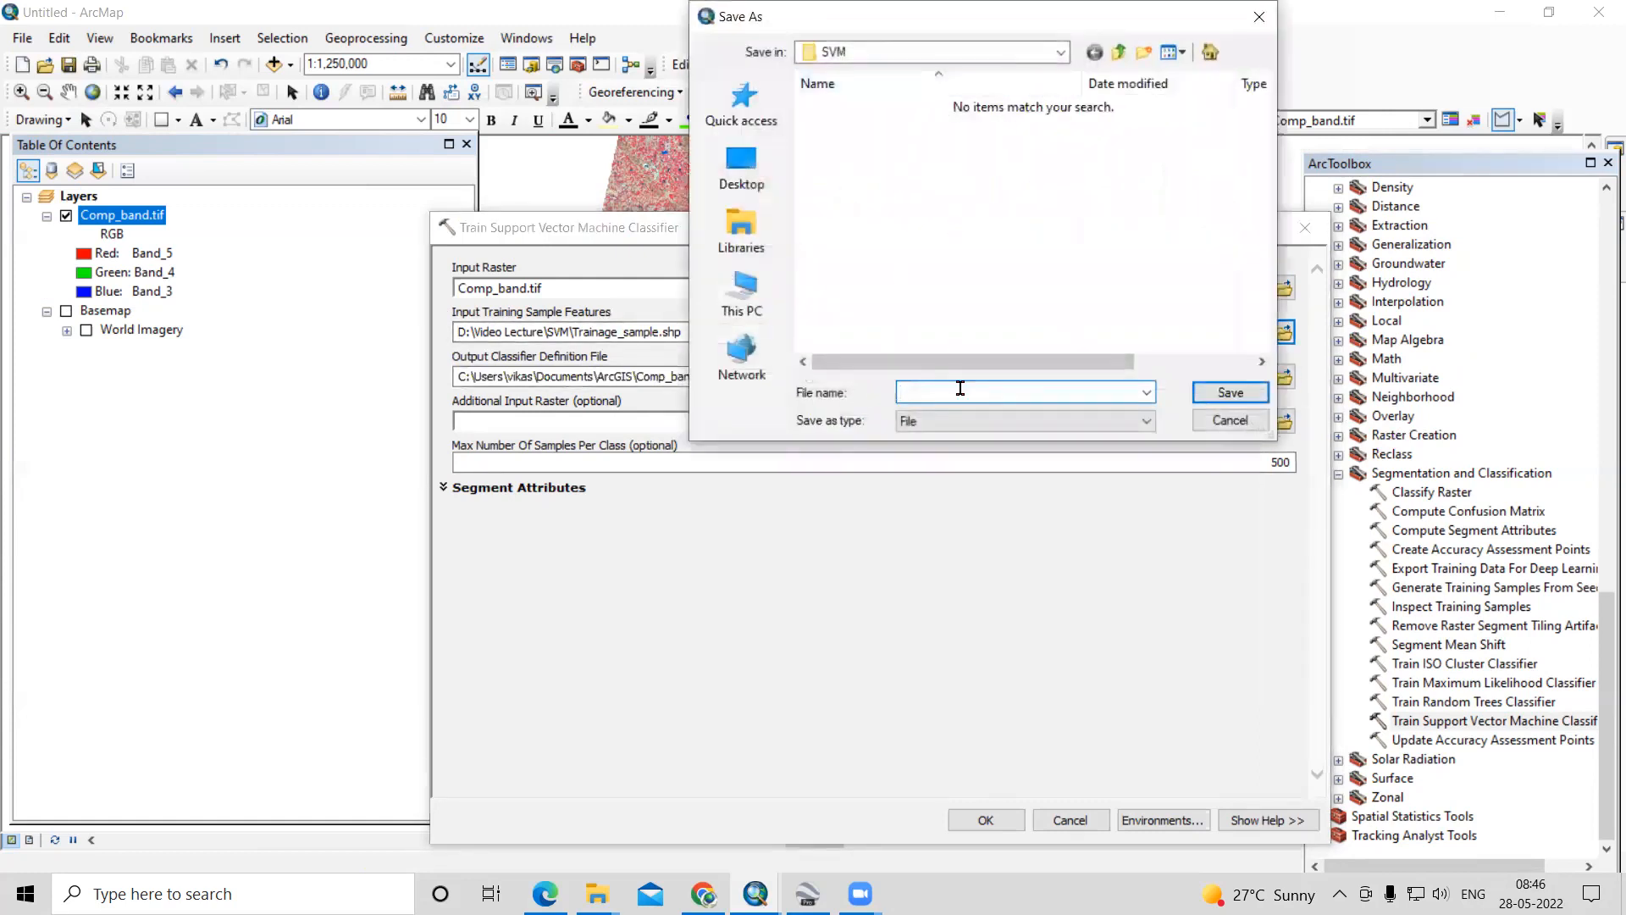
type("SW")
left_click(1231, 395)
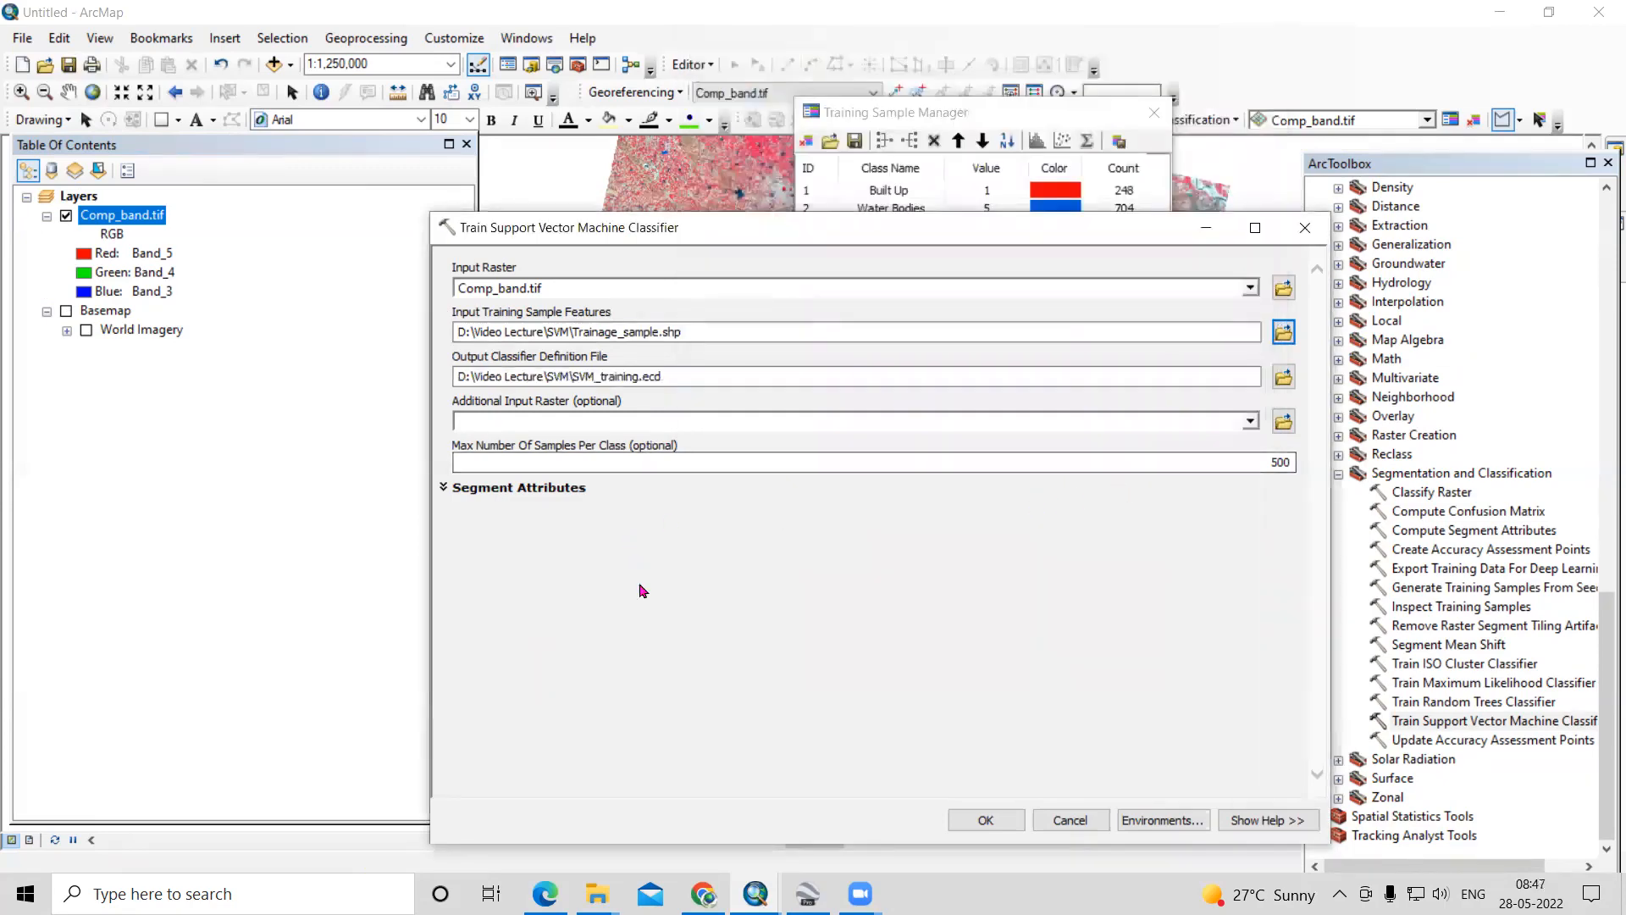
- Run the Support Vector Machine training and start the Classify Raster tool with Comp_band.tif as its input raster
left_click(986, 820)
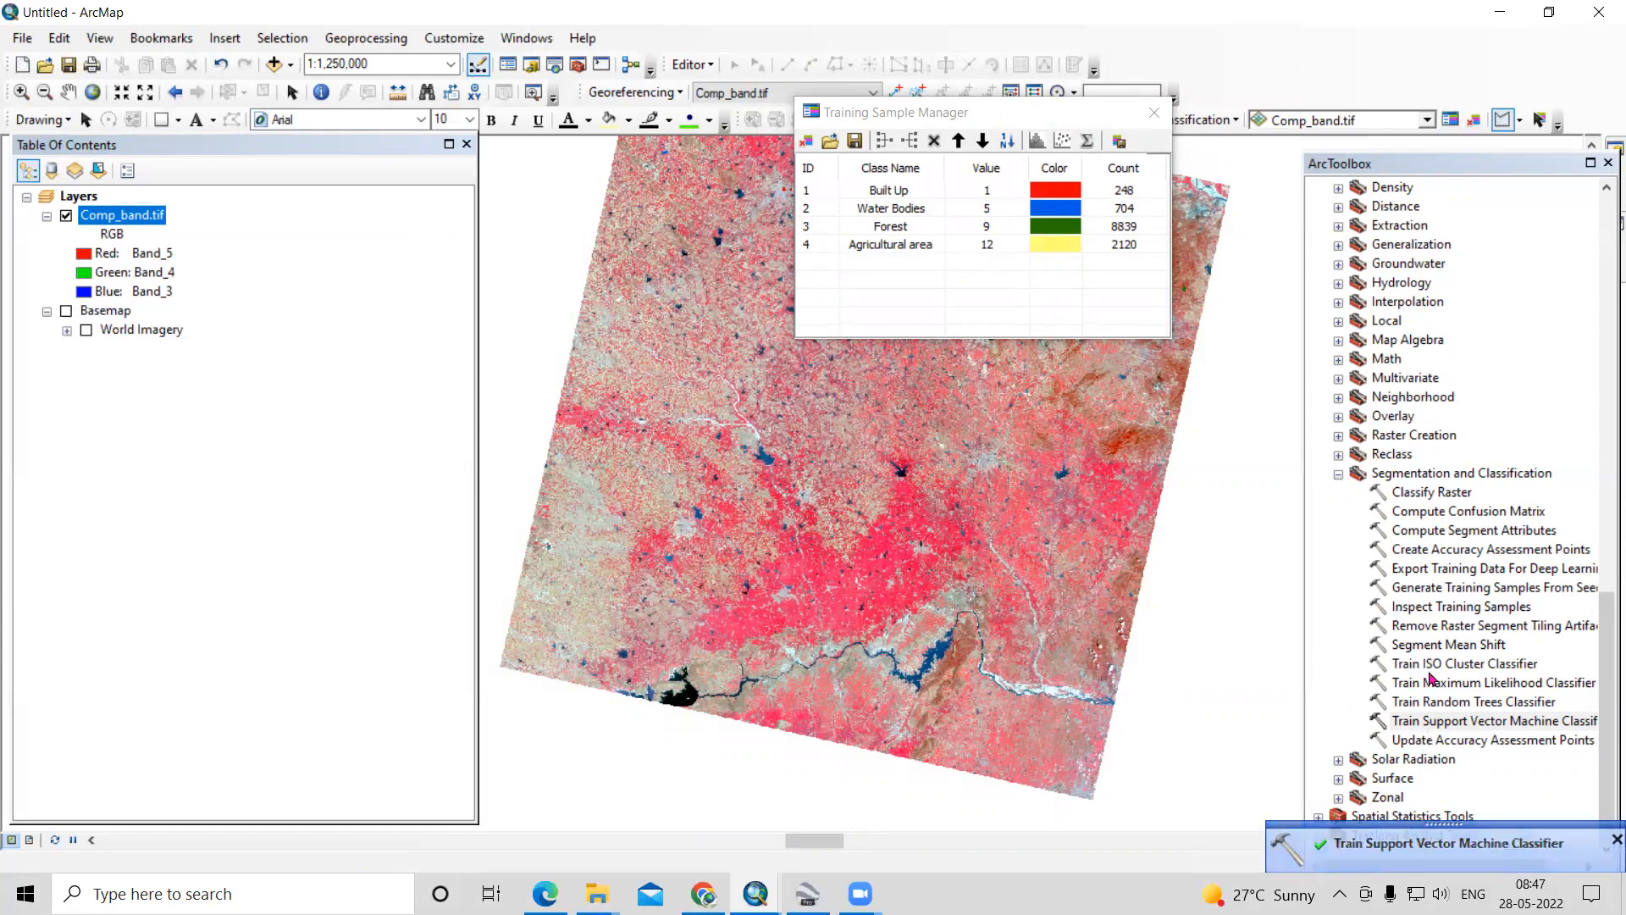
left_click(1430, 494)
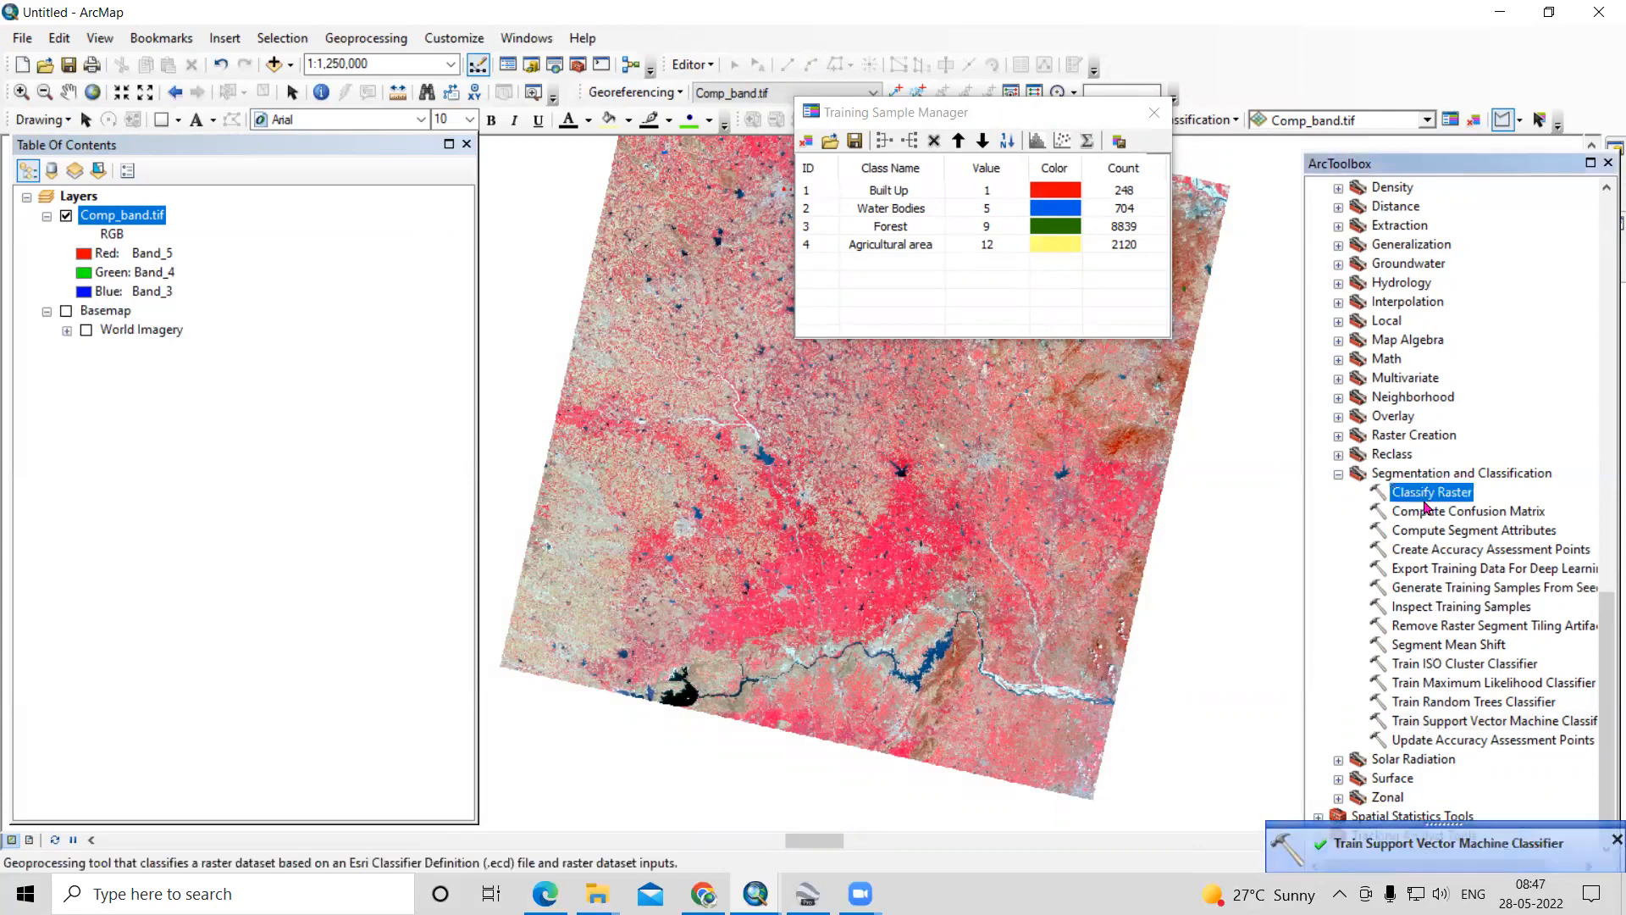
double_click(1436, 501)
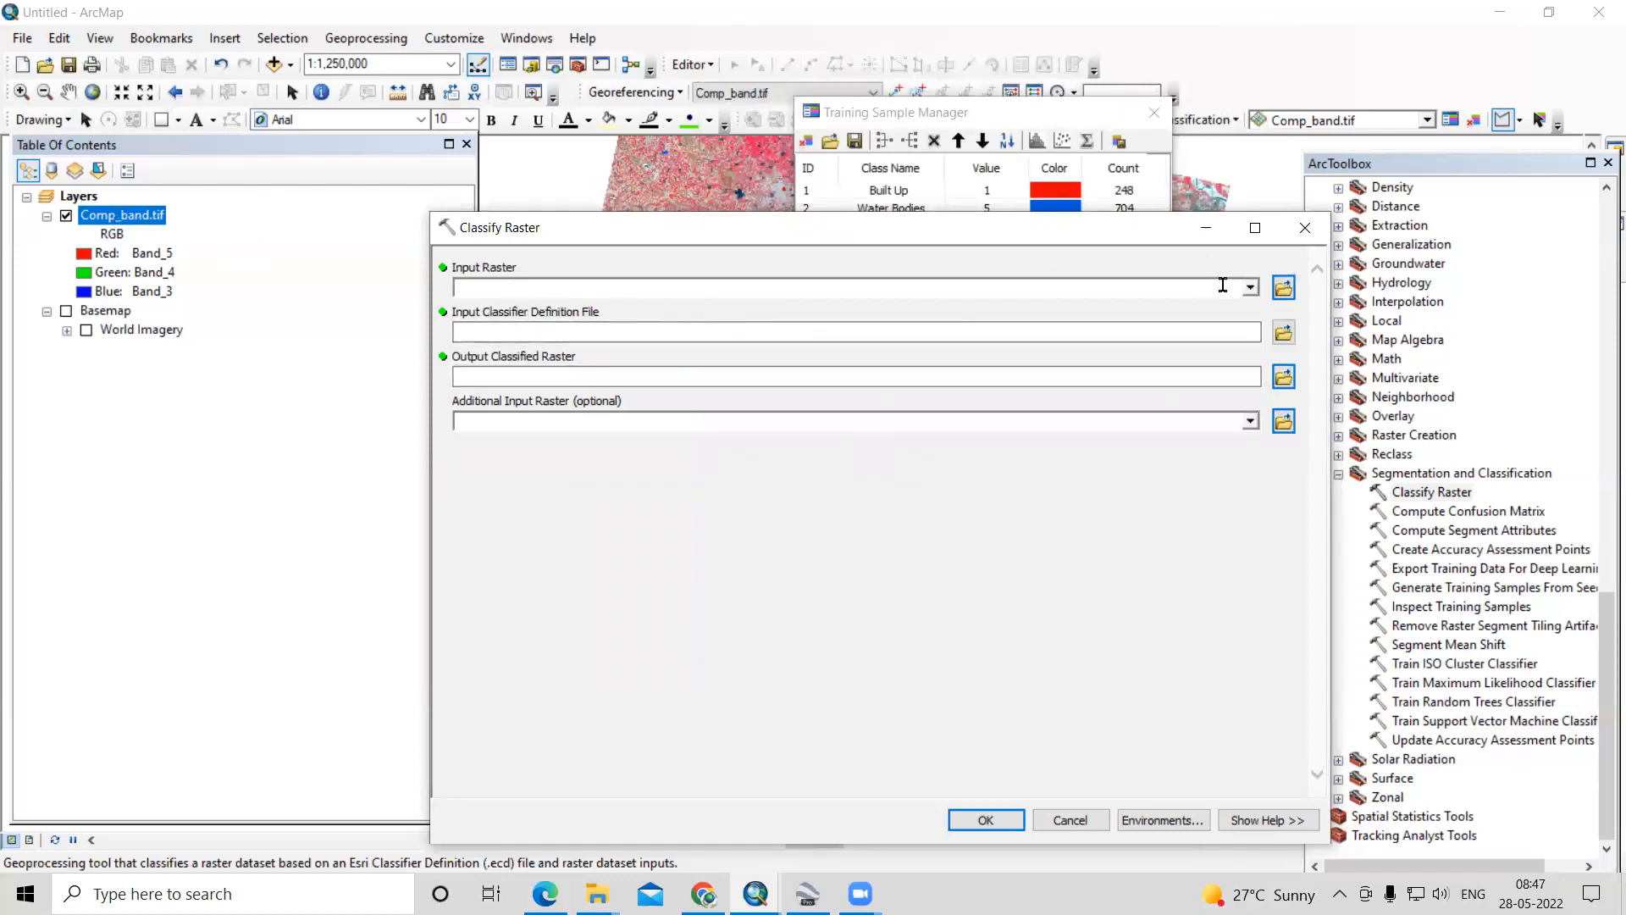
left_click(1251, 288)
left_click(577, 313)
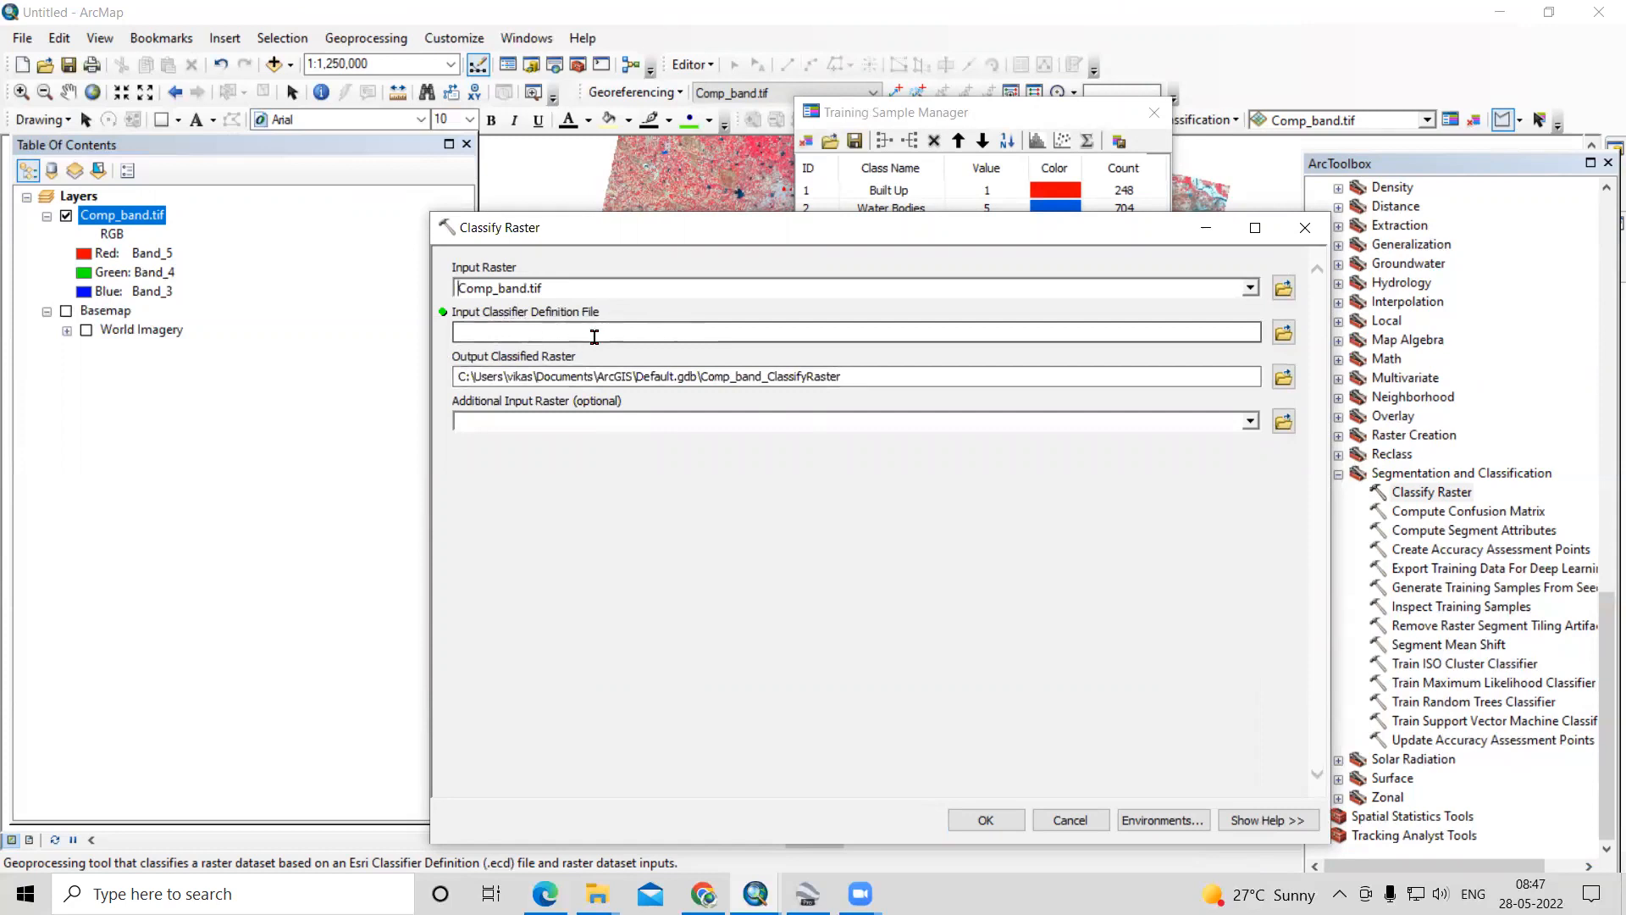
- Choose SVM_training.ecd in the SVM folder as the input classifier definition file for Classify Raster
left_click(1283, 334)
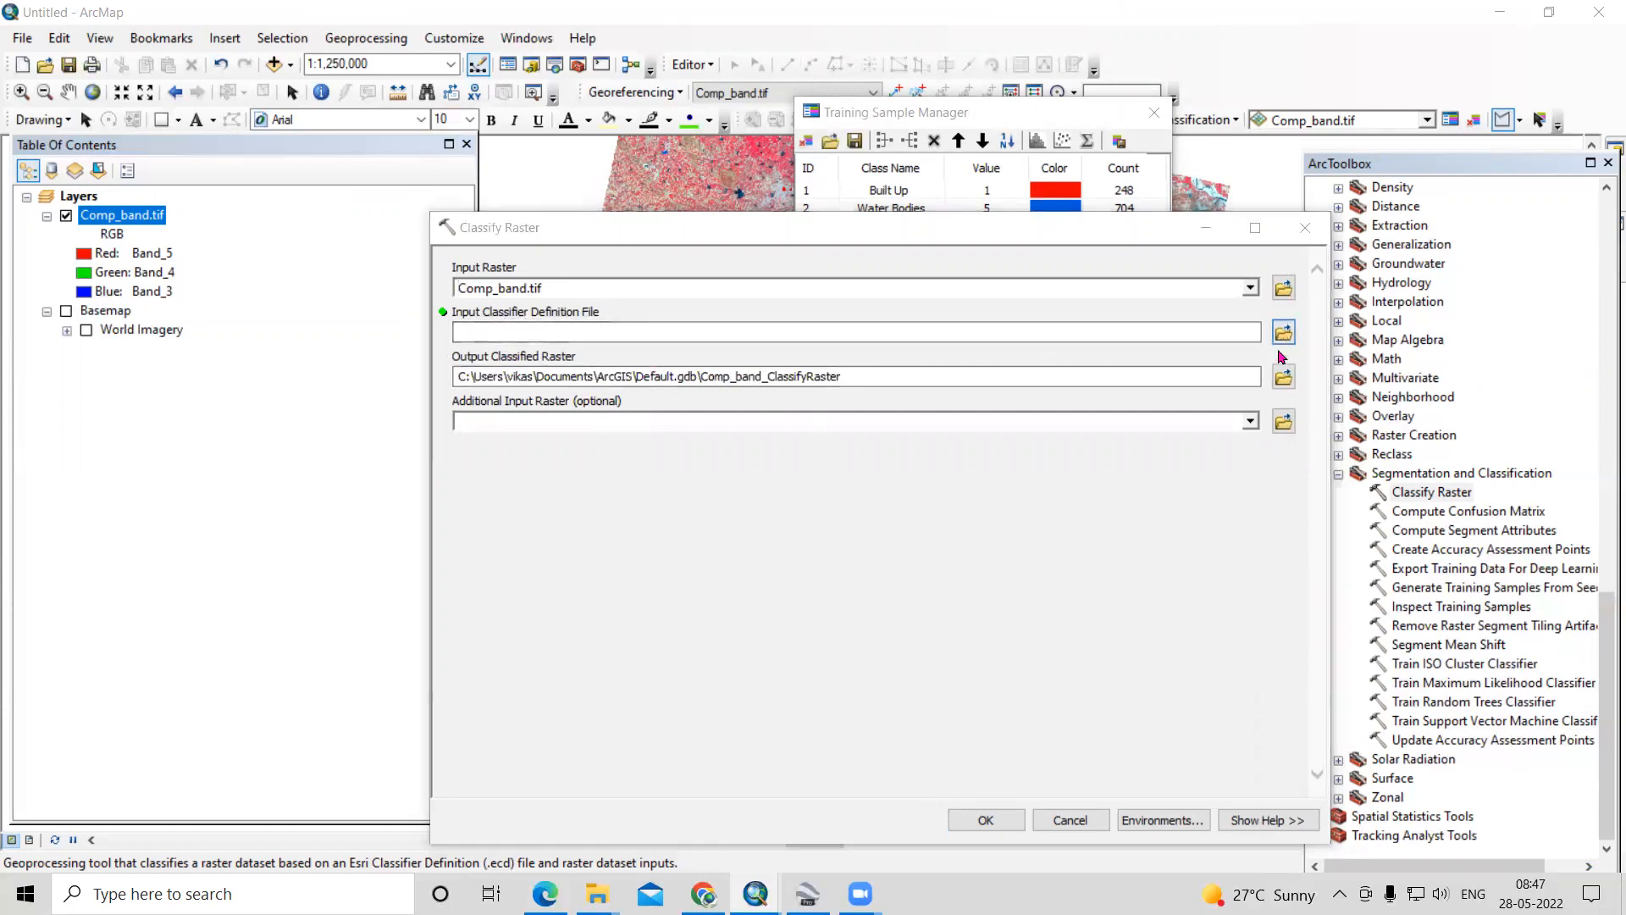
left_click(739, 422)
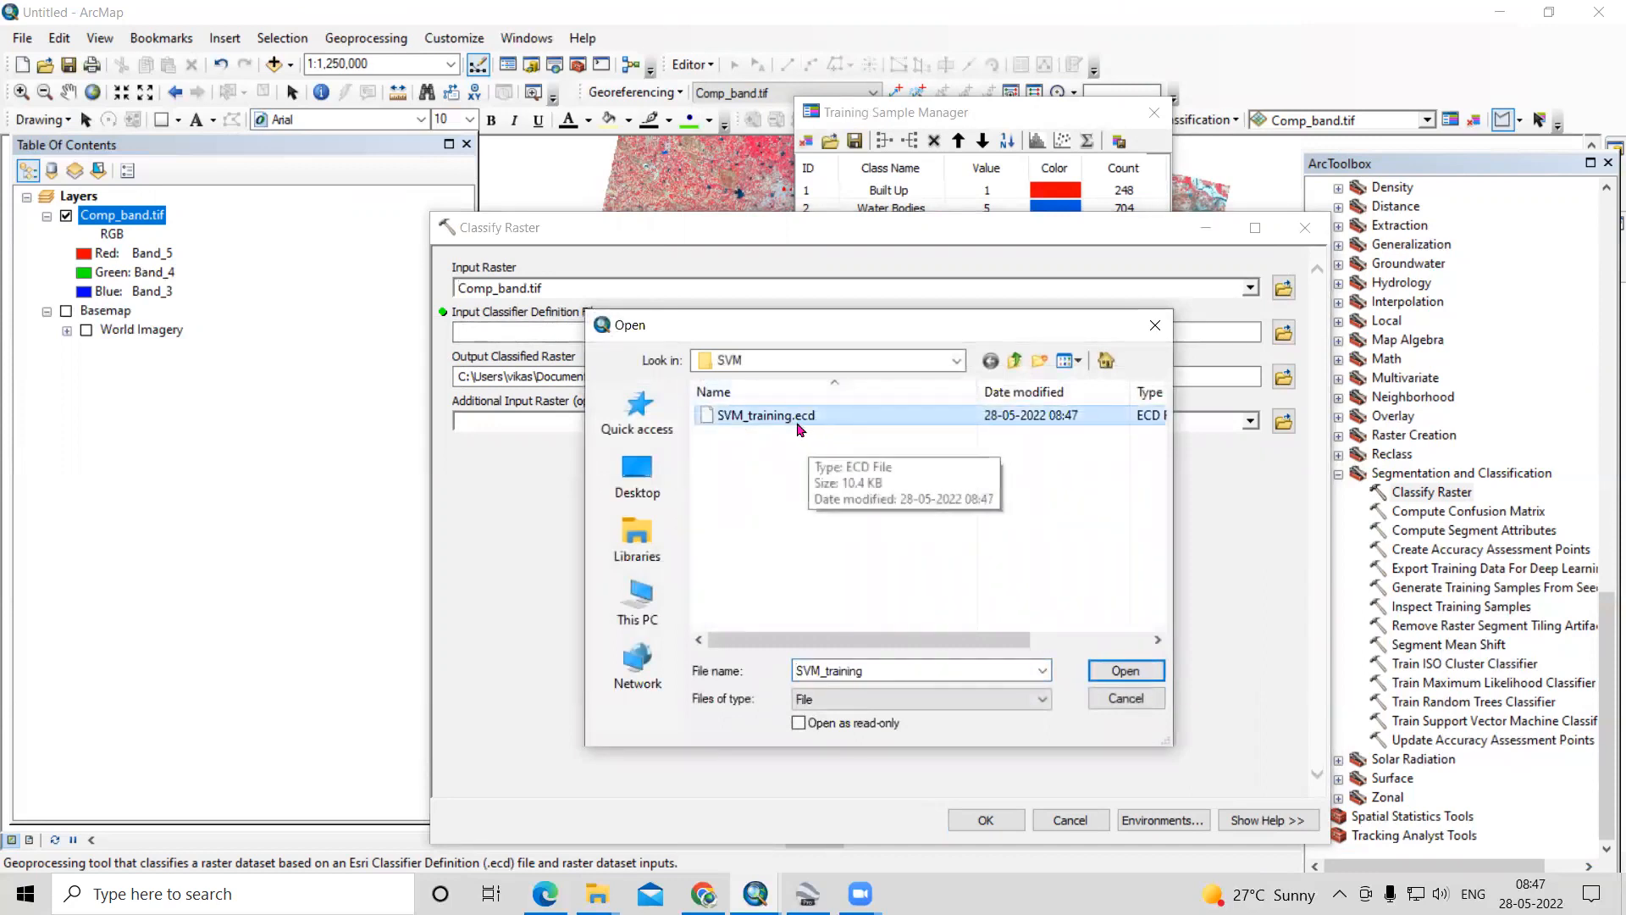
left_click(1129, 671)
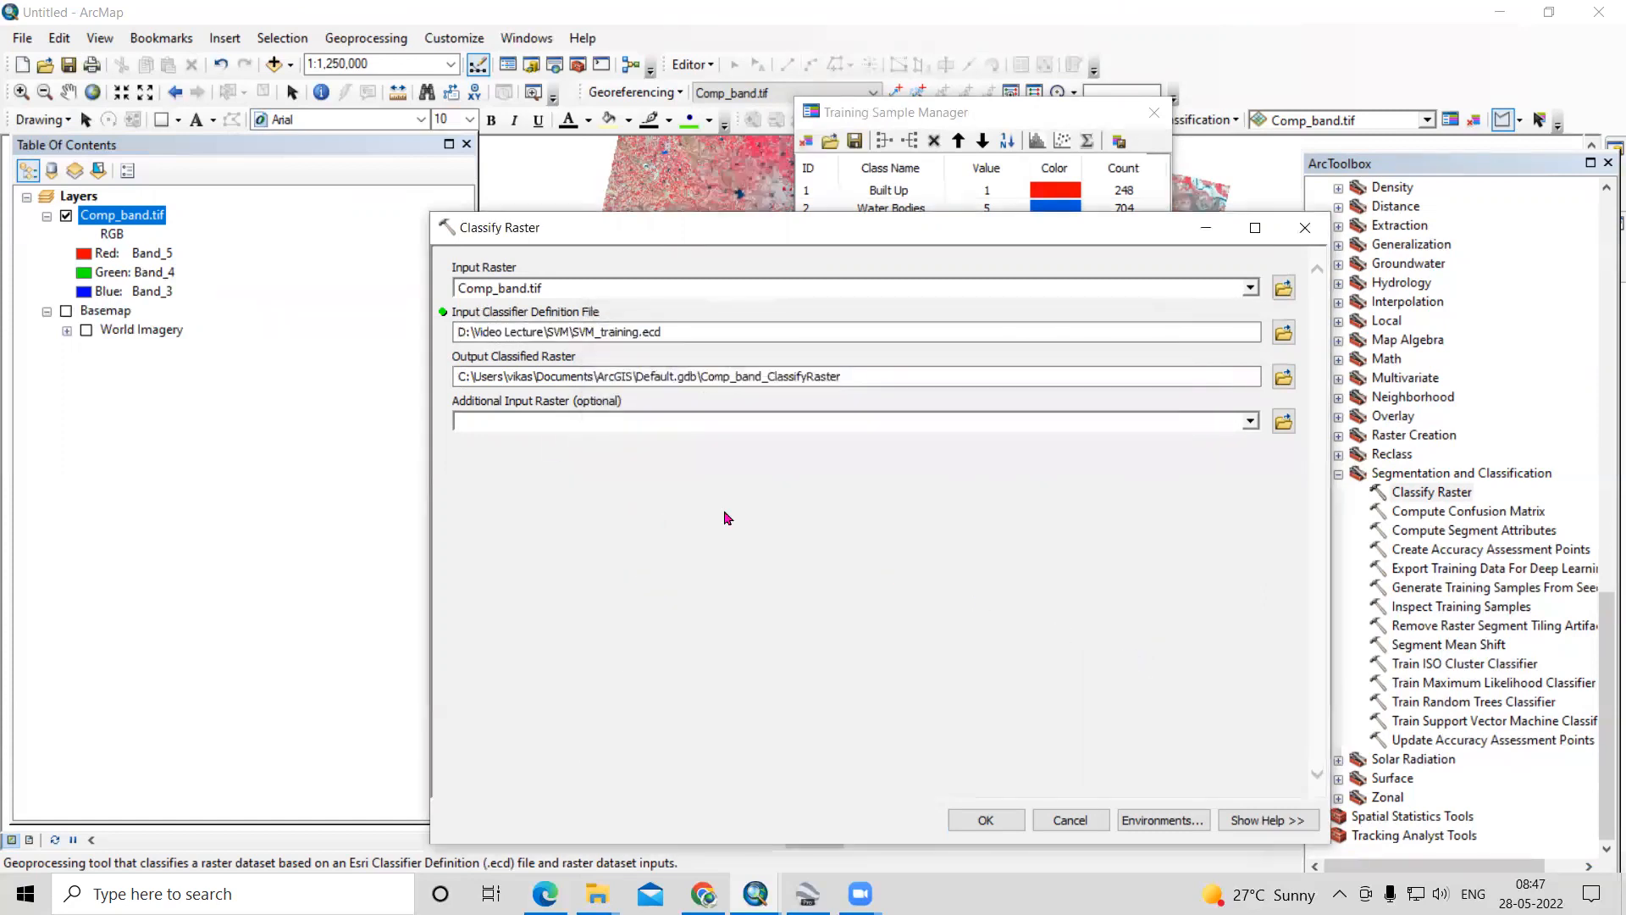
- Set the output classified raster to SVM_lulc.tif in the SVM folder and run the raster classification
left_click(1283, 376)
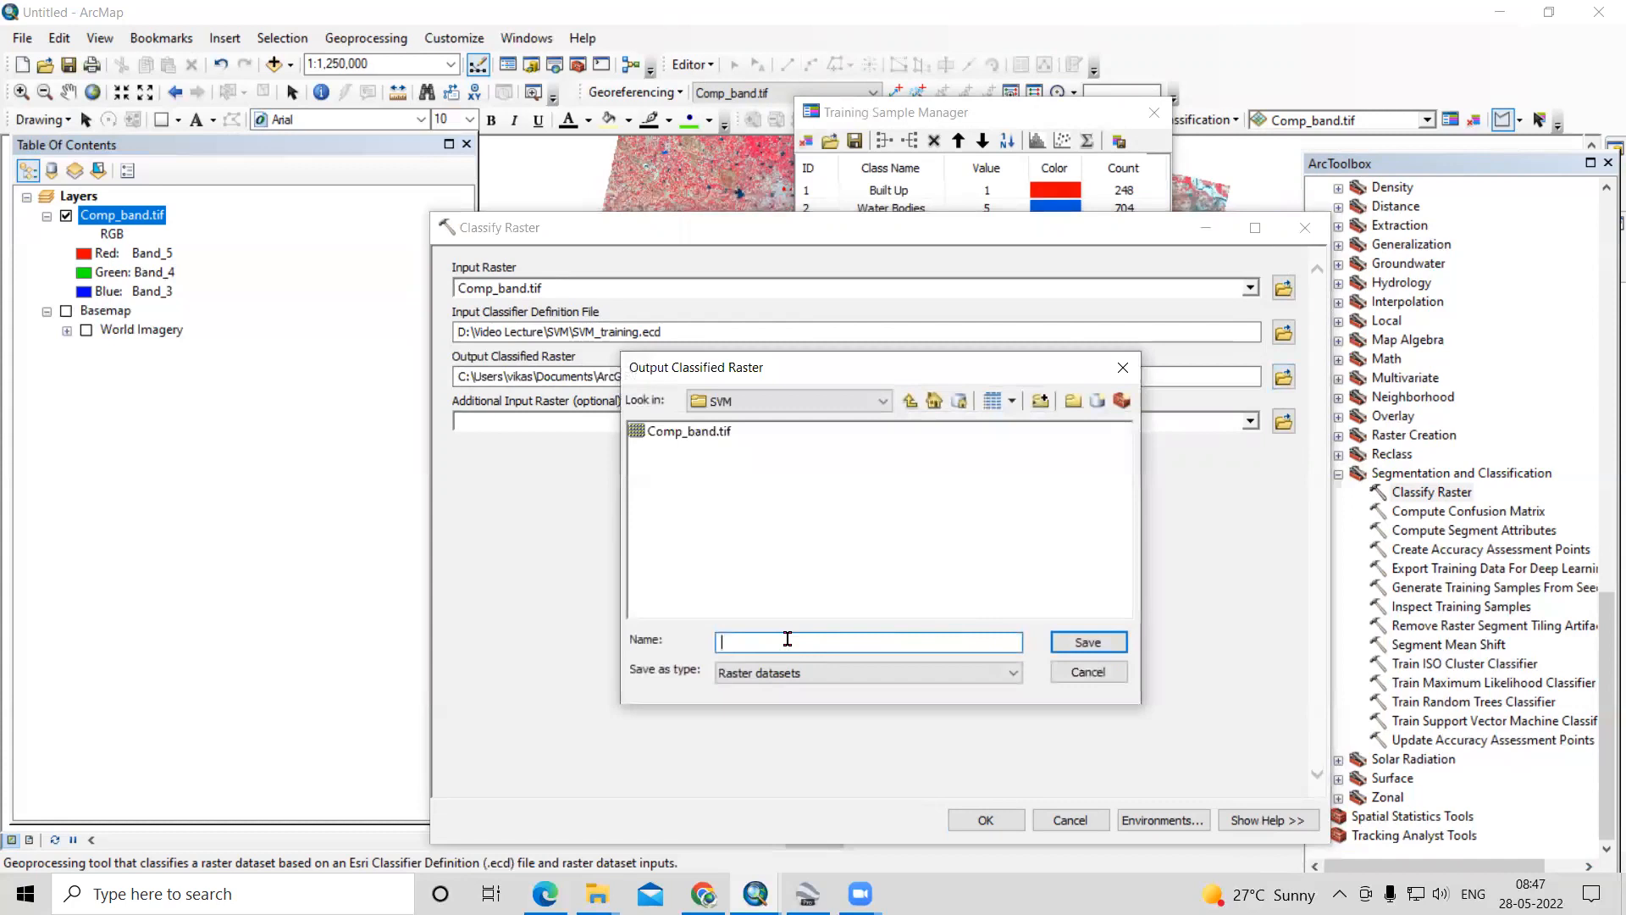
type("SVM_lulc.tif")
left_click(1088, 643)
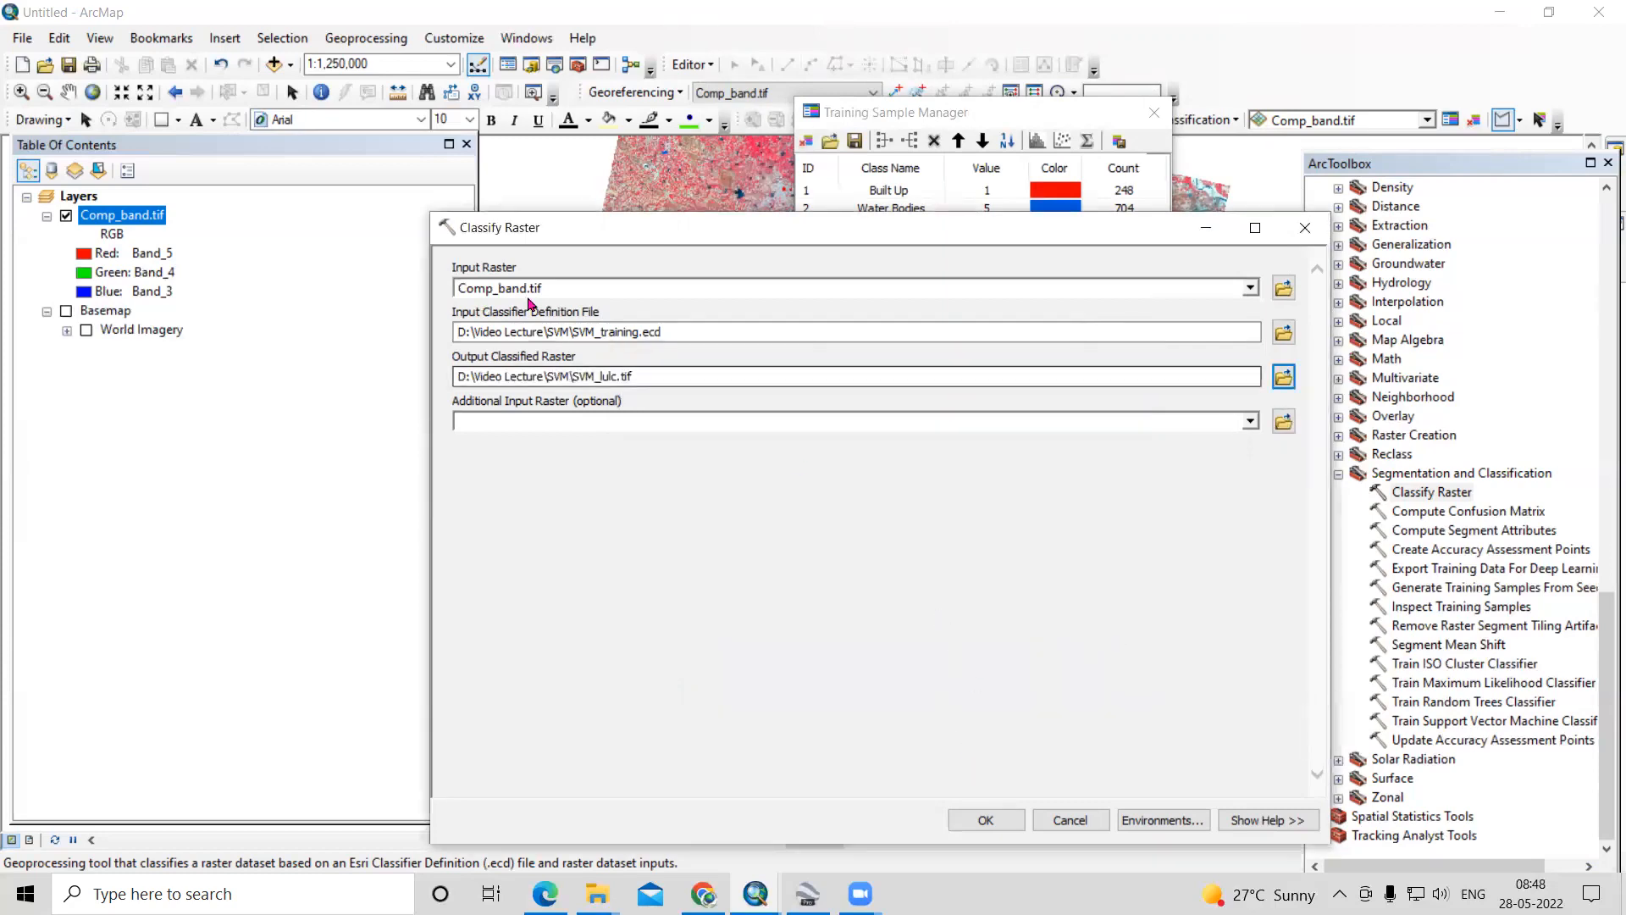
left_click(1000, 820)
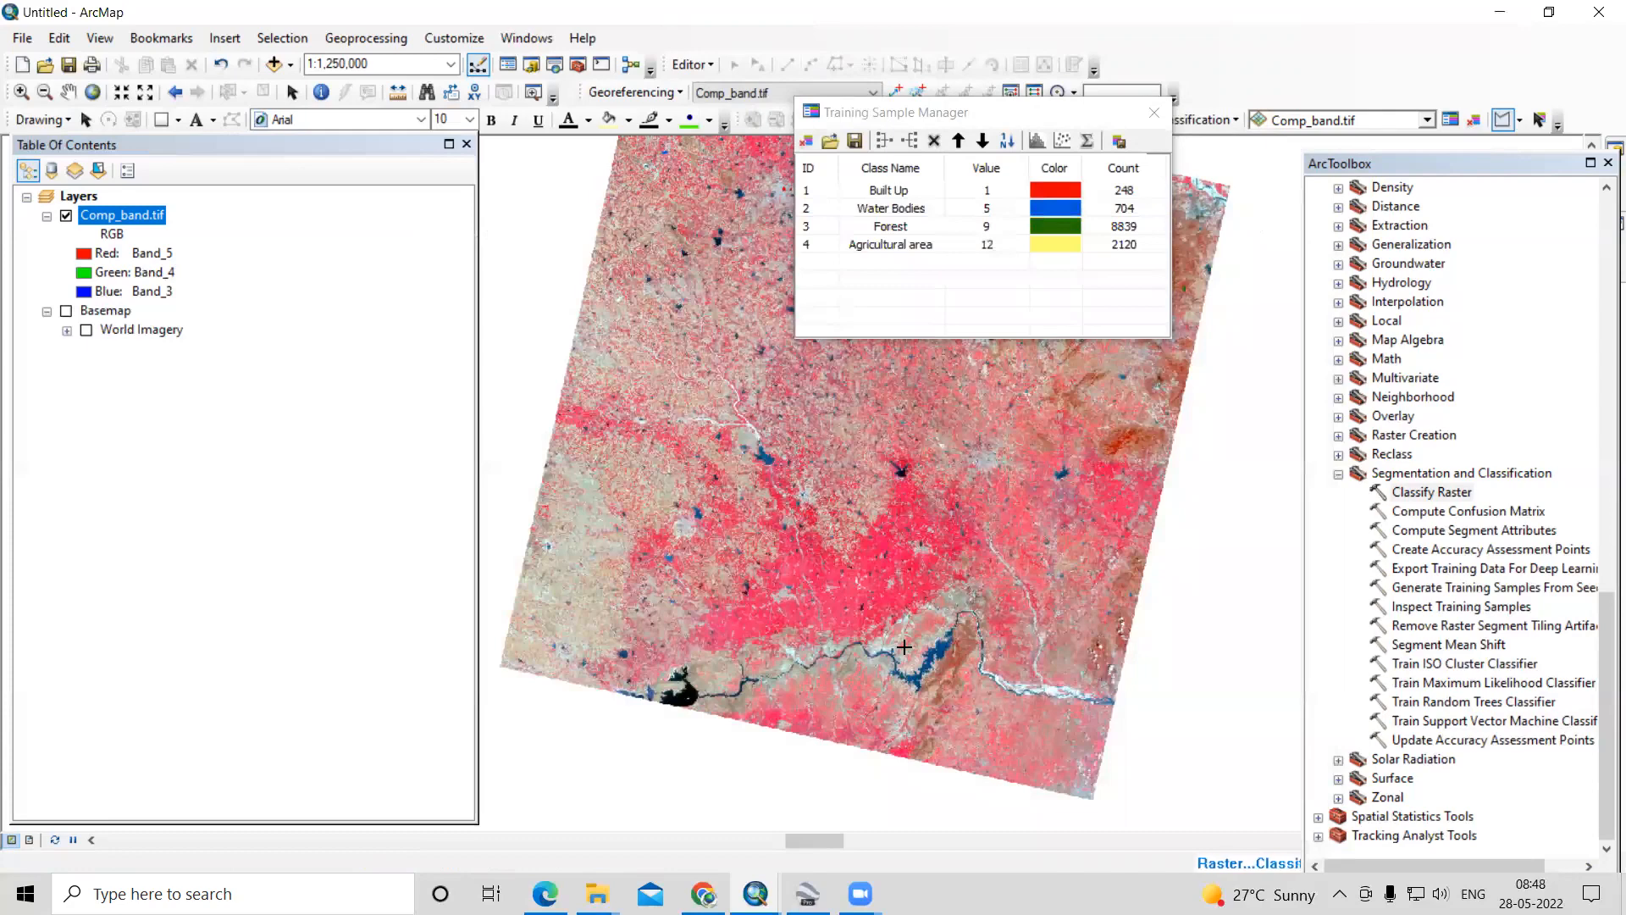
- Move the Training Sample Manager window clear of the classified map
scroll(833, 688, "up", 1)
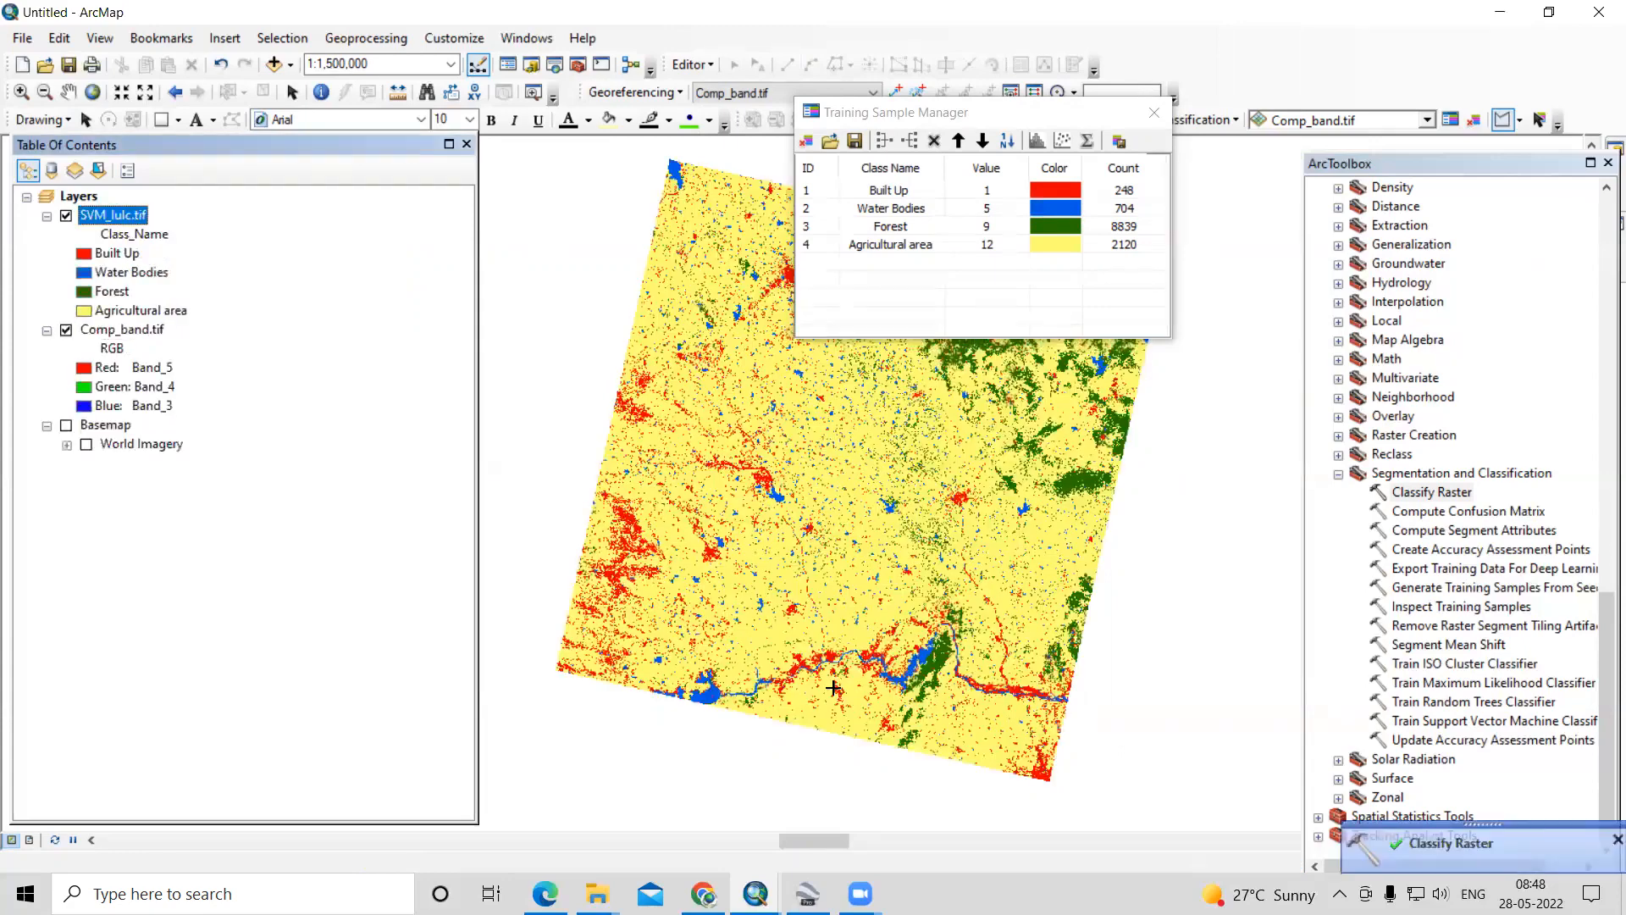
left_click(933, 117)
left_click_drag(1012, 129, 1337, 164)
- Compare the SVM_lulc.tif classification with Comp_band.tif around the large built-up area by toggling the classified layer's visibility
scroll(995, 274, "down", 3)
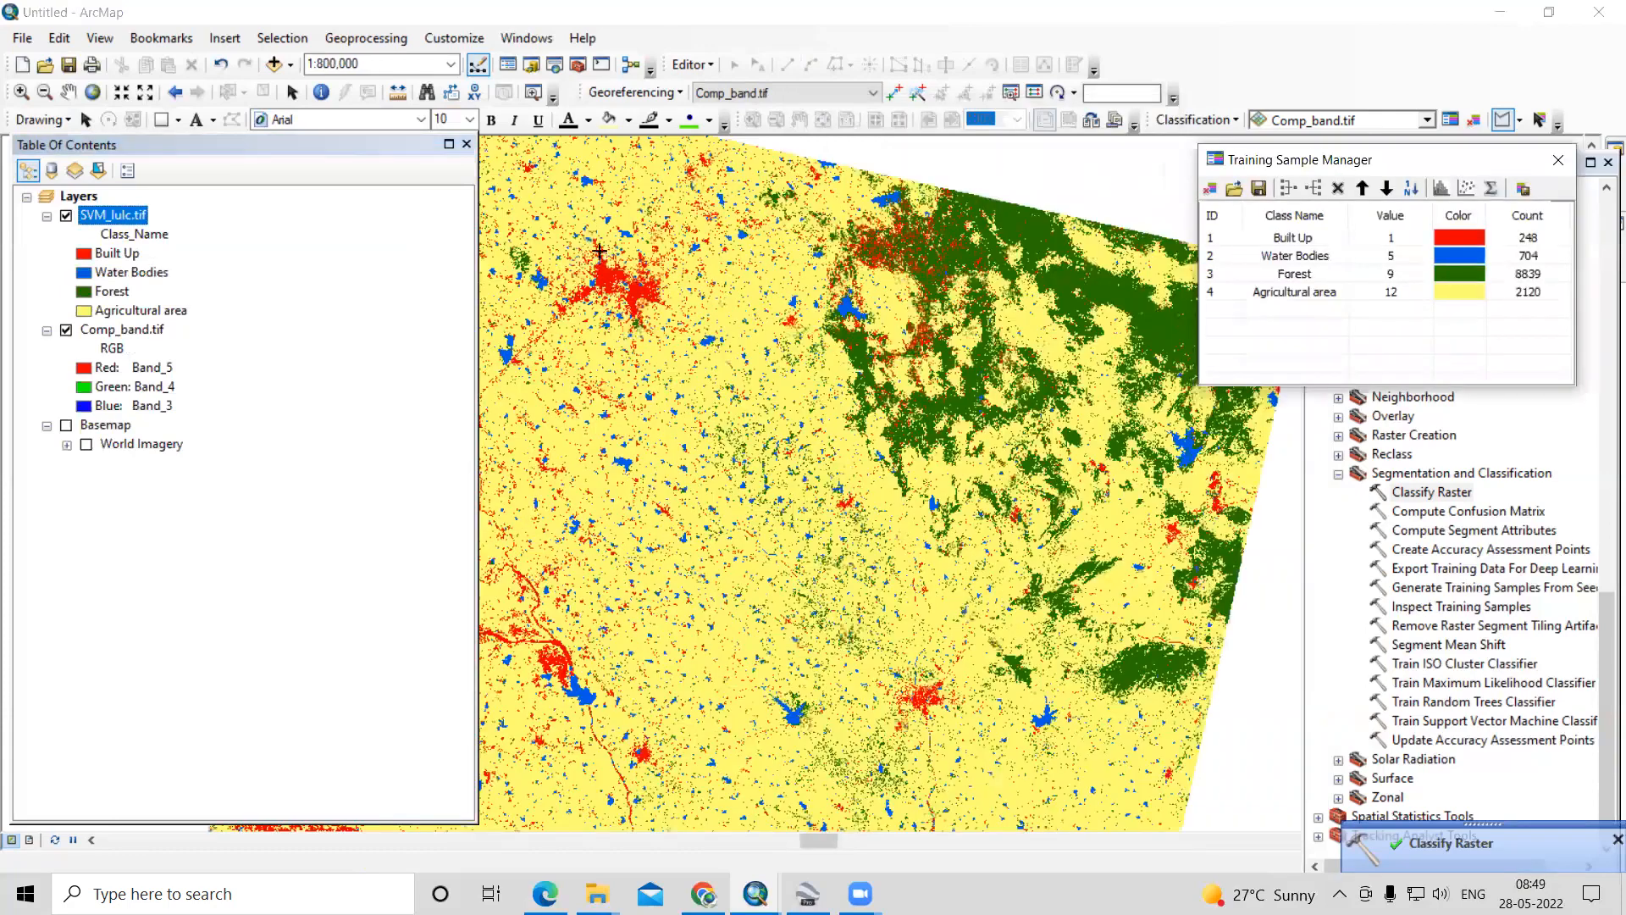
scroll(599, 252, "down", 5)
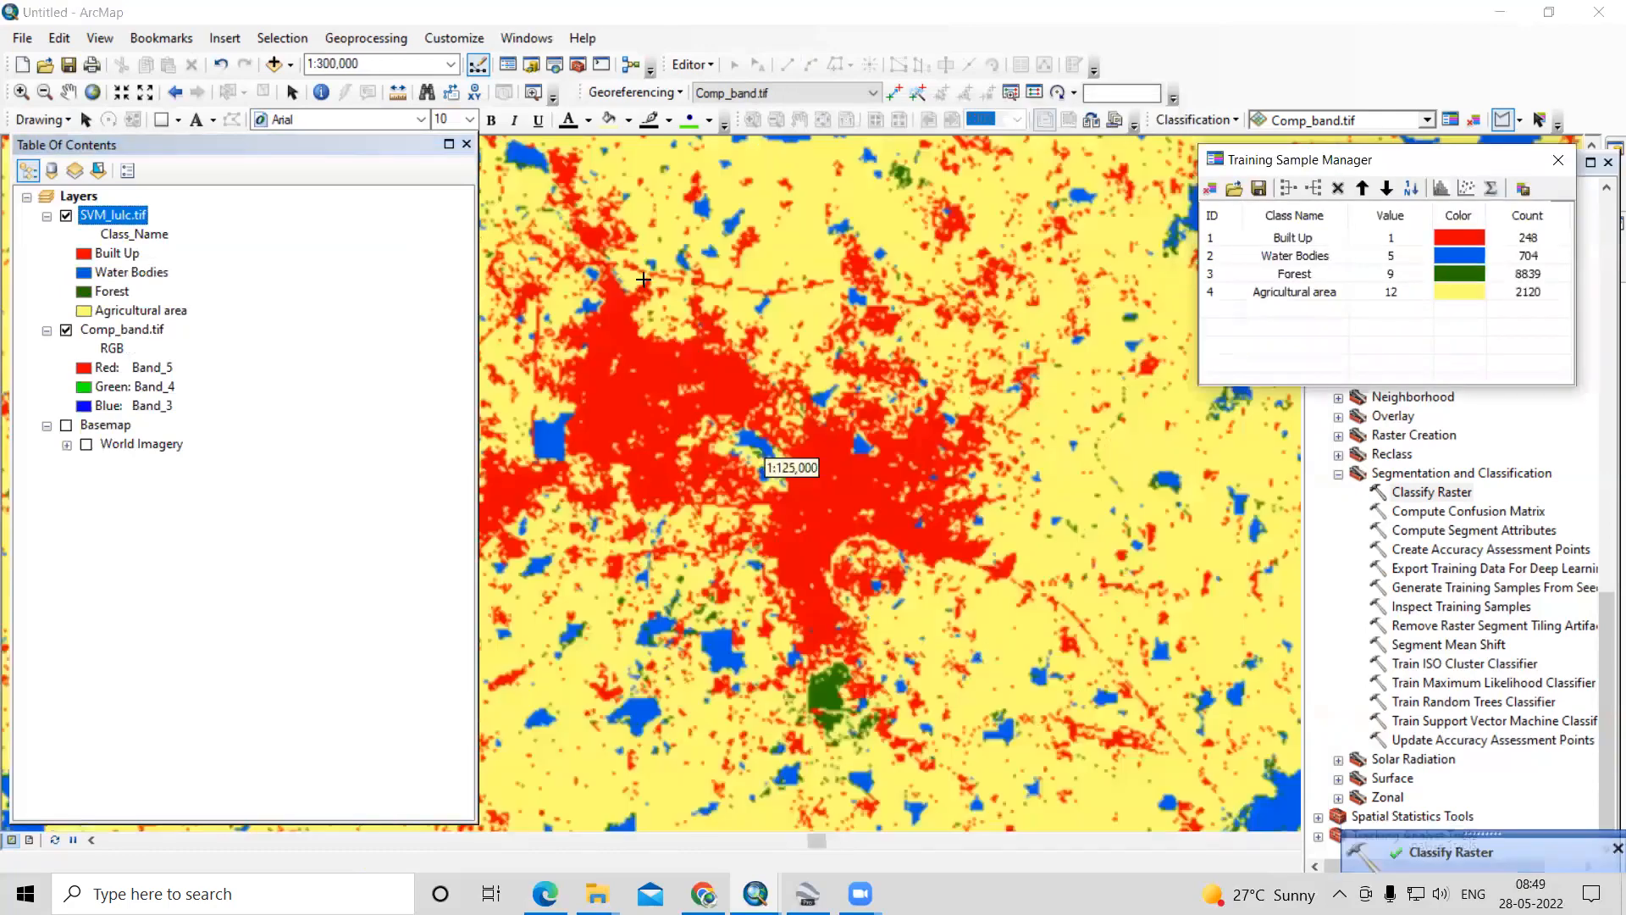
left_click(66, 216)
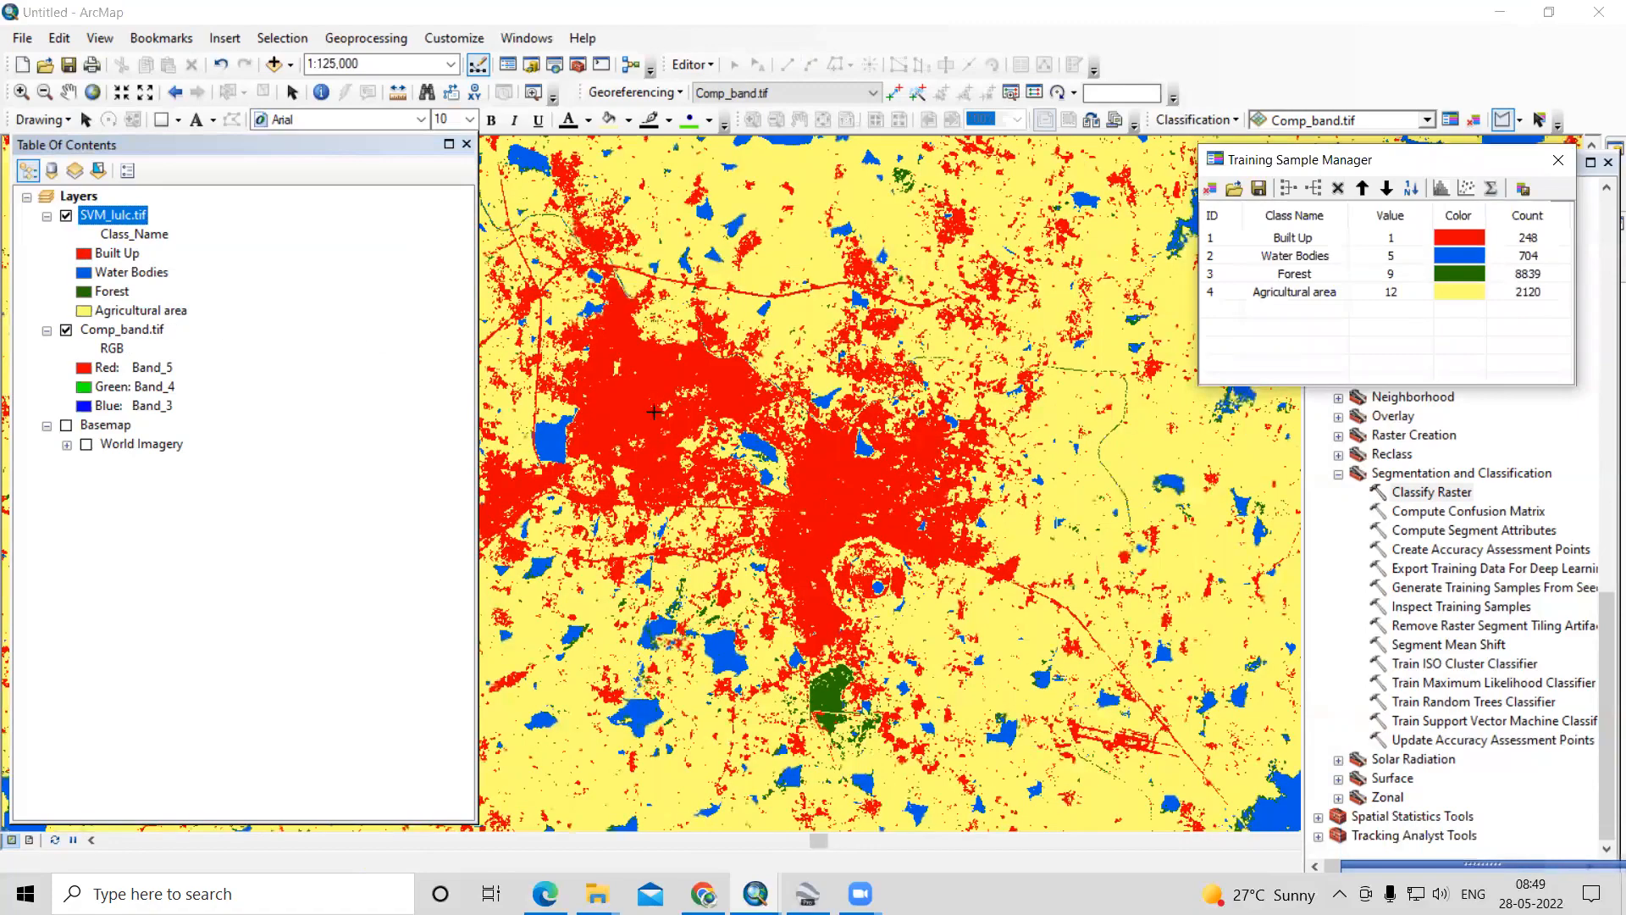
left_click(66, 216)
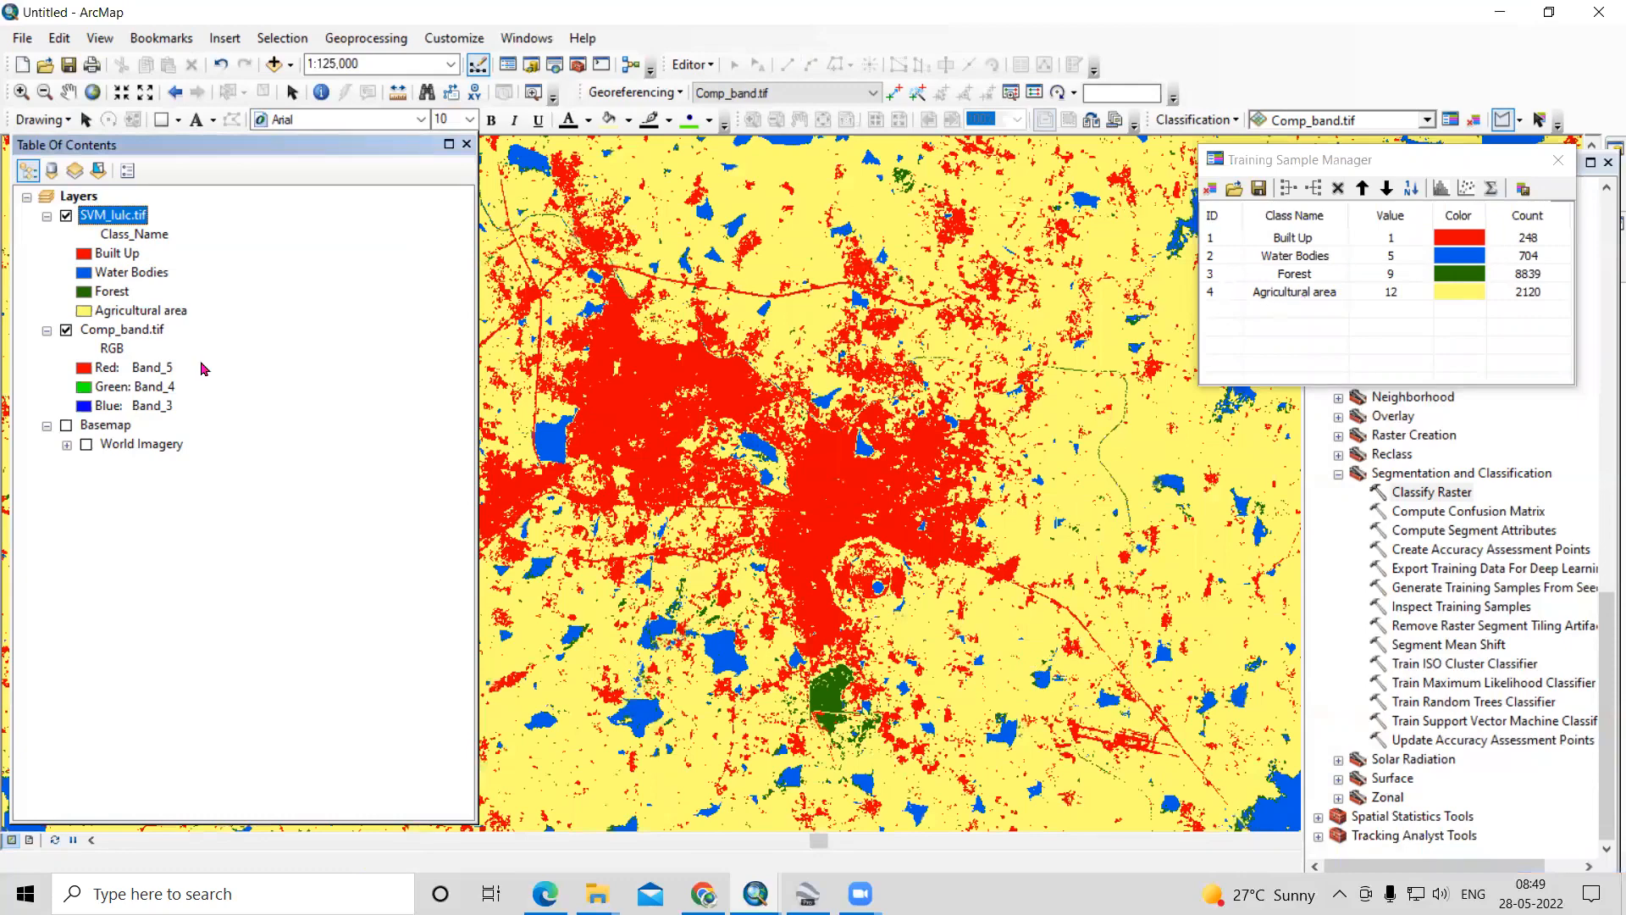
left_click(66, 217)
left_click(66, 217)
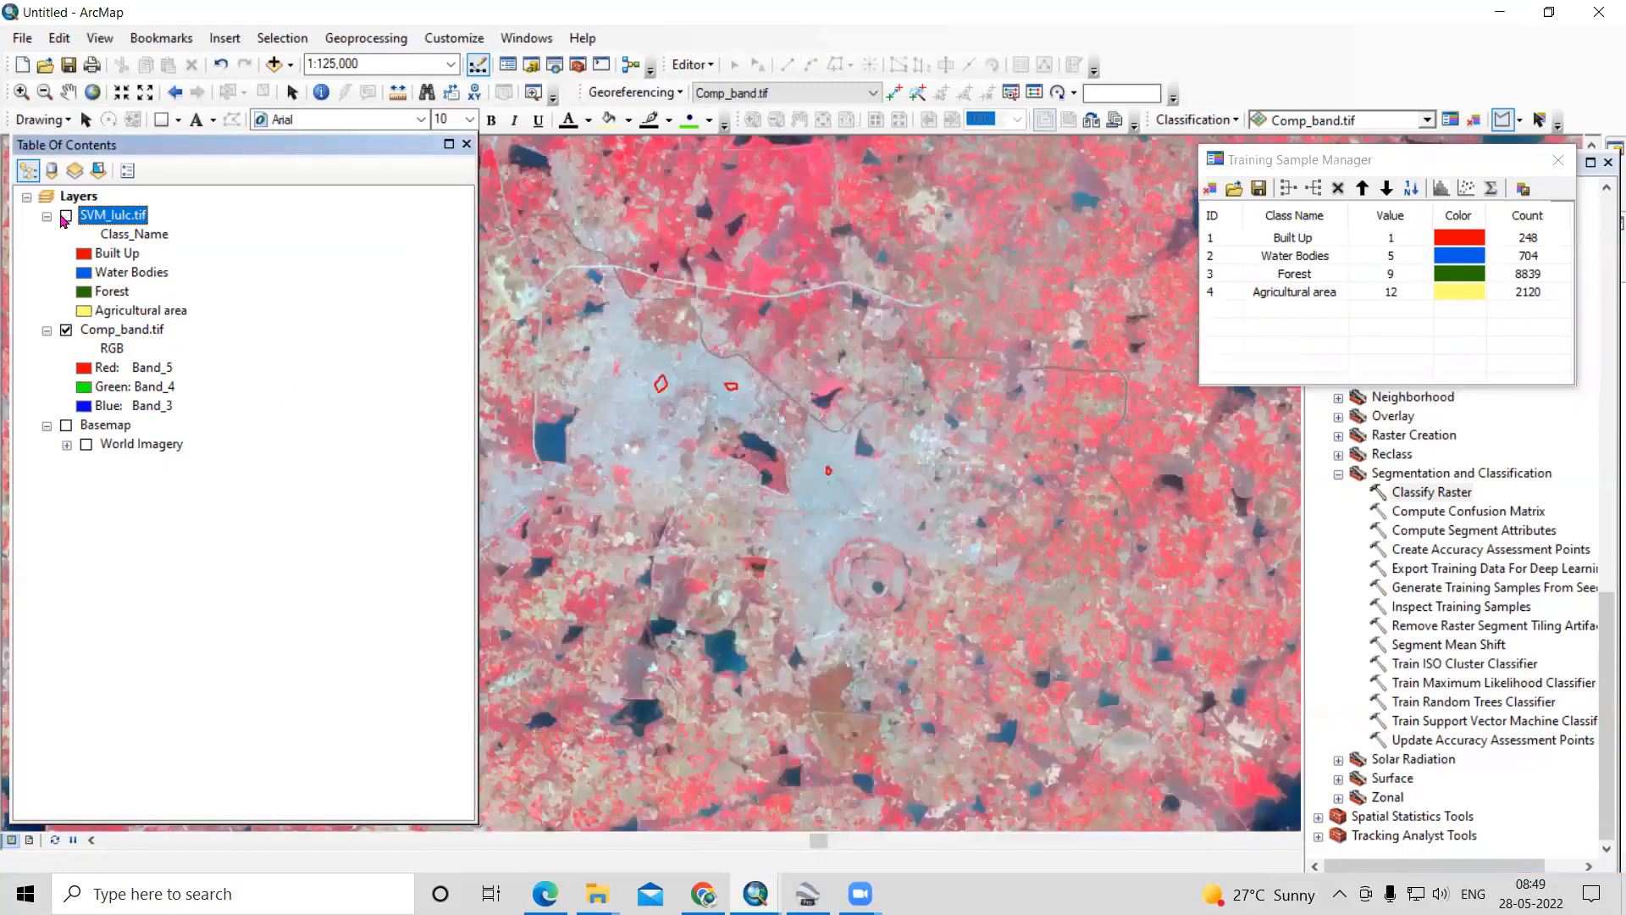
left_click(66, 217)
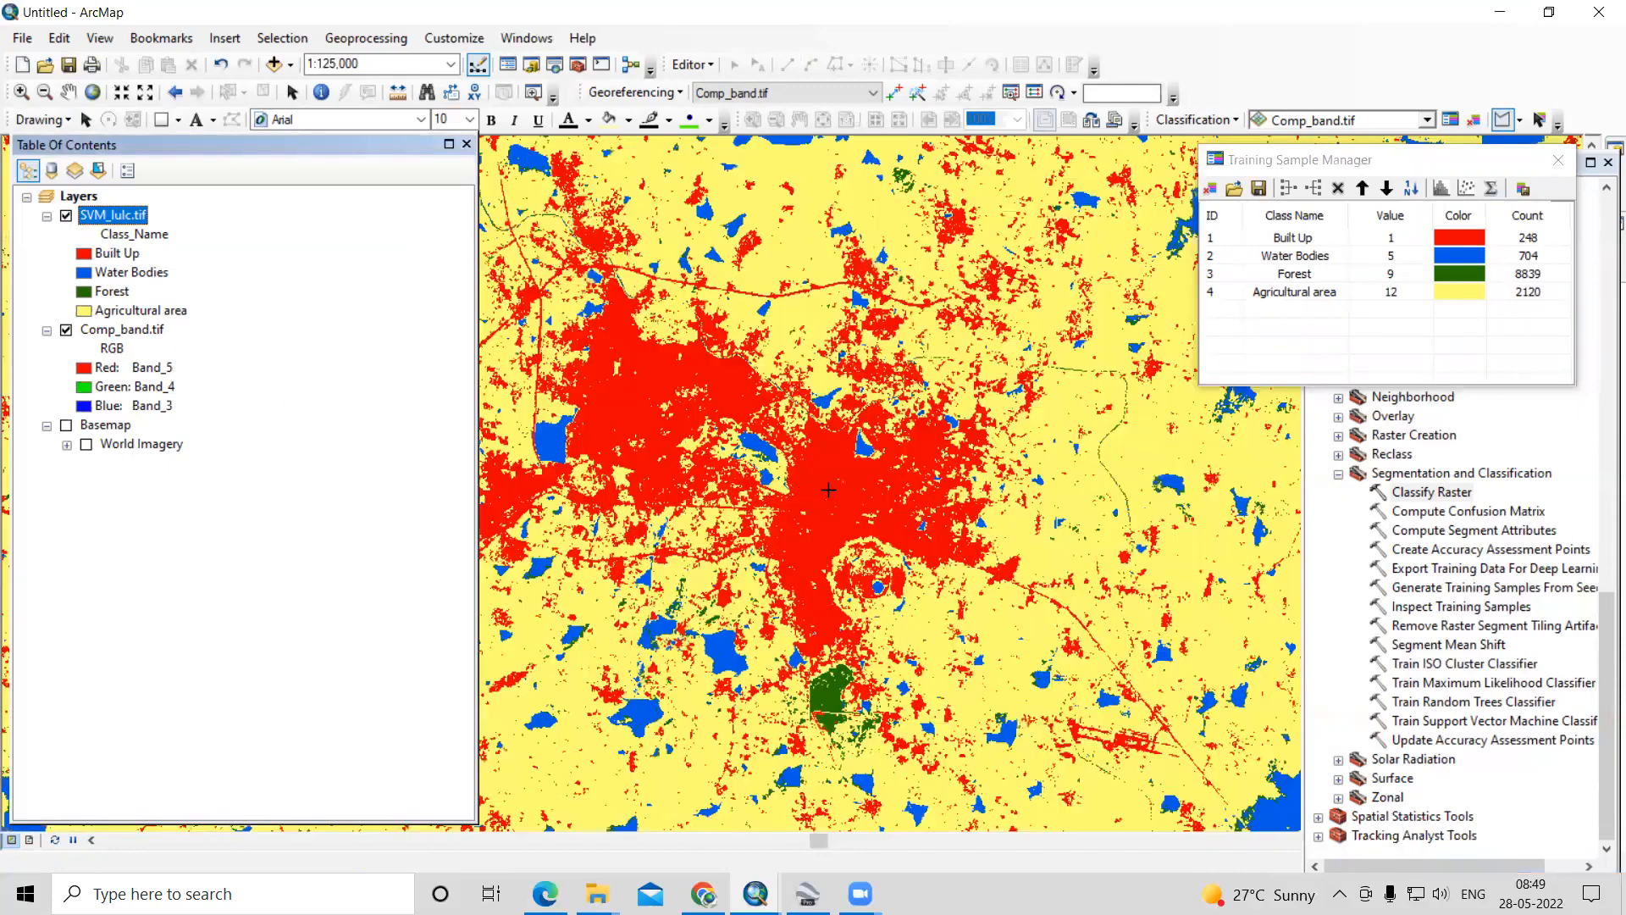
scroll(657, 418, "down", 1)
scroll(1075, 686, "down", 2)
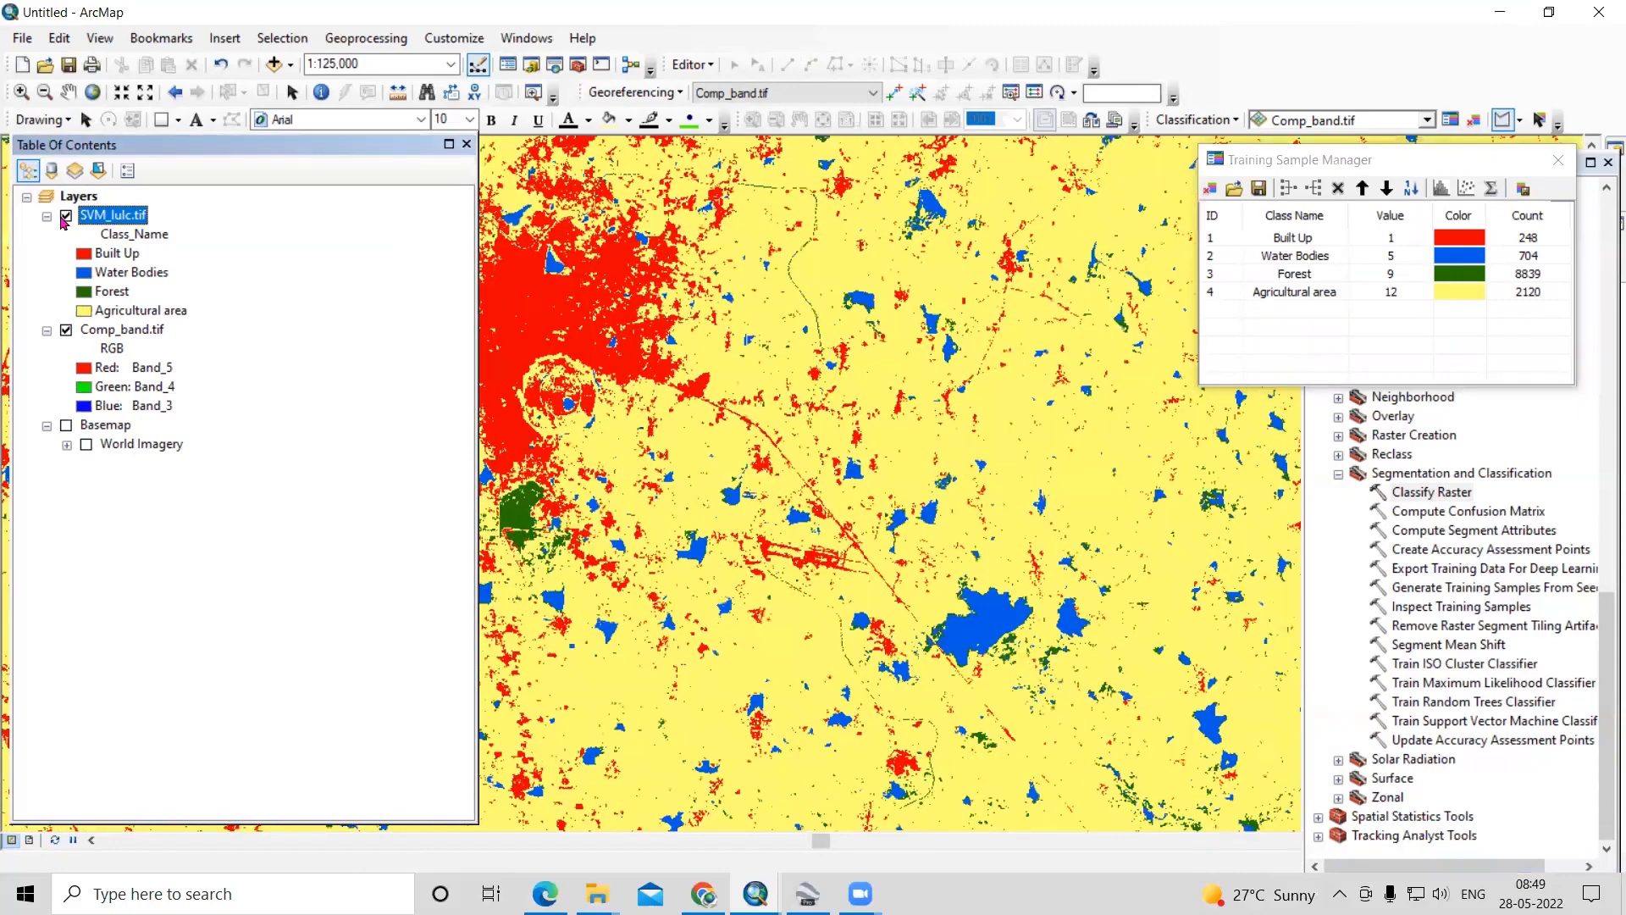
scroll(576, 456, "down", 1)
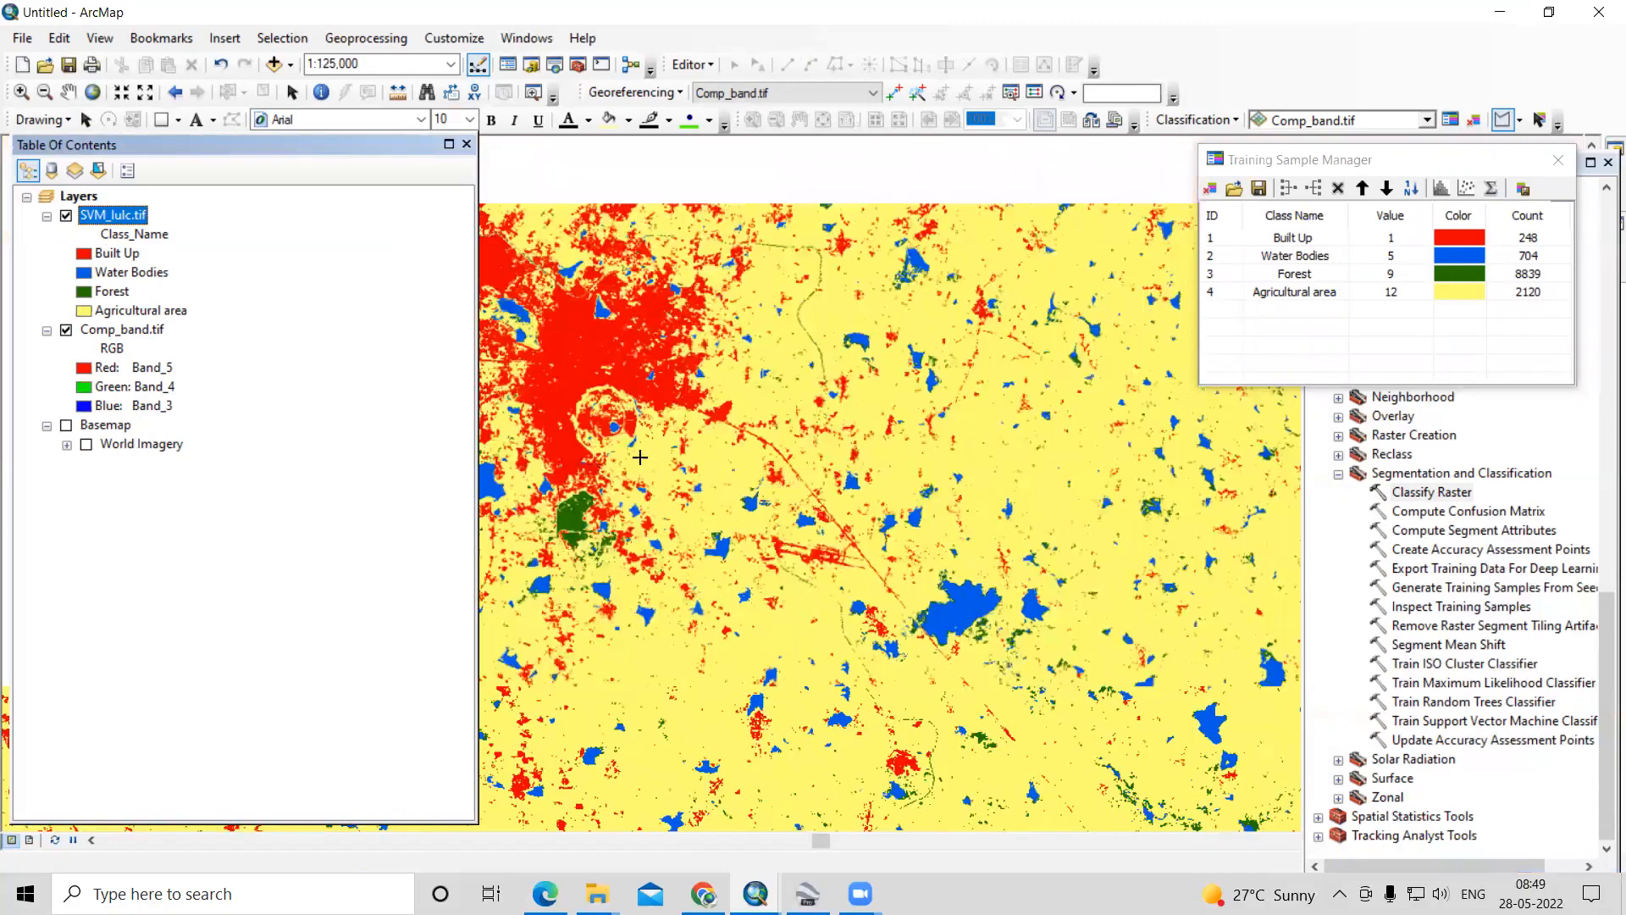
- Examine the mixed Forest and Built Up pixels in the northeastern hills, comparing SVM_lulc.tif with the Comp_band.tif imagery
scroll(626, 458, "down", 4)
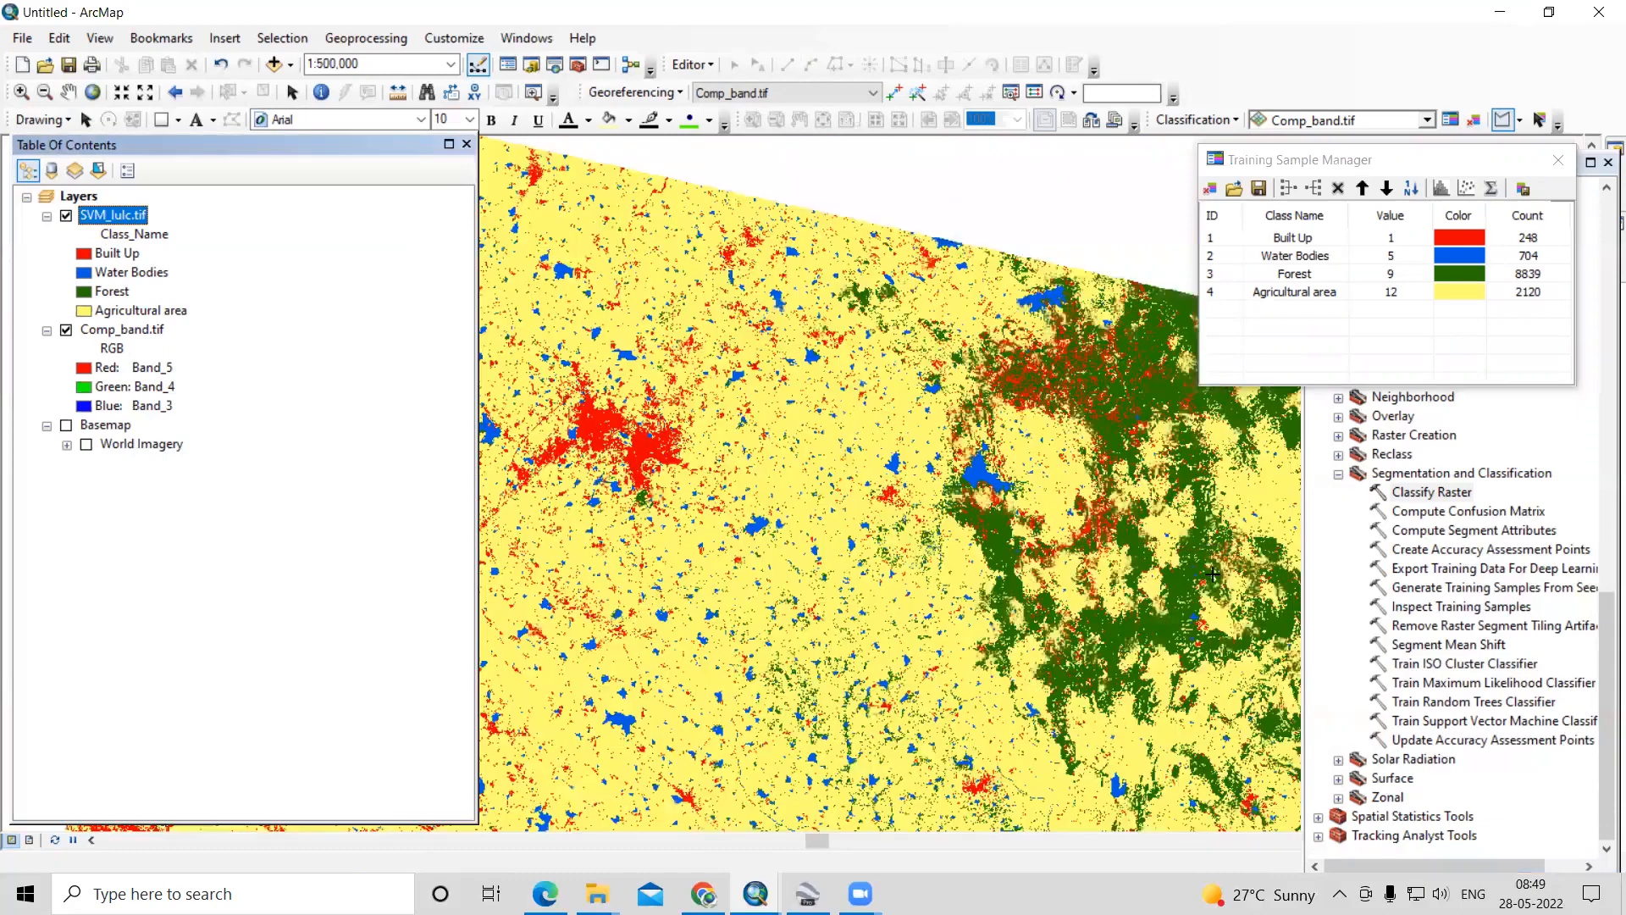
scroll(801, 415, "up", 3)
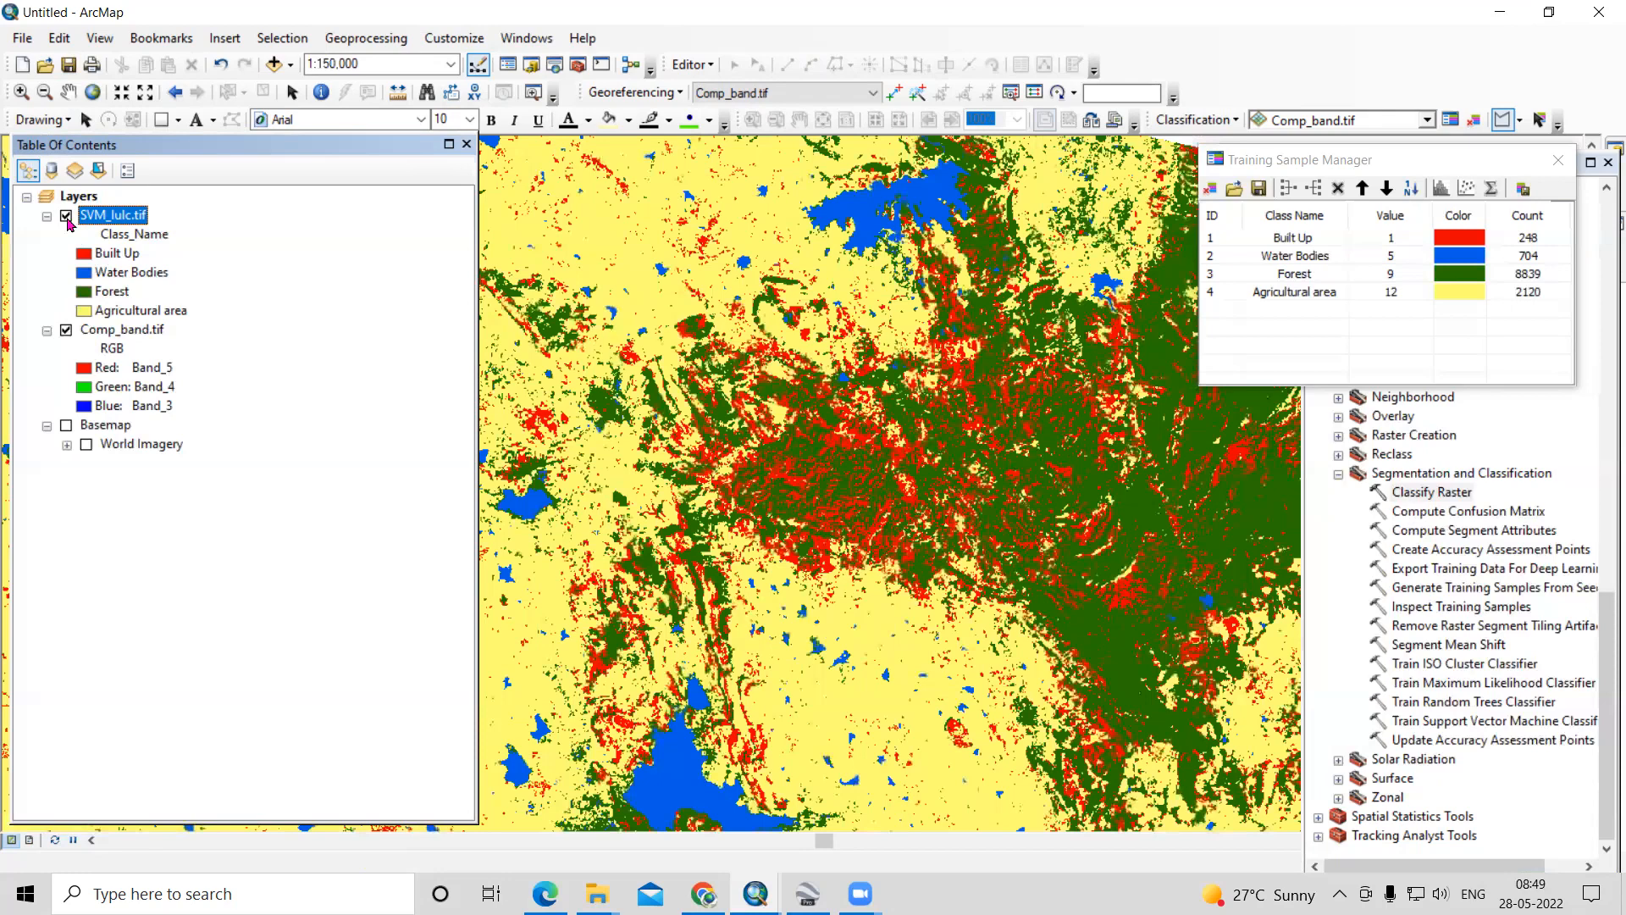
left_click(66, 217)
left_click(67, 216)
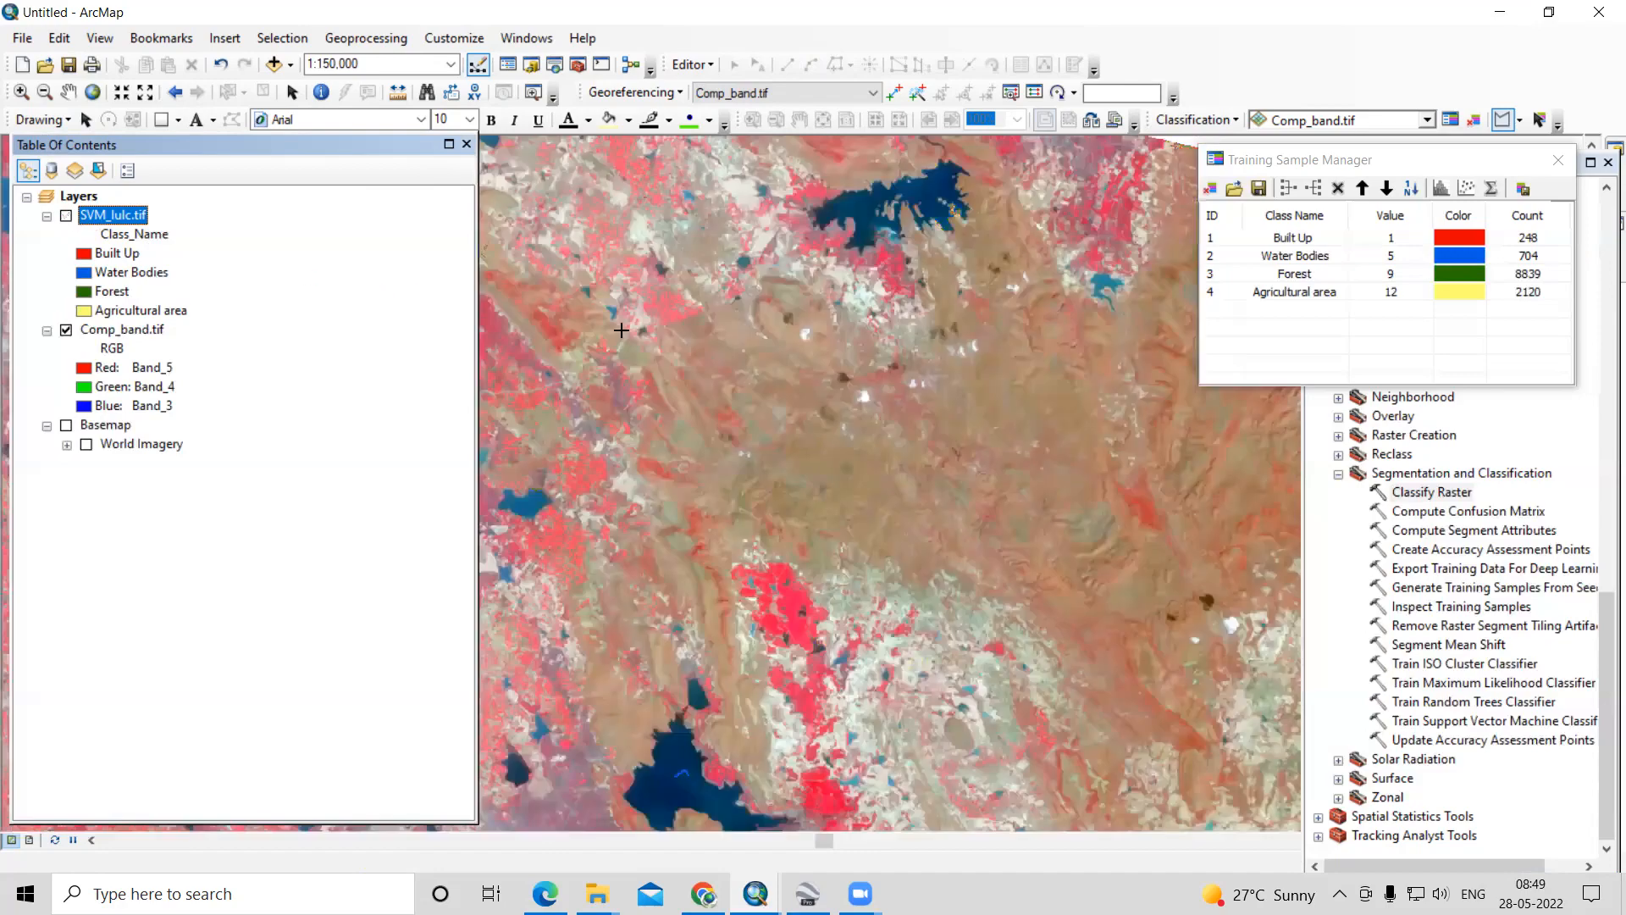
scroll(827, 413, "down", 2)
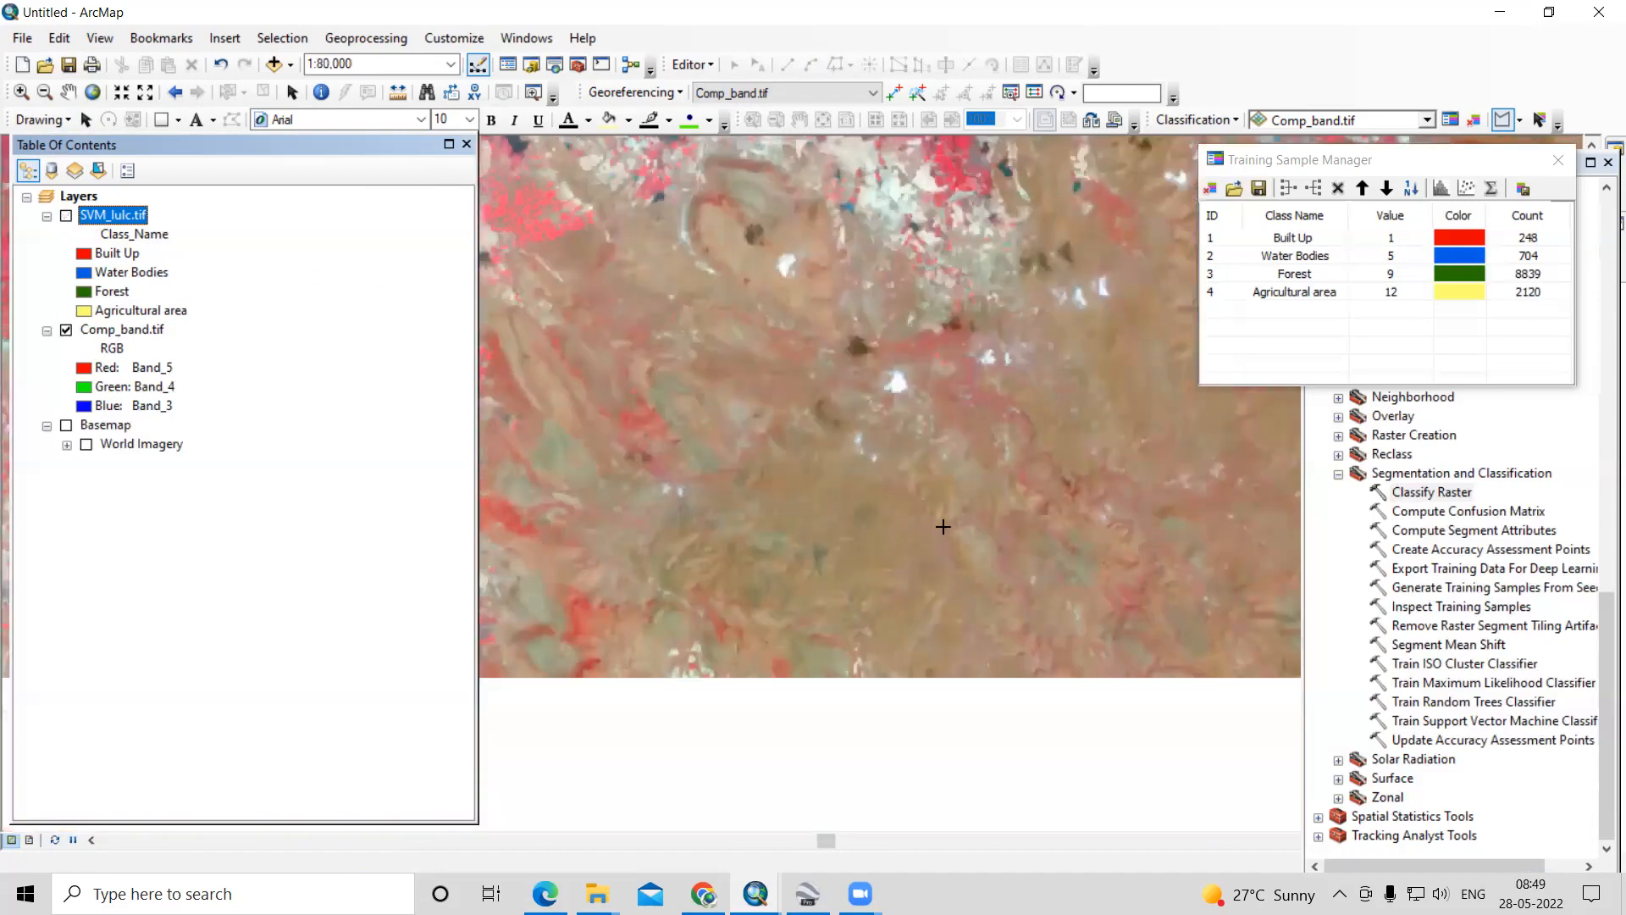
left_click(67, 216)
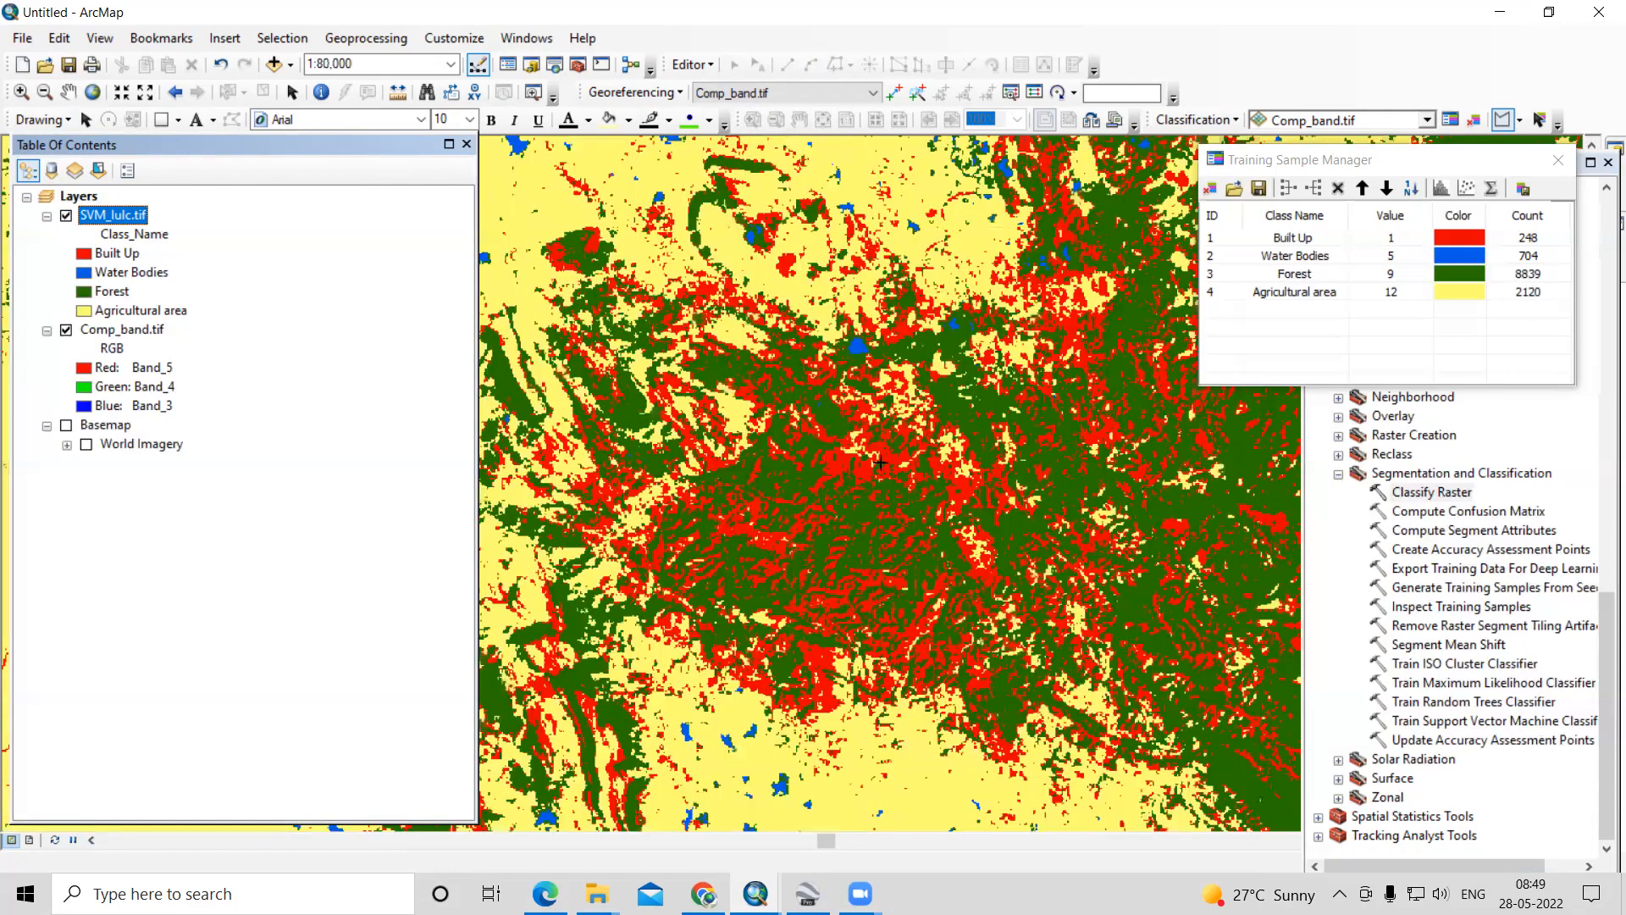
- Hide SVM_lulc.tif and draw two small training sample polygons over the brown forested hills in Comp_band.tif
left_click(66, 216)
left_click(844, 453)
left_click(859, 438)
left_click(898, 458)
double_click(850, 483)
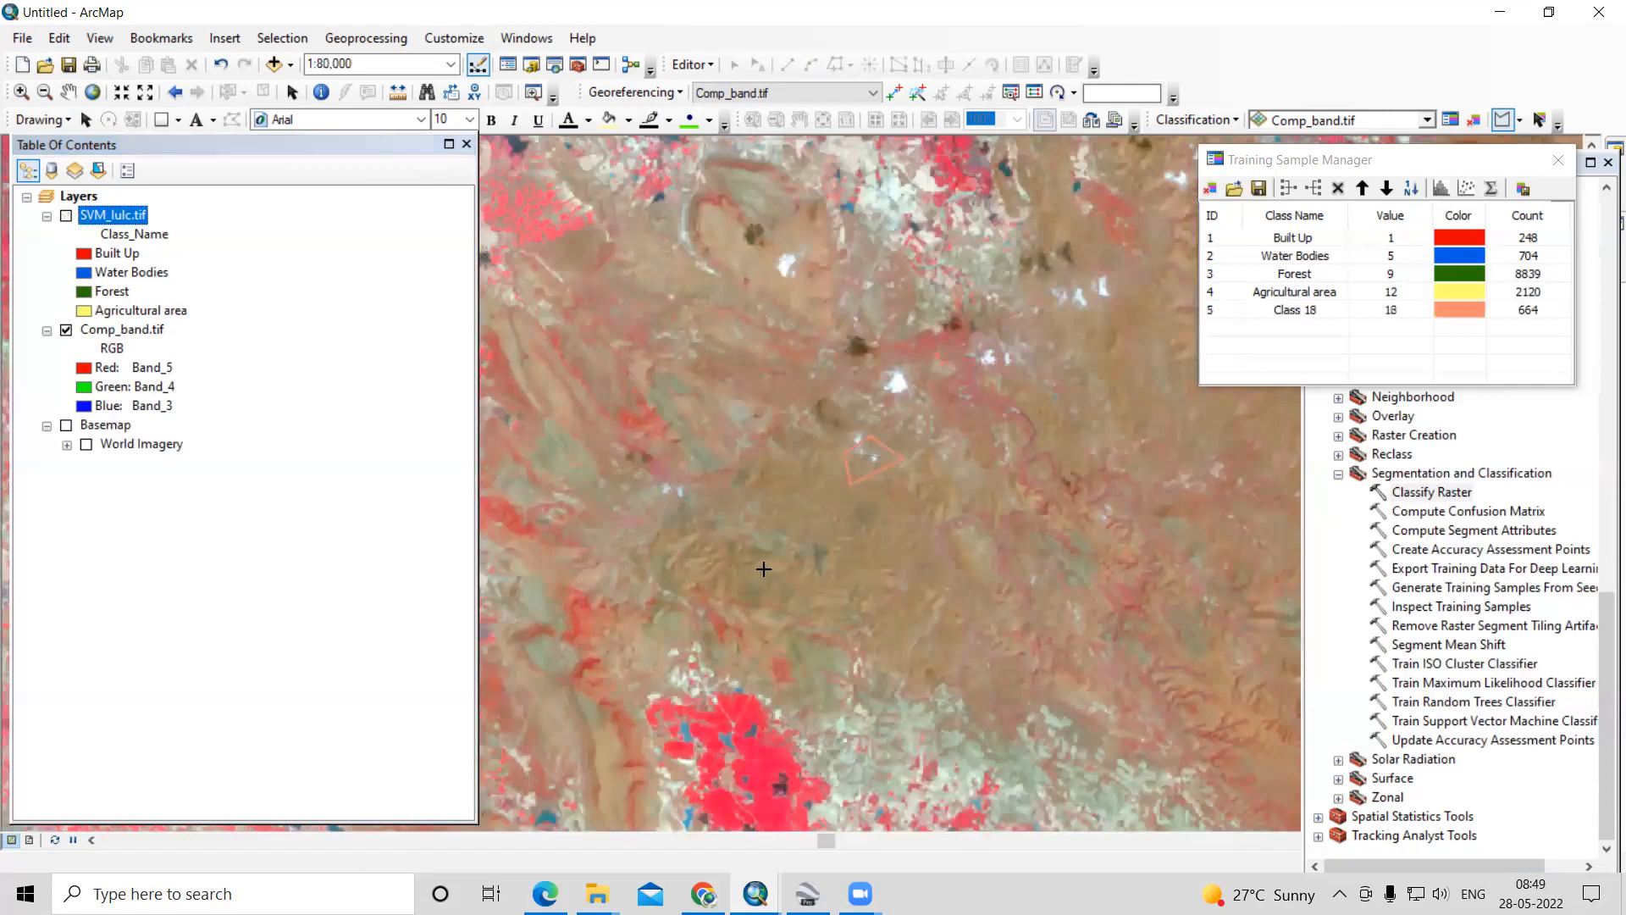
left_click(808, 608)
left_click(856, 563)
double_click(870, 604)
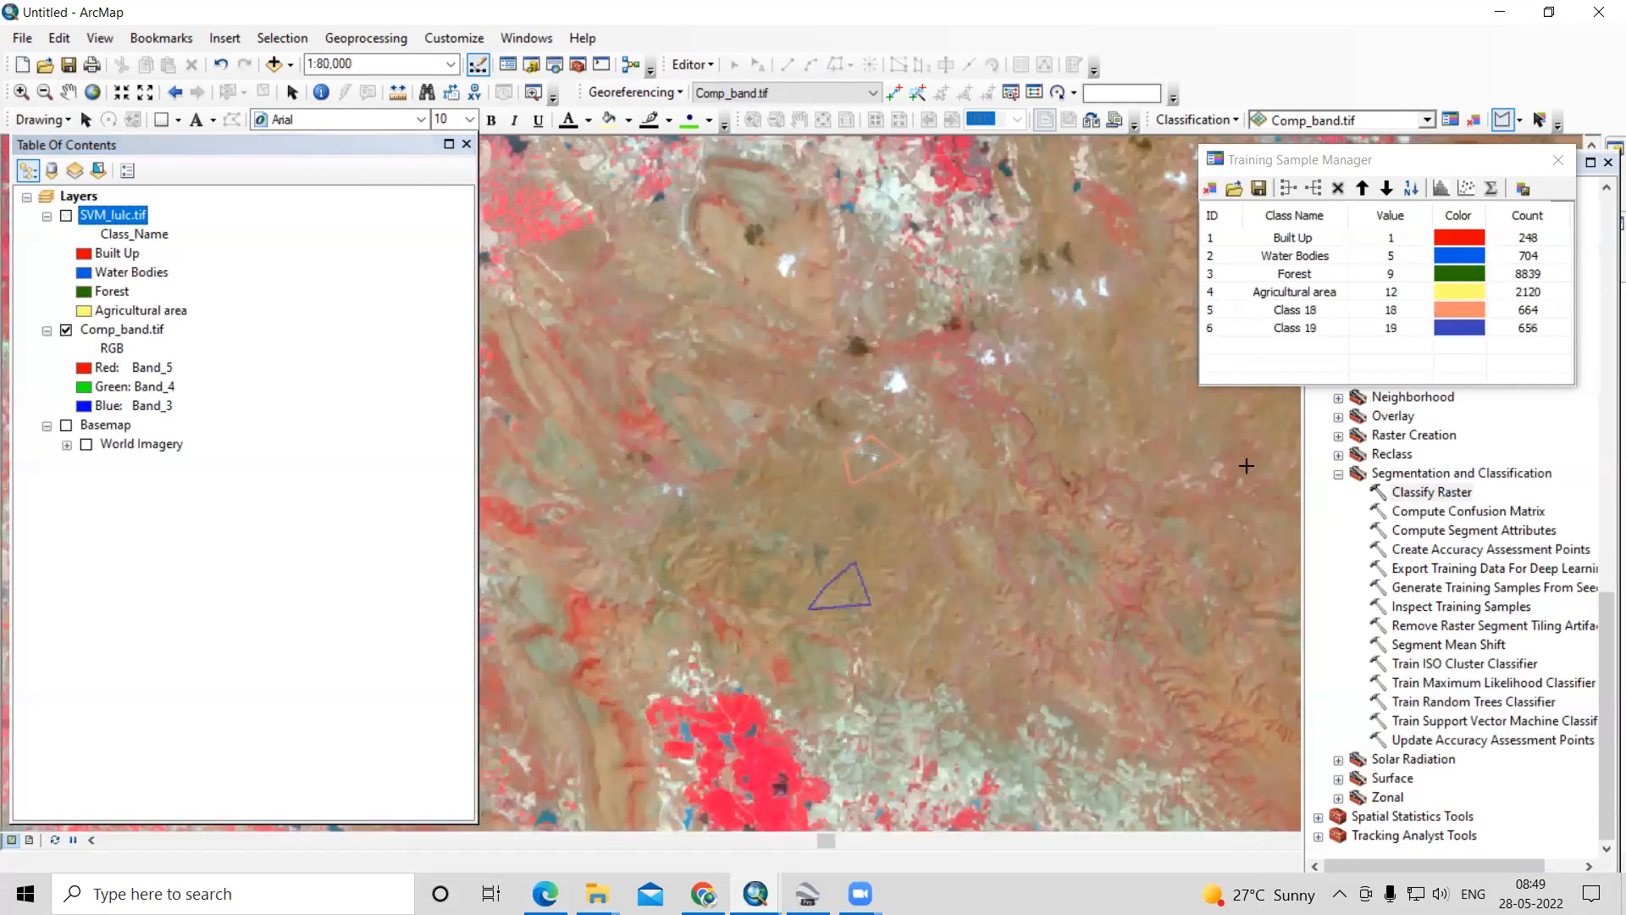
- Merge the two new training samples, Class 18 and Class 19, into the Forest class
left_click(1213, 312)
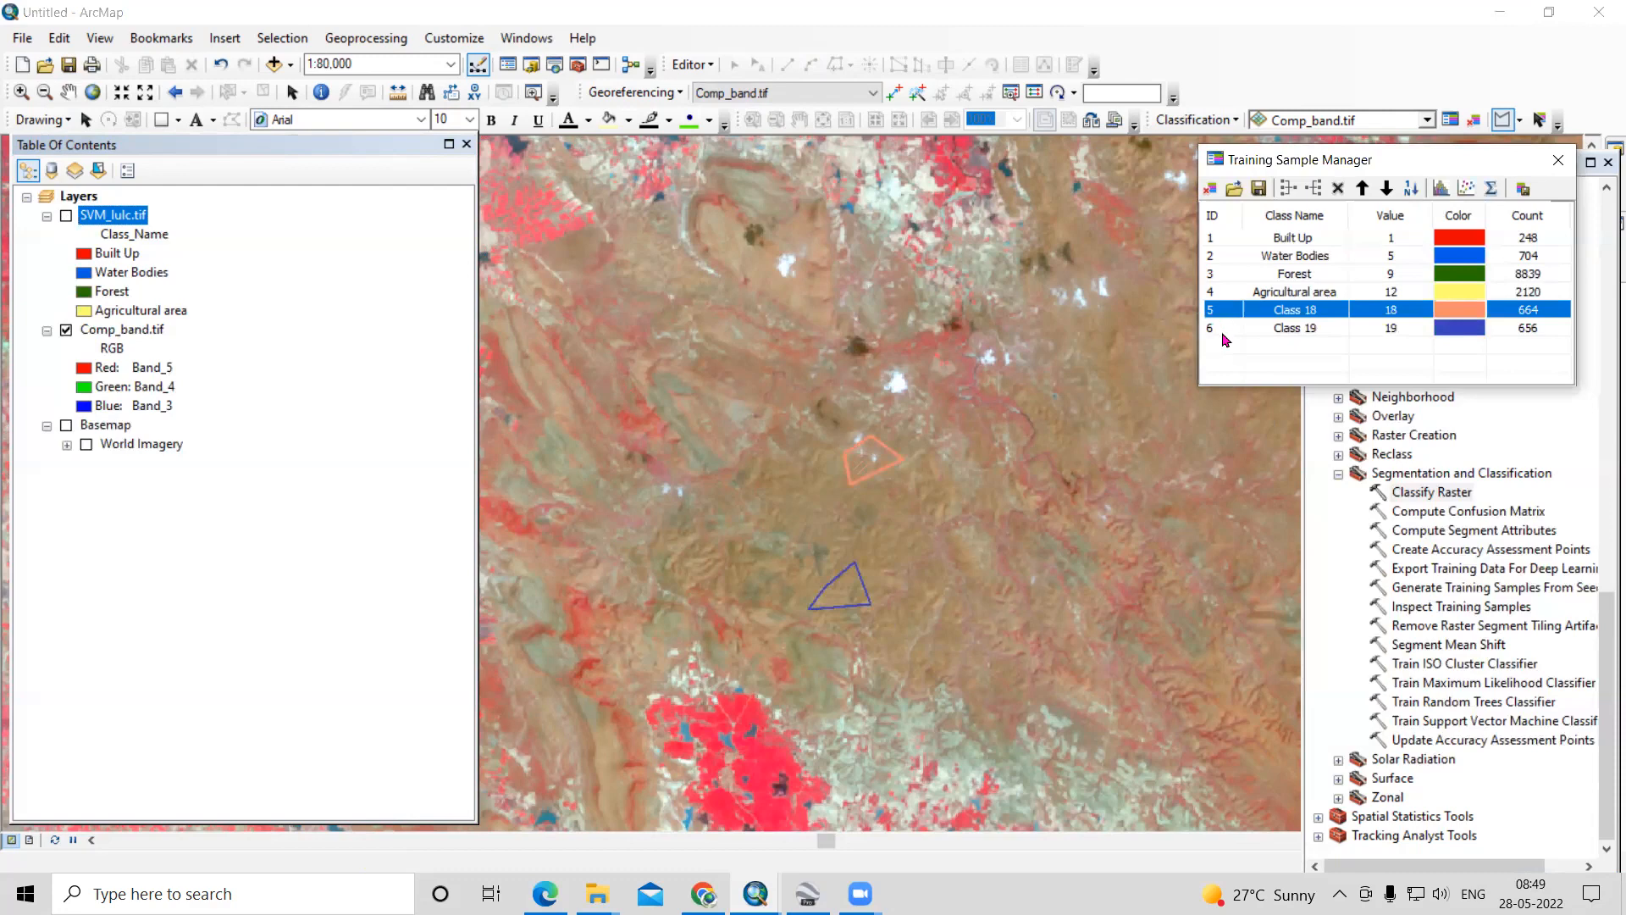
left_click(1224, 330, "shift")
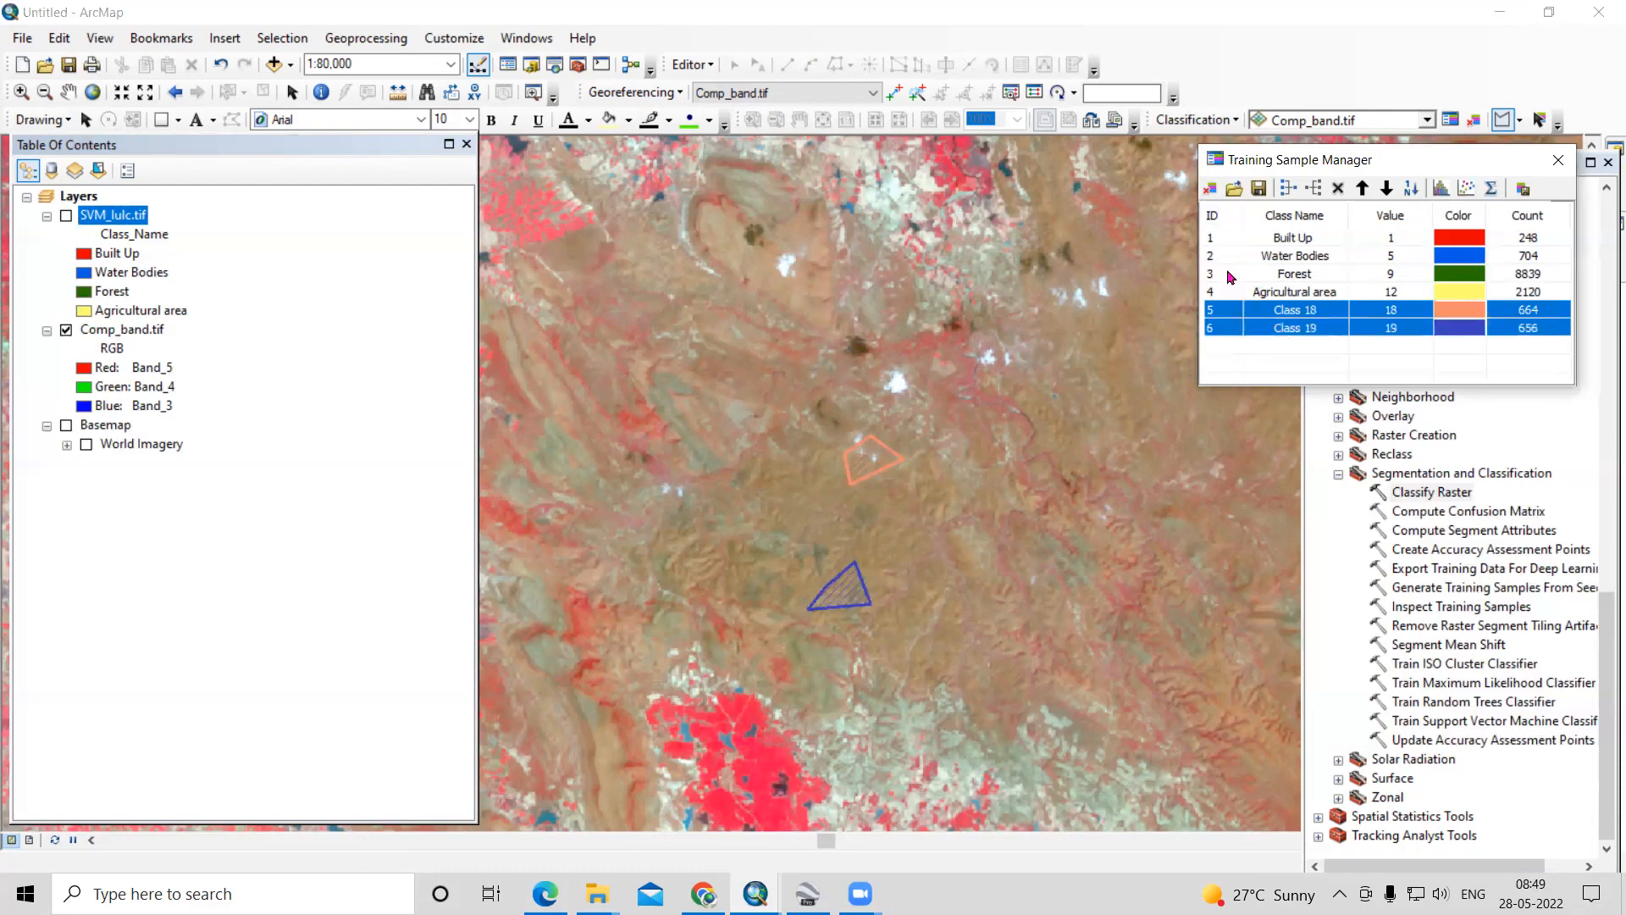
left_click(1228, 274, "ctrl")
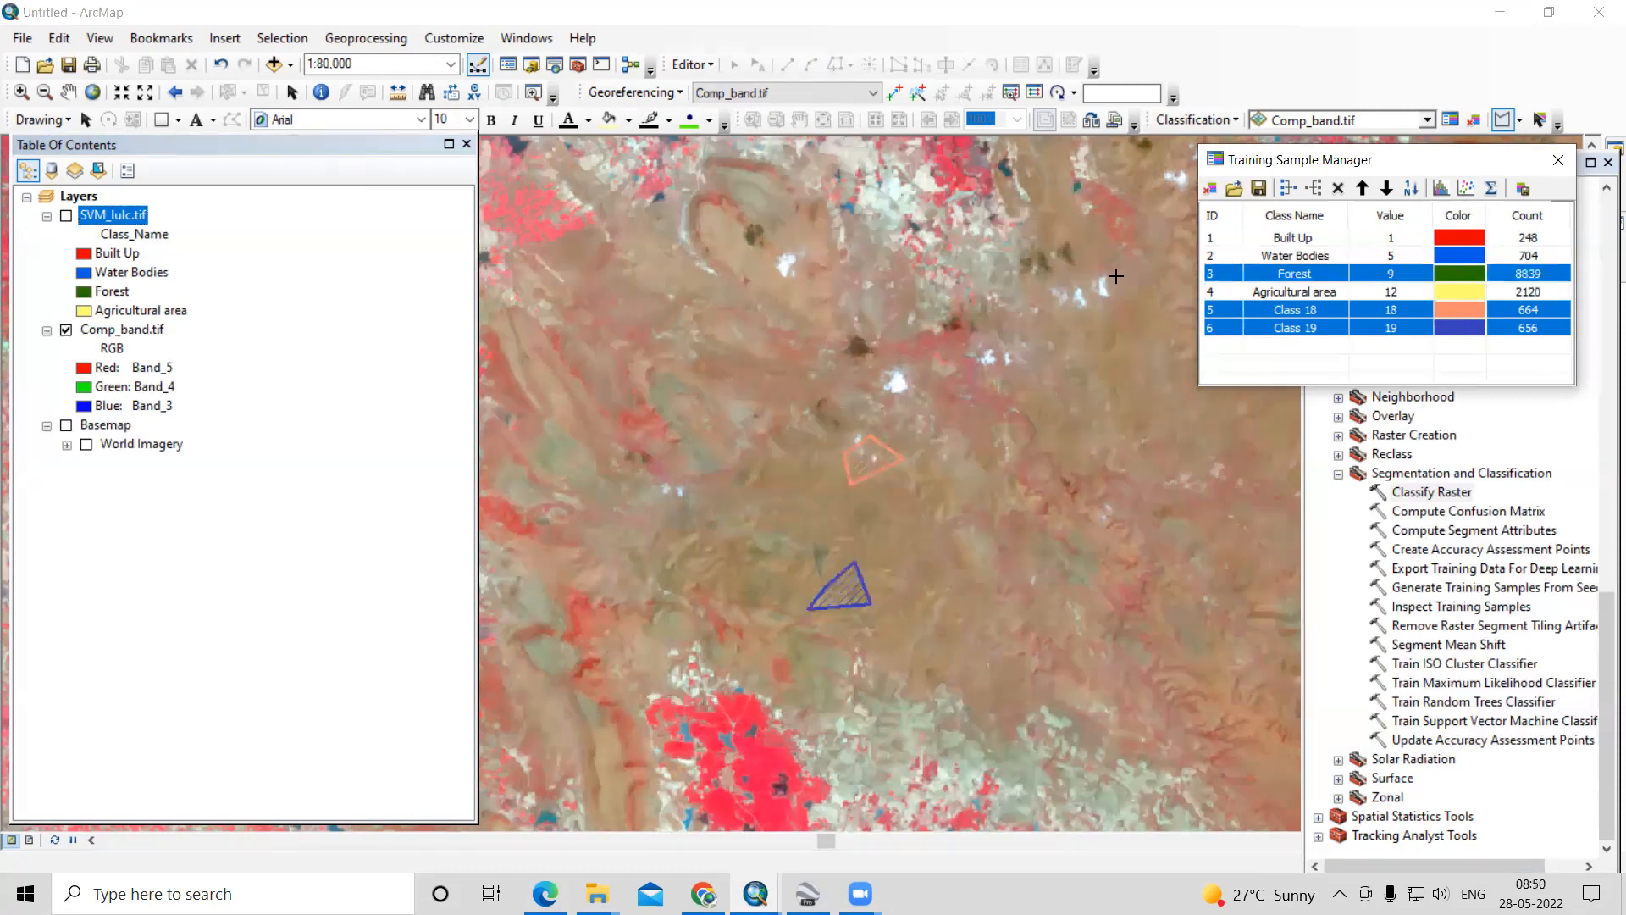
left_click(1288, 188)
left_click(1305, 355)
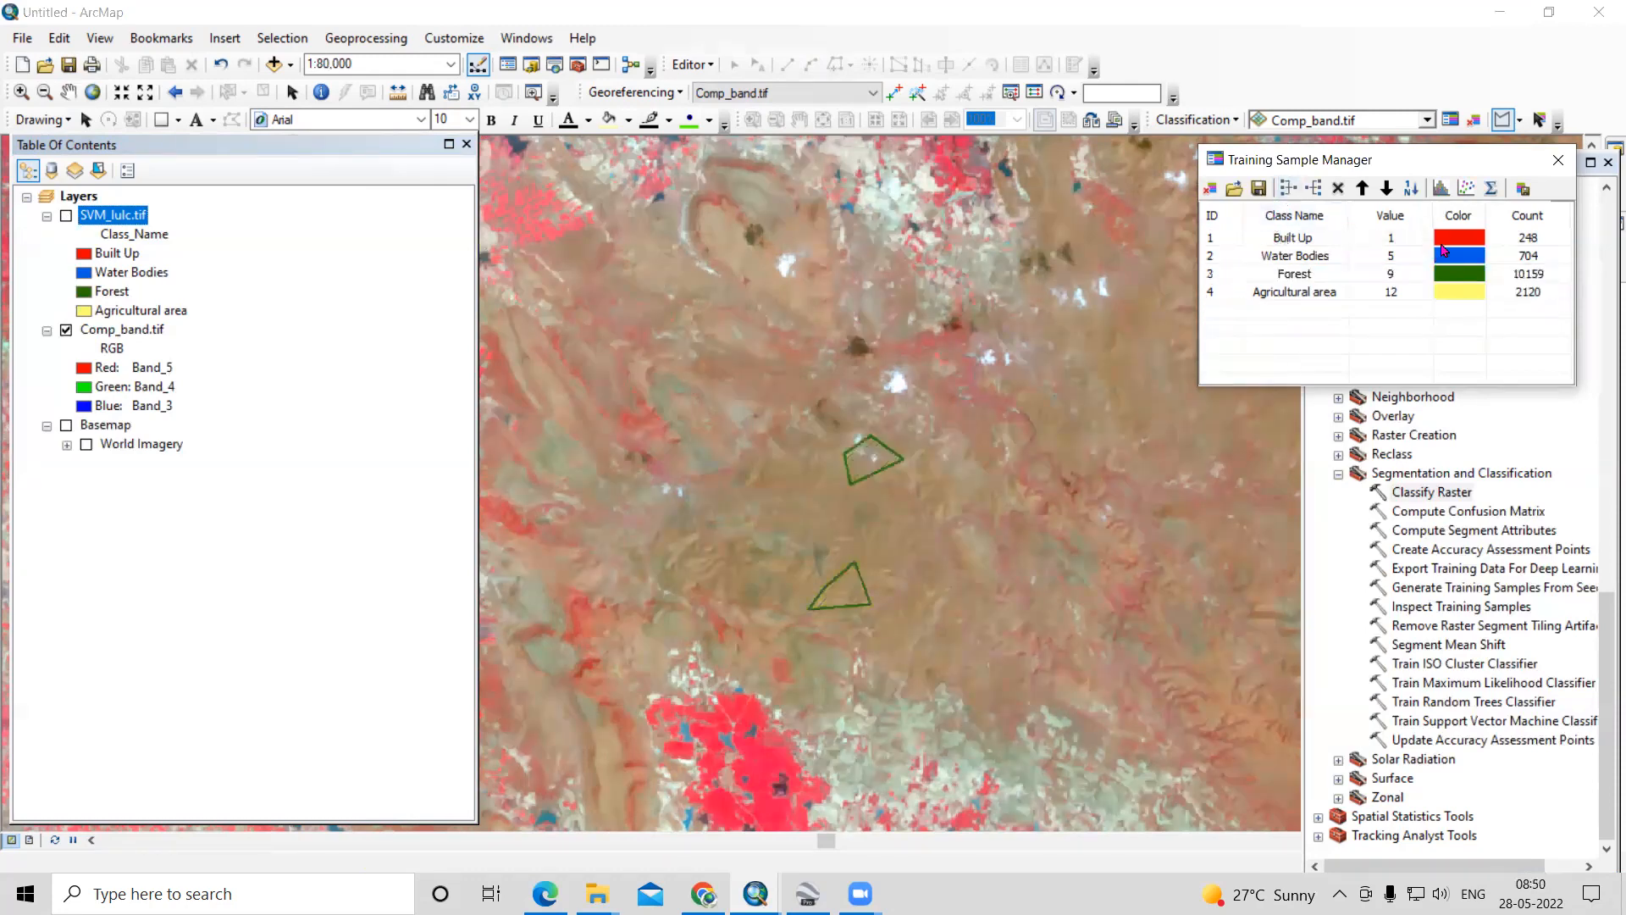
left_click(1260, 192)
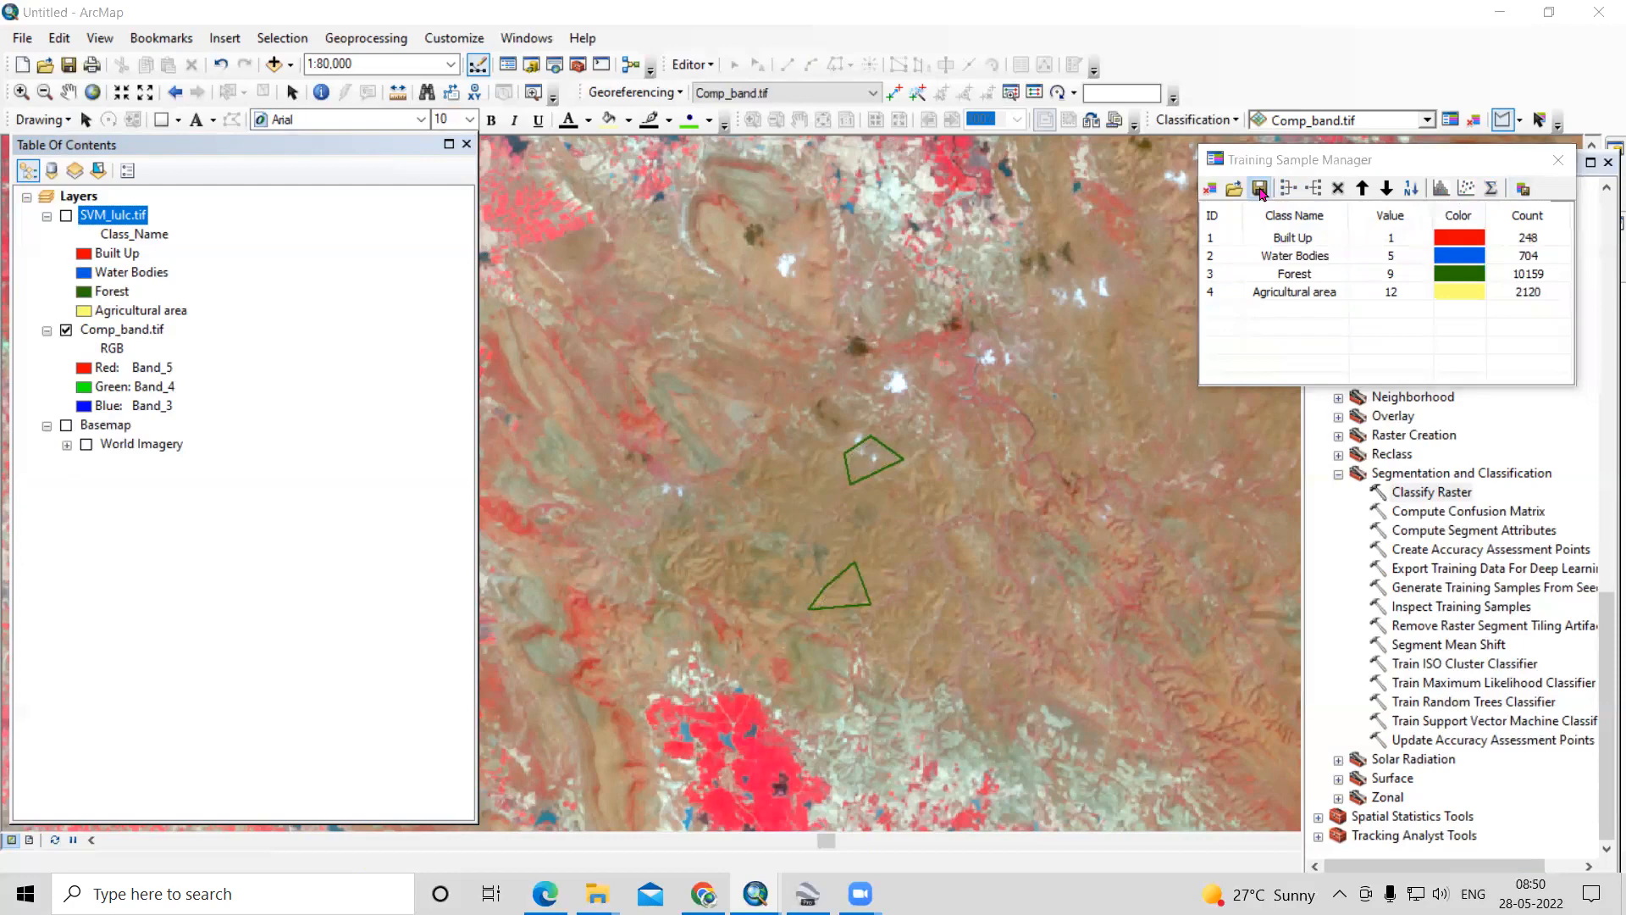
left_click_drag(1253, 117, 977, 161)
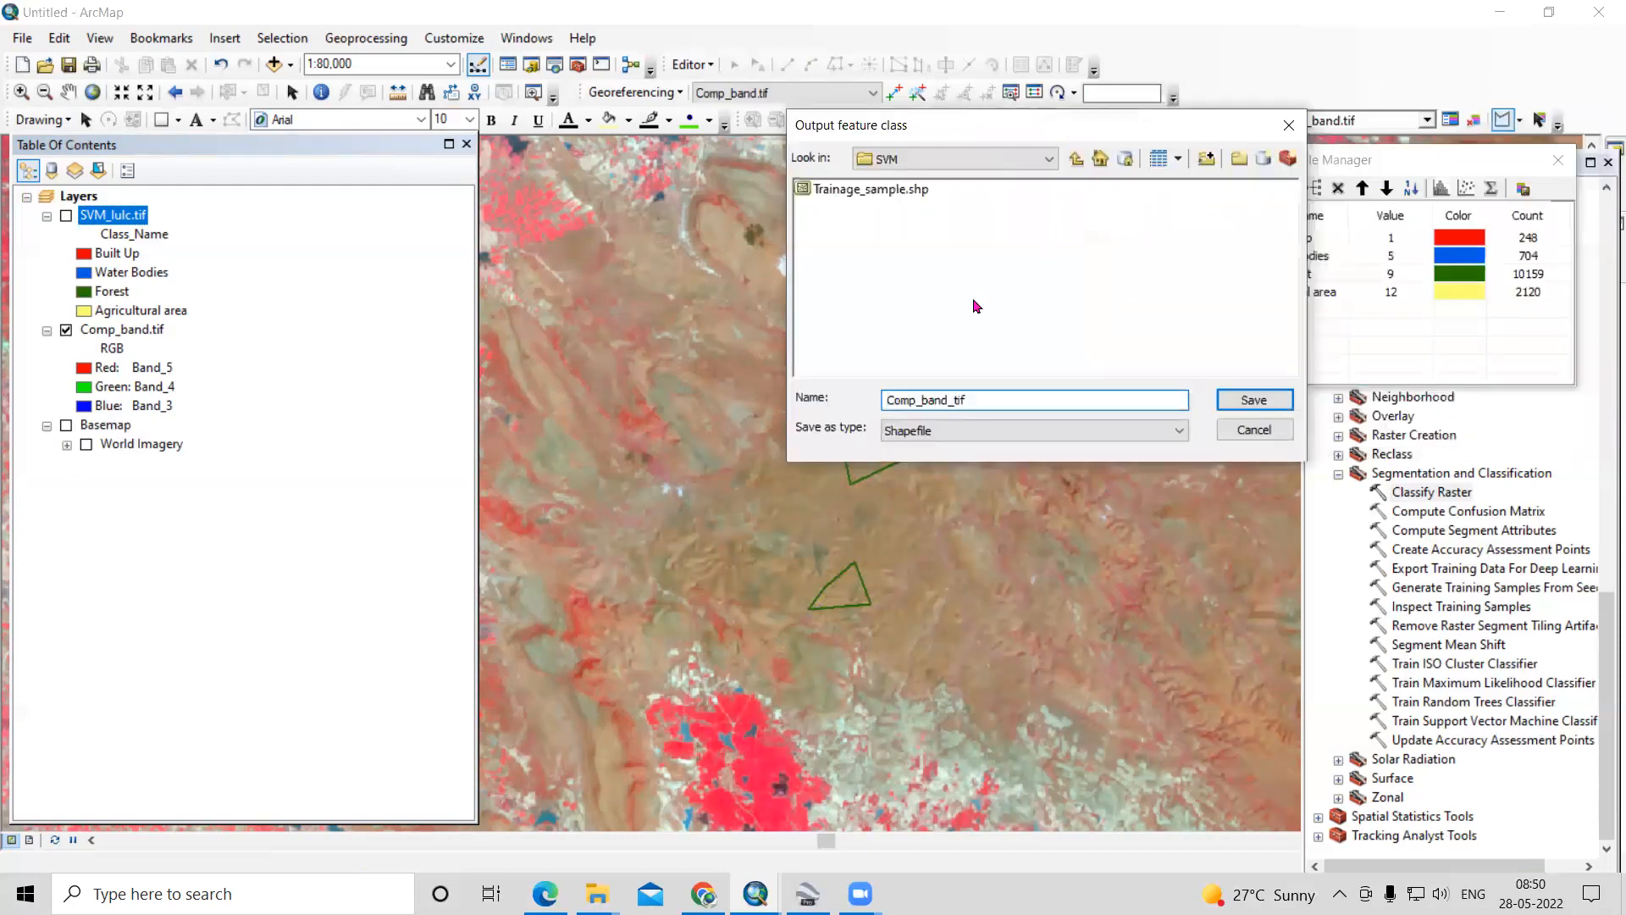
left_click(1259, 430)
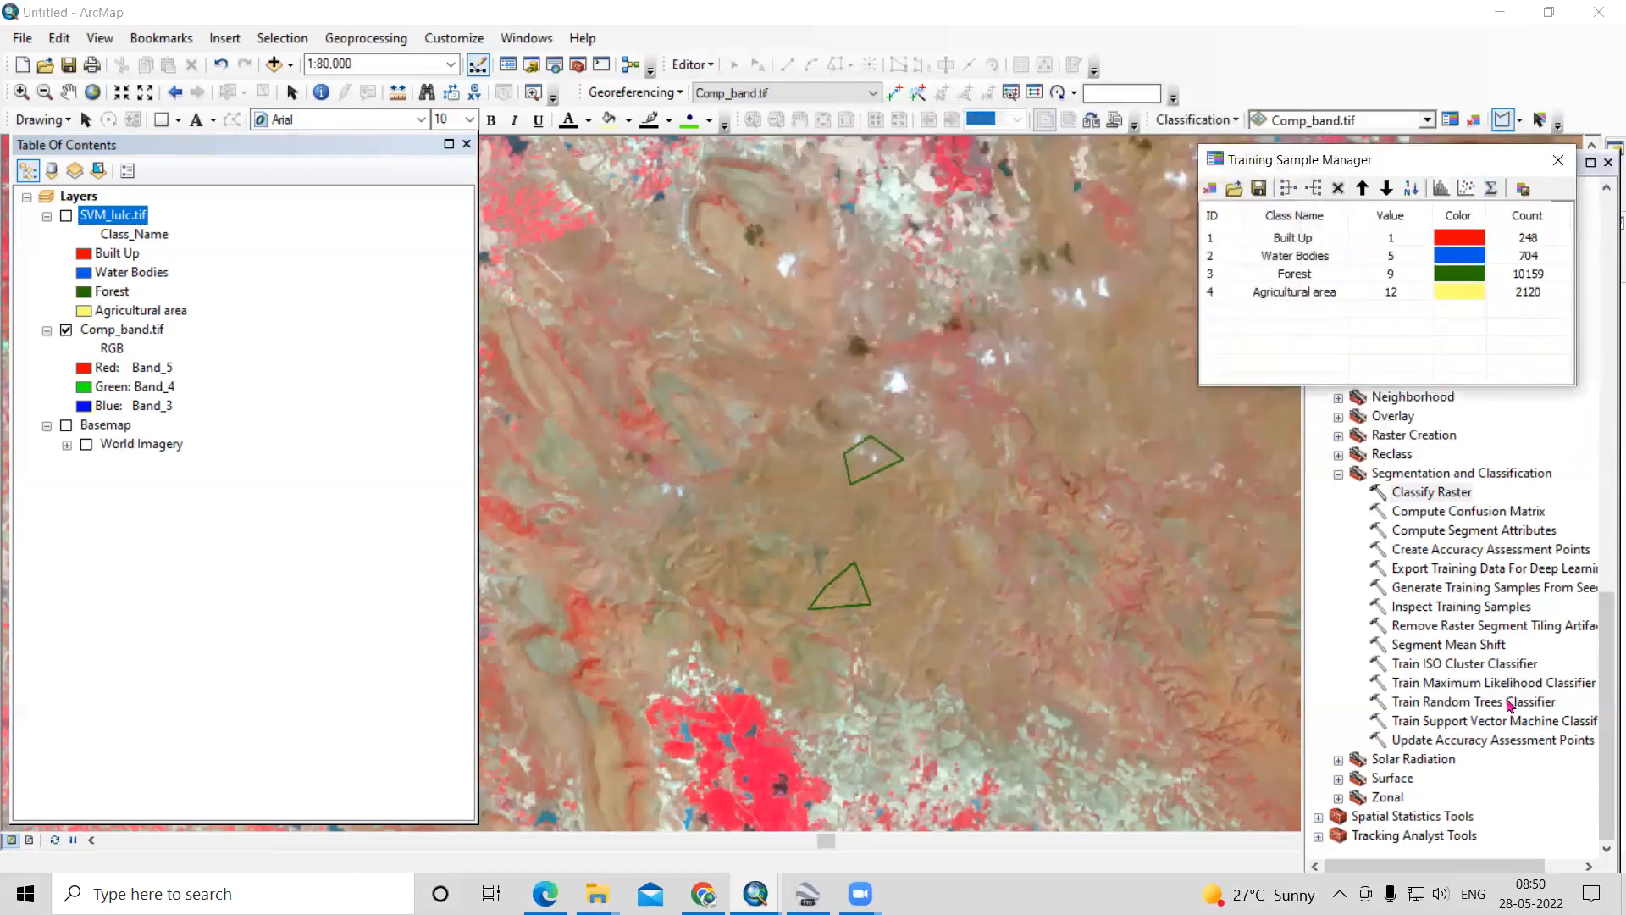
- Compare SVM_lulc.tif with Comp_band.tif around the two new forest samples and bring the Training Sample Manager back into view
left_click(1453, 724)
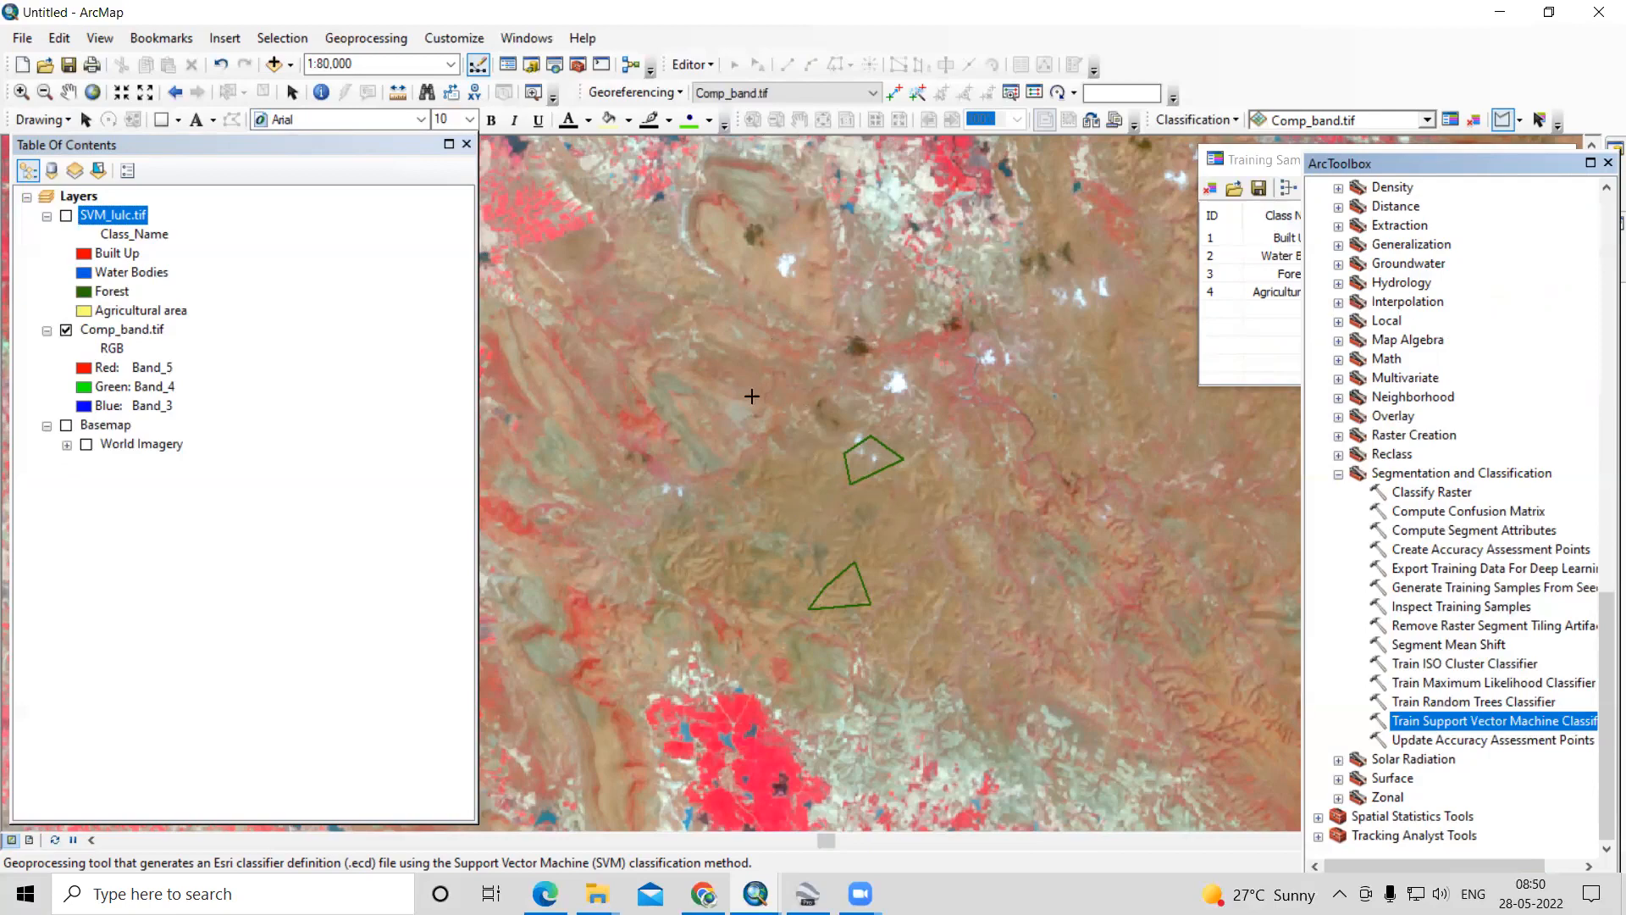
left_click(65, 218)
left_click(65, 217)
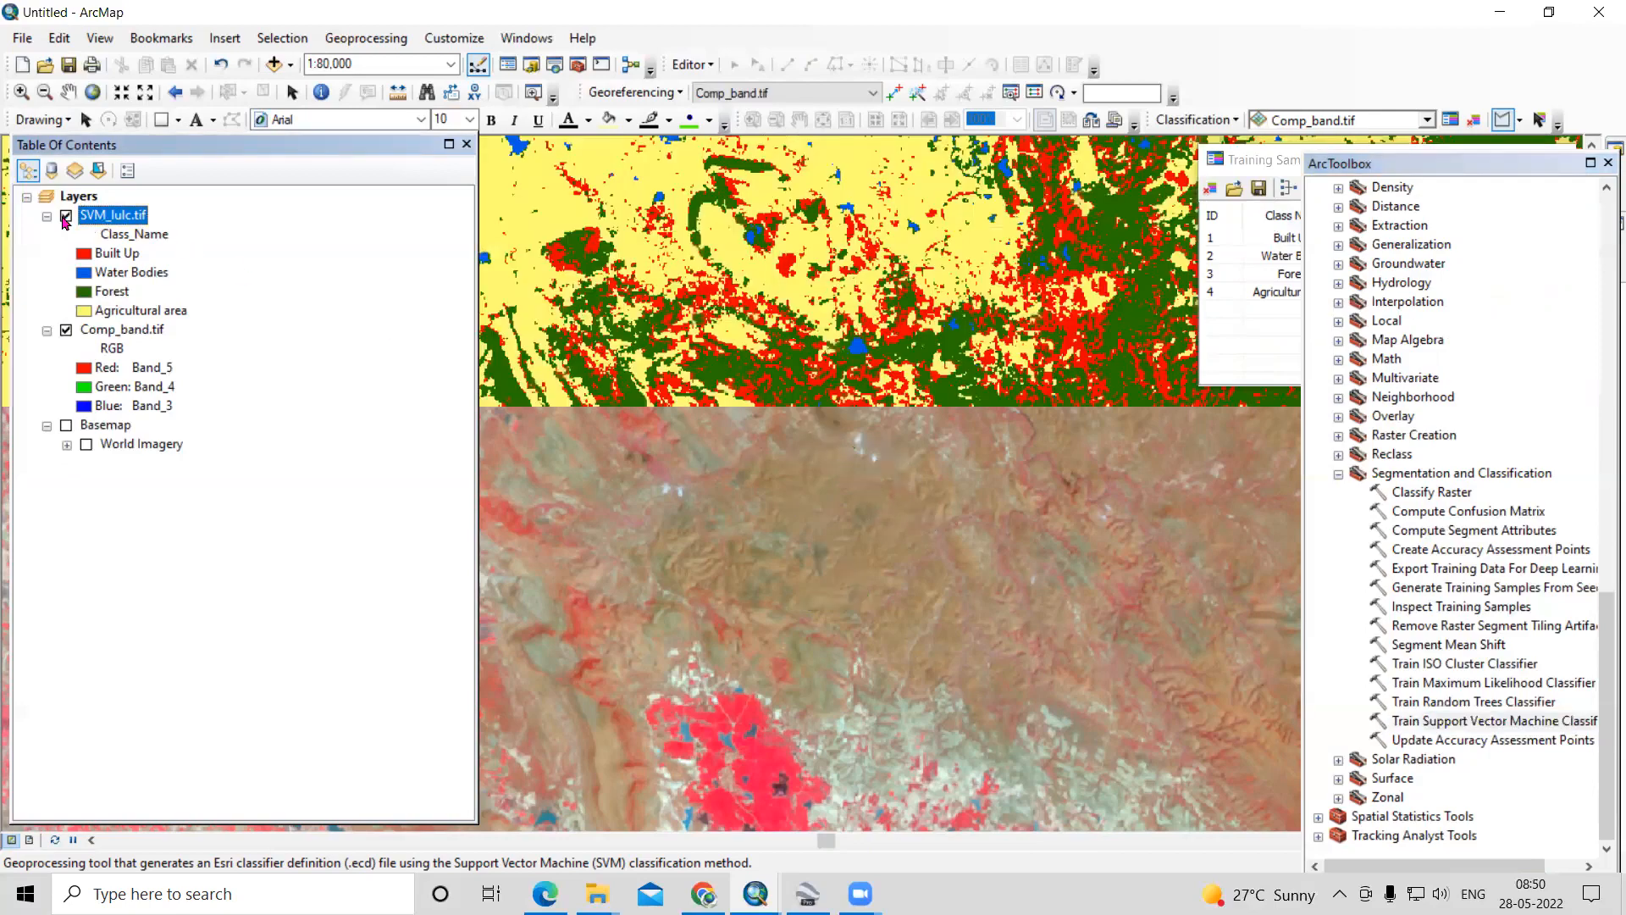
left_click(65, 217)
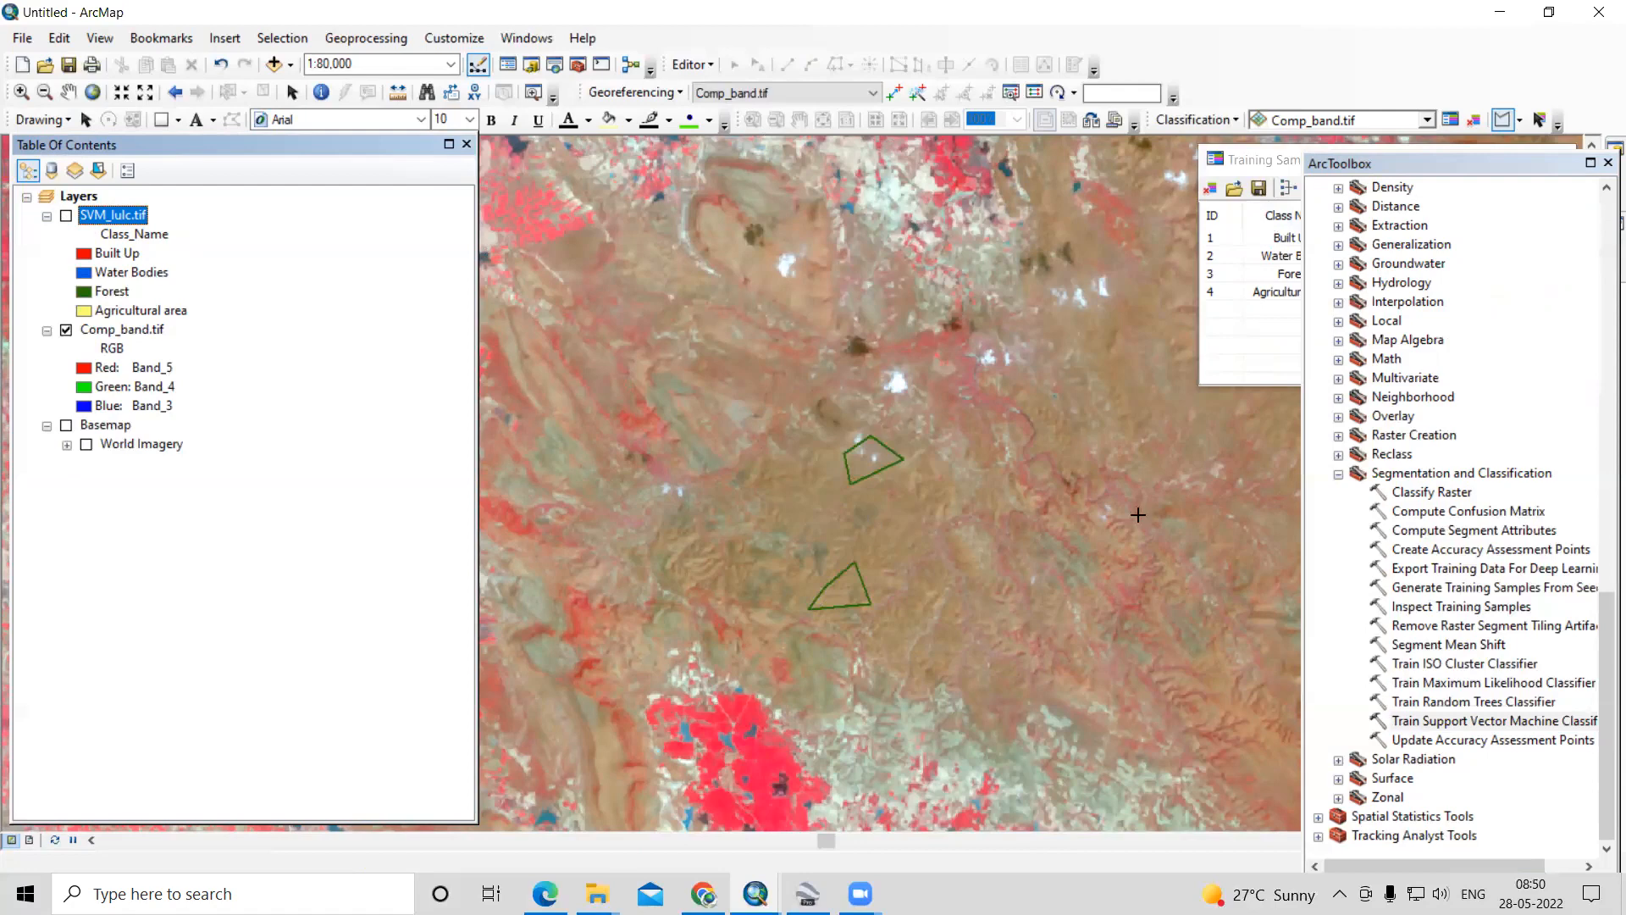
left_click(1252, 159)
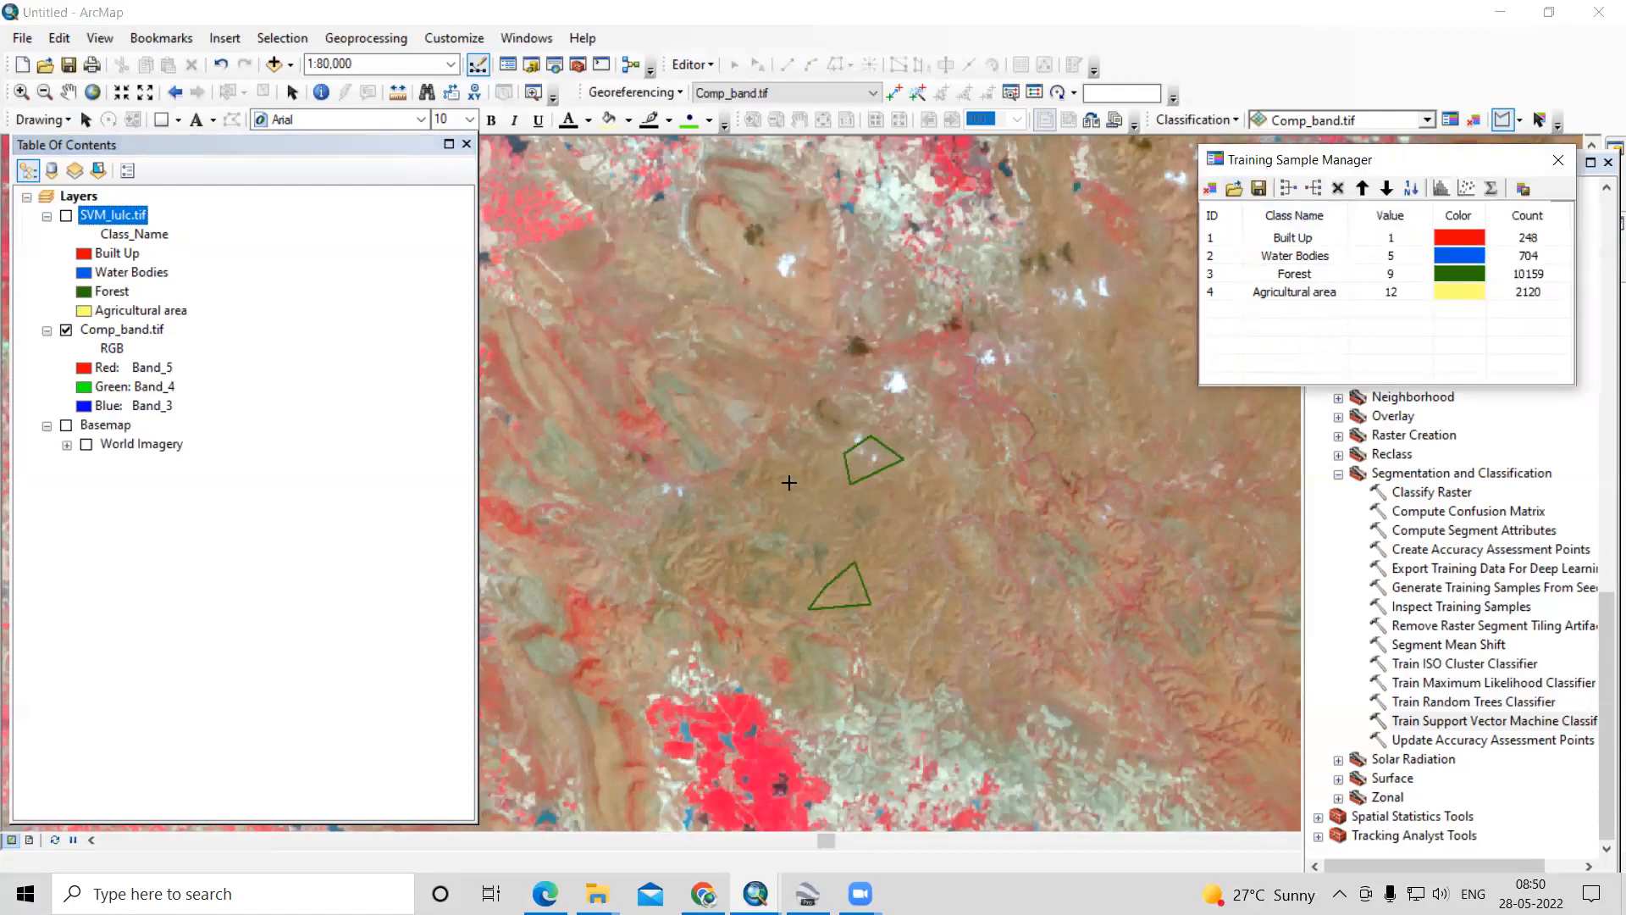
- Show SVM_lulc.tif and examine the mixed Built Up and Forest pixels across the wider northeastern part of the scene
left_click(66, 215)
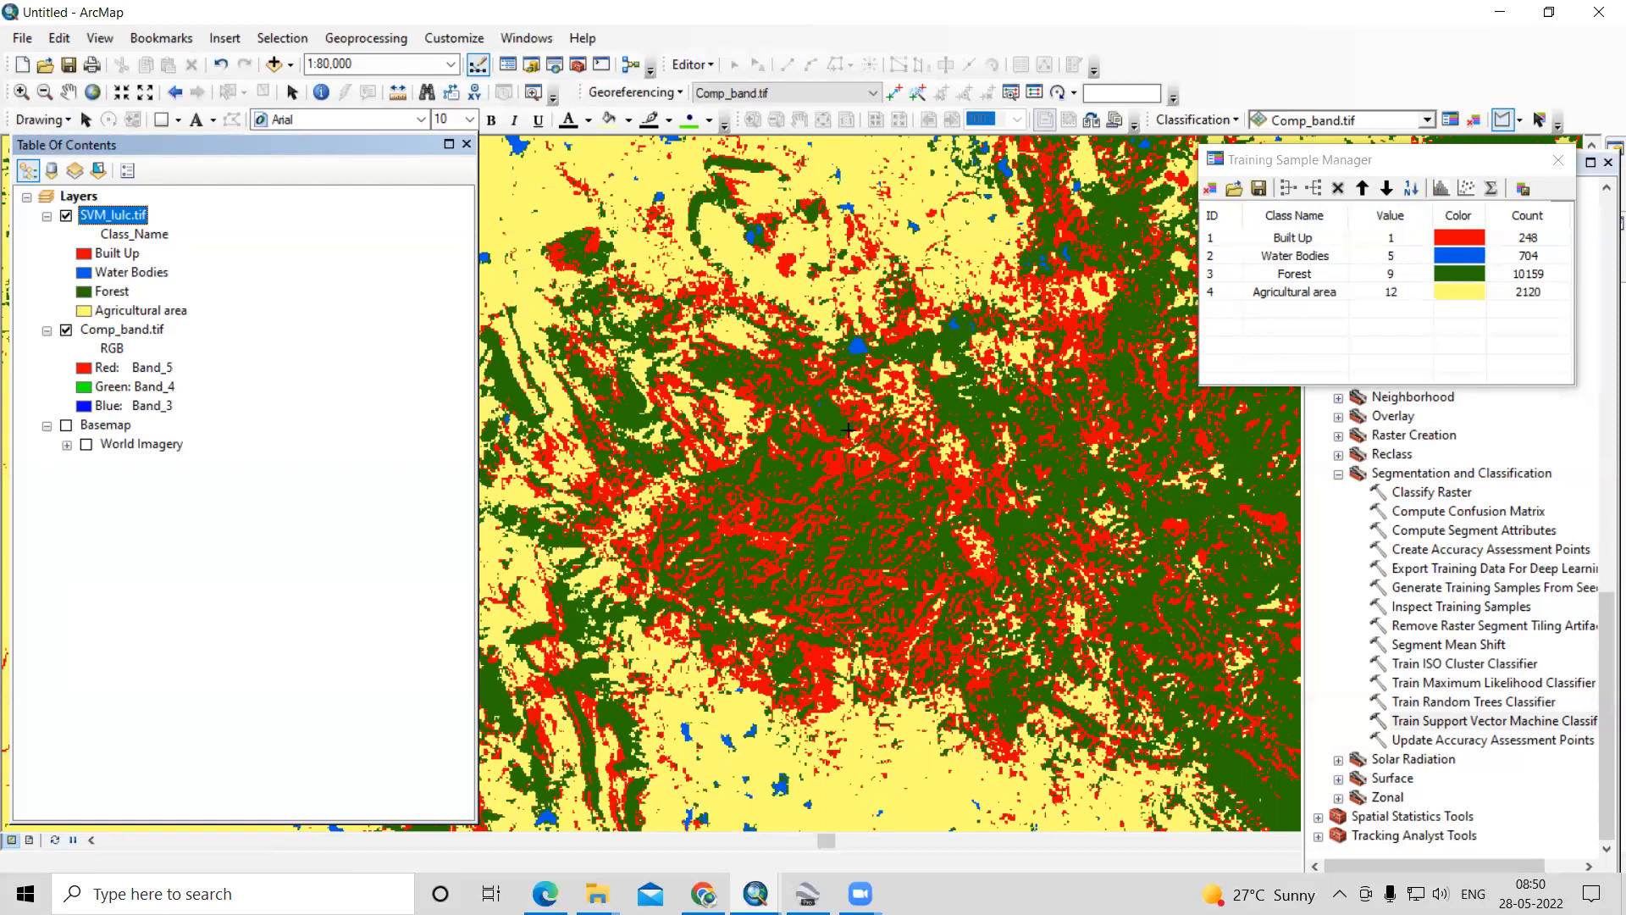
scroll(941, 479, "up", 1)
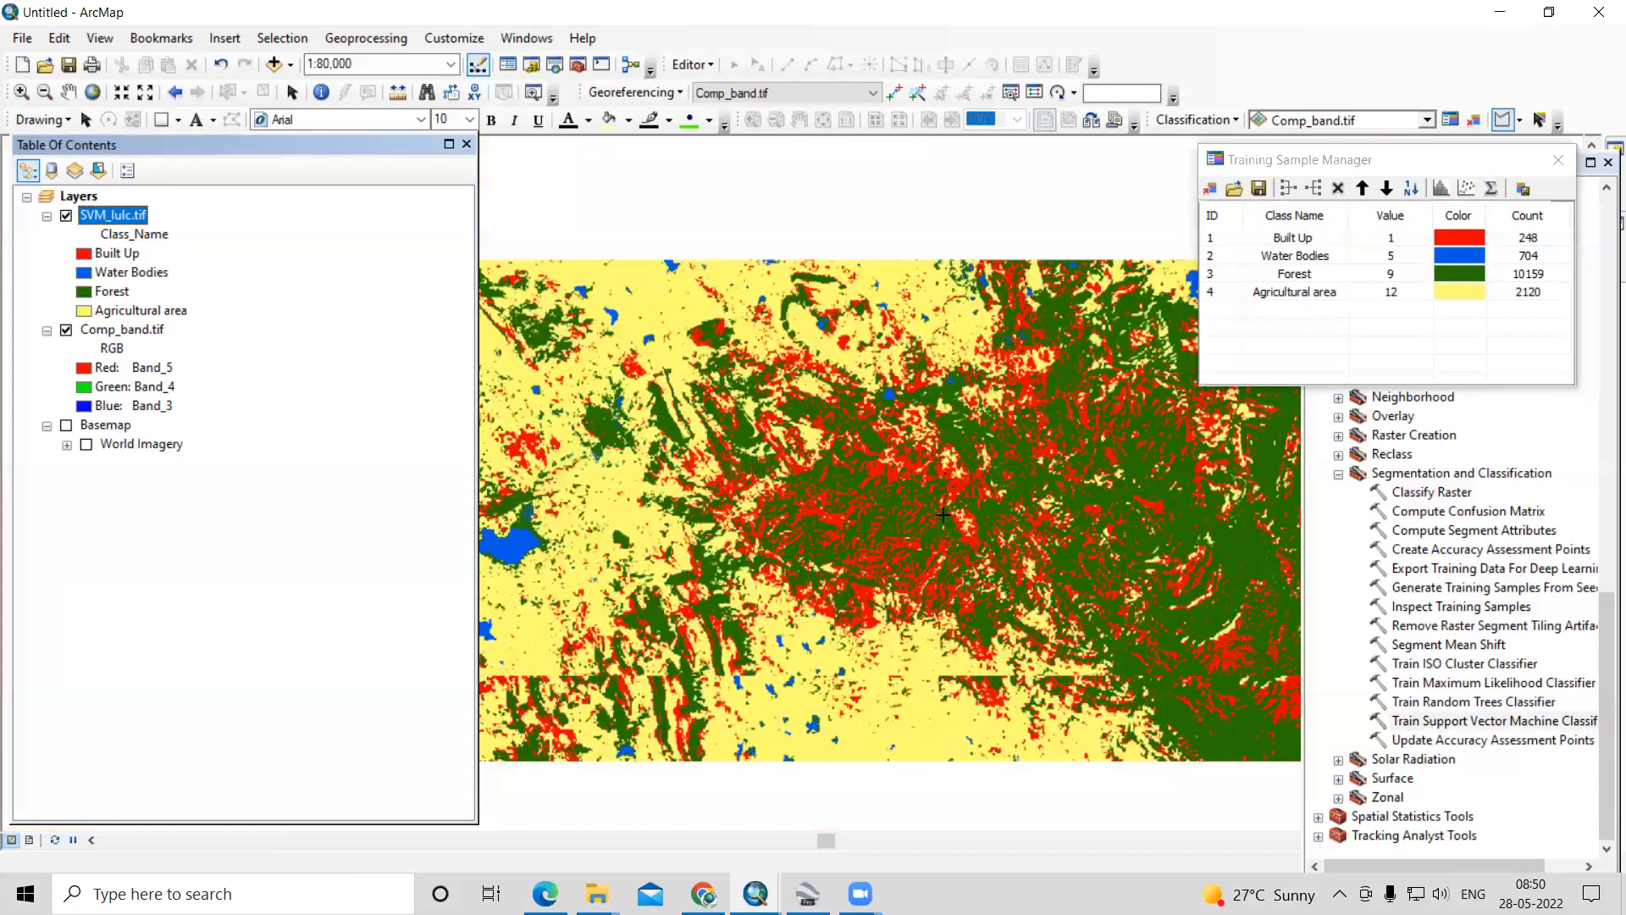
scroll(942, 514, "up", 3)
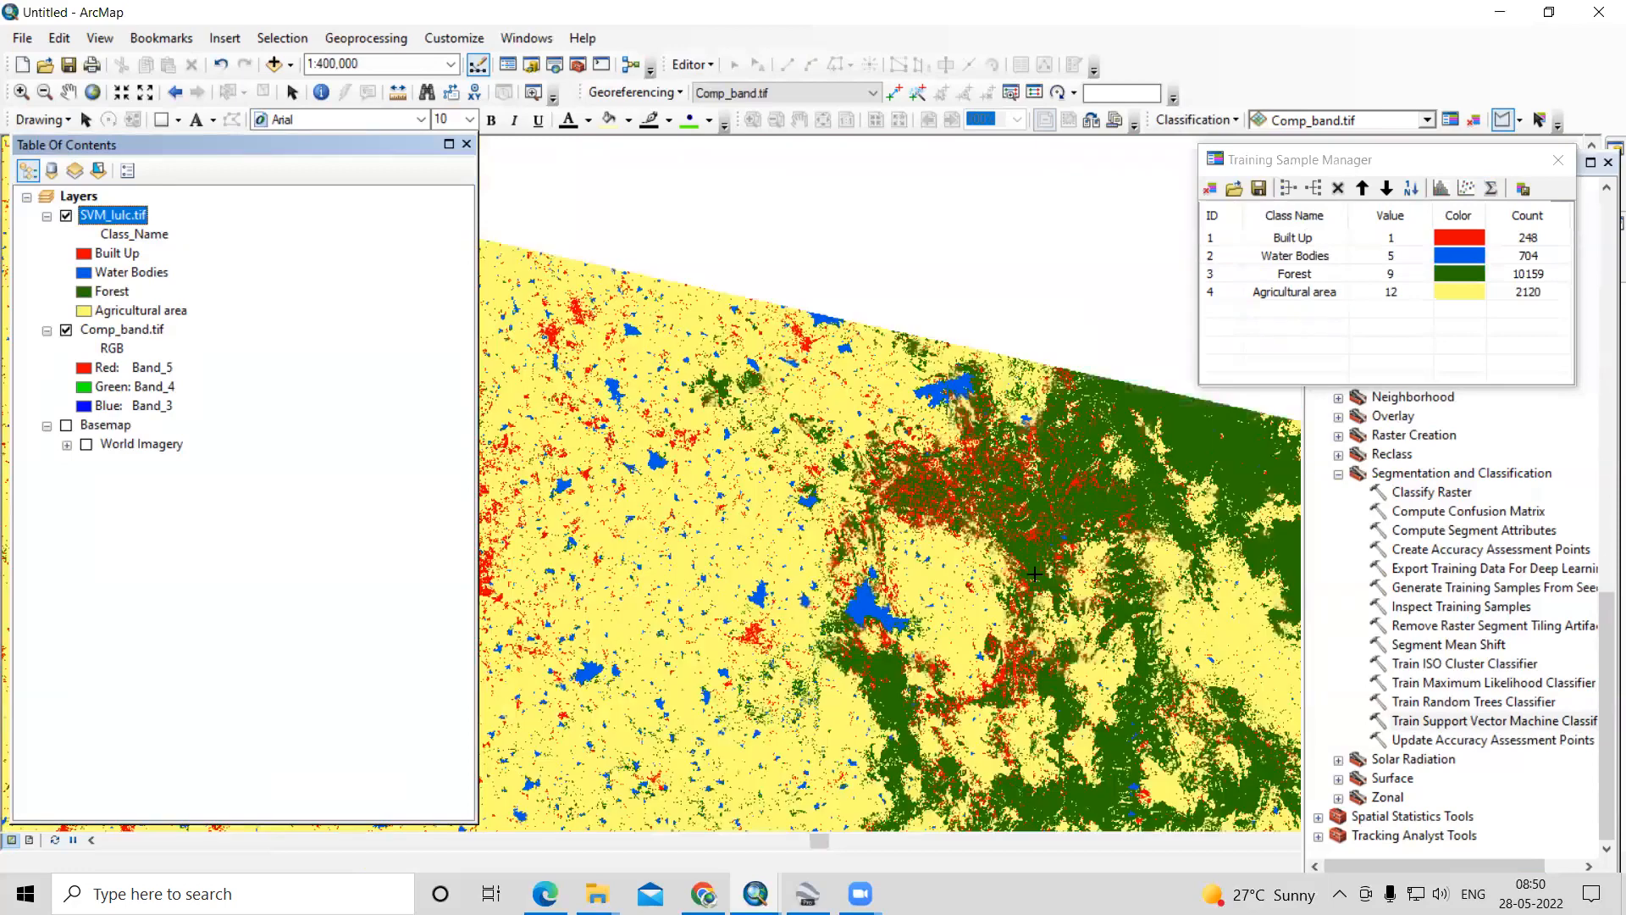
scroll(1101, 635, "up", 1)
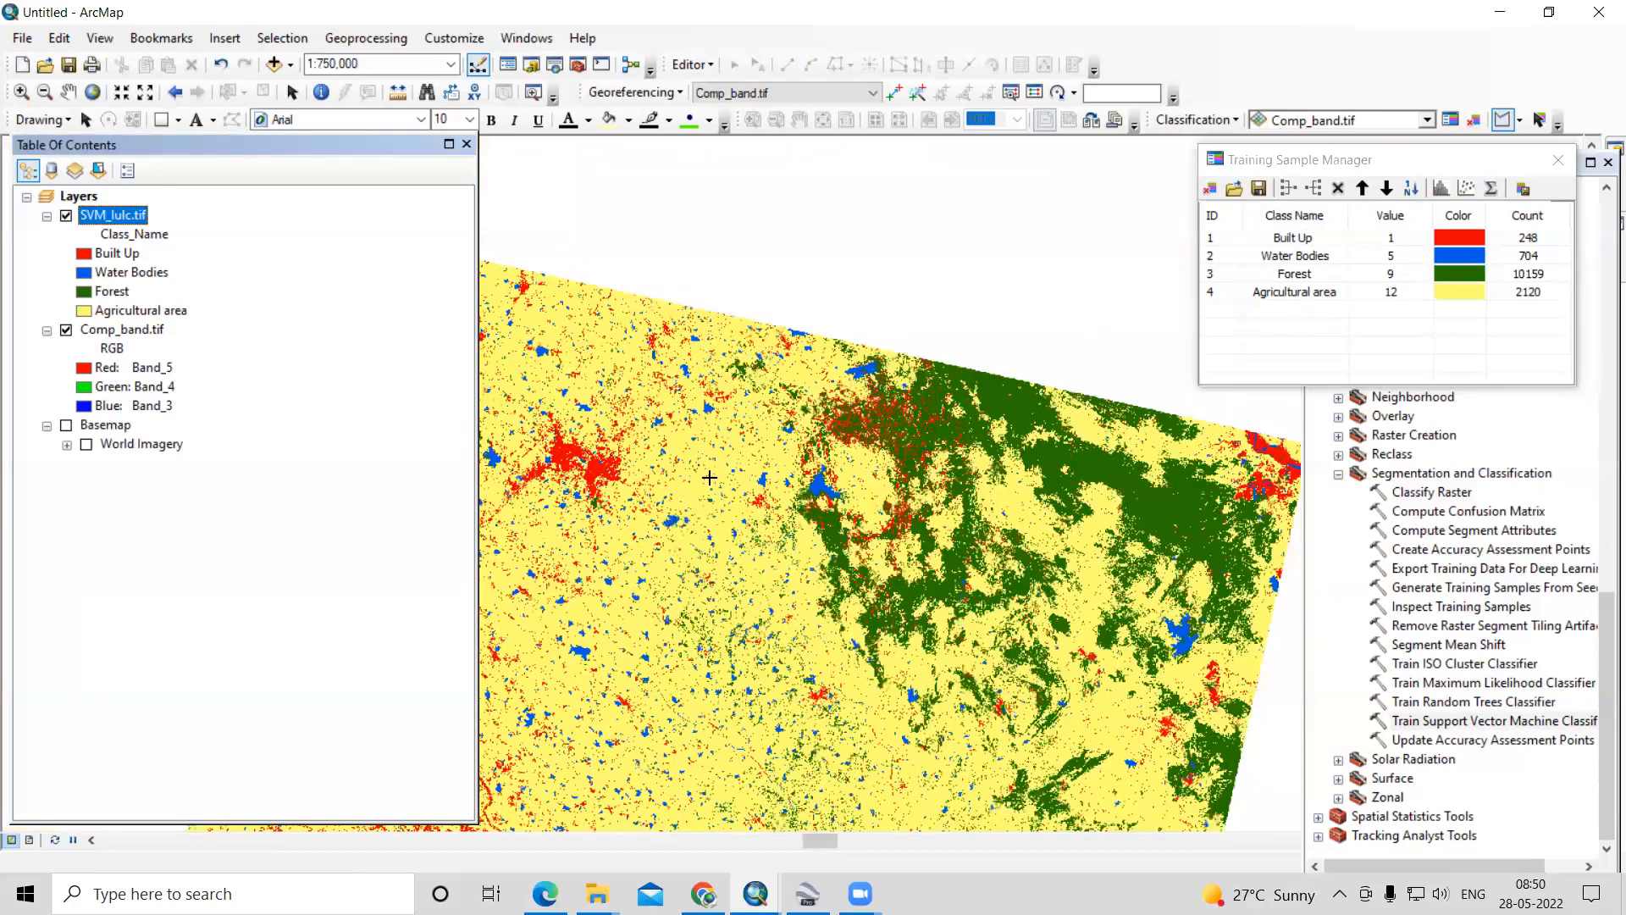
scroll(752, 648, "up", 1)
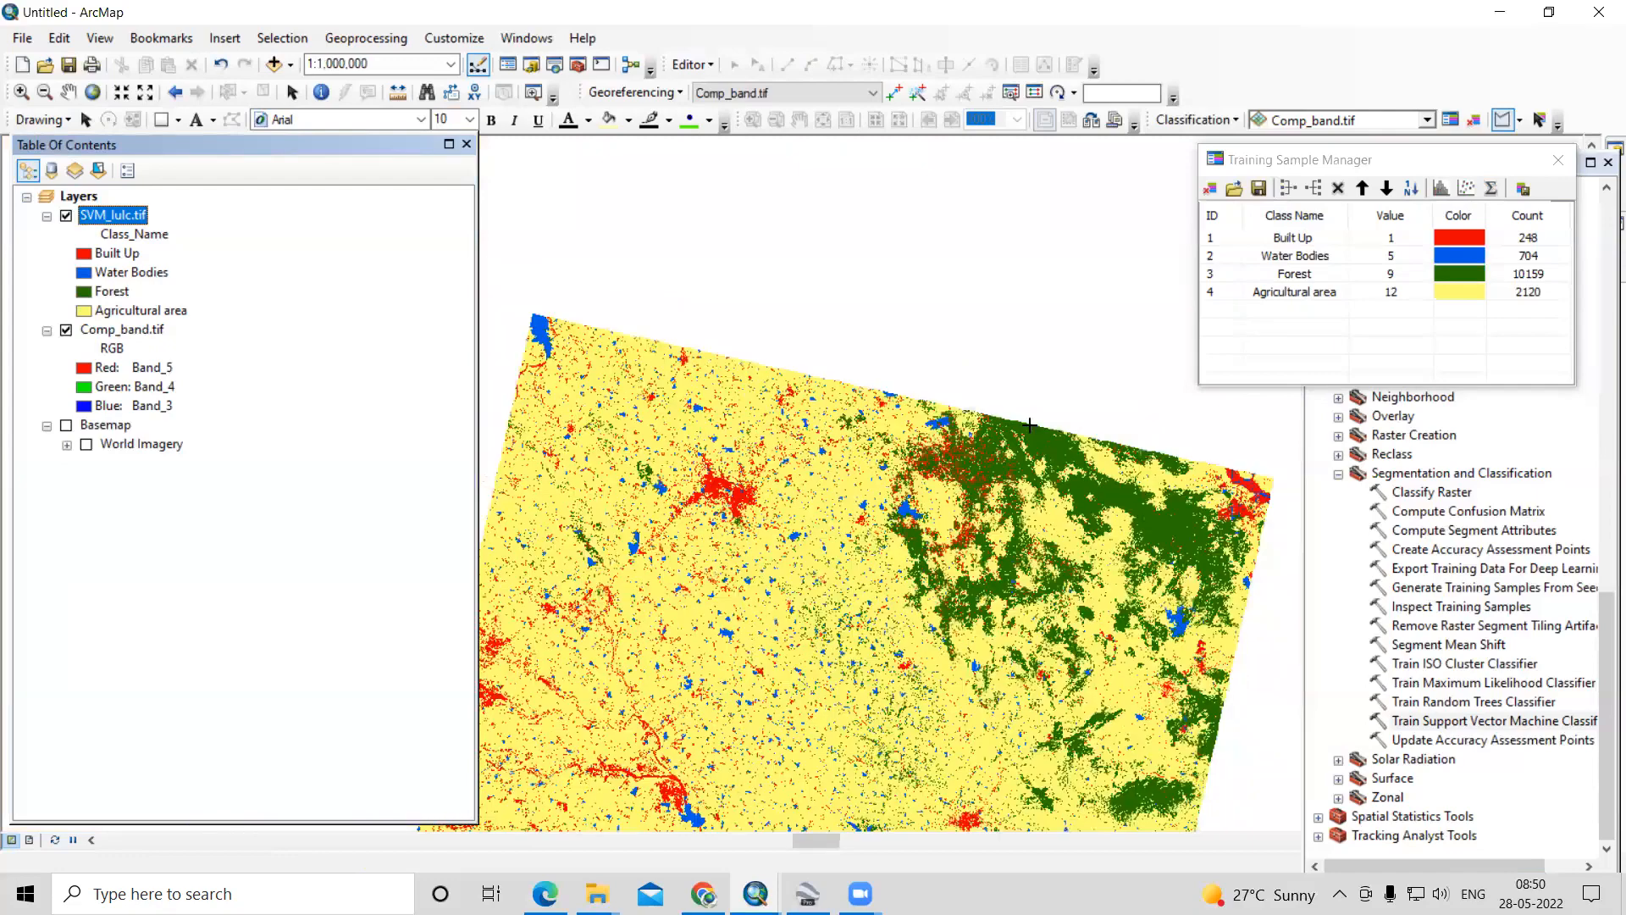
- Hide SVM_lulc.tif and Comp_band.tif and turn on the Basemap group over the northeastern hills around the forest samples
scroll(1091, 393, "down", 1)
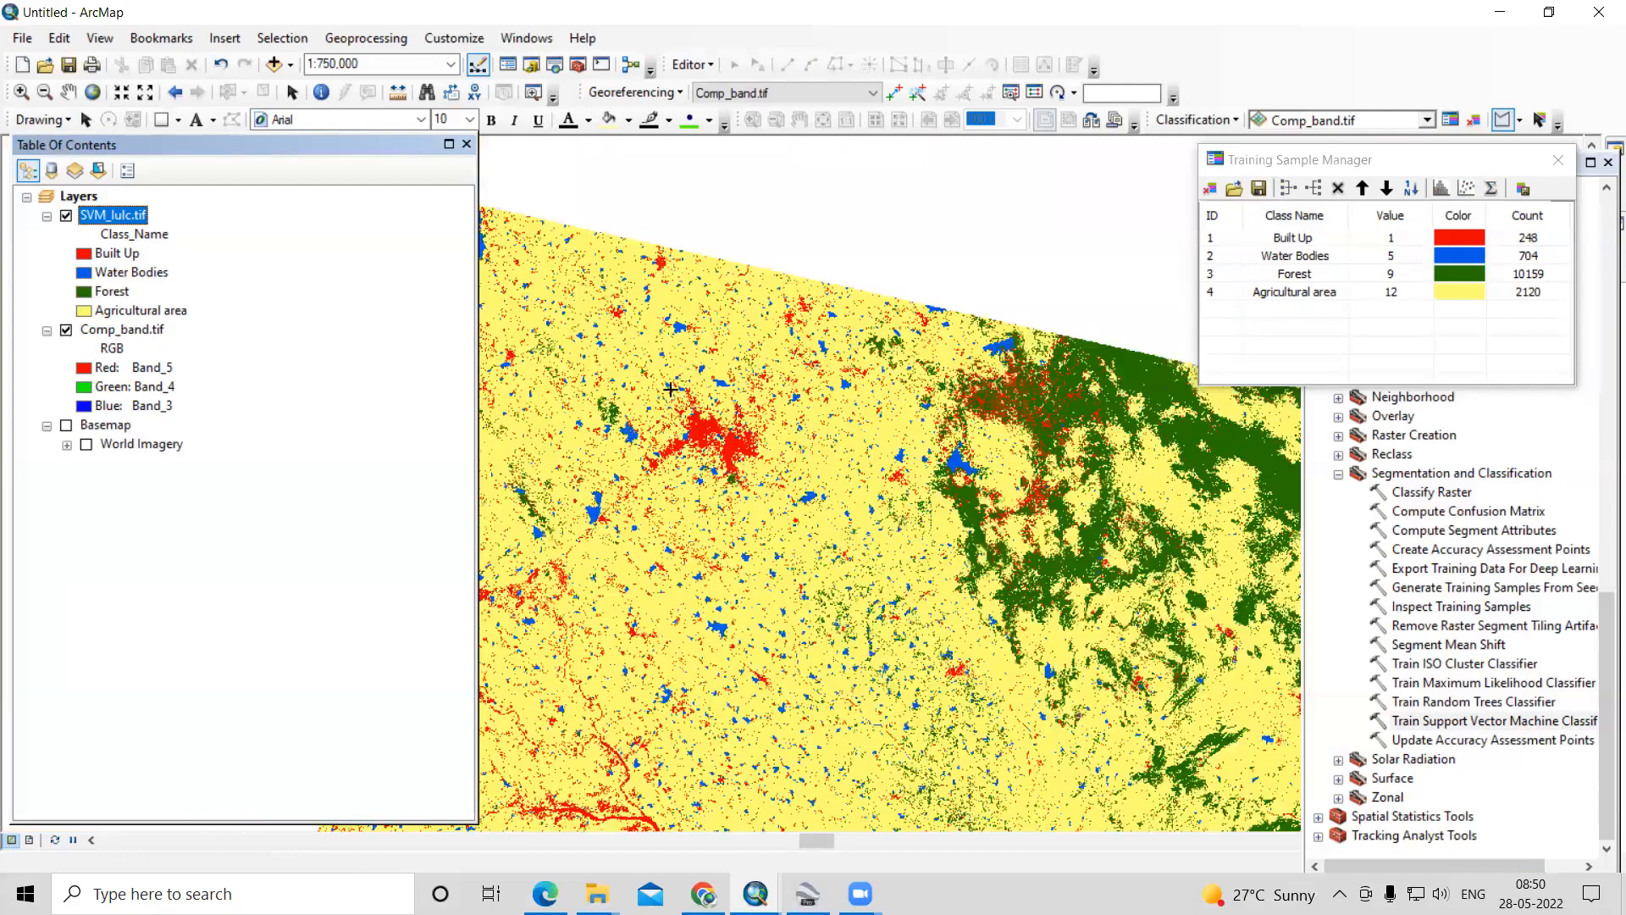
scroll(884, 461, "down", 5)
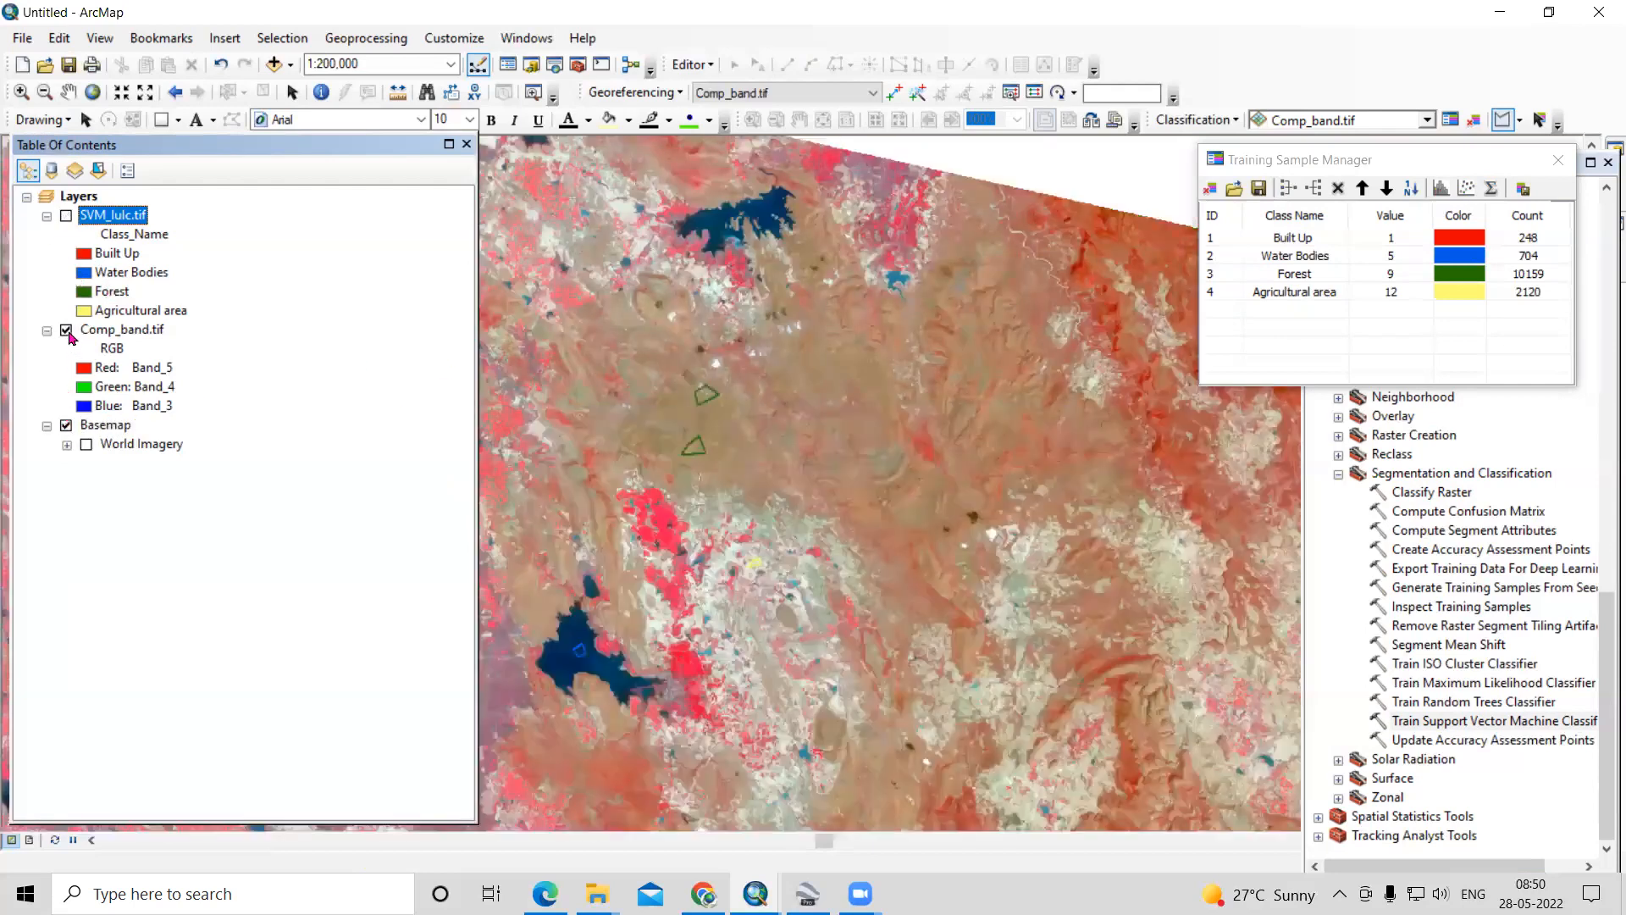
left_click(66, 331)
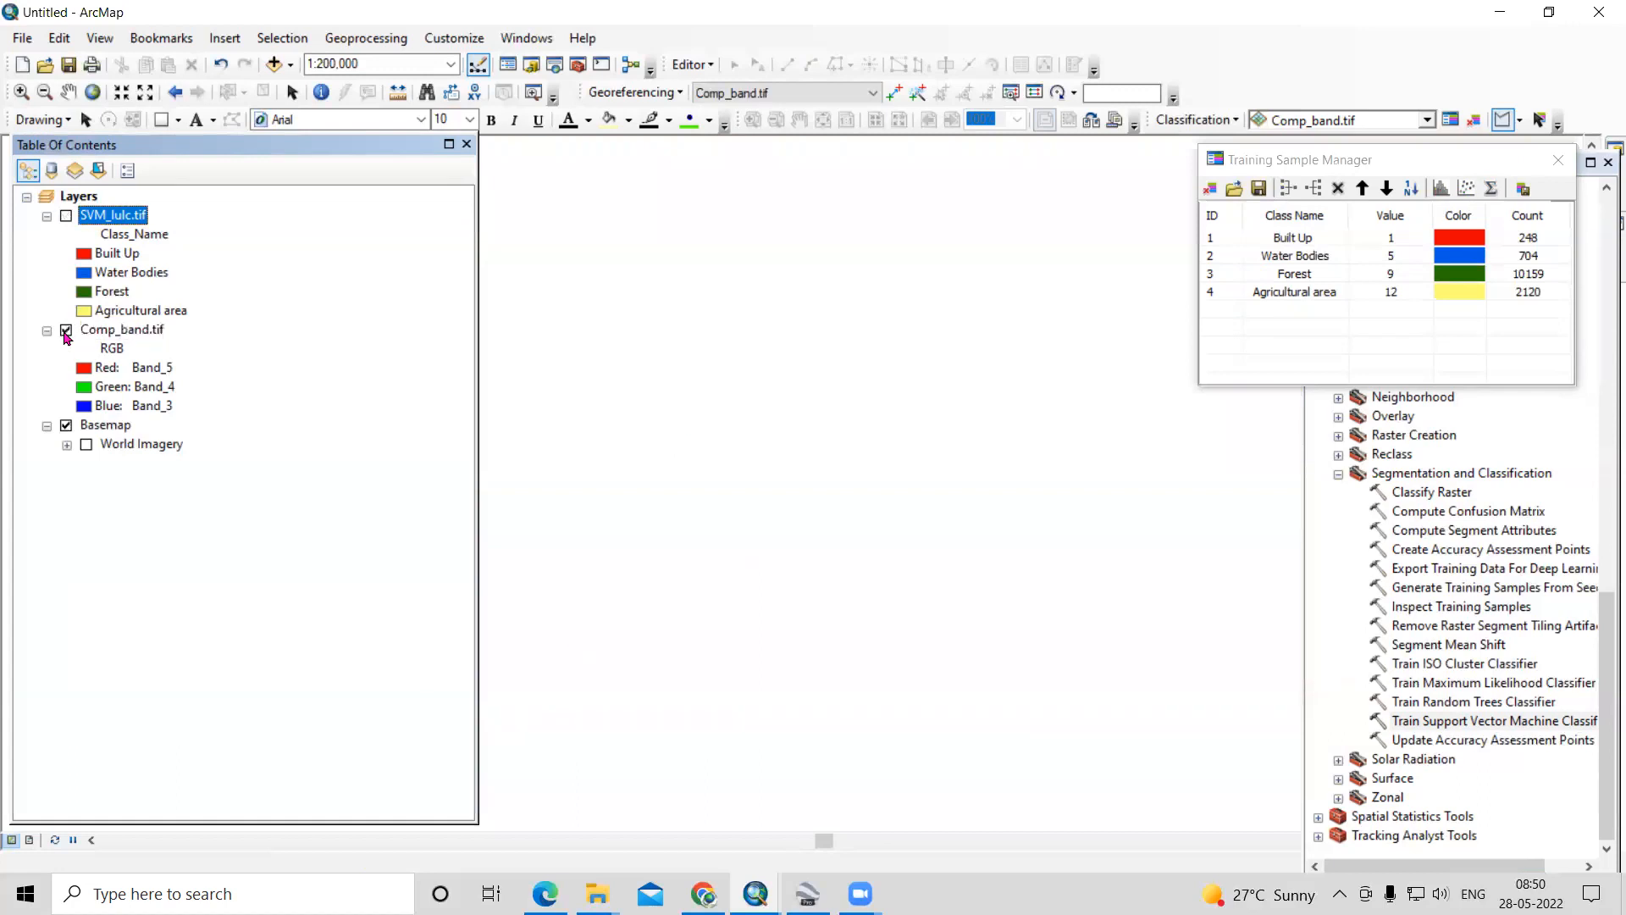